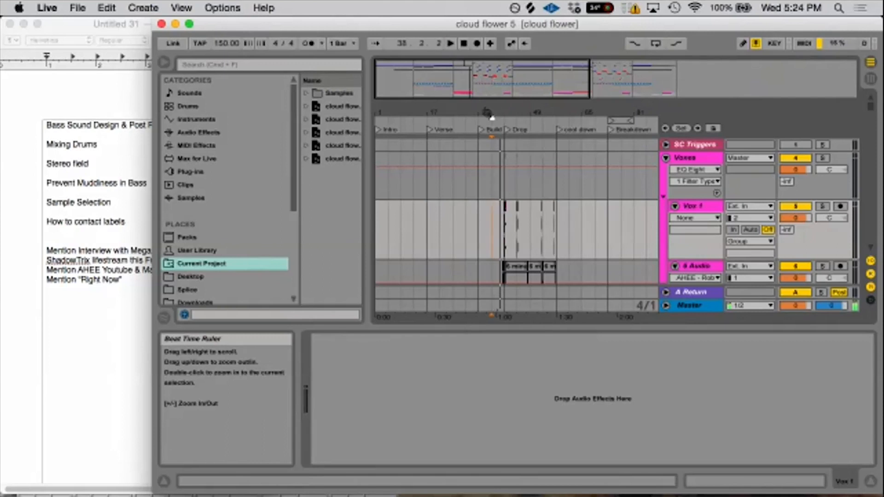
- Play the arrangement from the start of the Build section at bar 33 and stop playback
left_click(479, 227)
key("space")
key("space")
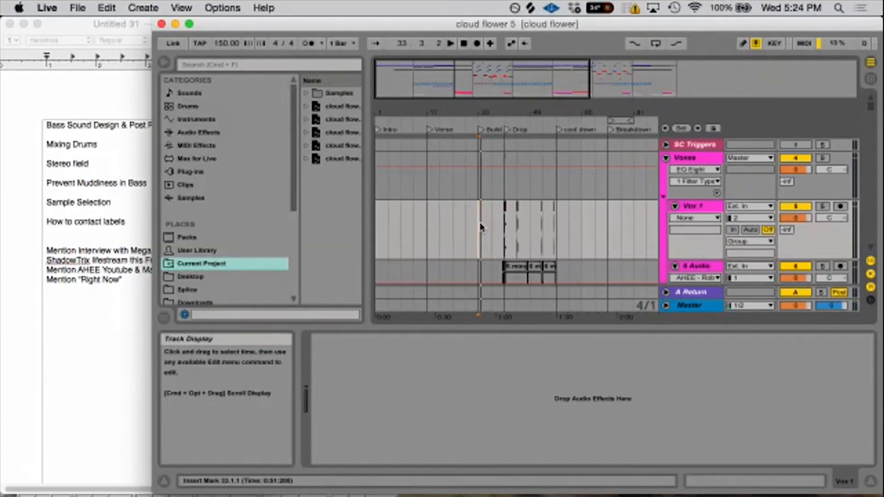
key("space")
key("space")
key("space")
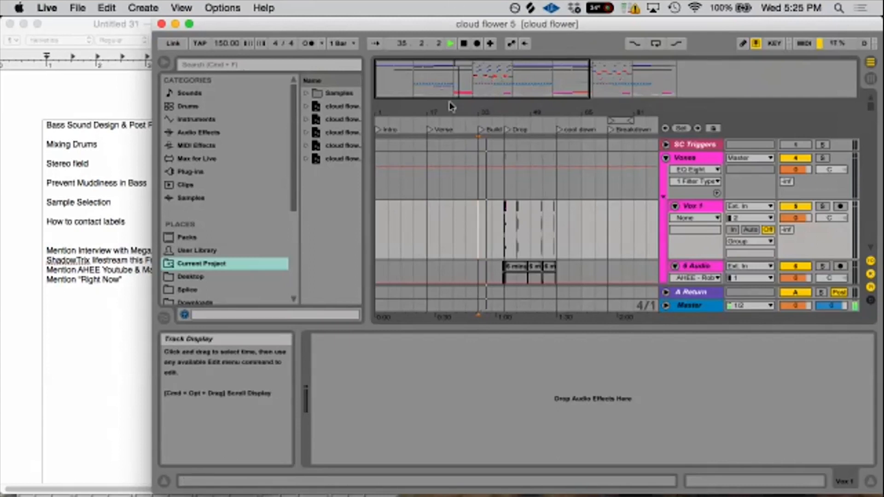
left_click_drag(470, 115, 480, 163)
key("space")
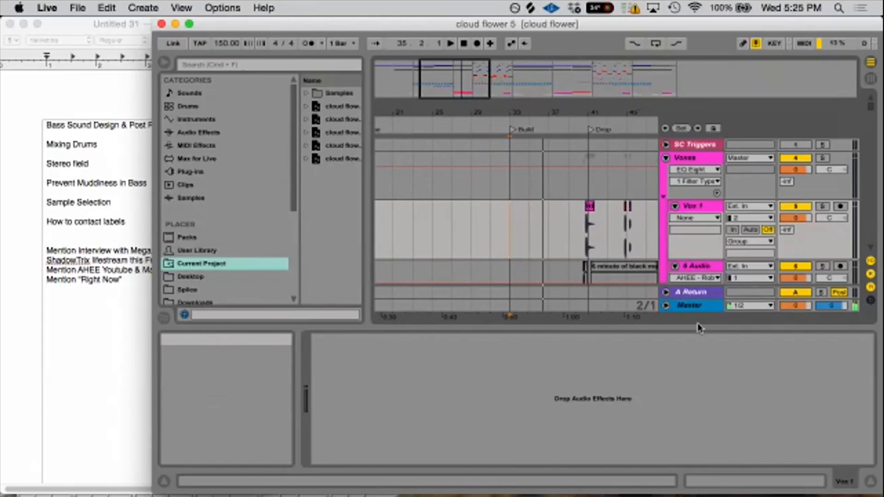
- Widen the project window and open the SPAN analyzer from the Master track's device chain
left_click_drag(152, 130, 12, 137)
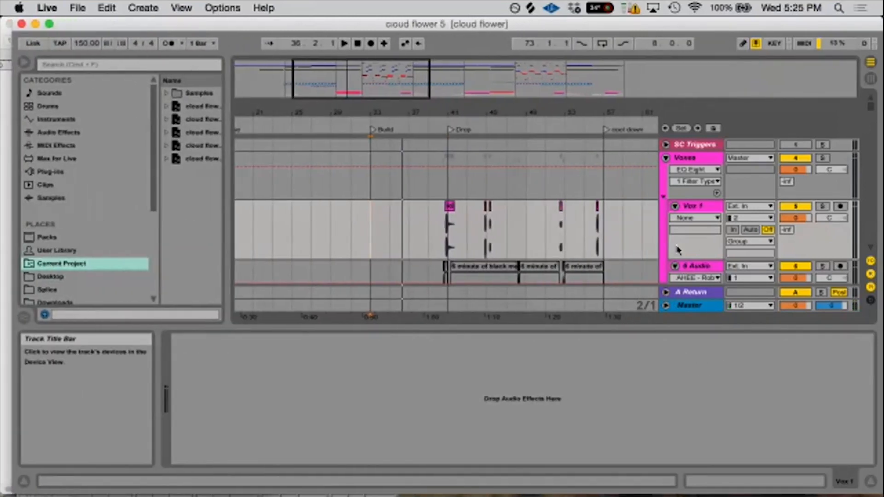
left_click(679, 305)
left_click(647, 346)
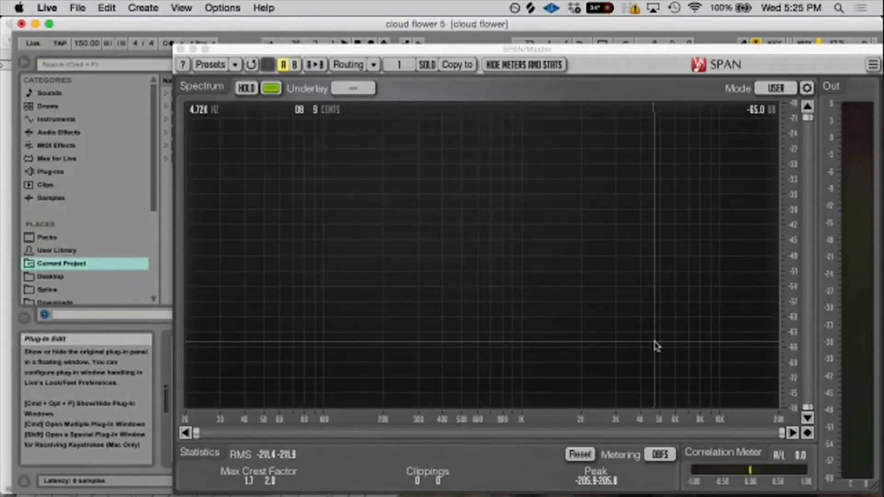
left_click_drag(472, 49, 427, 25)
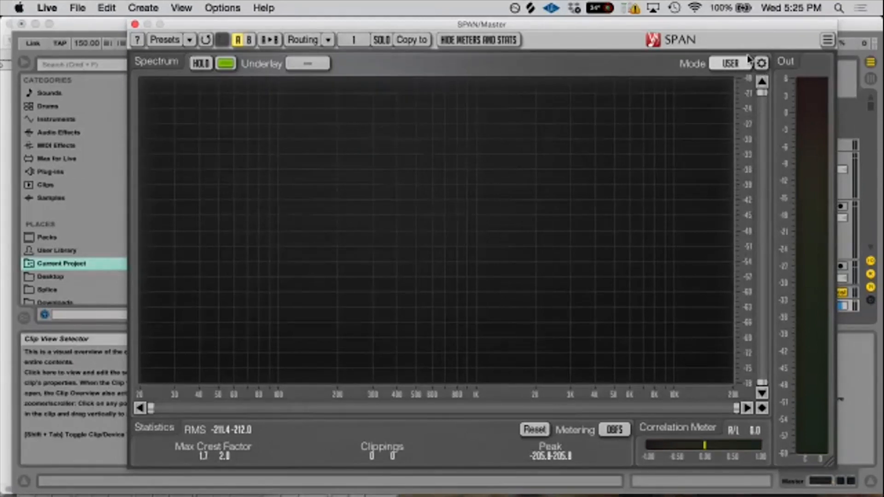
- Try a block size of 2048 in SPAN's Spectrum Mode Editor, return it to 4096, and close the editor
left_click(760, 63)
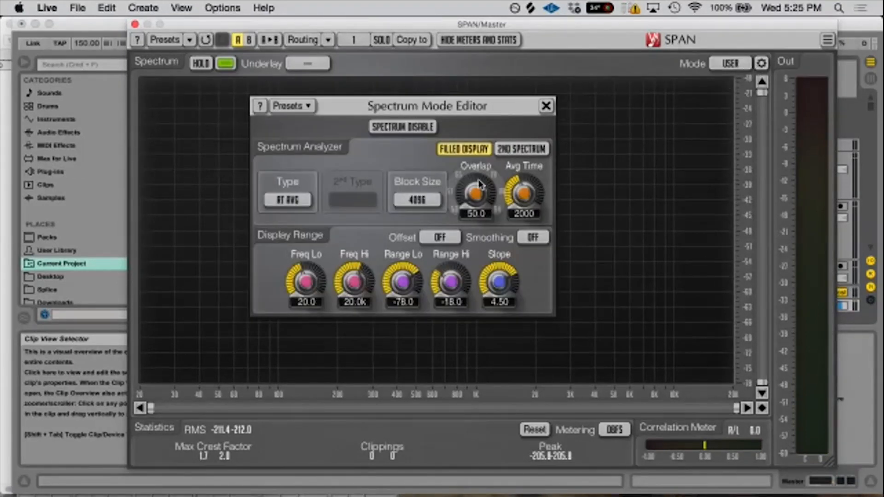
left_click(423, 200)
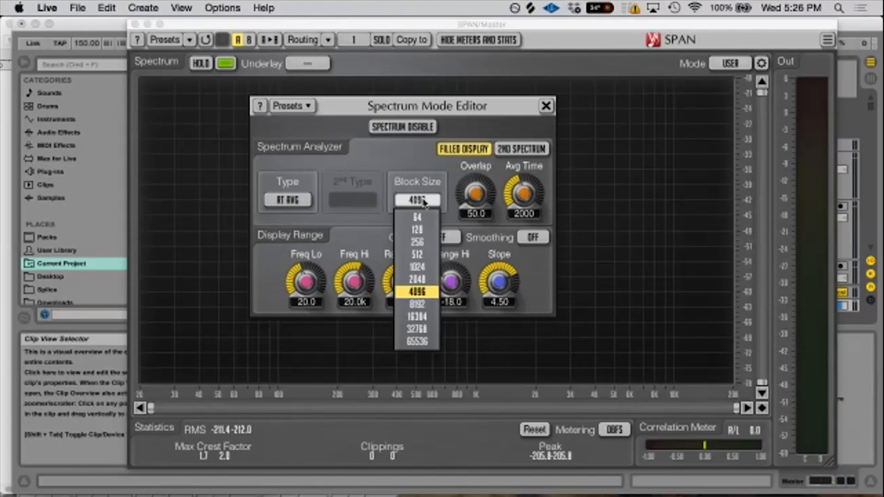
left_click(417, 279)
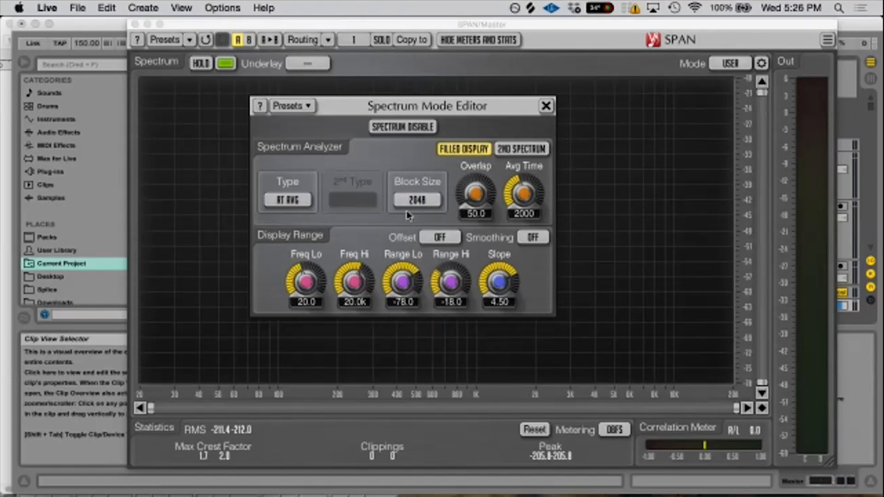
left_click(410, 204)
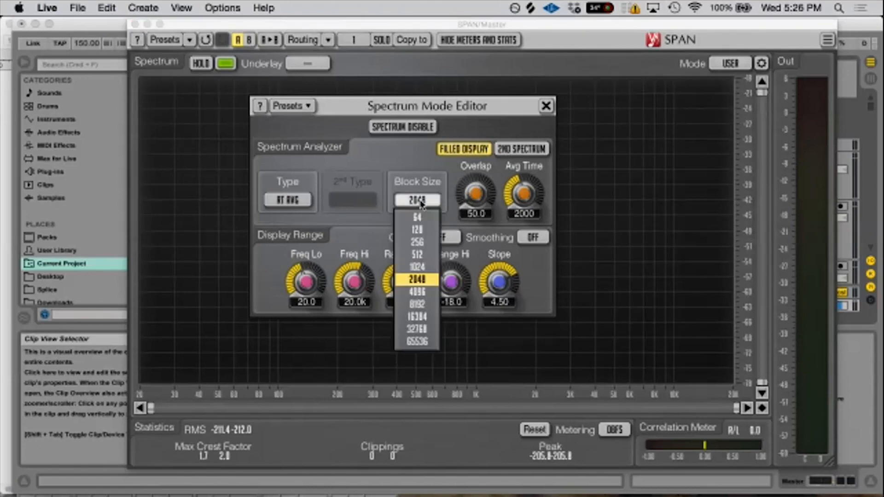
left_click(426, 295)
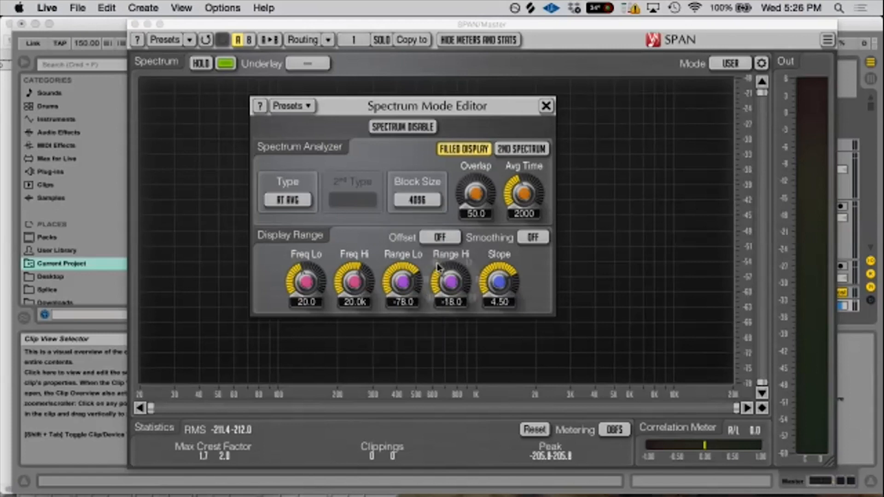
left_click(547, 106)
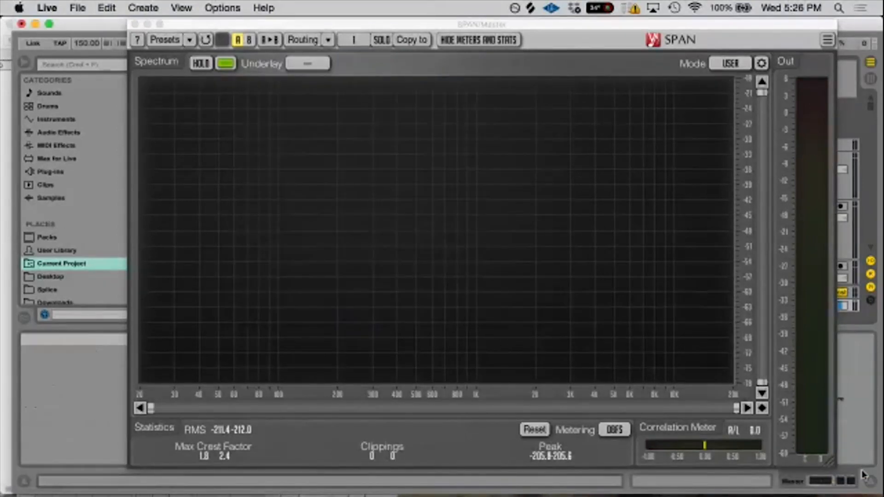
- Shrink the SPAN window and play the track from bar 32 to examine the master's spectrum through the drop
left_click_drag(833, 460, 702, 402)
left_click_drag(420, 30, 451, 307)
left_click(375, 208)
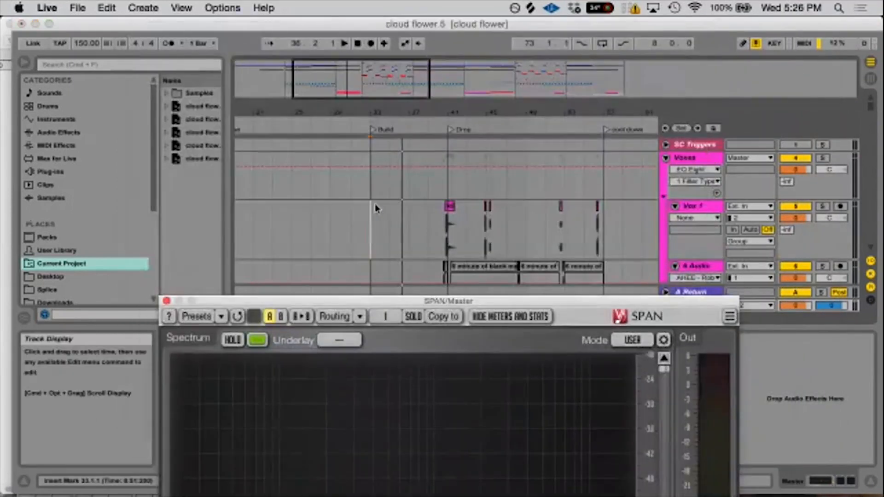
scroll(382, 235, "left", 5)
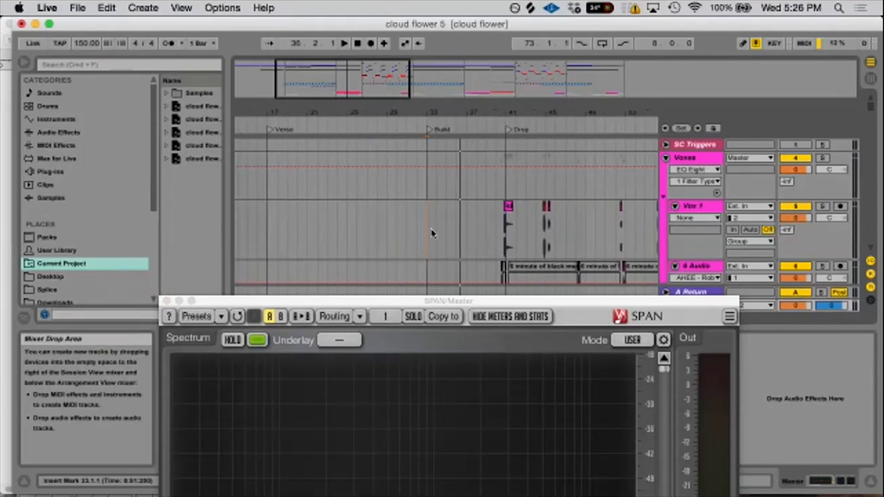
left_click(415, 234)
key("space")
left_click(702, 306)
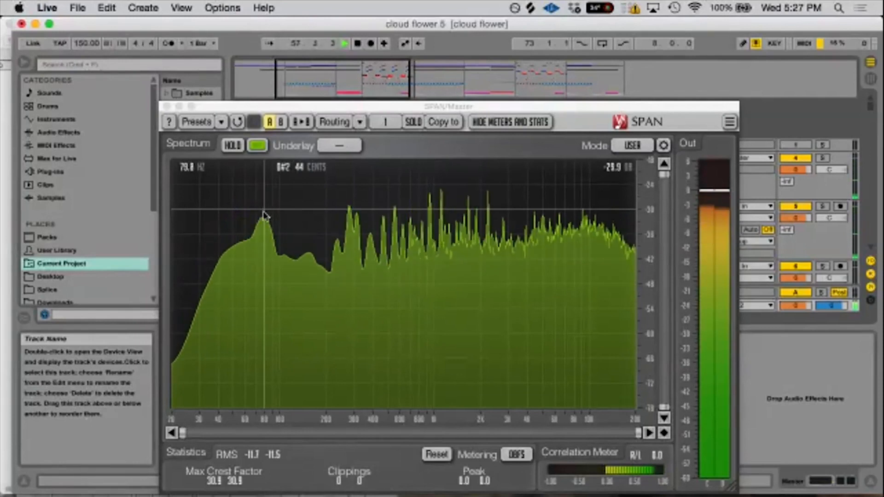
key("space")
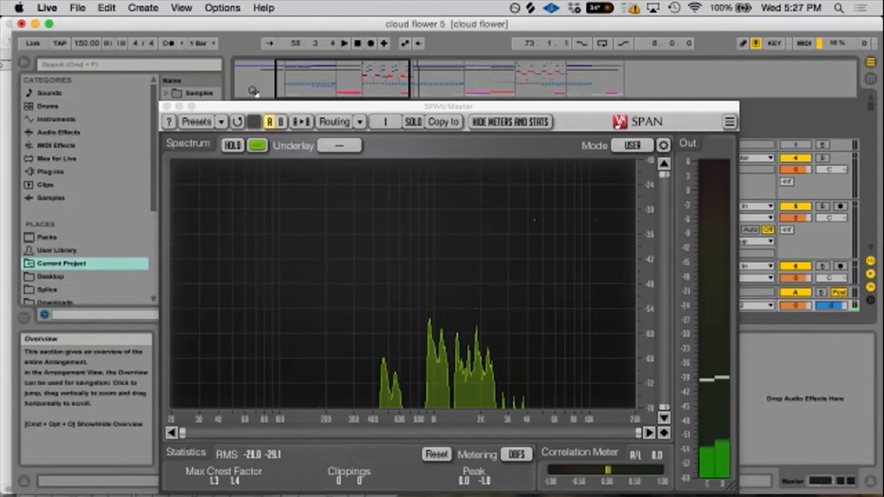
- Find the frozen Serum clip on the 22 Audio track at the drop, solo that track, and play the clip
left_click_drag(280, 107, 299, 369)
left_click_drag(502, 113, 487, 169)
scroll(532, 211, "down", 10)
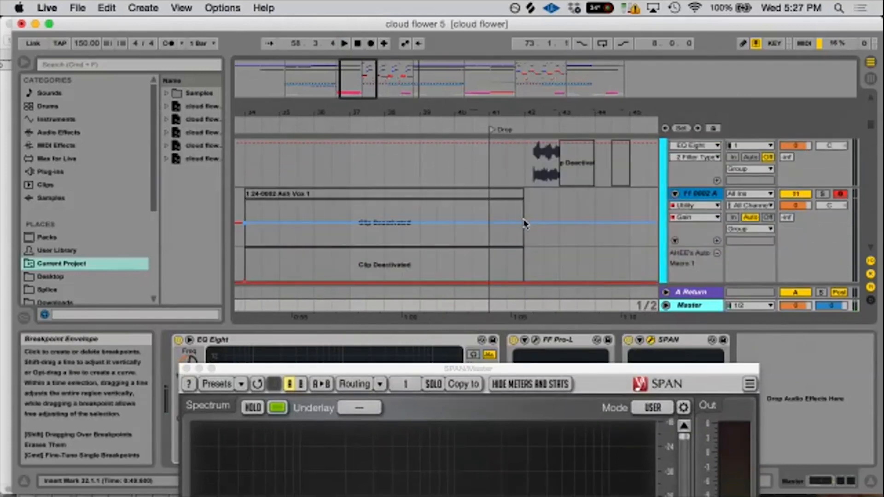
scroll(524, 229, "down", 10)
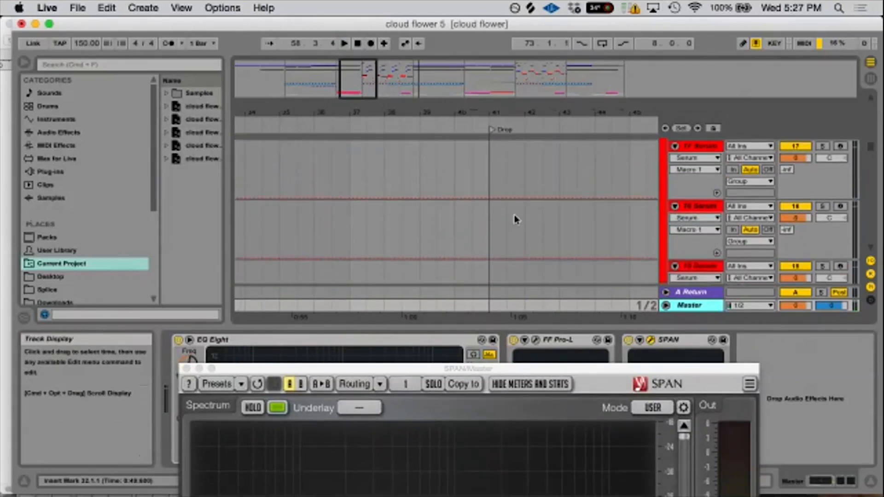
scroll(515, 225, "up", 3)
left_click(507, 184)
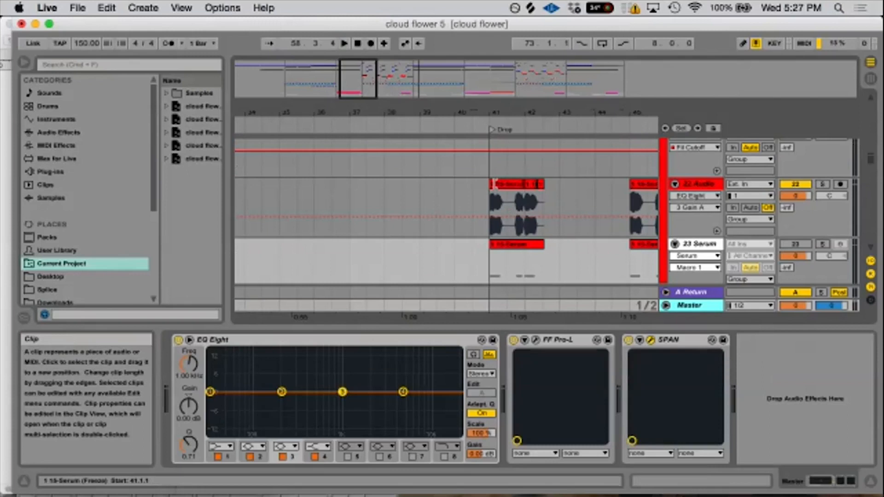
left_click(824, 185)
key("space")
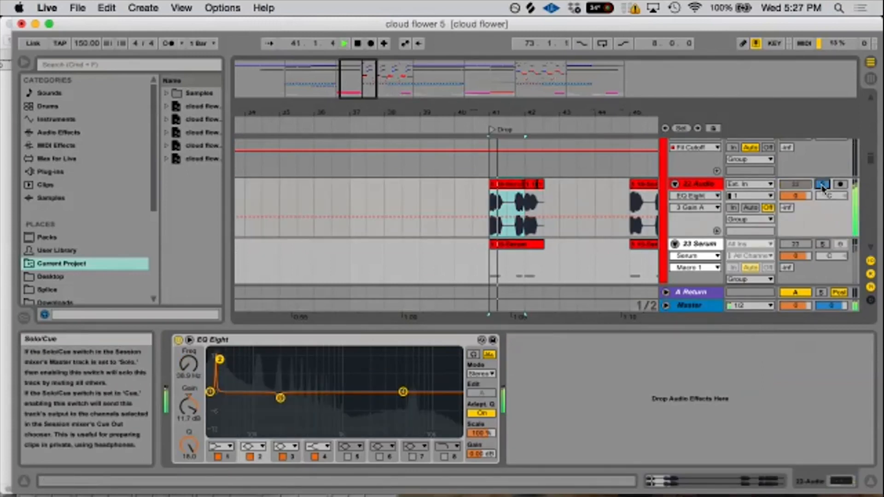
- Stop playback and unfreeze the 23 Serum track
left_click_drag(481, 109, 482, 148)
left_click(692, 243)
right_click(692, 242)
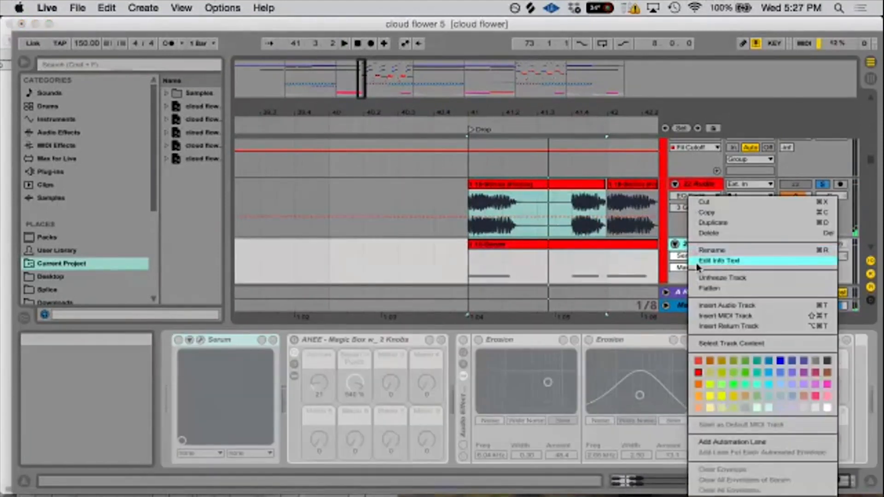
left_click(710, 279)
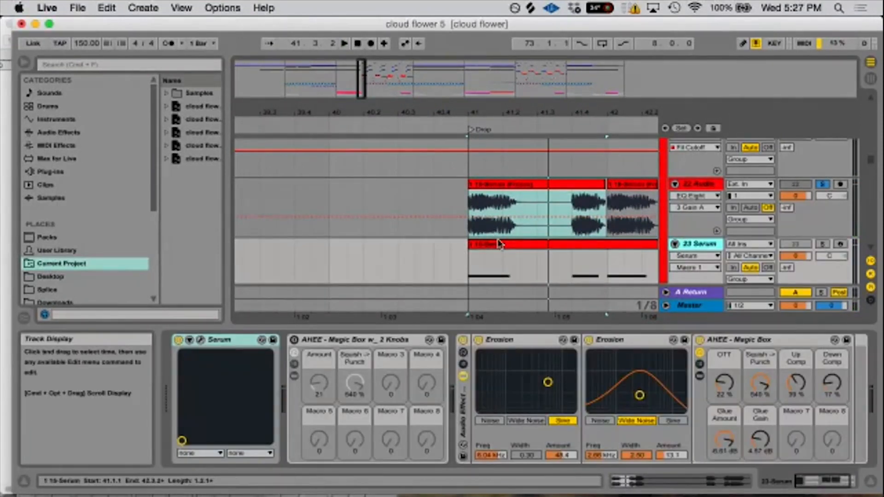
- Select the 23 Serum track's MIDI clip at the drop, solo the track, and listen to it briefly
left_click(519, 246)
left_click(823, 245)
left_click(823, 244)
left_click(823, 245)
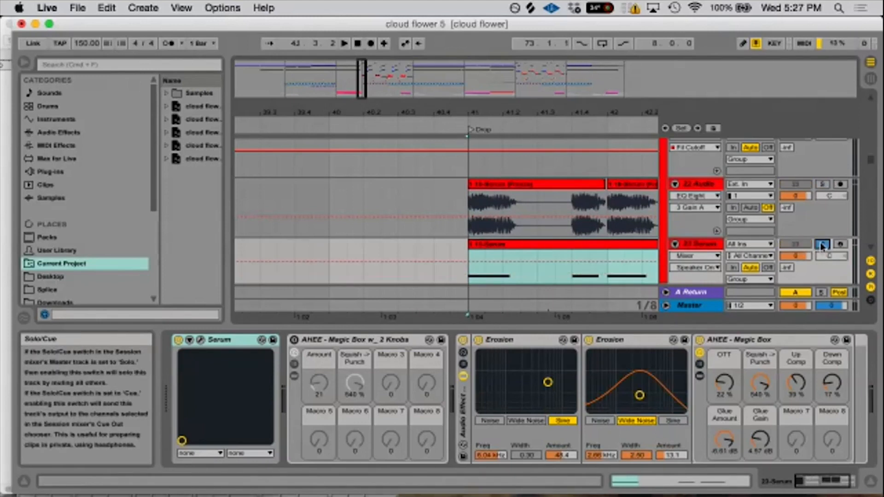
key("space")
key("space")
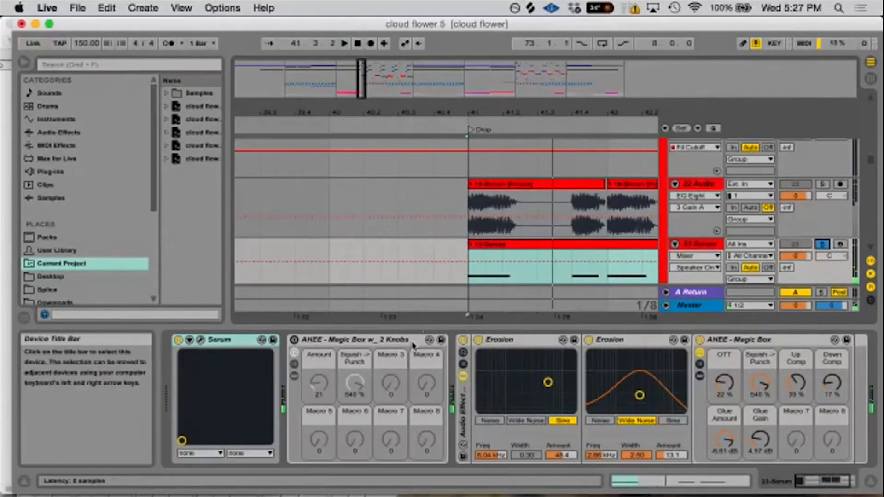
- Bypass the audio effect rack containing the Erosion devices on the 23 Serum track and open the Serum synth
left_click(463, 343)
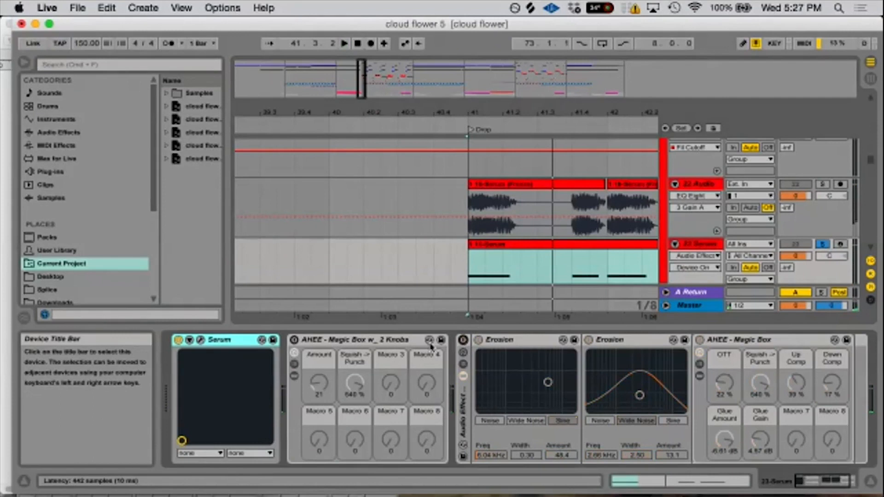
left_click(201, 340)
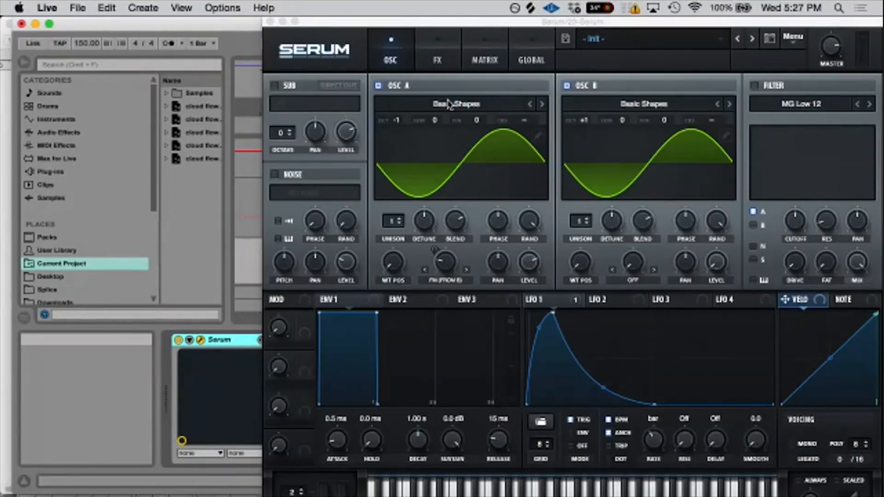
left_click_drag(582, 22, 495, 22)
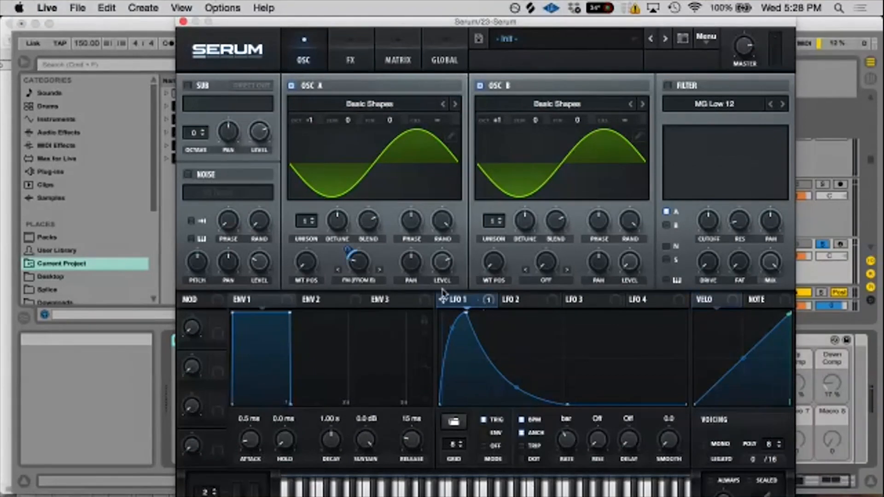
- Review Oscillator A's wavetable categories and warp mode list, keeping Basic Shapes and FM (from B)
left_click(365, 105)
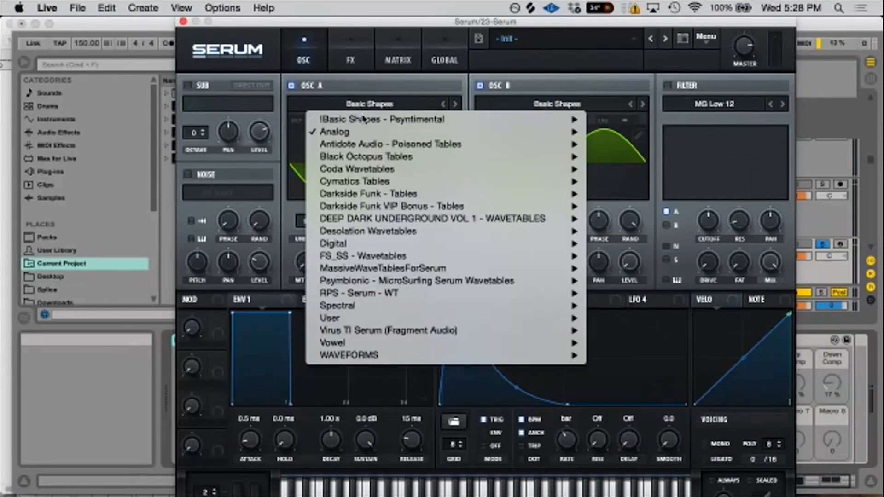
mouse_move(364, 132)
left_click(406, 80)
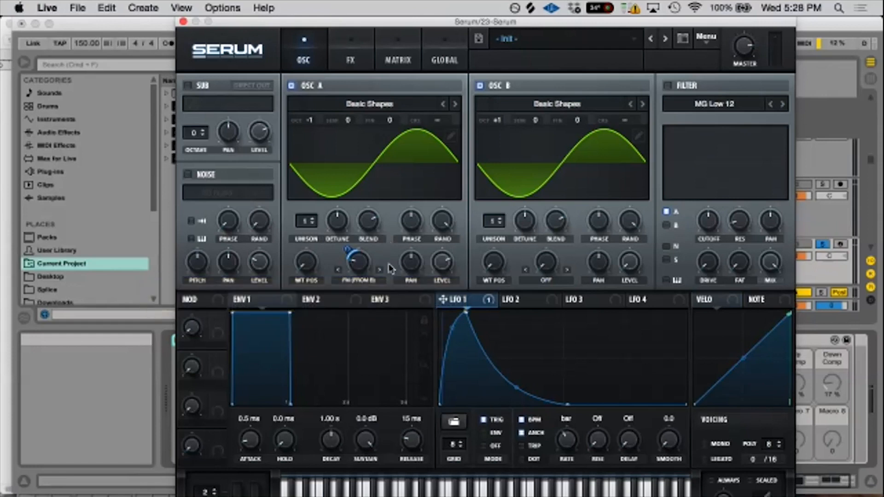
left_click(359, 280)
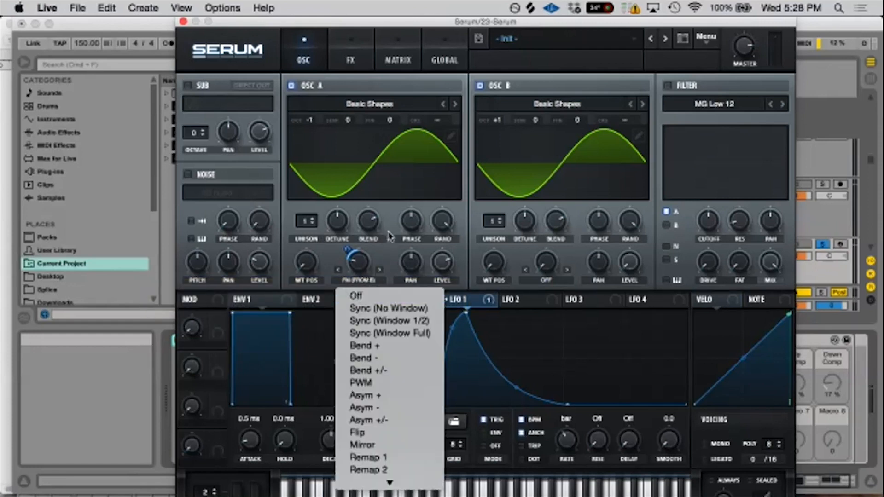
mouse_move(373, 480)
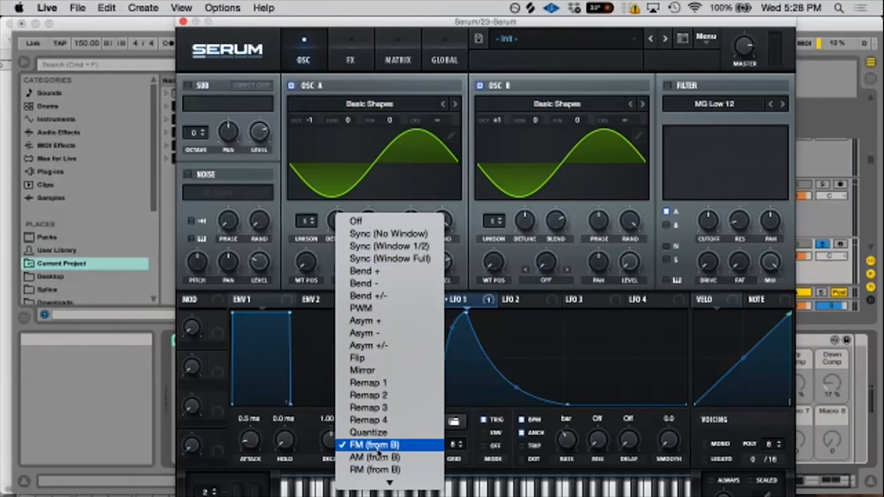
left_click(325, 282)
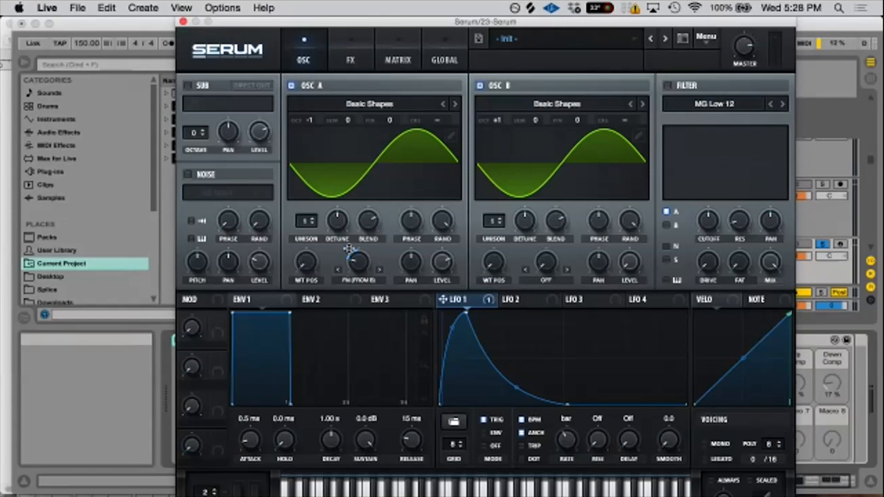
- Adjust the LFO 1 modulation amount on Oscillator A's FM warp to 27
left_click_drag(349, 248, 345, 154)
key("super+z")
left_click_drag(345, 247, 343, 297)
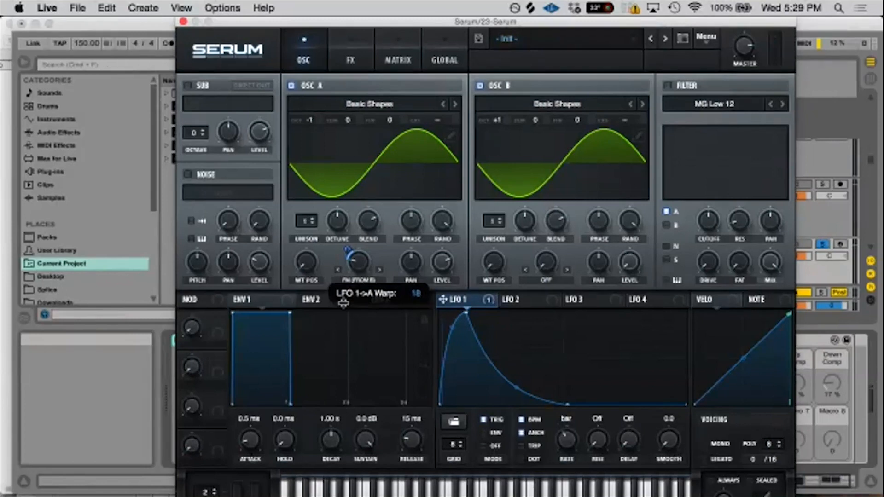
mouse_move(343, 302)
left_mouse_down()
mouse_move(343, 295)
mouse_move(346, 302)
left_mouse_up()
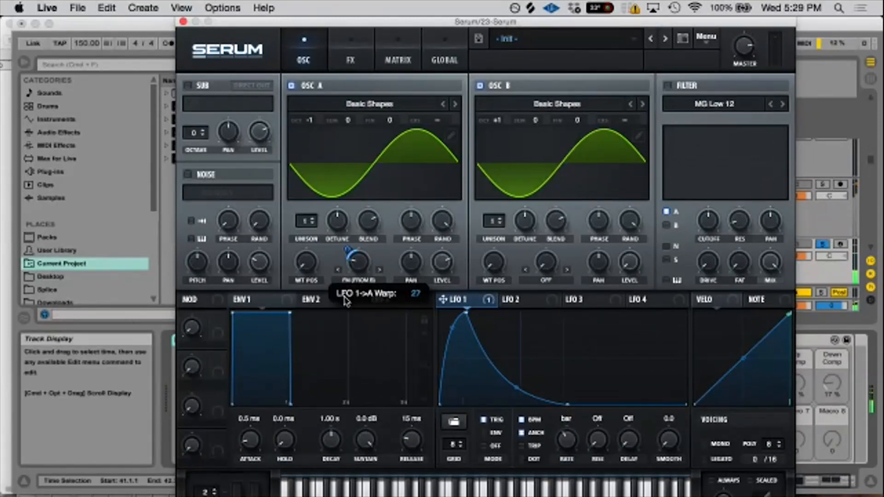
left_click_drag(443, 299, 362, 264)
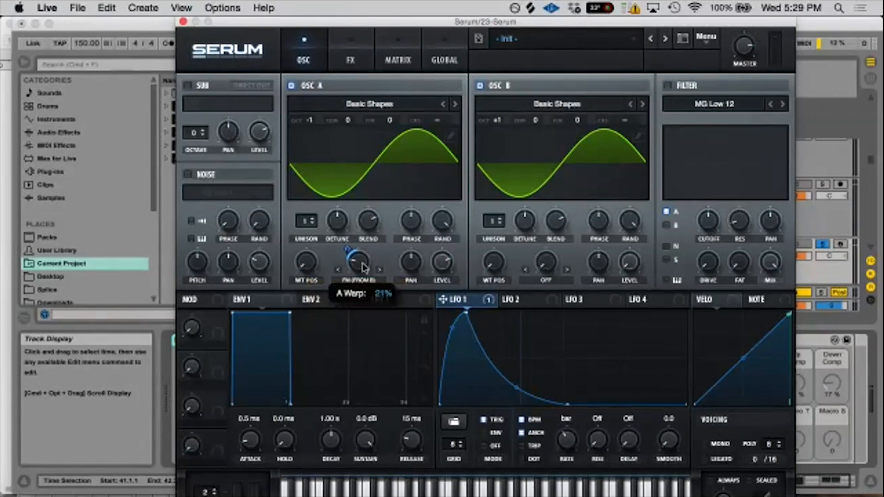
- Try LFO 1 in ENV mode, return it to TRIG mode, and check its rate control
left_click(349, 247)
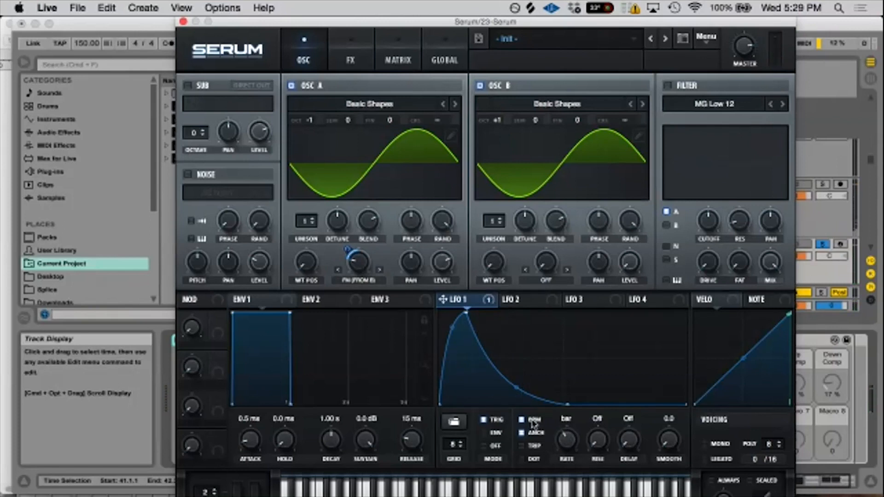
left_click(484, 431)
left_click(488, 420)
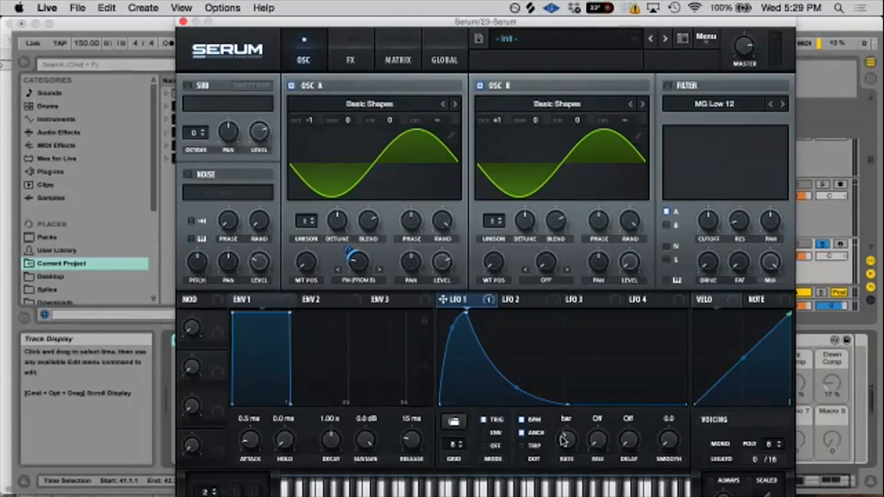
left_click(491, 431)
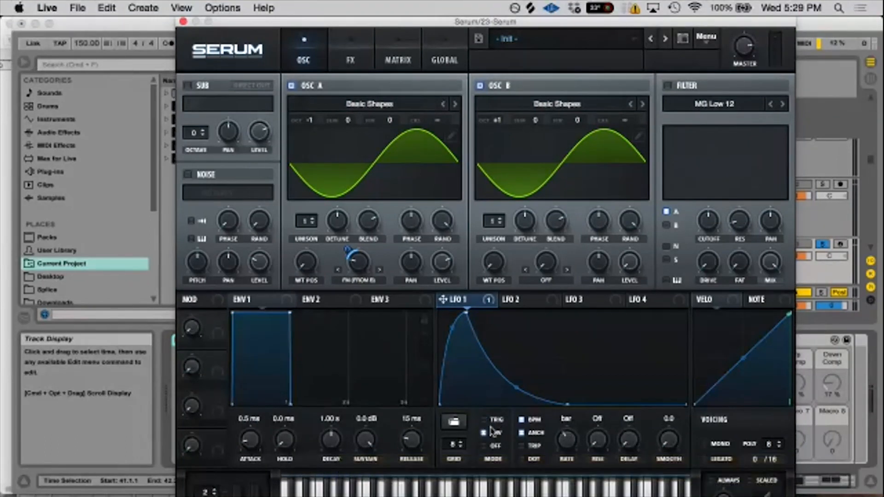
left_click(493, 421)
mouse_move(562, 442)
left_mouse_down()
mouse_move(567, 423)
mouse_move(562, 453)
left_mouse_up()
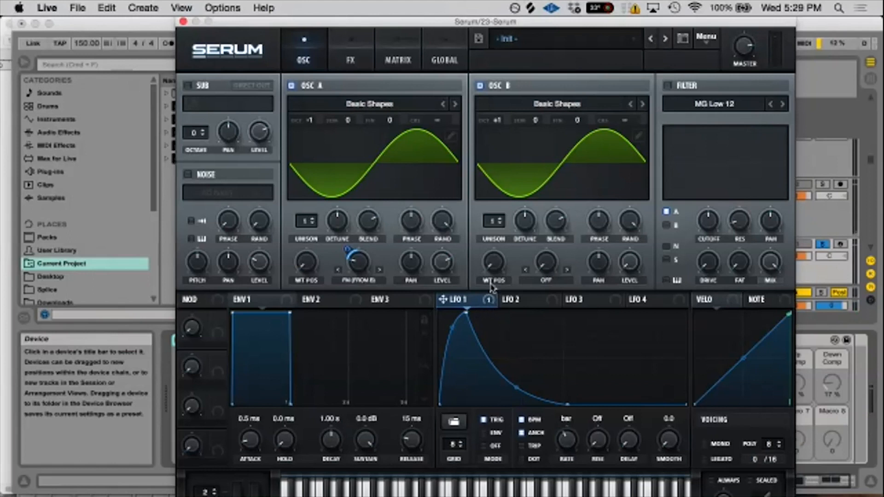
- Reshape LFO 1 into a straight-sided triangle with its peak at the midpoint and its final low point at the end of the cycle
mouse_move(486, 302)
left_click_drag(466, 316, 617, 311)
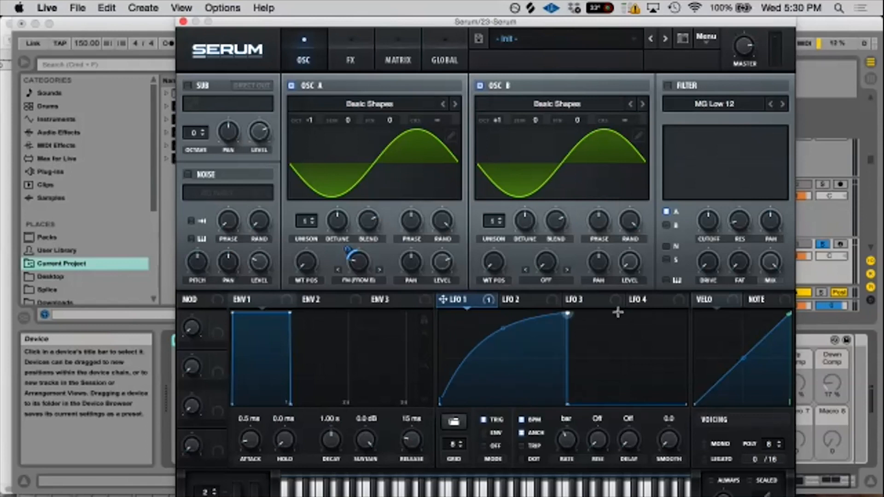
left_click_drag(567, 405, 685, 405)
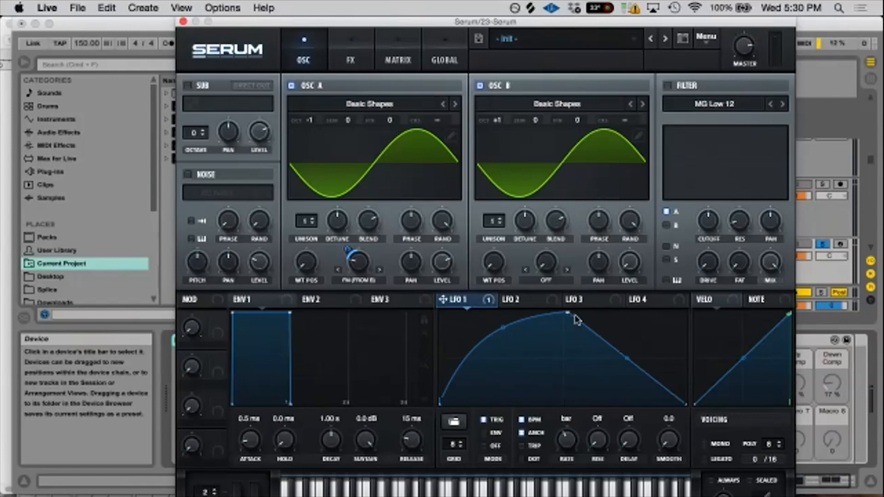
double_click(502, 328)
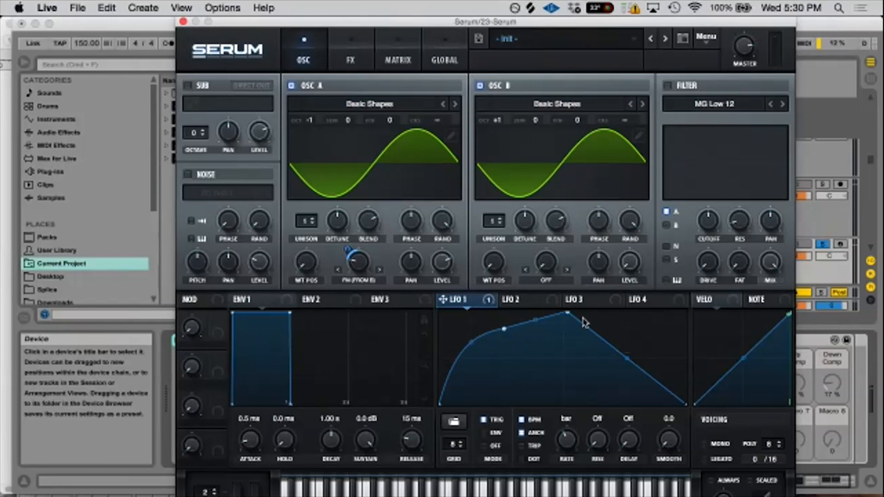
double_click(504, 331)
left_click_drag(567, 313, 563, 306)
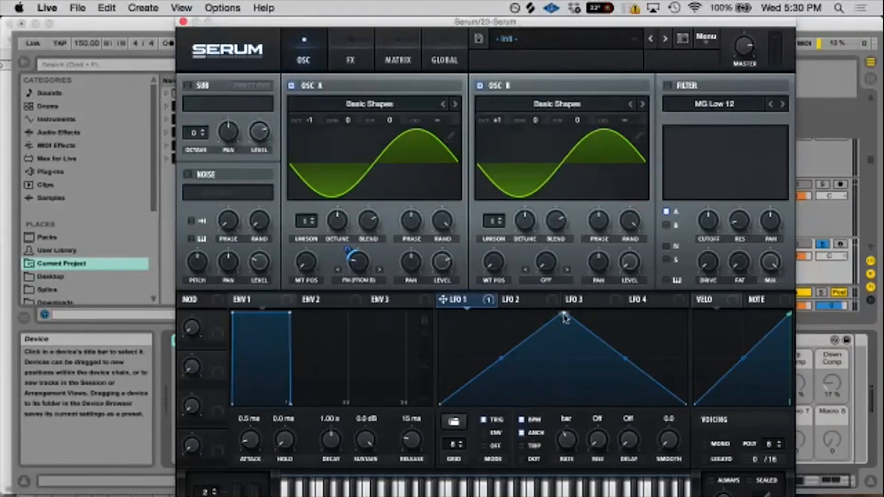
- Move LFO 1's peak near the start of the cycle, bending the rise outward and the decay inward
left_click_drag(565, 315, 471, 315)
left_click_drag(458, 346, 448, 349)
left_click_drag(576, 361, 576, 388)
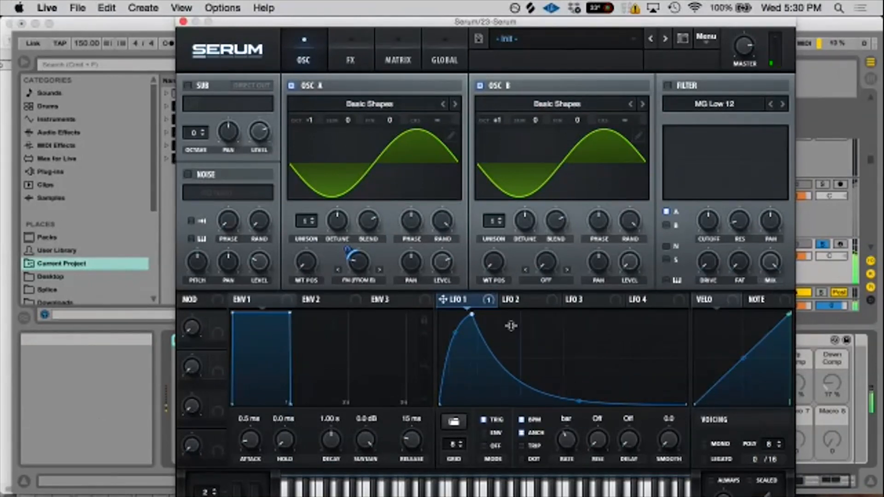
- Try an extra breakpoint on LFO 1's decay, remove it, and restore the curved decay and early peak
left_click_drag(471, 312, 490, 345)
double_click(509, 341)
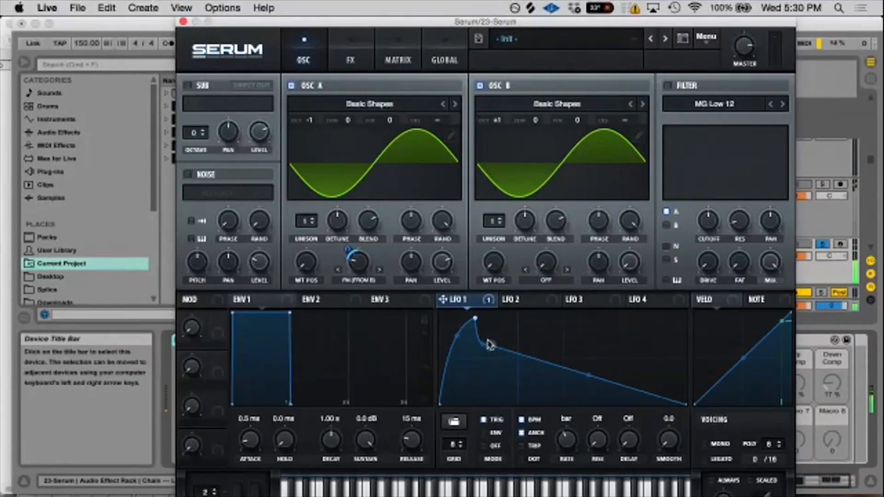
double_click(489, 343)
left_click_drag(578, 363, 579, 386)
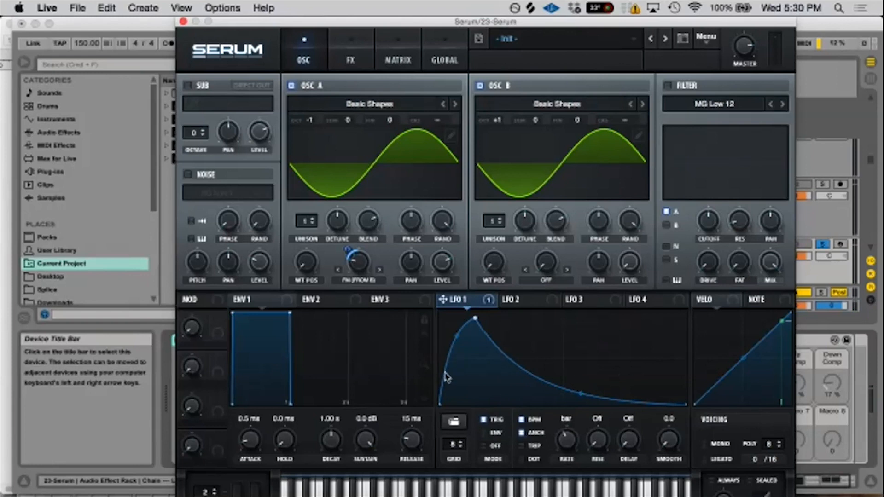
left_click_drag(476, 318, 470, 314)
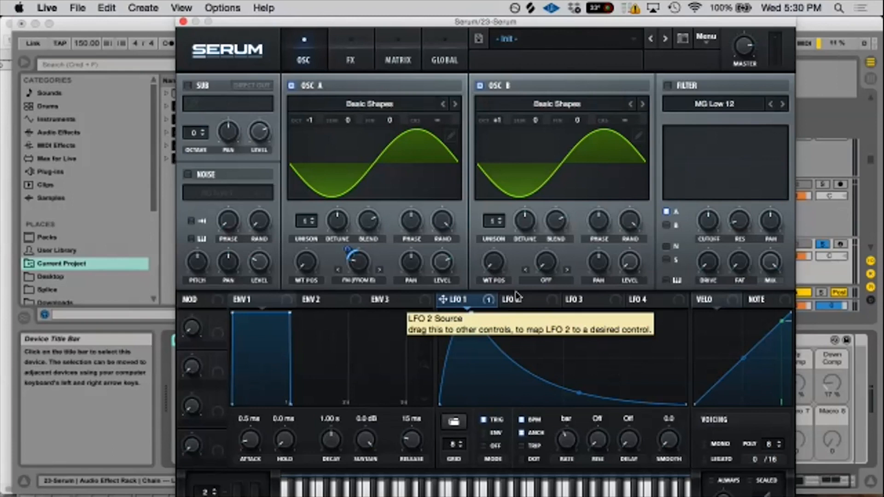
- Close the synth window, select the 26 Serum track's first clip in the drop, solo the track, and listen to it
left_click(183, 22)
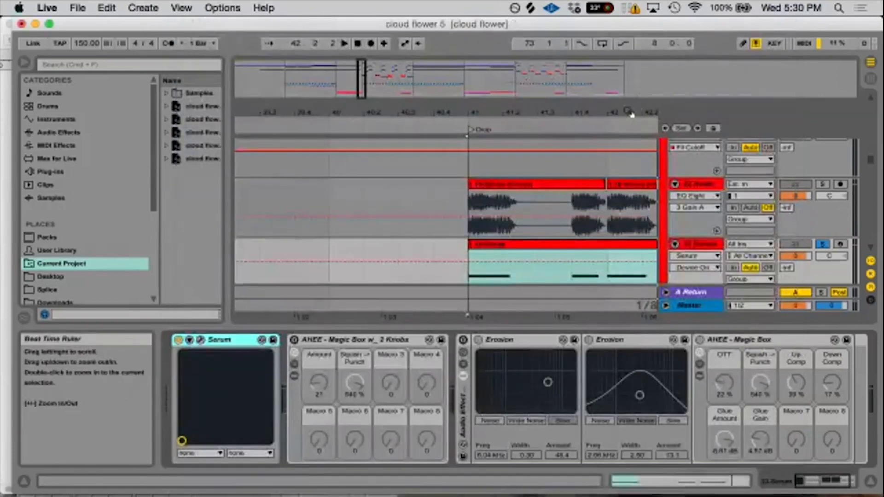
left_click_drag(410, 112, 410, 62)
scroll(534, 272, "down", 6)
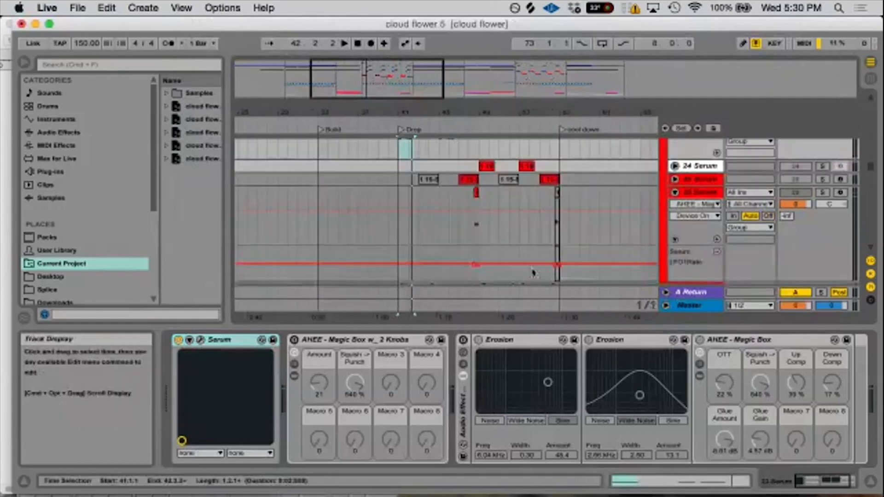
scroll(528, 275, "up", 1)
left_click(477, 165)
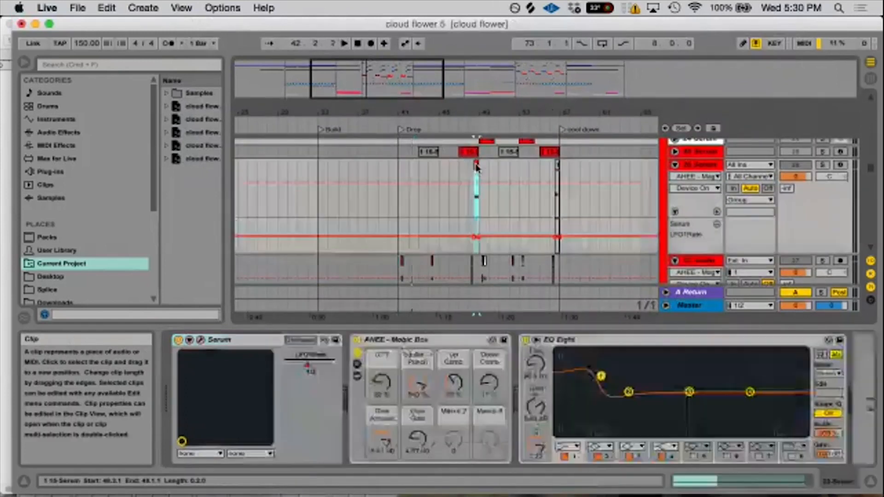
left_click(822, 165)
left_click_drag(477, 111, 477, 143)
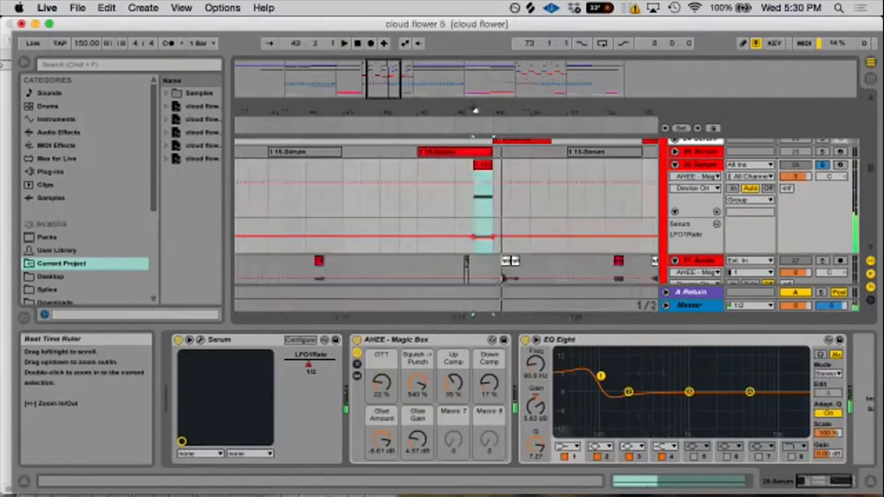
- Open Serum on the 26 Serum track and inspect LFO 1, LFO 2, and Oscillator B's octave setting
left_click(200, 339)
left_click(566, 299)
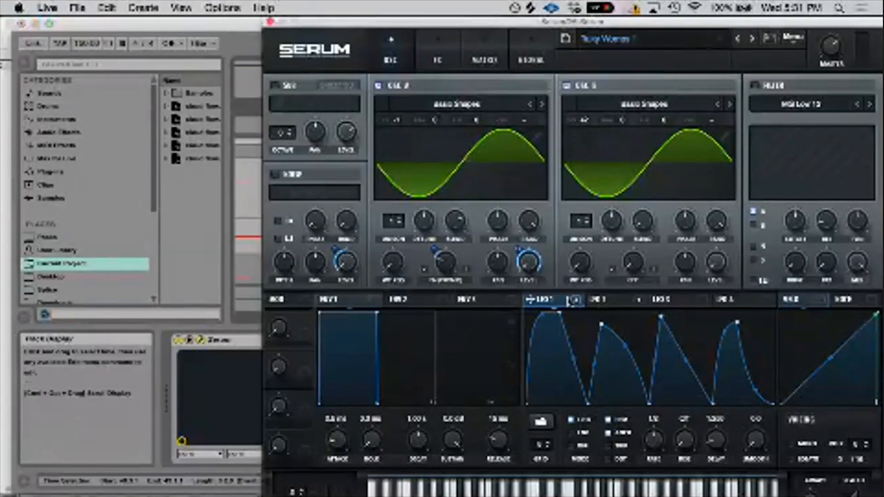
left_click(612, 301)
left_click(550, 299)
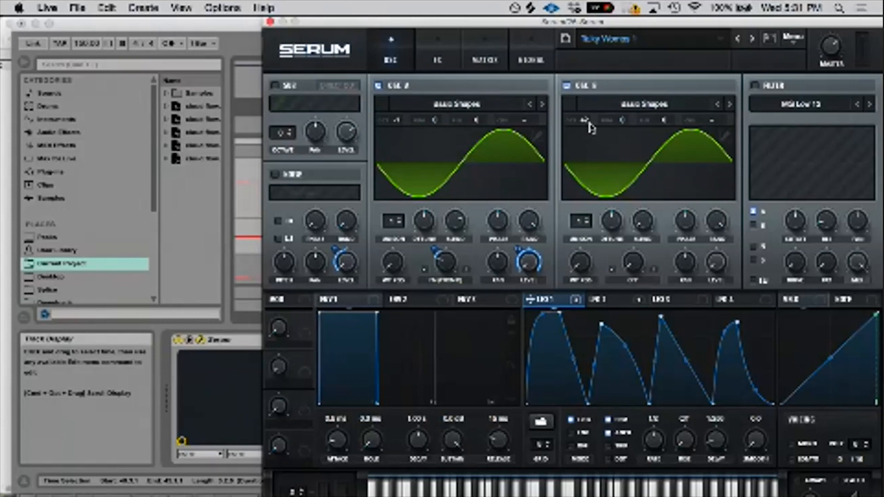
mouse_move(586, 124)
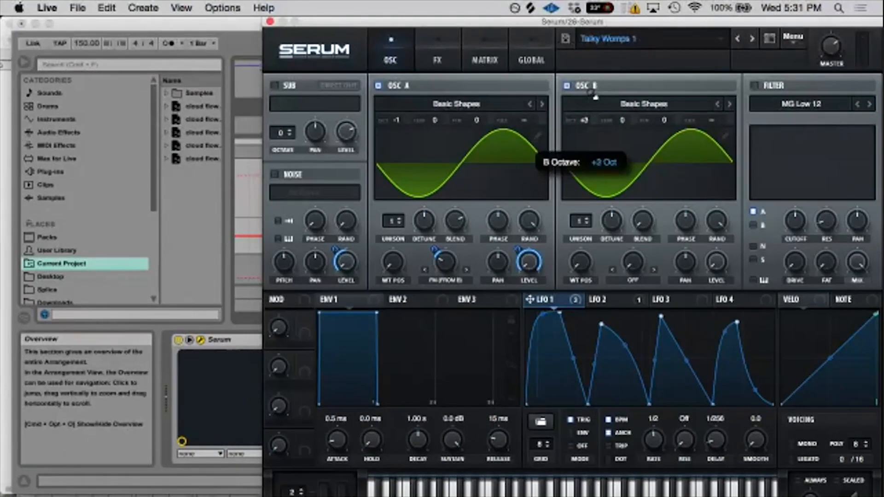
left_click_drag(595, 97, 589, 119)
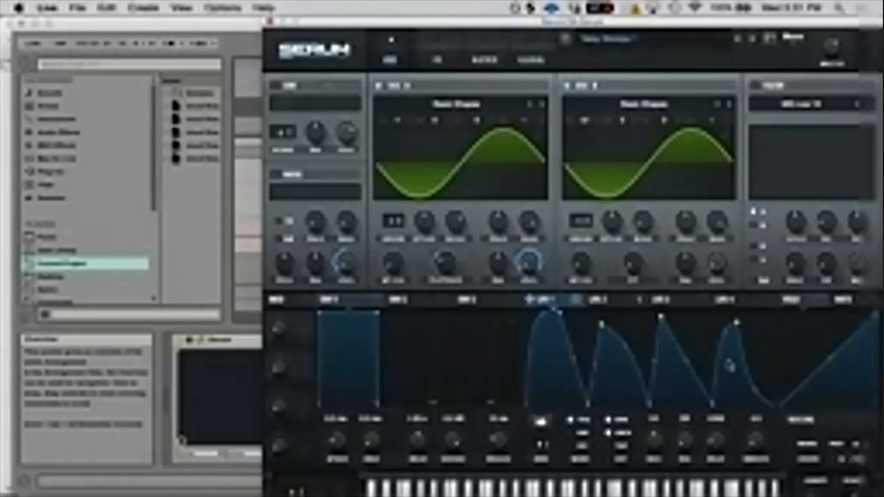
- Review the patch's effects and modulation matrix, and leave the noise oscillator disabled
left_click(436, 59)
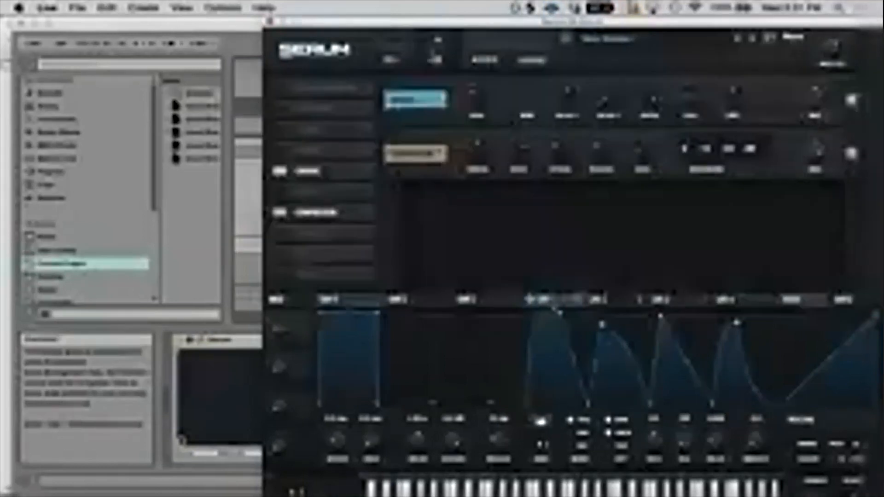
left_click(390, 59)
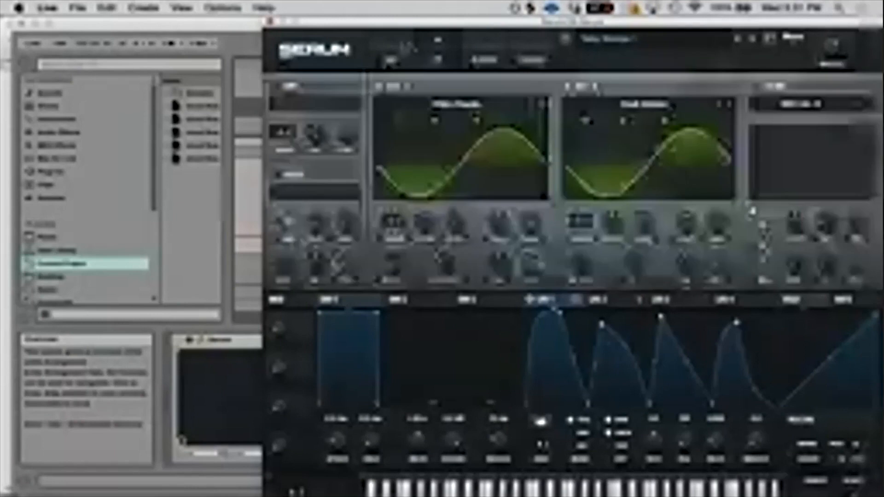
left_click(485, 60)
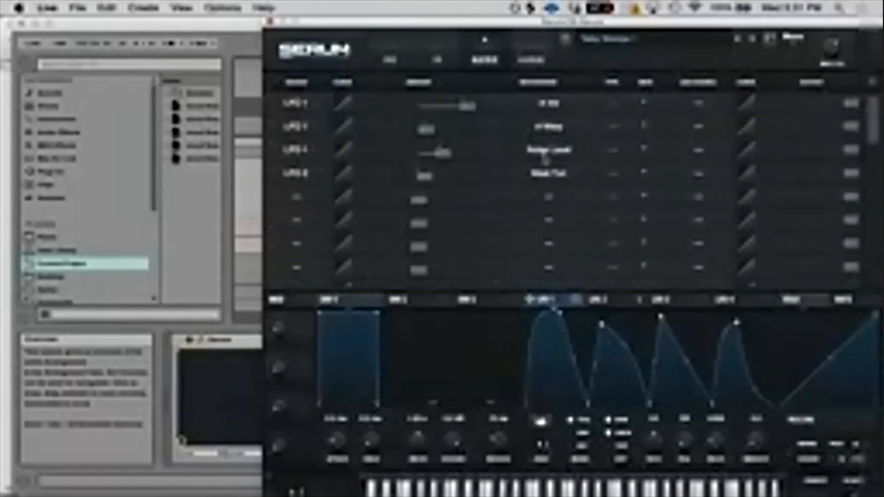
left_click(390, 60)
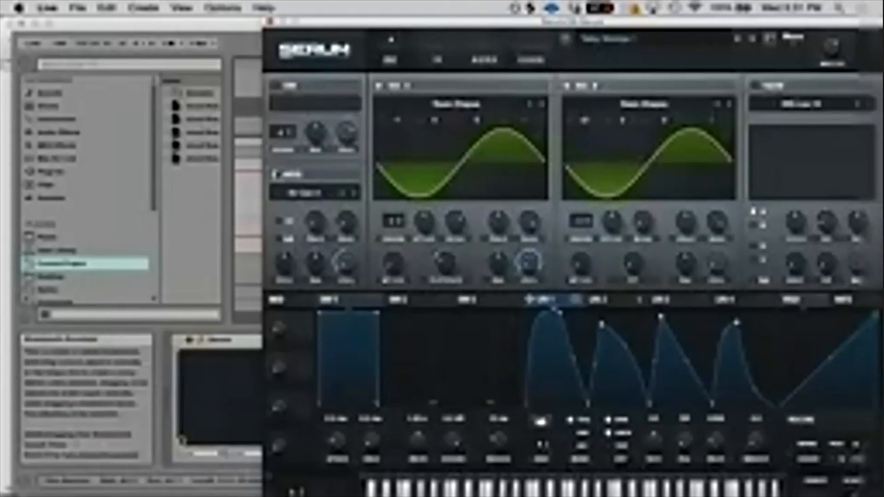
left_click(277, 174)
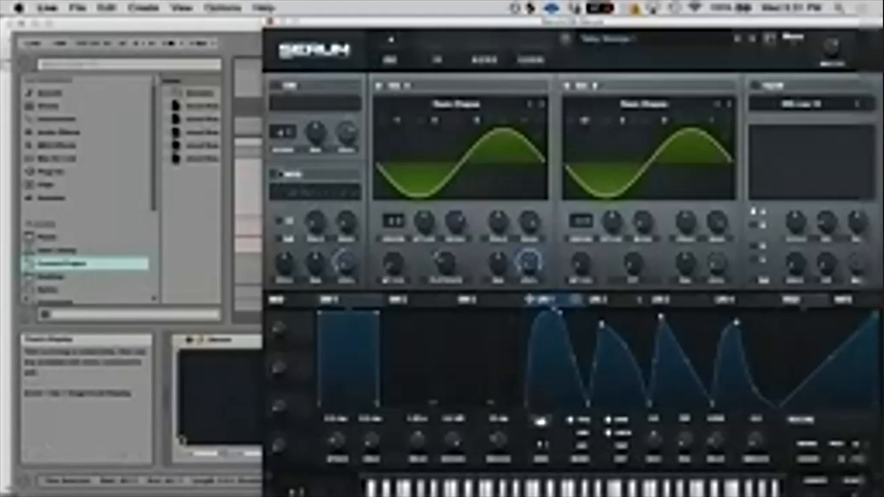
- Examine LFO 2's shape and its modulation matrix routing, checking the Global destinations and keeping Mast.Tun
left_click(625, 299)
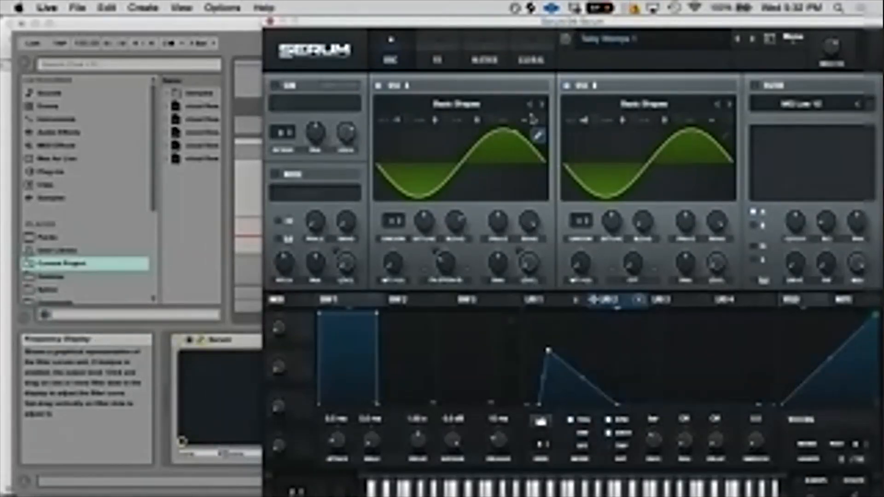
left_click(489, 47)
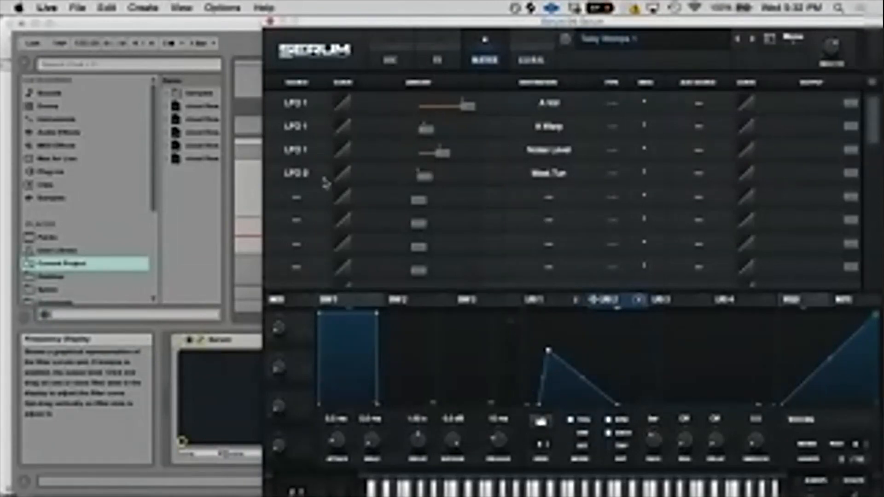
left_click(309, 179)
left_click(306, 177)
left_click(305, 177)
left_click(304, 177)
left_click(534, 174)
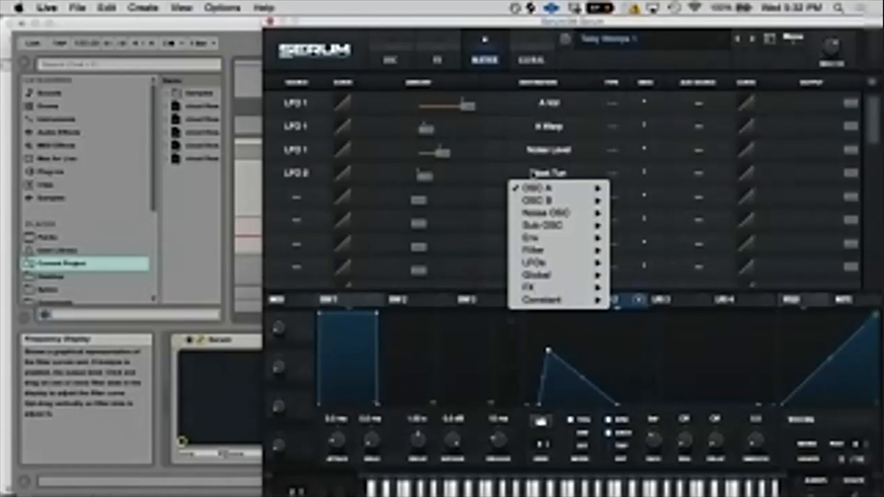
mouse_move(562, 277)
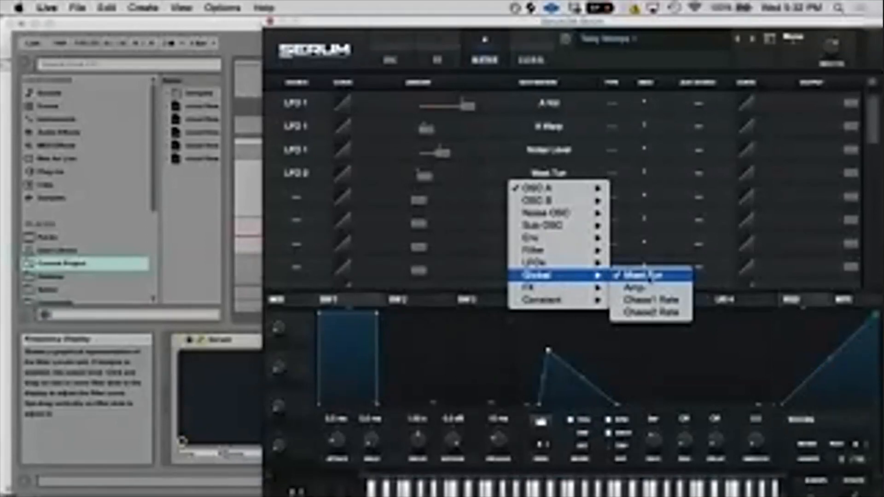
left_click(501, 174)
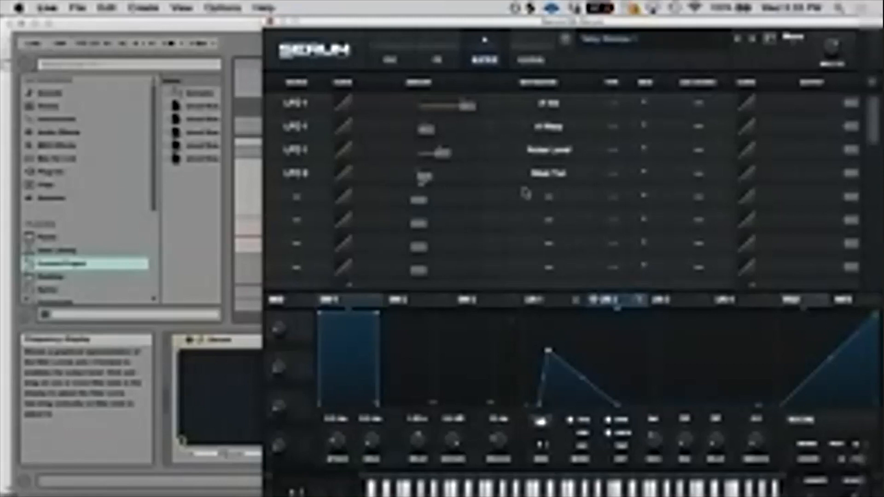
- Fine-tune the LFO 2 modulation amount on Mast.Tun in the matrix while auditioning the clip
mouse_move(421, 182)
left_click_drag(424, 182, 427, 183)
key("space")
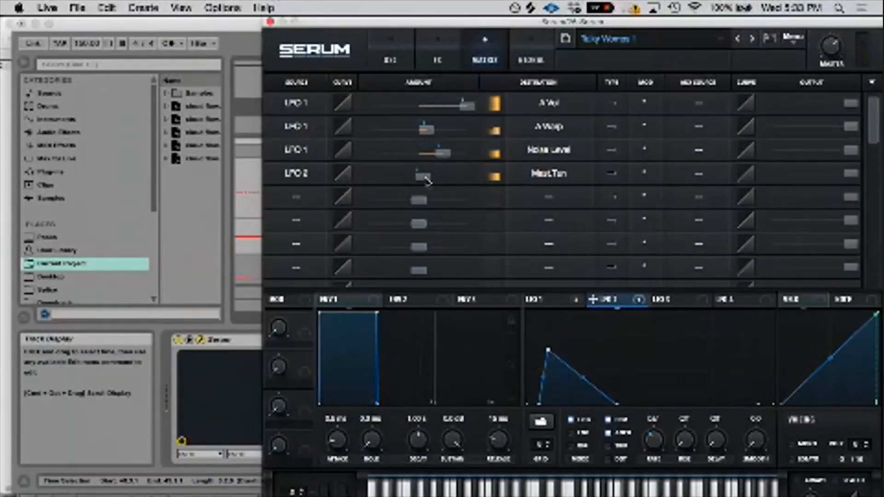
mouse_move(424, 178)
left_click_drag(424, 181, 426, 183)
- Select LFO 1 on the oscillator page and adjust its modulation amount on Oscillator A's FM (from B) warp
left_click(392, 46)
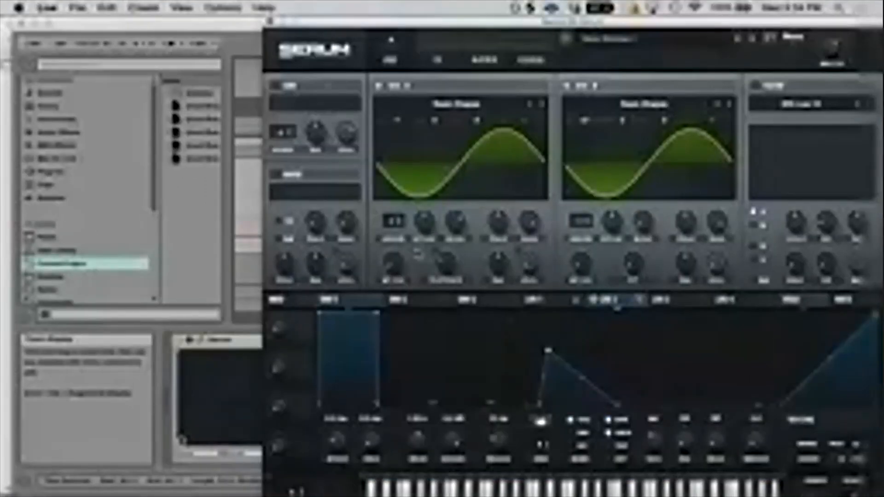
left_click(568, 303)
left_click_drag(571, 304, 444, 262)
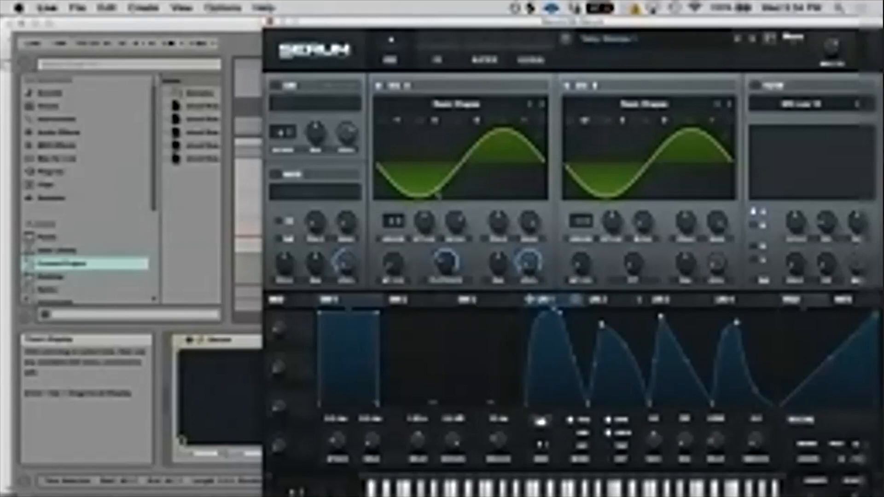
mouse_move(435, 247)
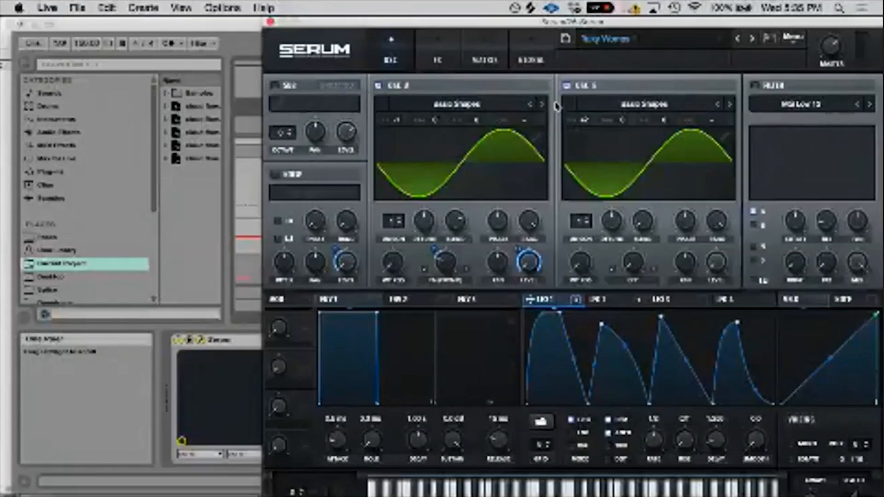
- Load the Spectral wavetable Monster 1 into Oscillator B and sweep its wavetable position
left_click(632, 107)
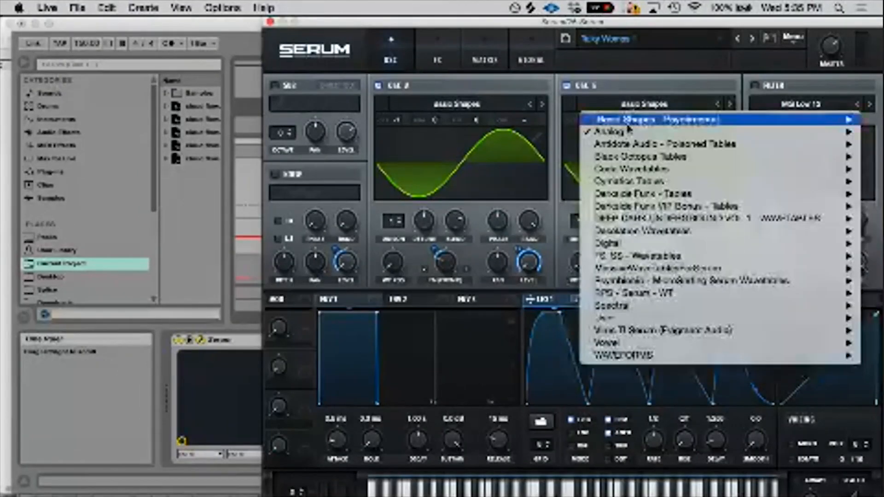
mouse_move(624, 305)
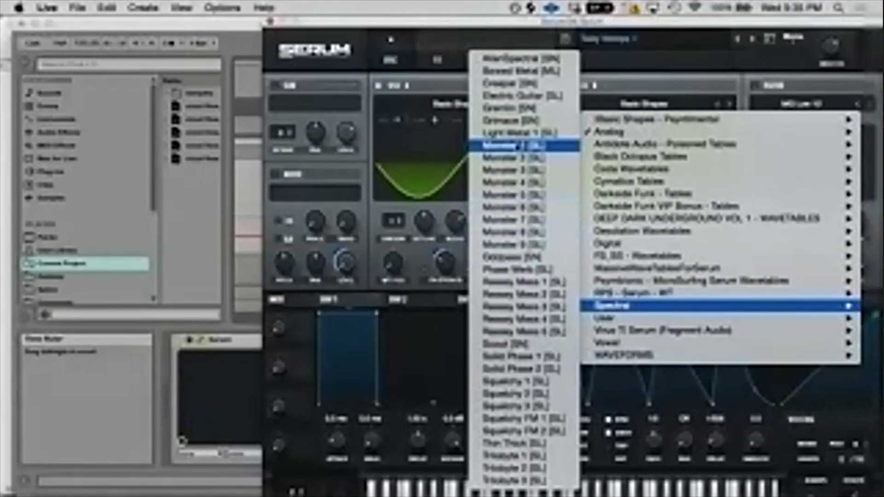
left_click(519, 147)
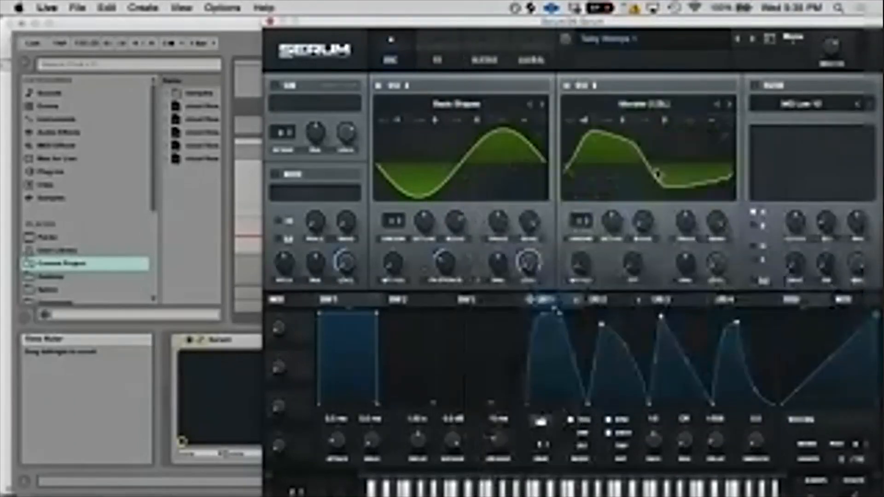
left_click_drag(581, 262, 581, 232)
left_click_drag(593, 151, 582, 245)
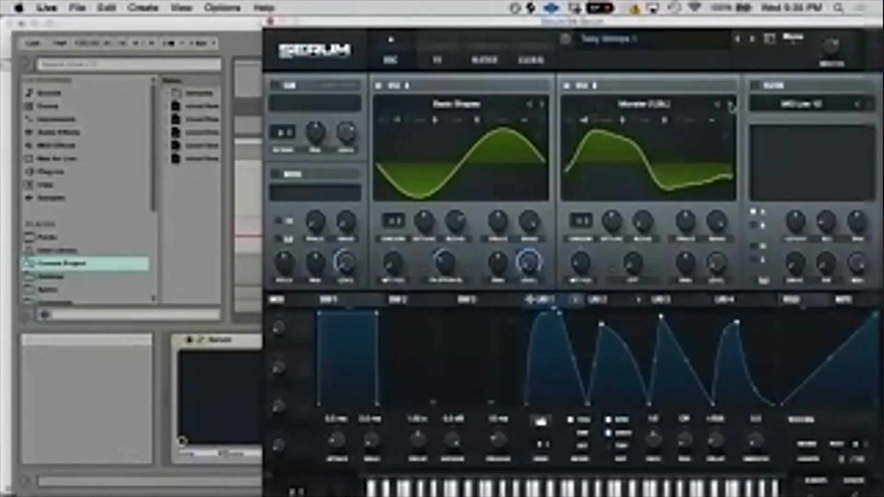
- Step Oscillator B onward through the Monster wavetables and vary the wavetable position while auditioning the clip
left_click(730, 105)
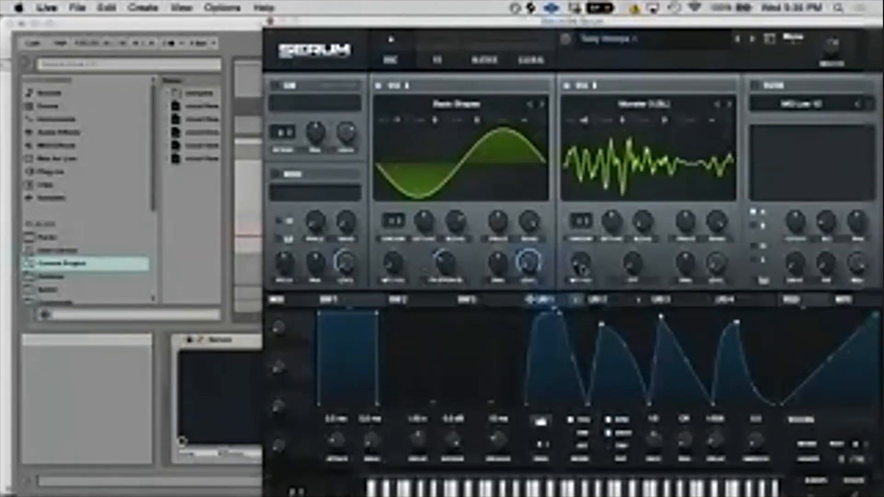
left_click_drag(581, 266, 580, 150)
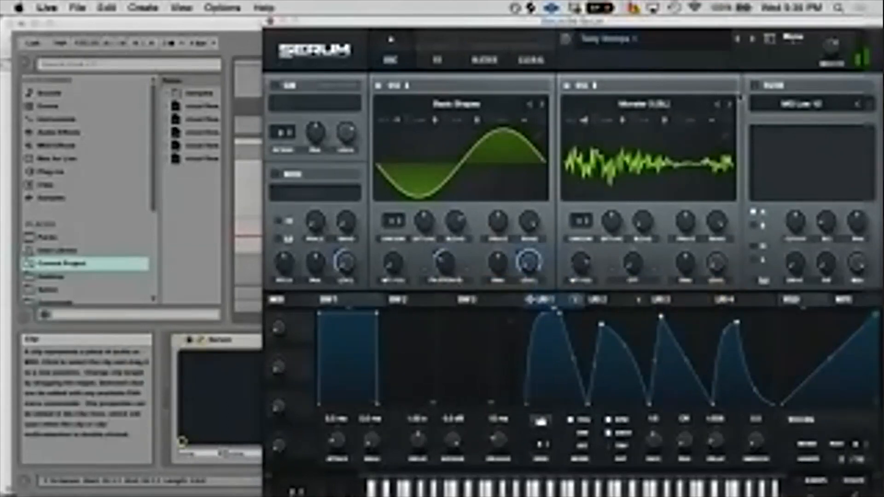
left_click(729, 106)
left_click_drag(574, 297, 581, 266)
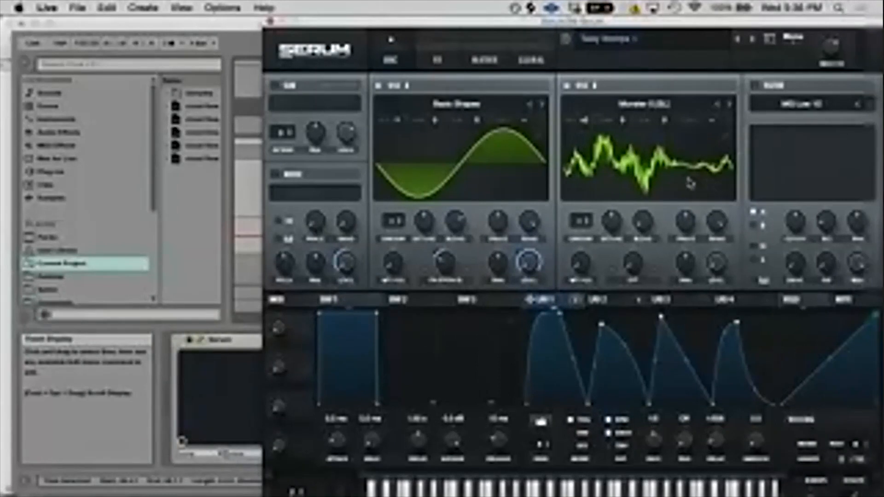
- Check the patch's effects page, return to the oscillator page and close the Serum window
left_click(437, 59)
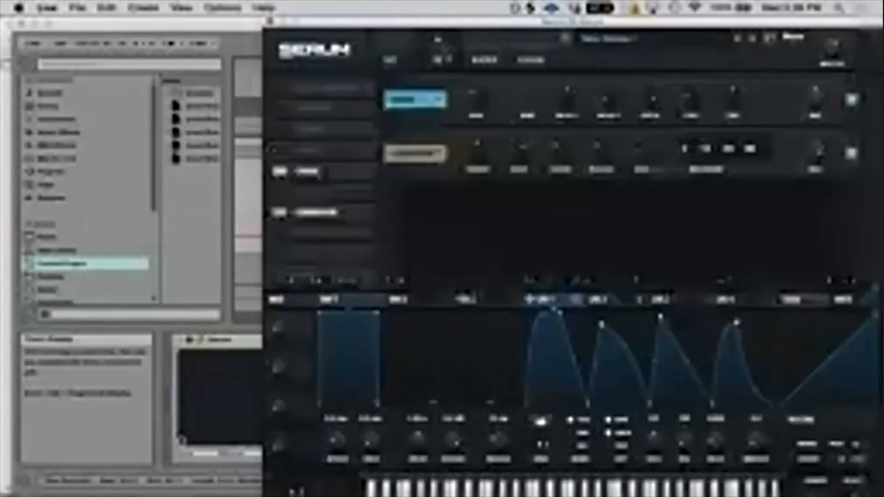
left_click(391, 59)
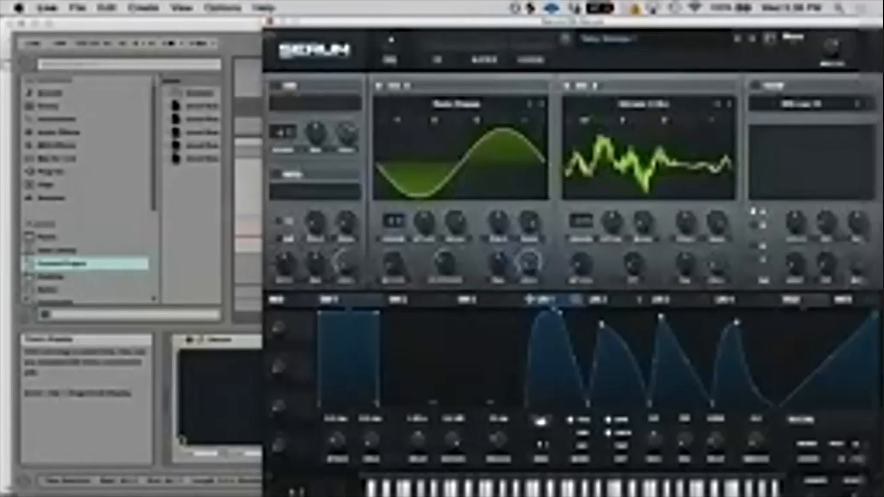
left_click(271, 21)
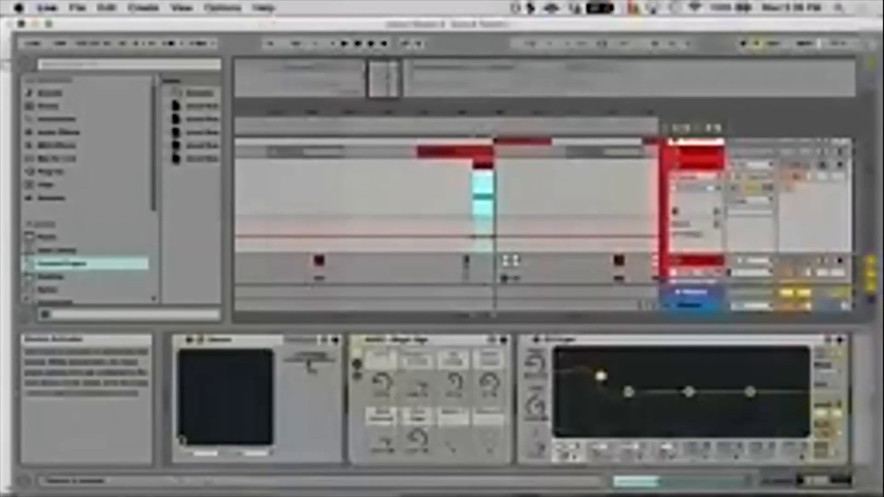
- Reveal the chain and devices of the AHEE Magic Box rack and examine its OTT - Good Squasher and Up Down Compression devices
left_click(398, 343)
left_click(357, 364)
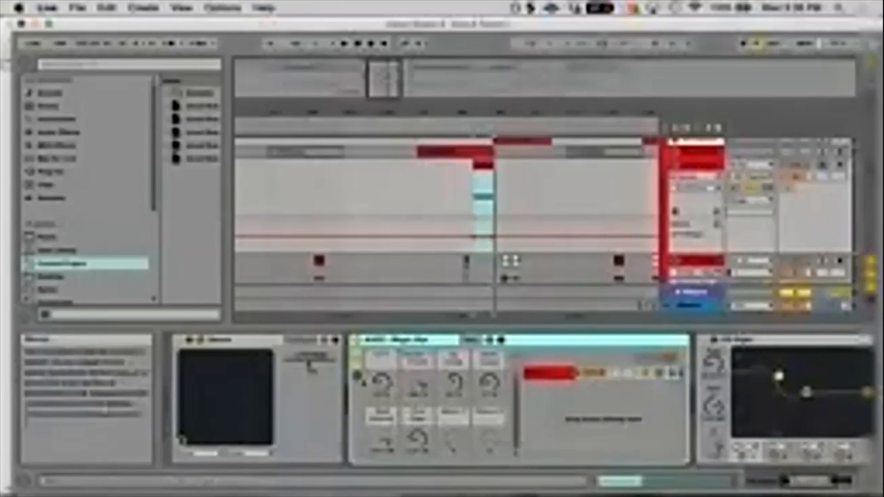
left_click(357, 376)
left_click_drag(718, 480, 771, 480)
left_click(477, 376)
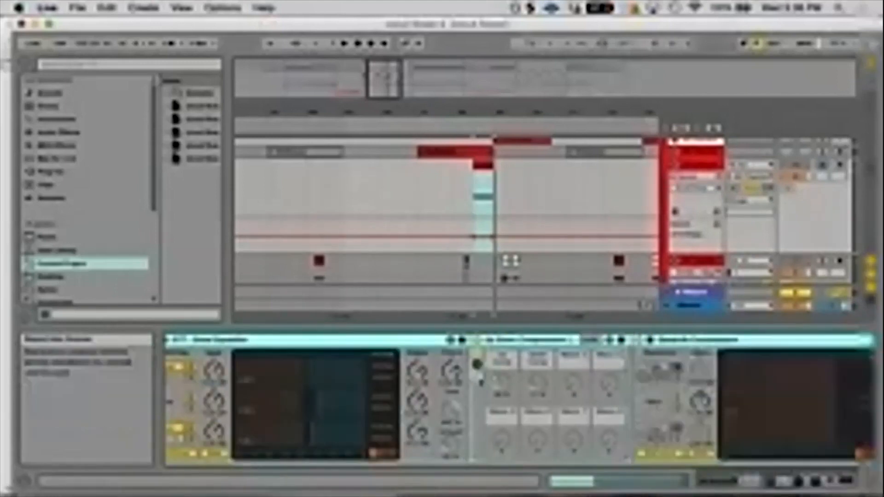
left_click_drag(780, 480, 830, 480)
left_click(295, 372)
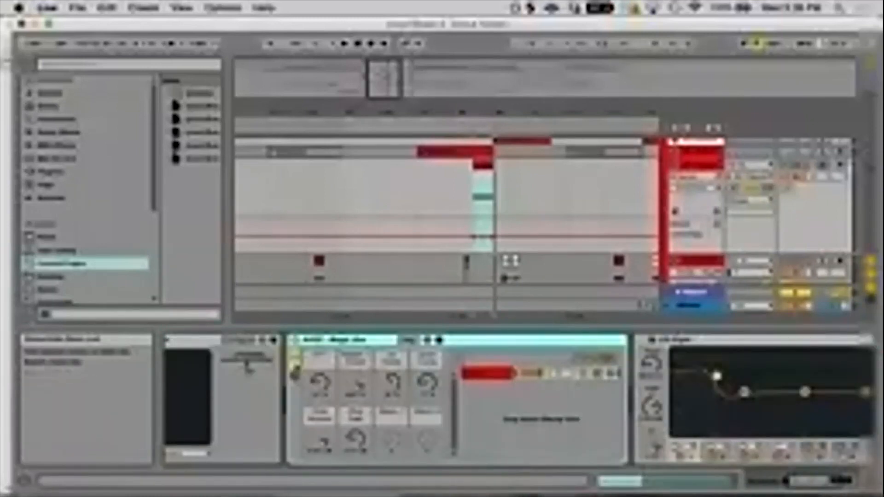
left_click(297, 379)
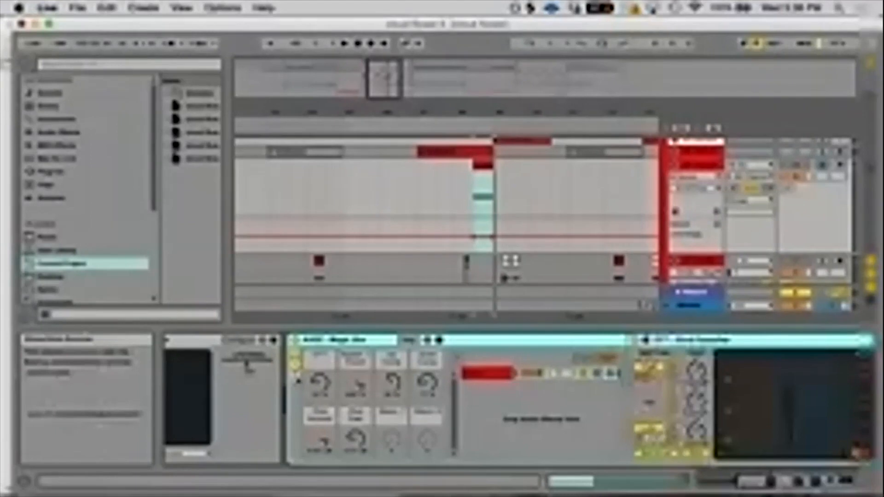
left_click_drag(760, 481, 769, 481)
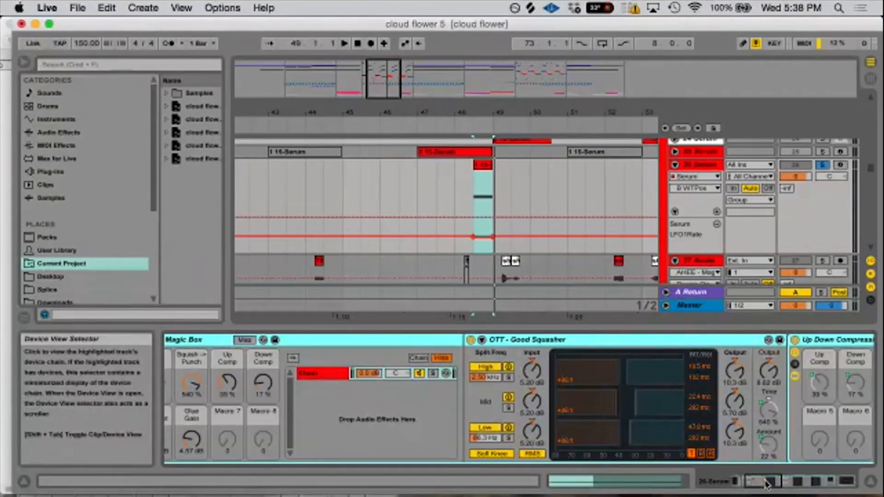
mouse_move(765, 486)
left_mouse_down()
mouse_move(756, 484)
mouse_move(769, 483)
left_mouse_up()
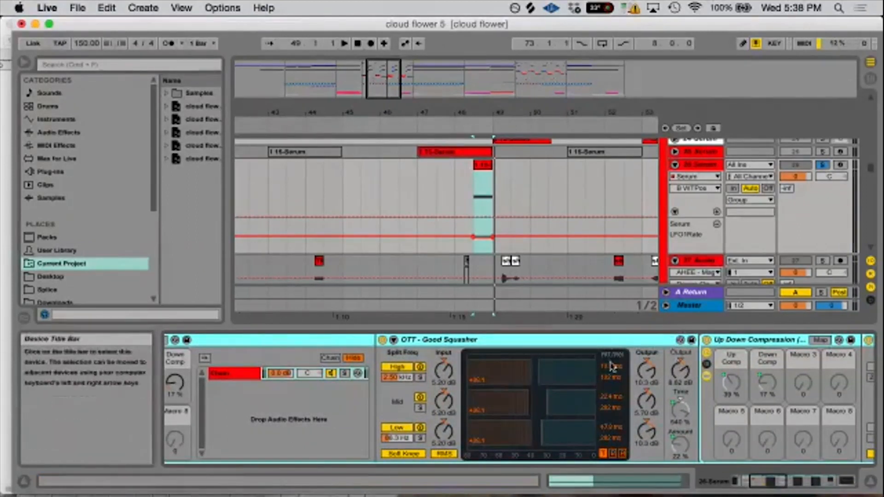
- Widen the browser and add the Multiband Dynamics preset OTT.adv at the end of the 26 Serum track's device chain
left_click(61, 131)
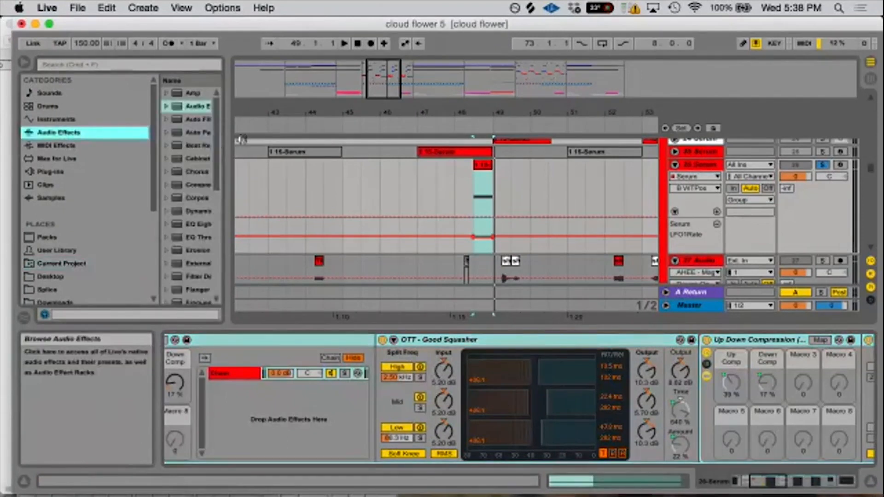
left_click_drag(224, 134, 283, 133)
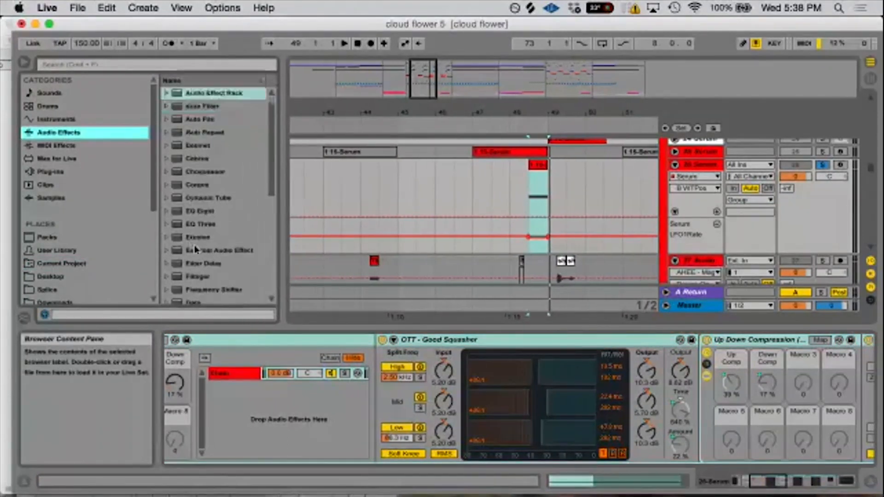
scroll(195, 249, "down", 5)
left_click(177, 239)
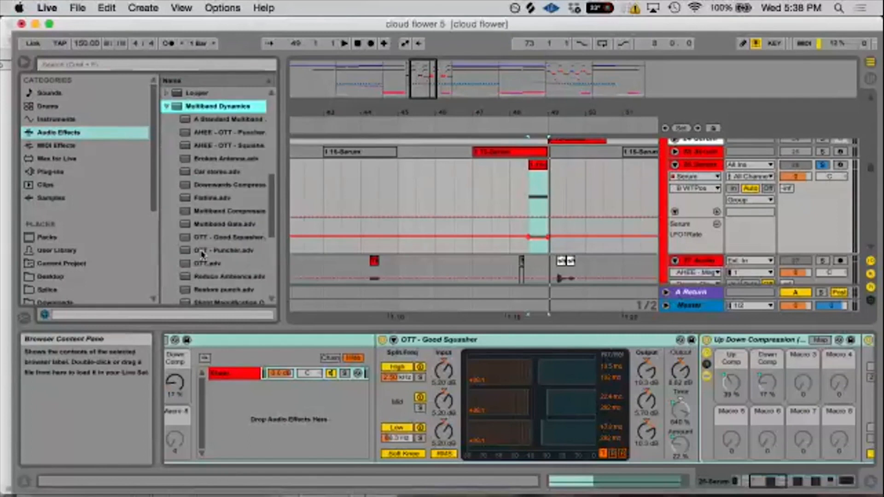
left_click(202, 262)
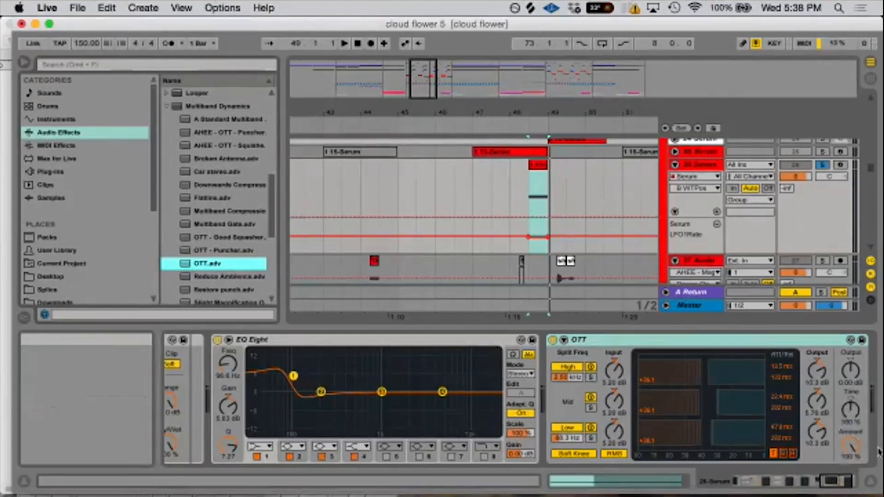
- Set the OTT device's Output to 10.5 dB, Time to 10 % and Amount to 0 %
left_click(851, 374)
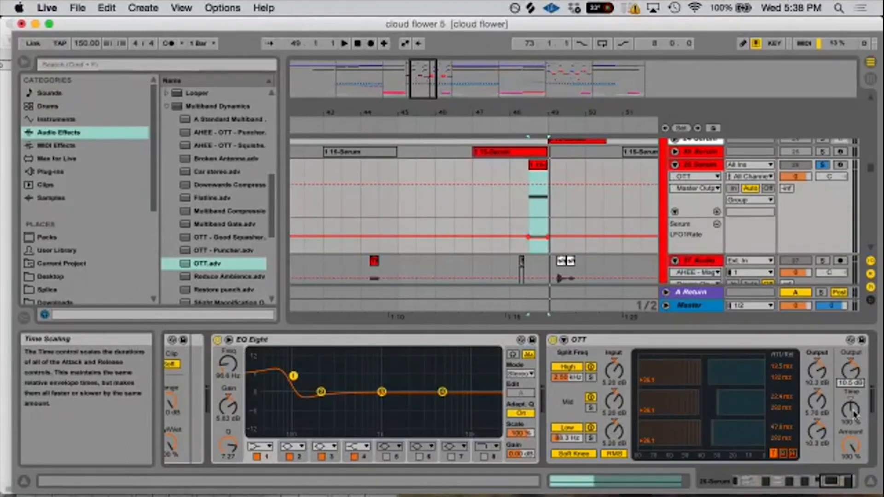
left_click_drag(851, 421, 851, 454)
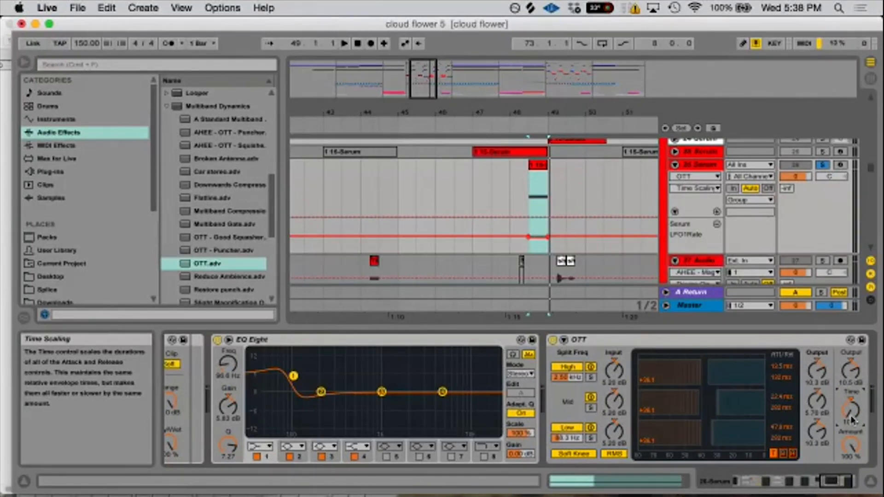
left_click_drag(847, 443, 847, 480)
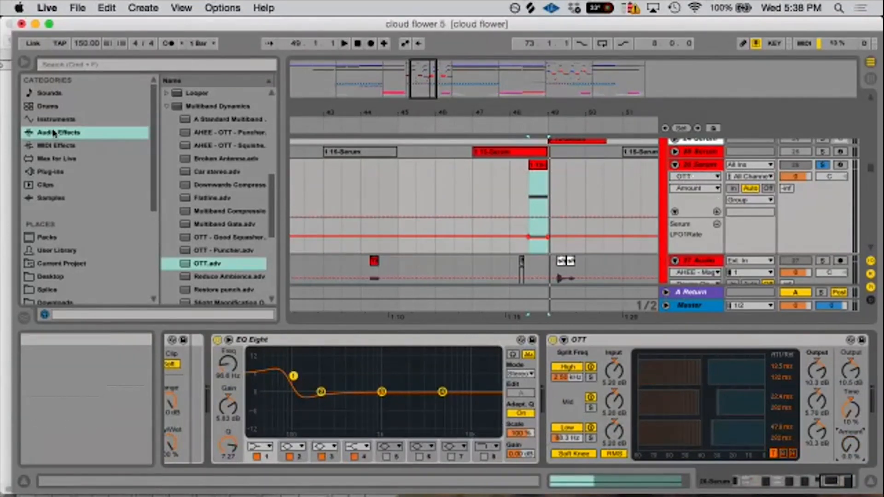
- Search the browser for "amen" and show all results
left_click(95, 65)
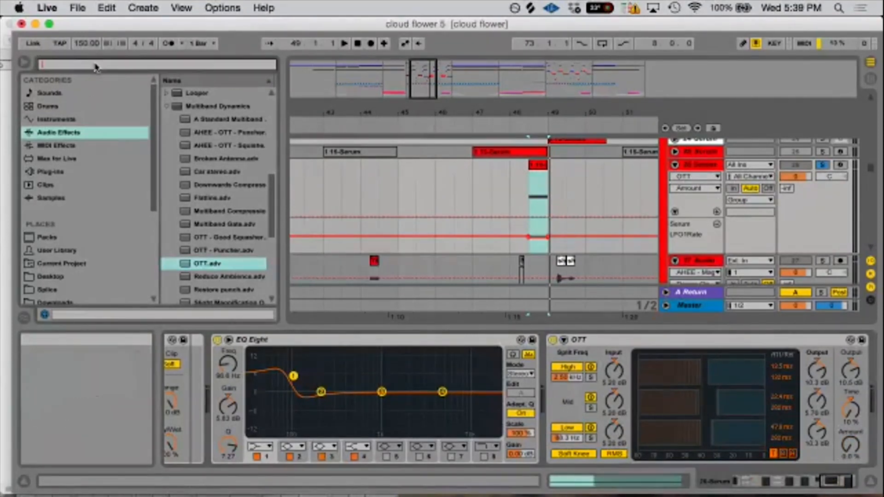
type("ambient")
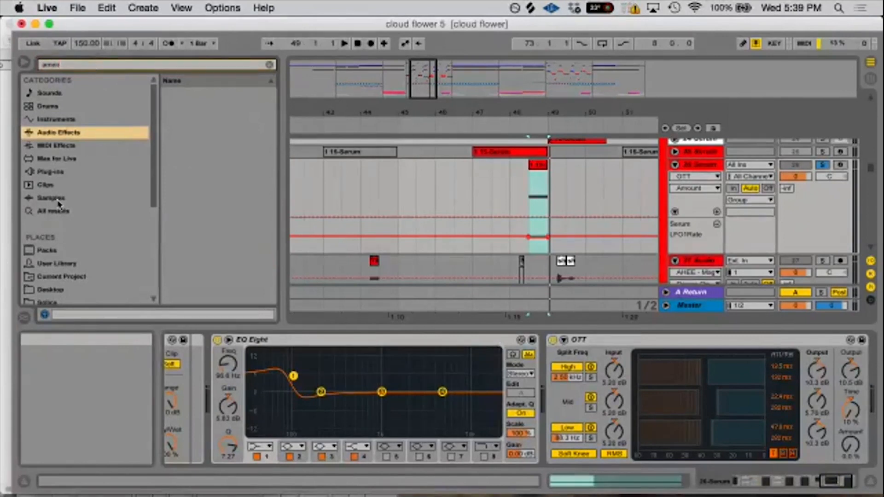
left_click(55, 211)
- Insert an audio track below 26 Serum and move the OTT device from 26 Serum onto the new track
right_click(702, 166)
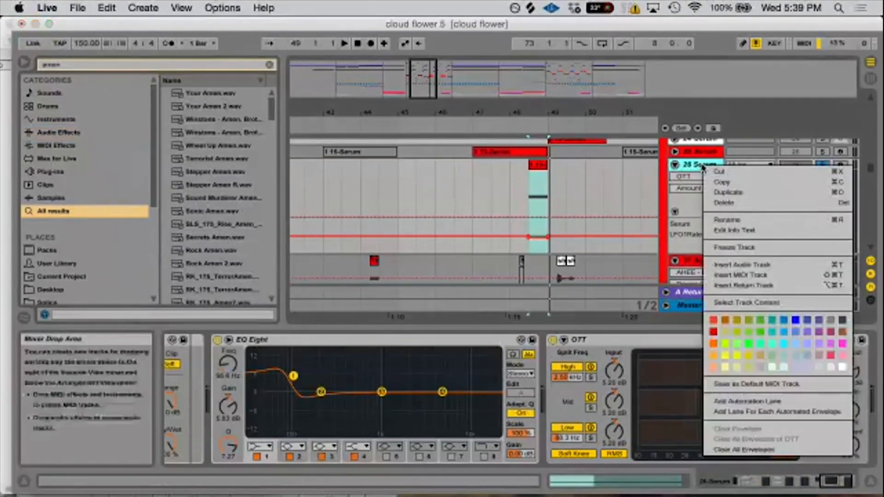
left_click(737, 265)
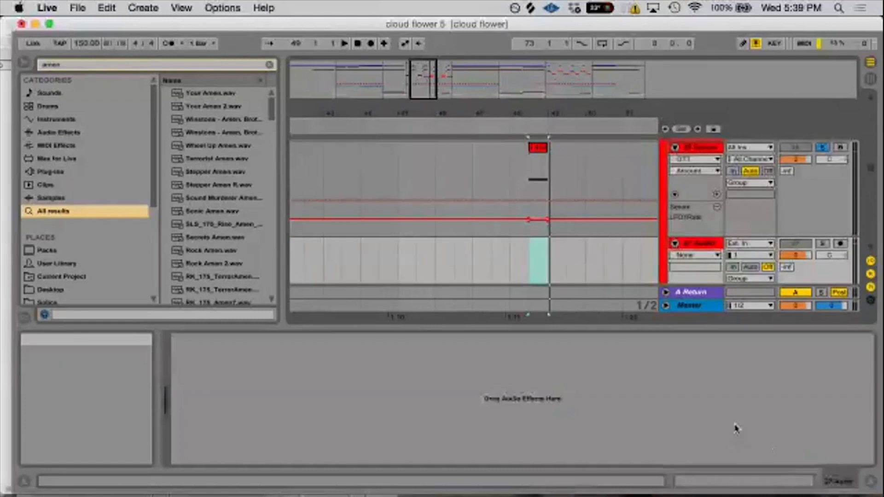
left_click(686, 217)
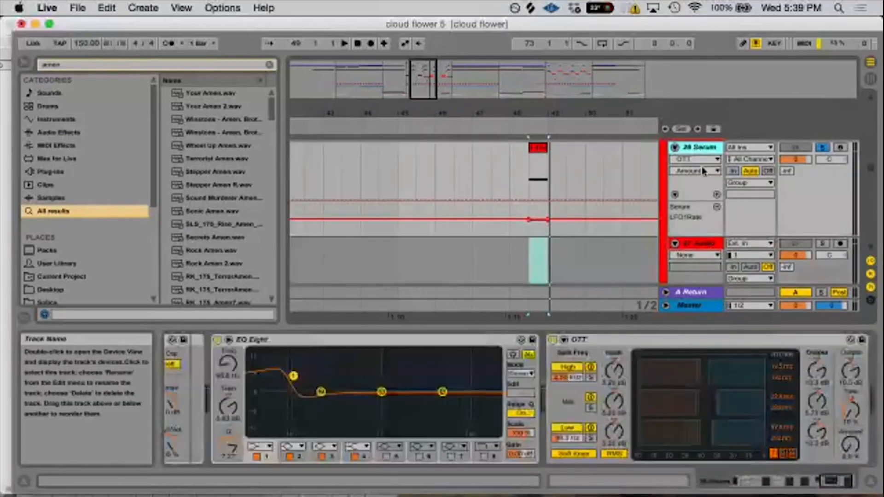
left_click(680, 342)
key("super+x")
left_click(691, 243)
left_click(623, 406)
key("super+v")
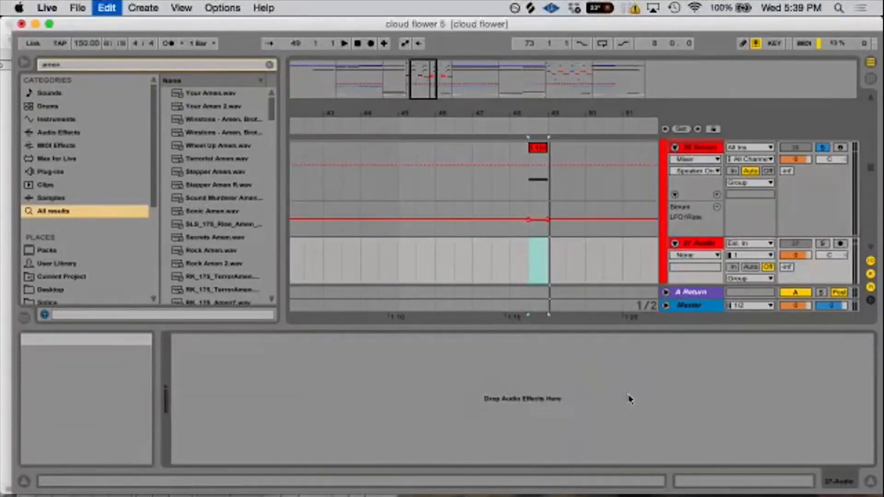
- Set the moved OTT's Output to 0 dB, Time to 100 % and Amount to 100 %, and deactivate the device
left_click(477, 371)
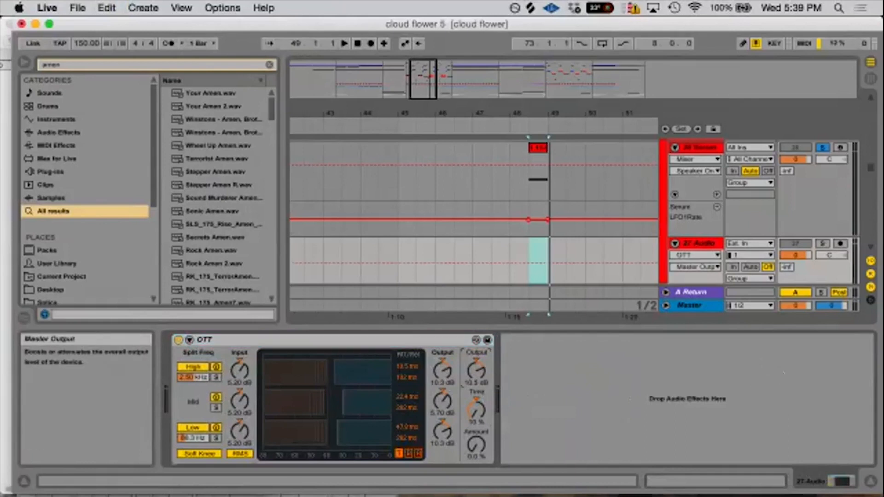
type("0")
key("Return")
left_click(478, 425)
type("100")
key("Return")
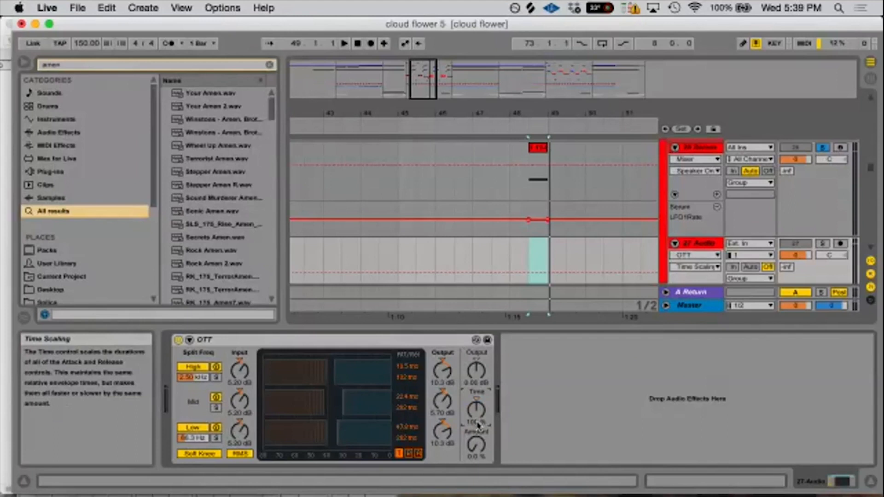
left_click_drag(478, 452, 478, 368)
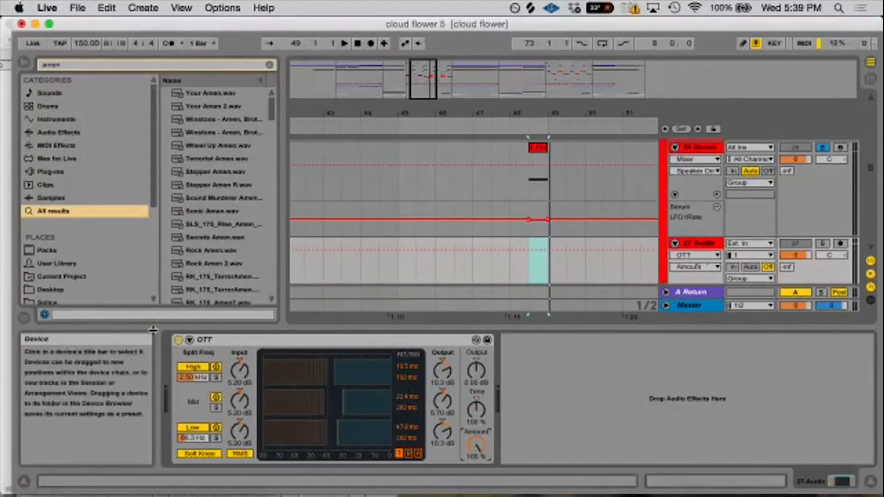
left_click(178, 340)
- Place an amen.wav break from the search results on the new audio track, starting level with the Serum clip just before bar 49
scroll(206, 265, "down", 10)
scroll(205, 265, "down", 8)
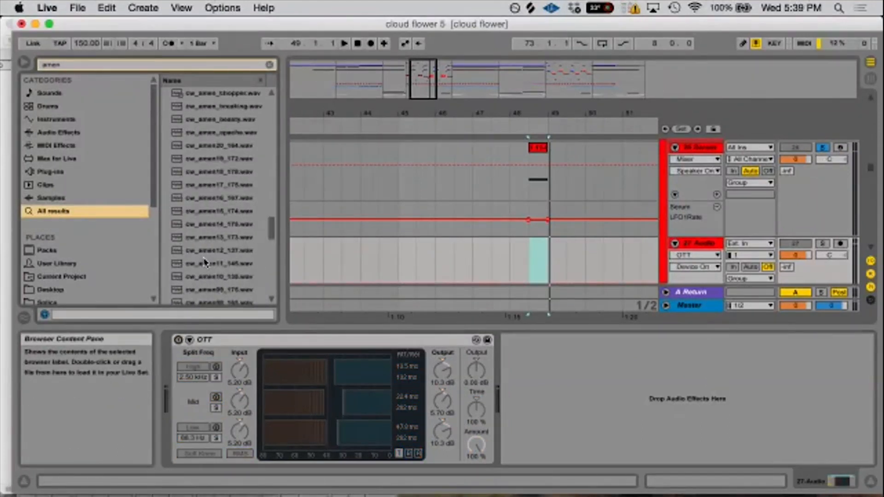
left_click(203, 250)
scroll(201, 221, "down", 5)
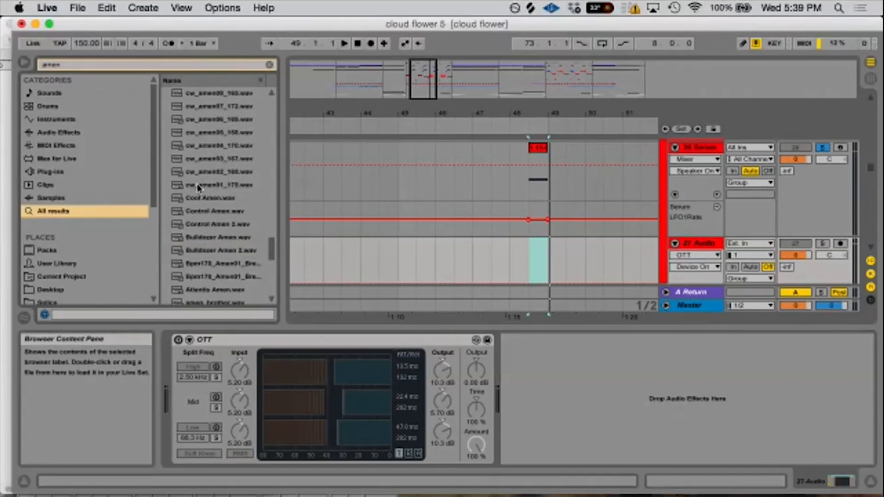
scroll(199, 221, "down", 5)
left_click_drag(206, 170, 530, 252)
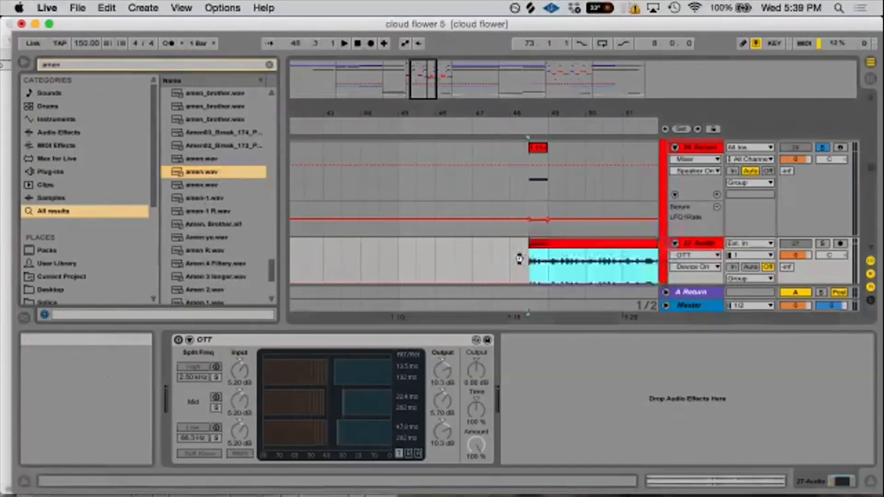
- Loop the amen clip on 27 Audio and play it back with the track soloed
left_click(547, 252)
key("super+l")
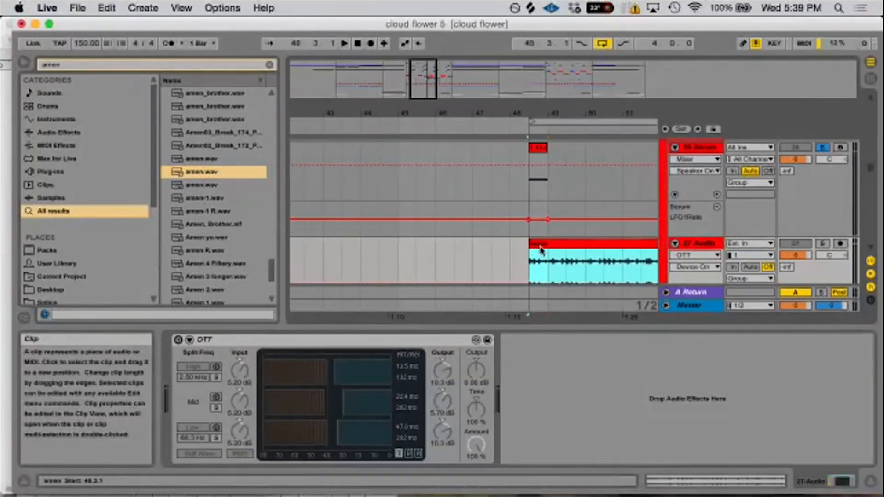
key("space")
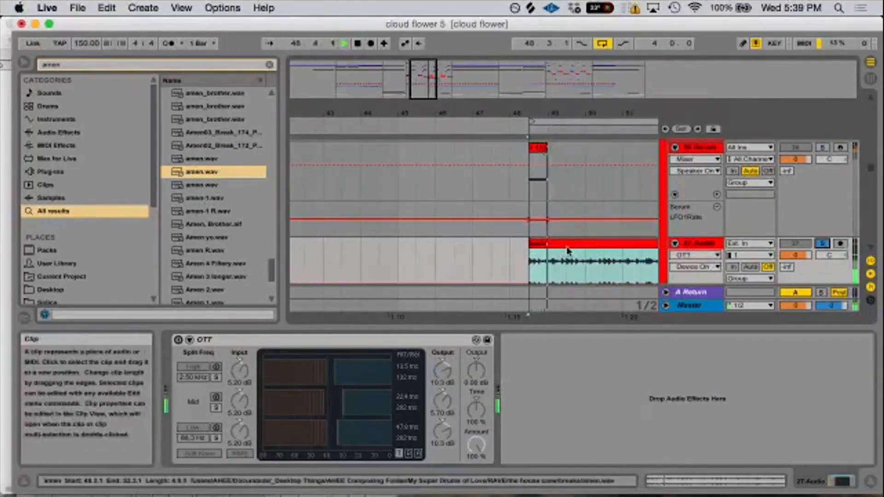
left_click(569, 244)
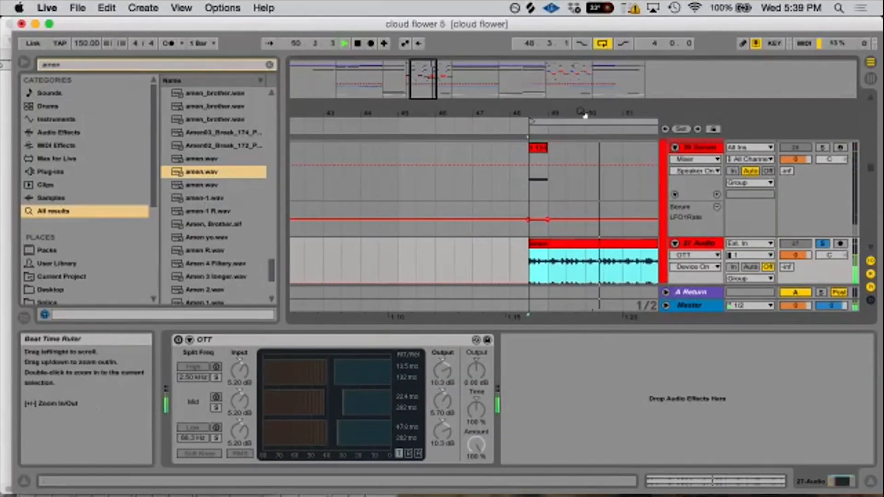
left_click_drag(585, 115, 583, 107)
- Activate OTT on 27 Audio, lower the track volume to -6 dB and compare the playing break with OTT bypassed
left_click(178, 340)
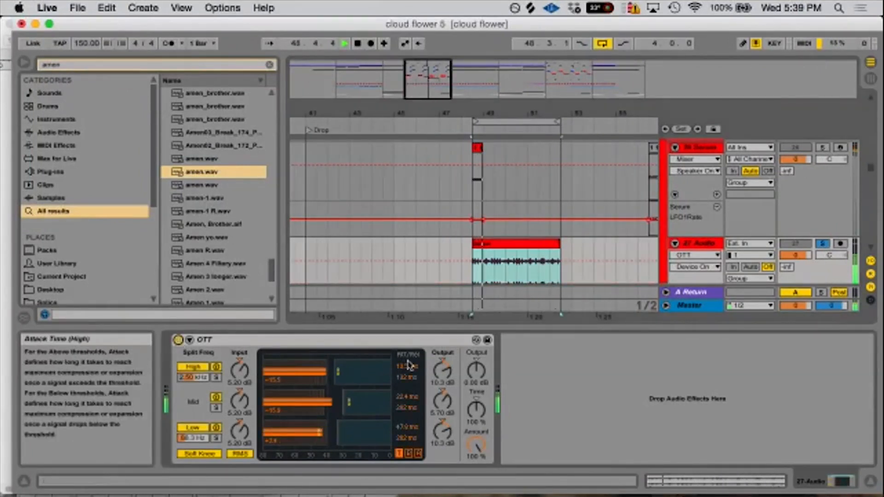
left_click(792, 254)
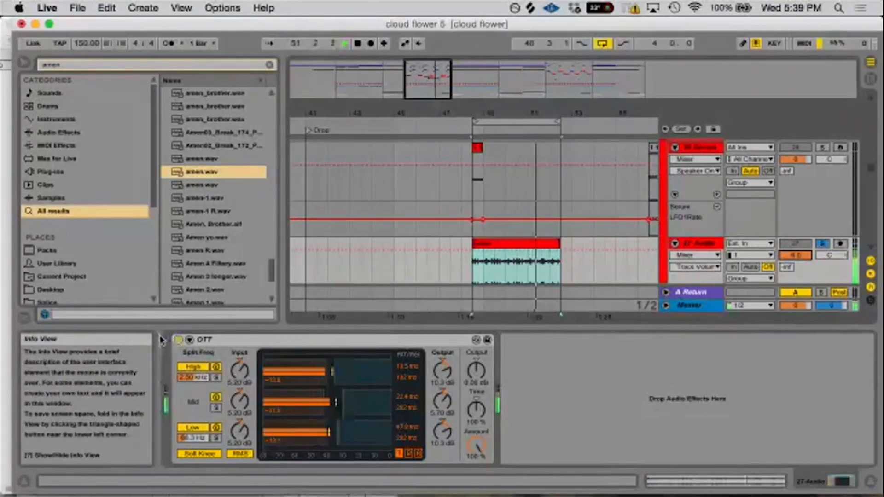
left_click(178, 340)
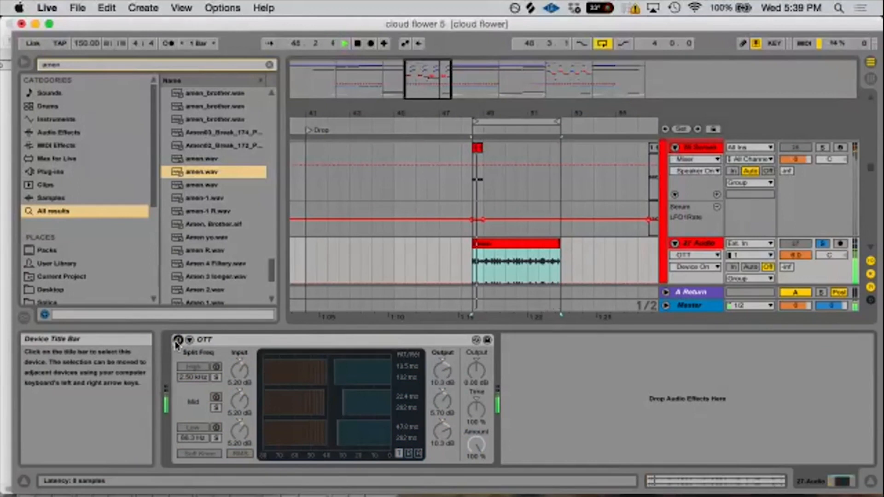
left_click(178, 340)
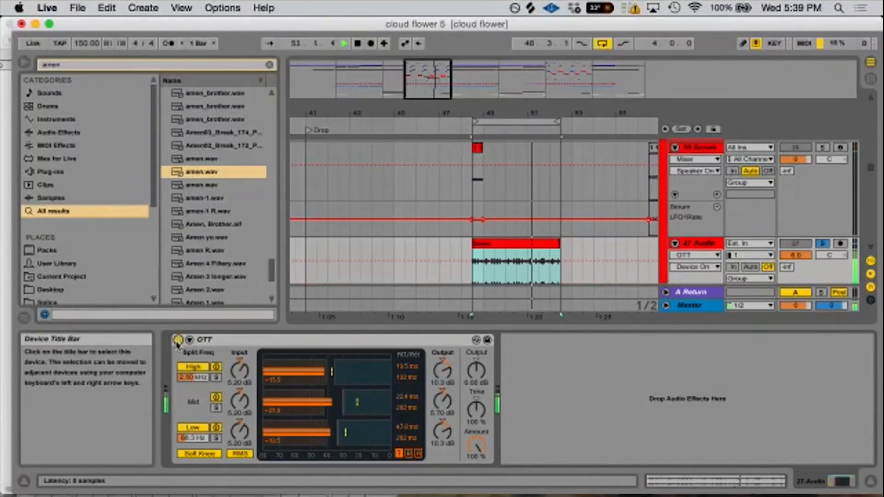
key("space")
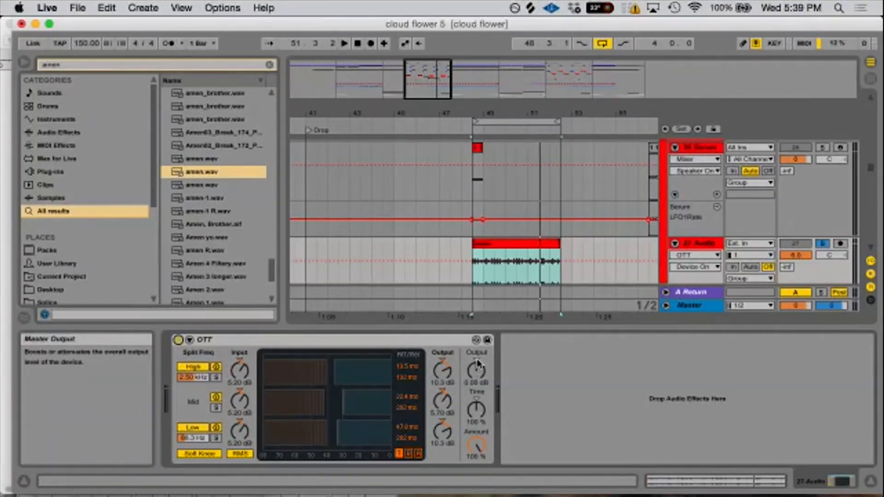
- Raise OTT's master Output and audition the amen loop with Time swept to 1000 %, 10 % and back up
left_click_drag(479, 376, 476, 367)
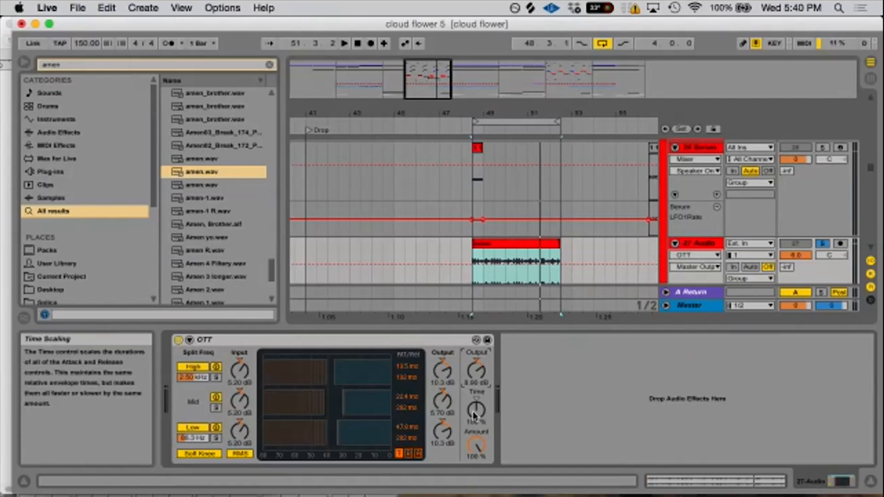
key("space")
left_click_drag(474, 414, 475, 366)
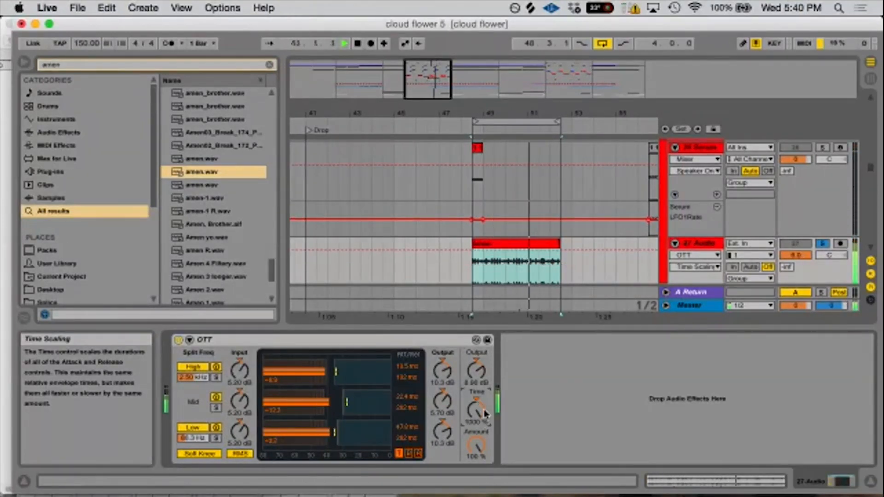
left_click(479, 367)
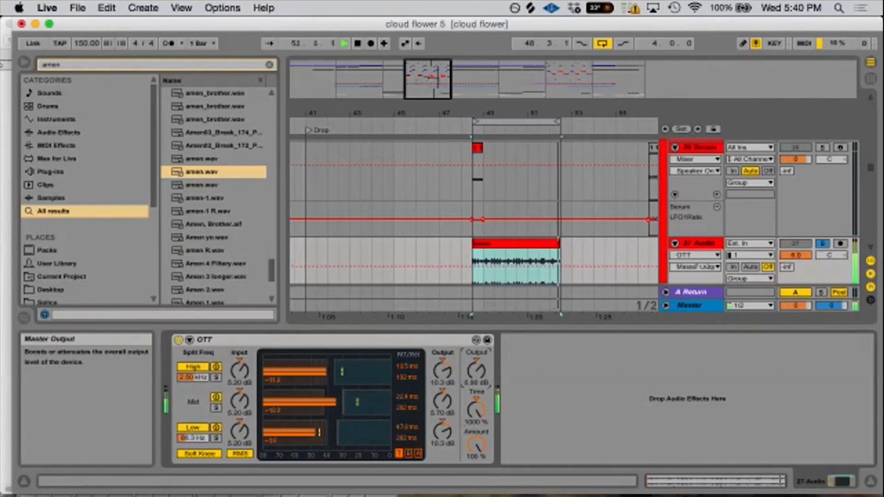
left_click_drag(476, 409, 476, 483)
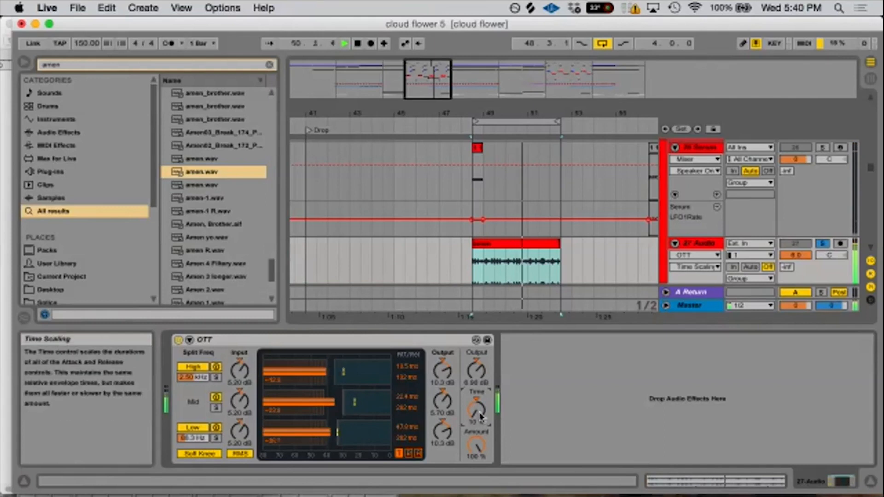
left_click_drag(494, 417, 493, 361)
key("space")
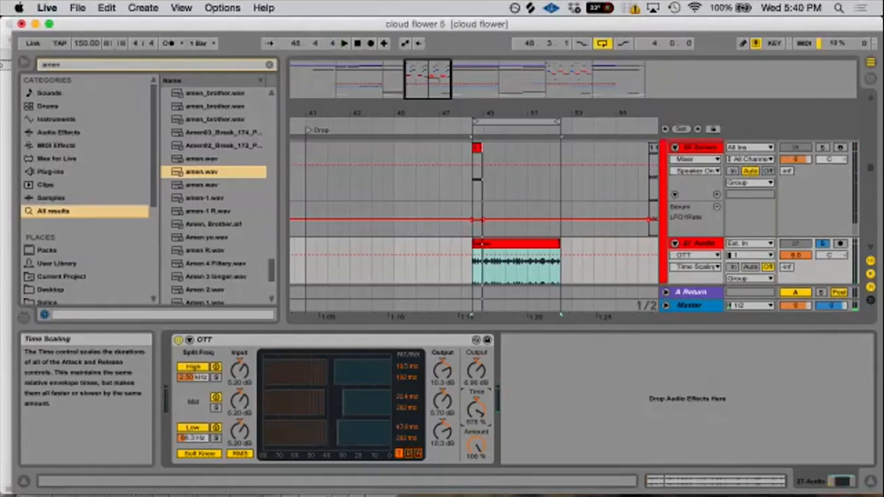
- Lower OTT's Amount to 0 %, set the master Output to 8 dB and raise Time
left_click_drag(476, 445, 477, 488)
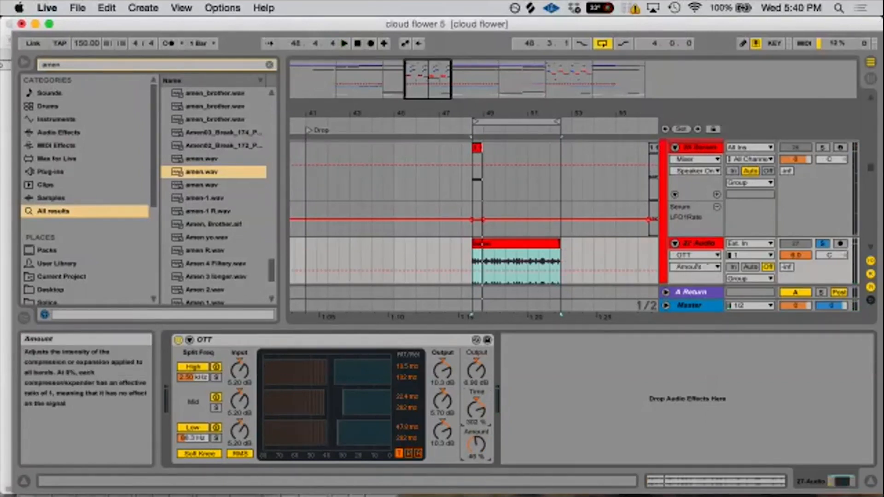
left_click_drag(476, 445, 477, 461)
key("space")
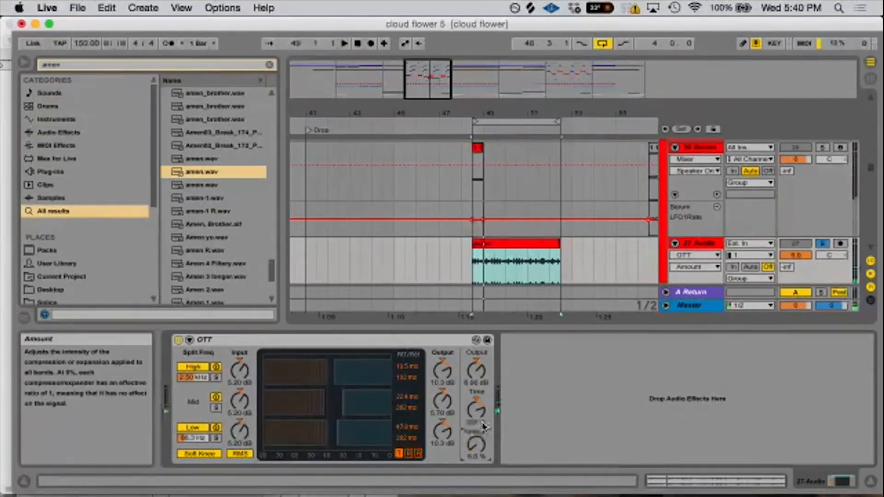
left_click_drag(478, 407, 482, 374)
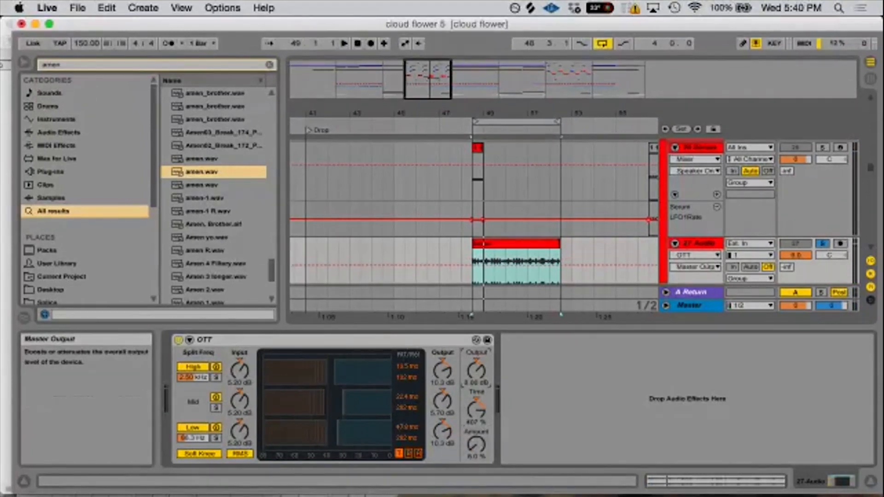
left_click(476, 408)
left_click_drag(479, 423, 479, 416)
left_click(478, 447)
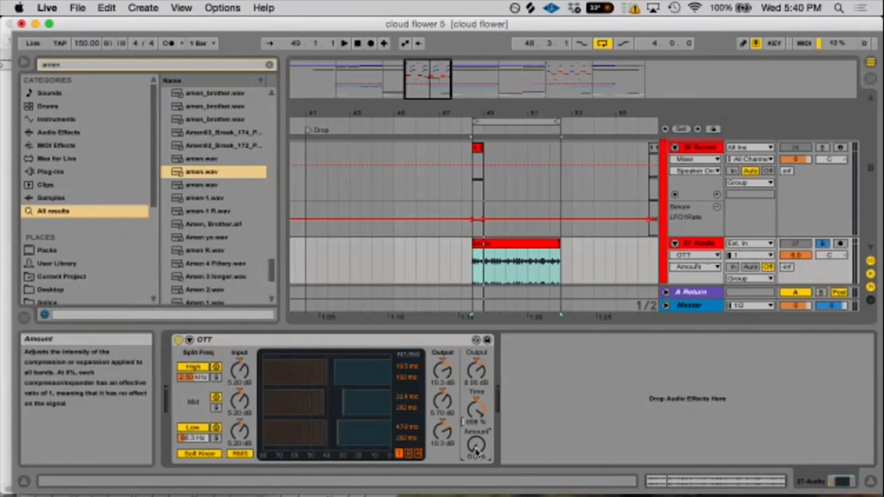
- Raise OTT's Amount to 53 % during playback, compare the loop with the device bypassed, and leave OTT deactivated
key("space")
left_click_drag(477, 452, 476, 415)
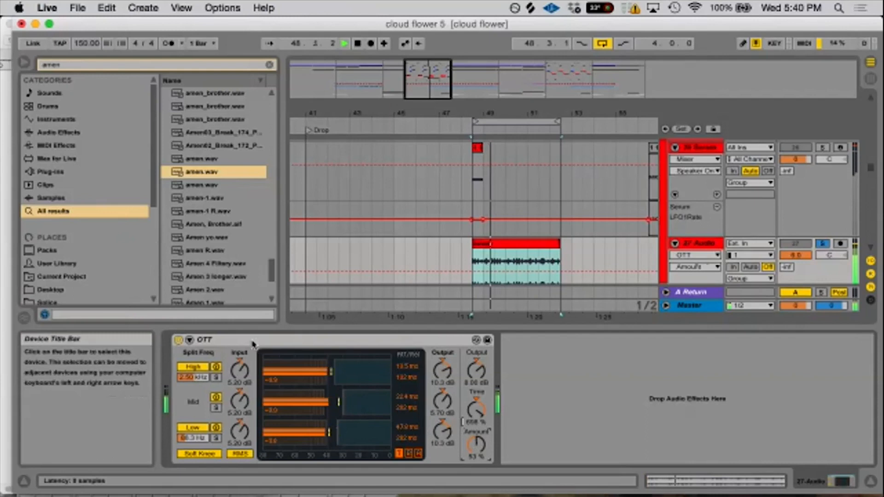
left_click(178, 340)
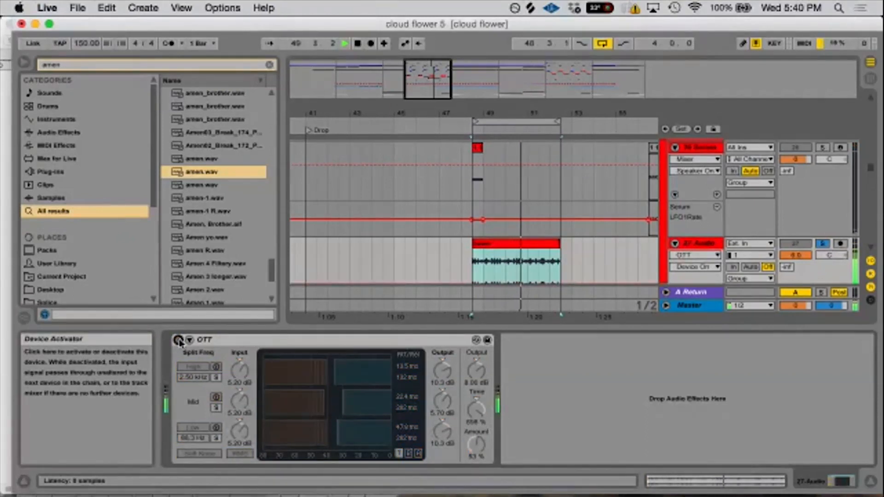
left_click(178, 340)
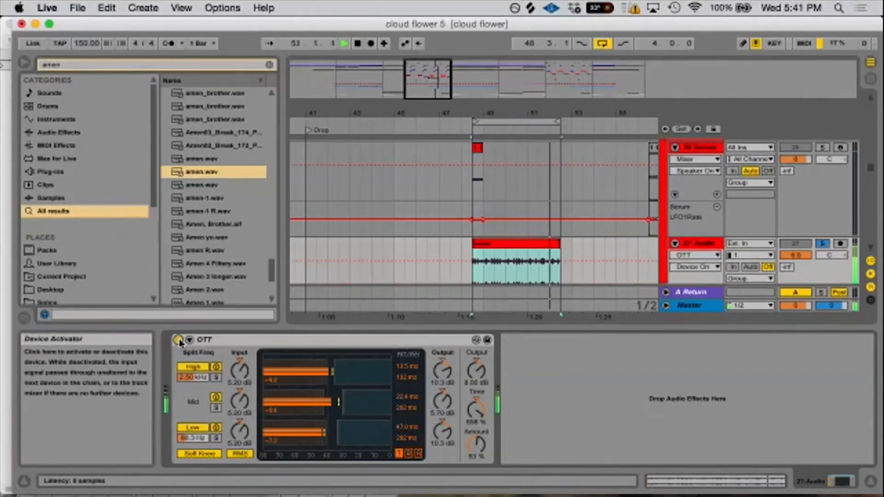
left_click(178, 340)
left_click(178, 340)
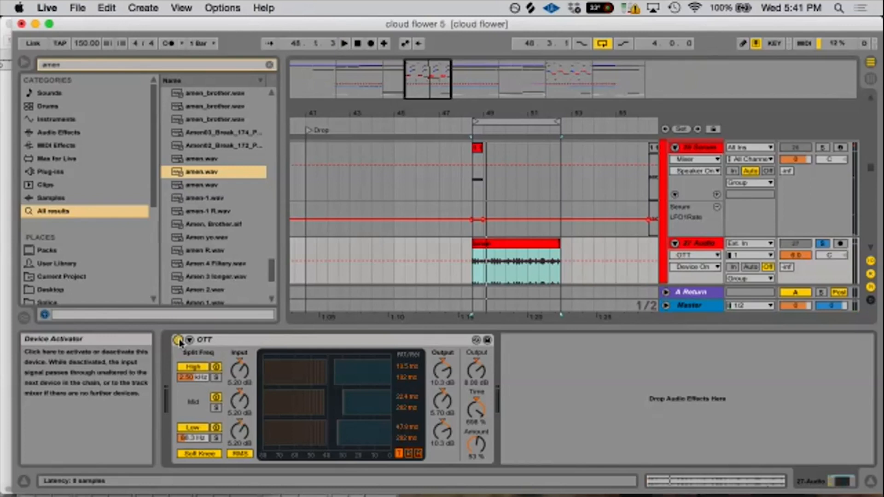
left_click(178, 340)
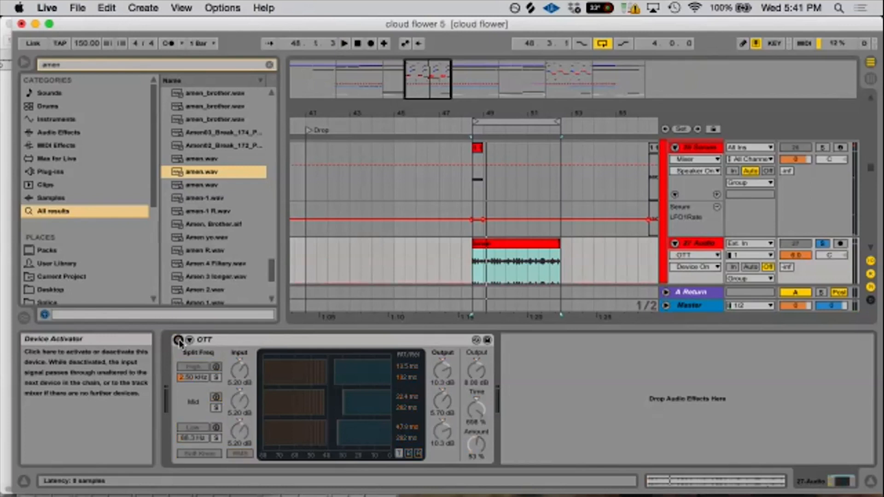
- Examine the upward and downward compression devices in the 26 Serum track's chain and fold the Magic Box rack's contents away
left_click(690, 178)
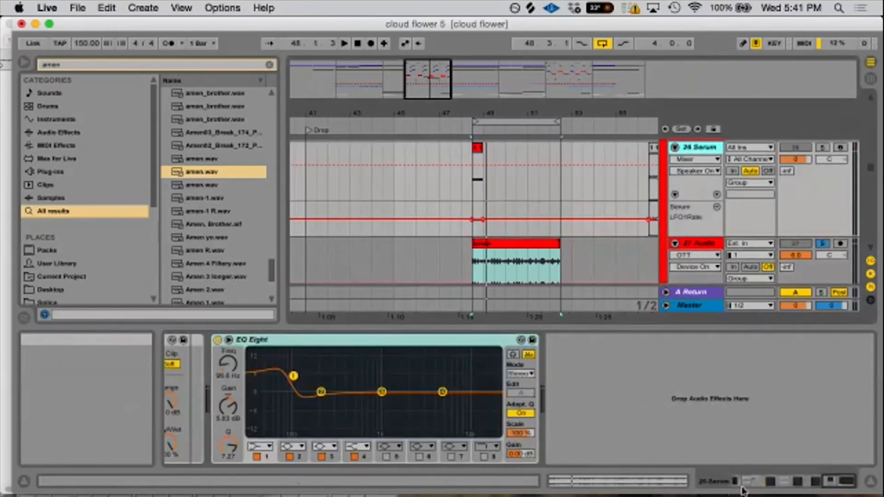
left_click(781, 488)
left_click_drag(780, 486, 772, 488)
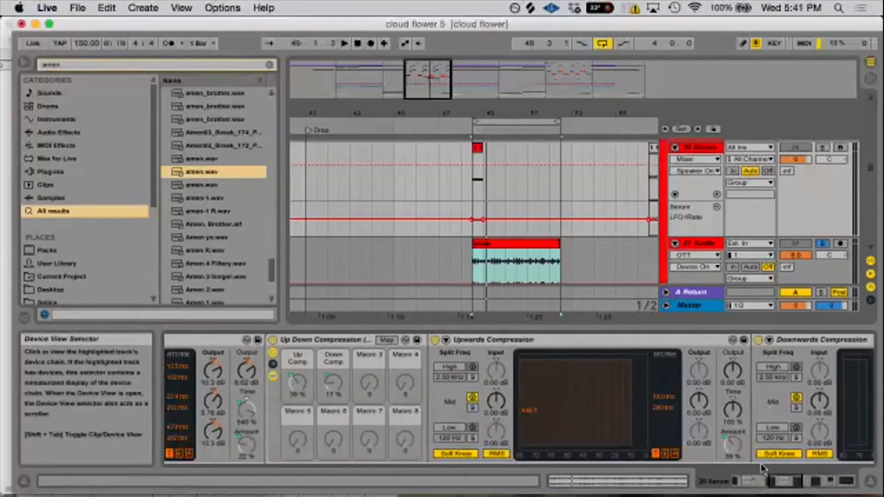
left_click(815, 483)
left_click_drag(813, 484, 751, 488)
left_click(356, 374)
left_click(355, 368)
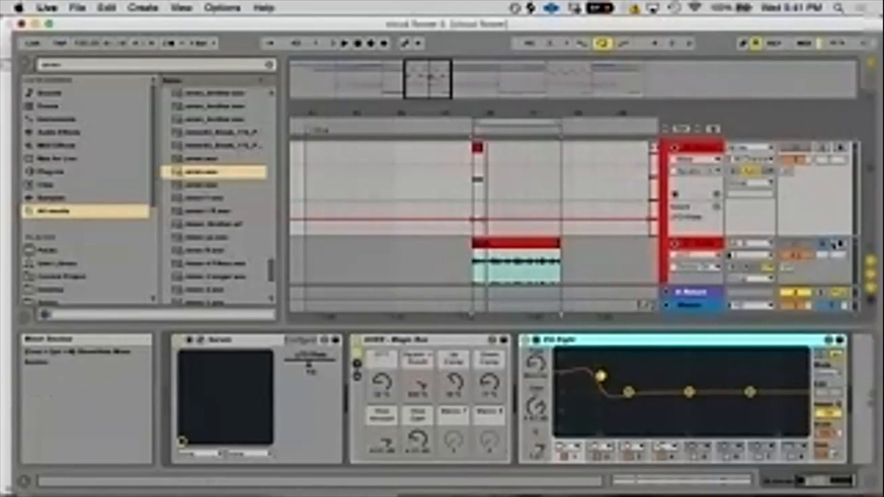
- Turn off the 27 Audio solo and deactivate the amen clip
left_click(823, 243)
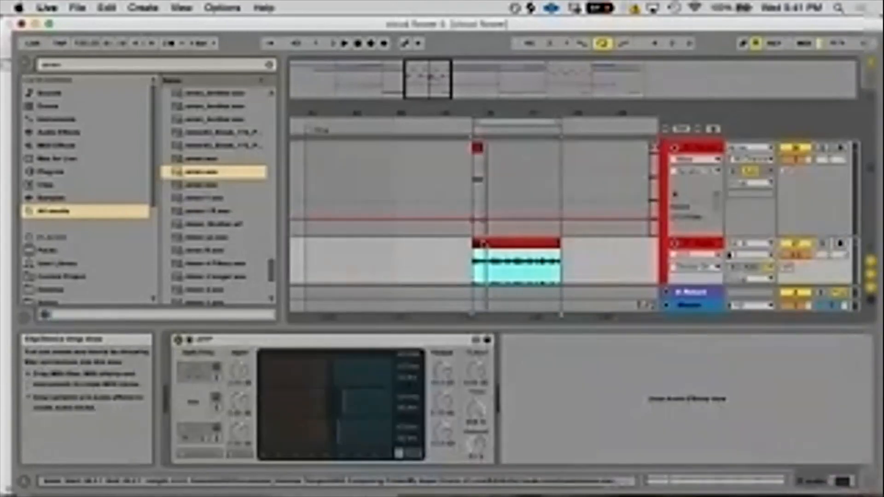
key("0")
left_click(462, 254)
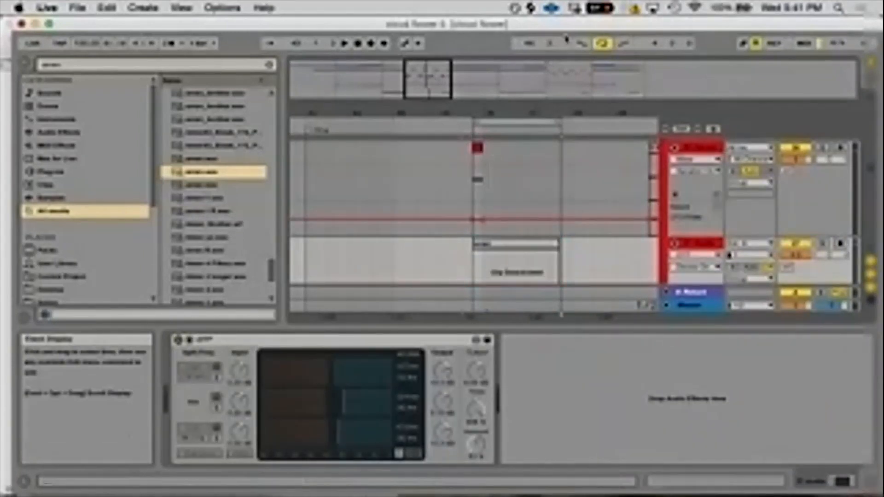
left_click_drag(482, 109, 511, 189)
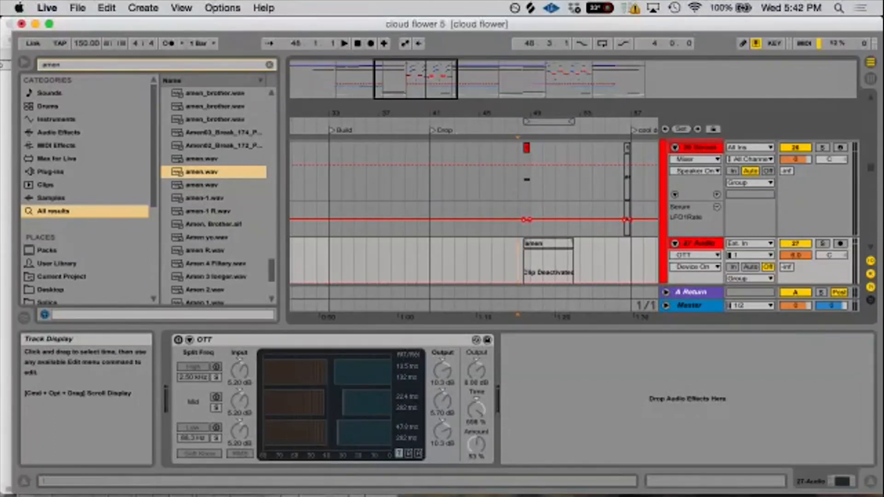
- Select the first frozen Serum clip at the Drop marker on the 22 Audio track and solo that track
left_click_drag(475, 116, 476, 103)
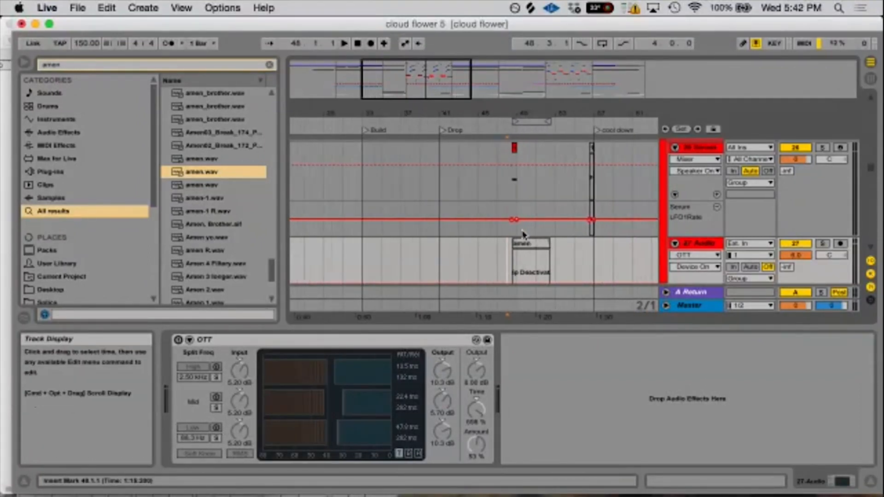
scroll(524, 234, "down", 8)
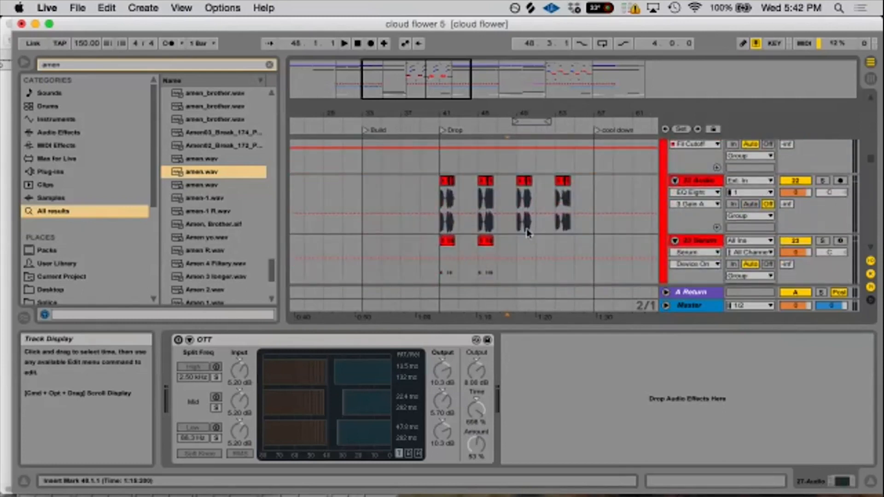
left_click(442, 205)
left_click_drag(490, 122, 487, 152)
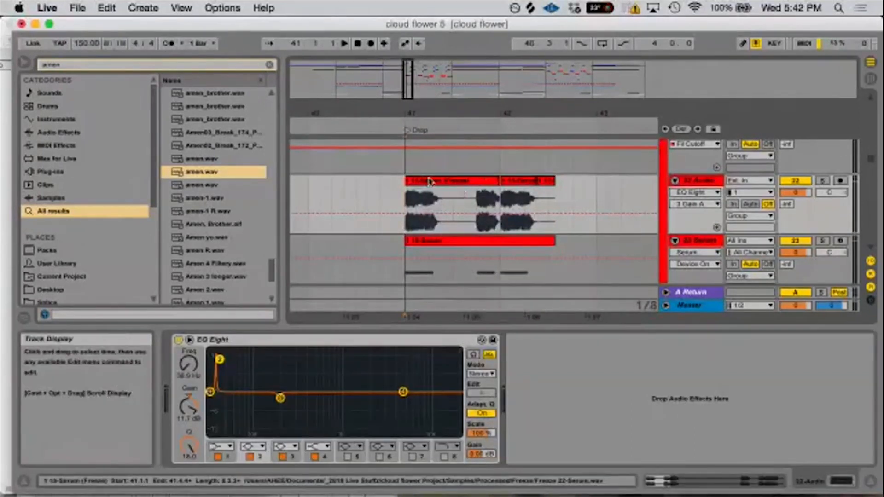
left_click(453, 181)
left_click(820, 181)
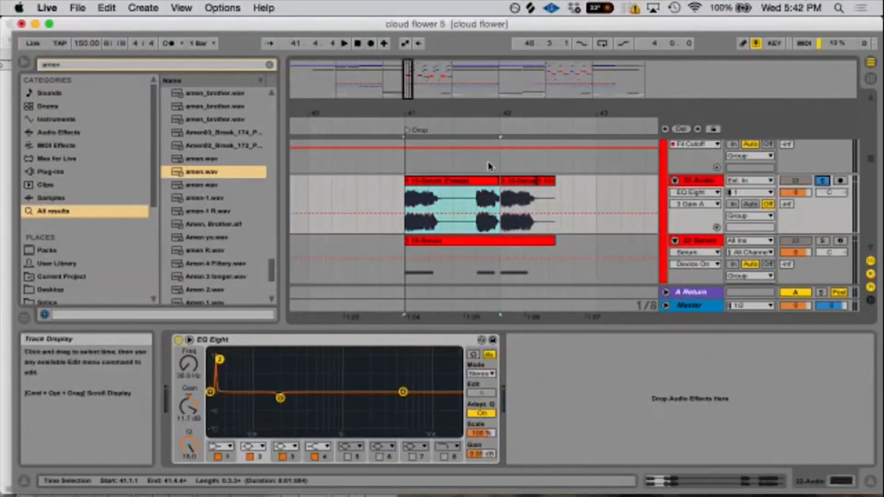
- Select the frozen clip's first beat at bar 41 on 22 Audio, and select the Serum MIDI clip on the track below
left_click_drag(406, 114, 407, 123)
left_click(440, 249)
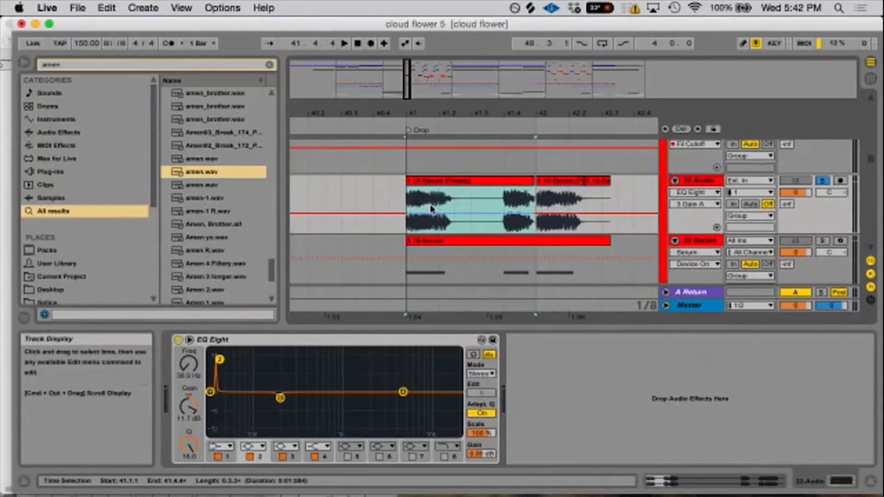
left_click(406, 201)
left_click_drag(407, 199, 437, 205)
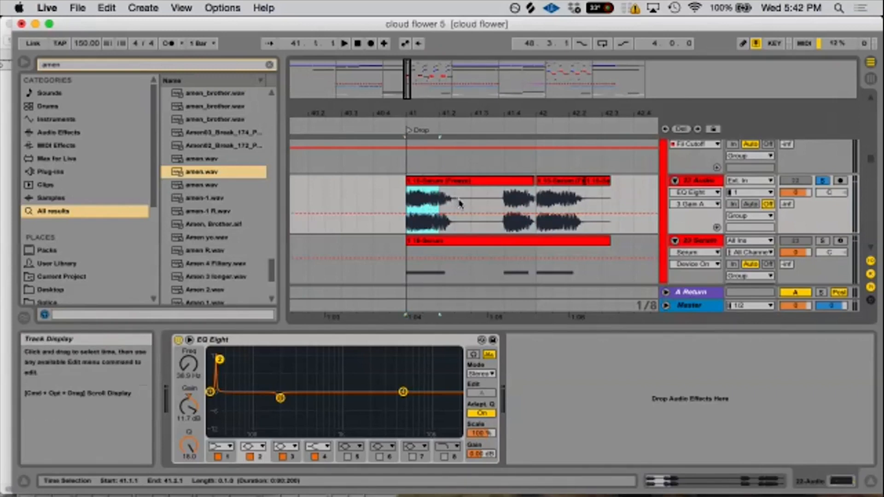
left_click(449, 241)
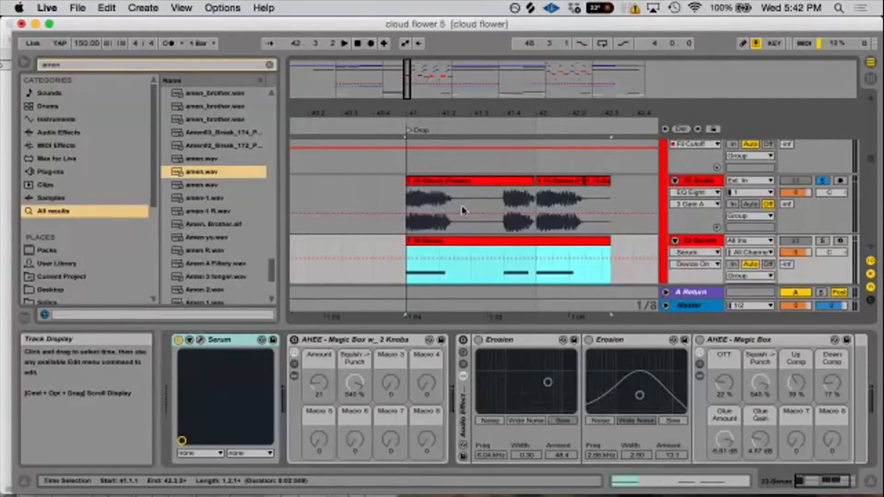
- Turn off the 22 Audio solo and display the boosted low band 2 in that track's EQ Eight
left_click(822, 180)
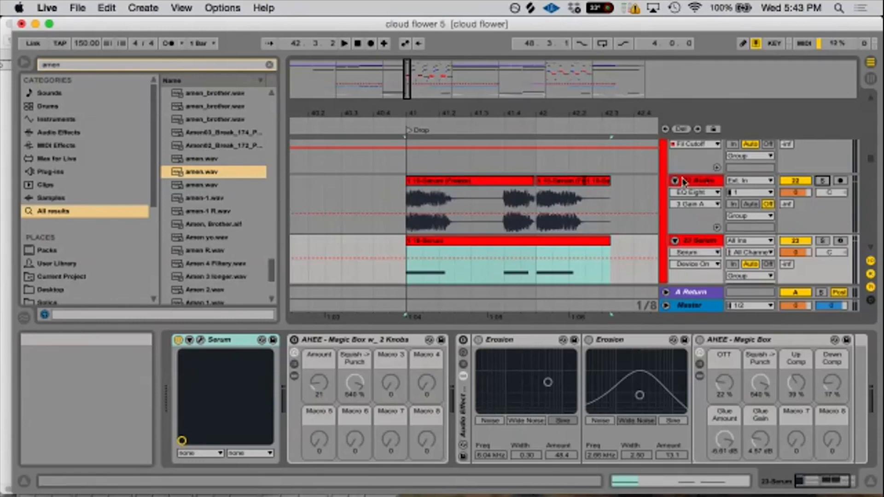
left_click(704, 183)
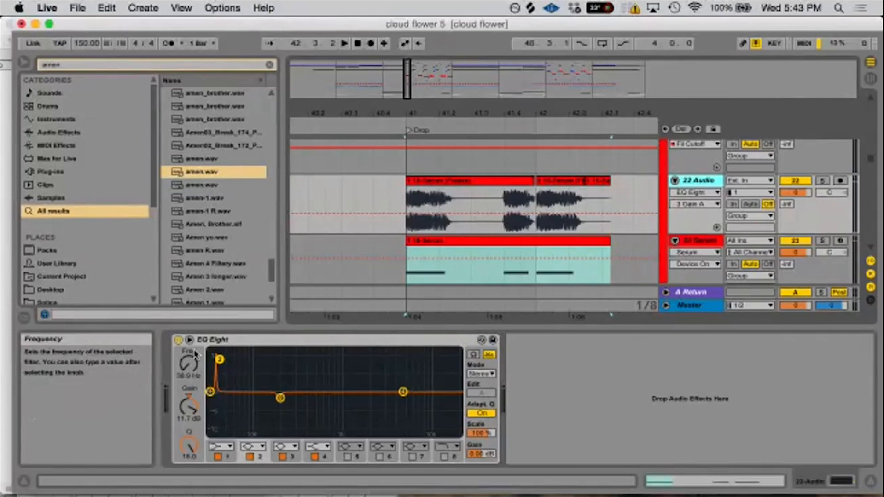
left_click_drag(458, 109, 493, 120)
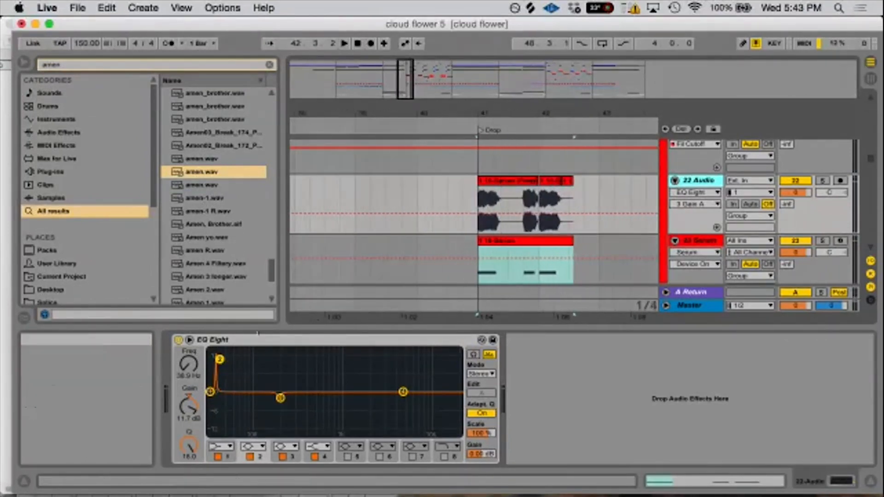
left_click(219, 360)
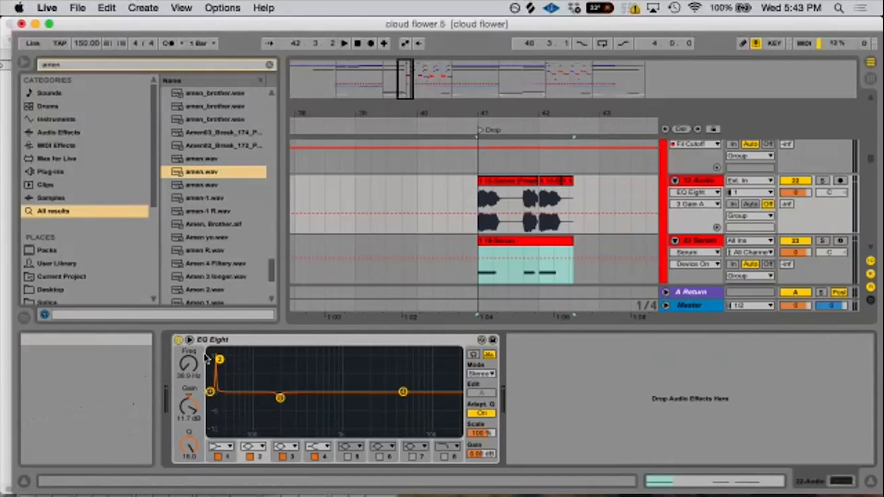
- Bypass EQ Eight on 22 Audio and solo the track with SPAN open on the Master track
left_click(178, 340)
left_click(695, 306)
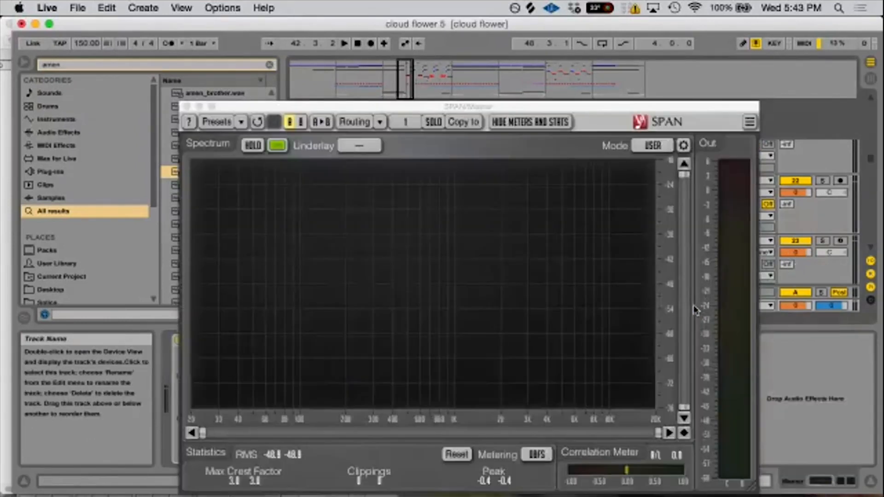
left_click(822, 181)
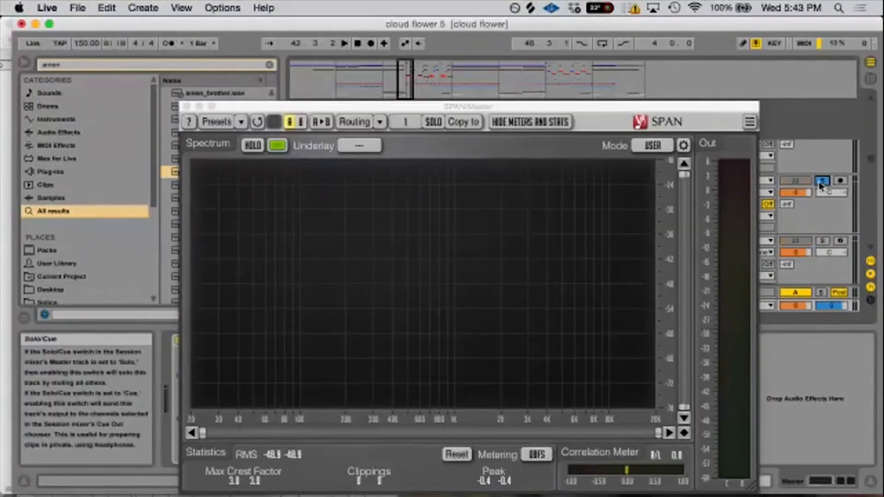
- Play the soloed bass from the Drop marker and hold its spectrum in SPAN to examine the low-frequency peak
key("space")
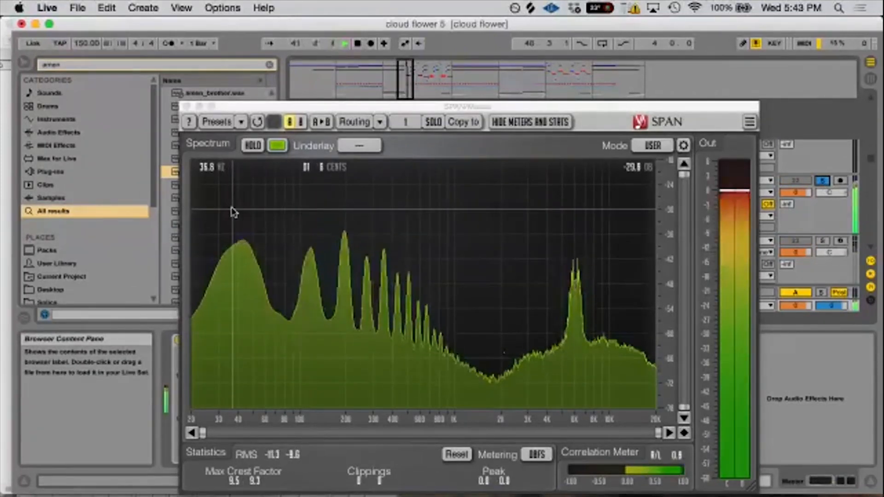
key("space")
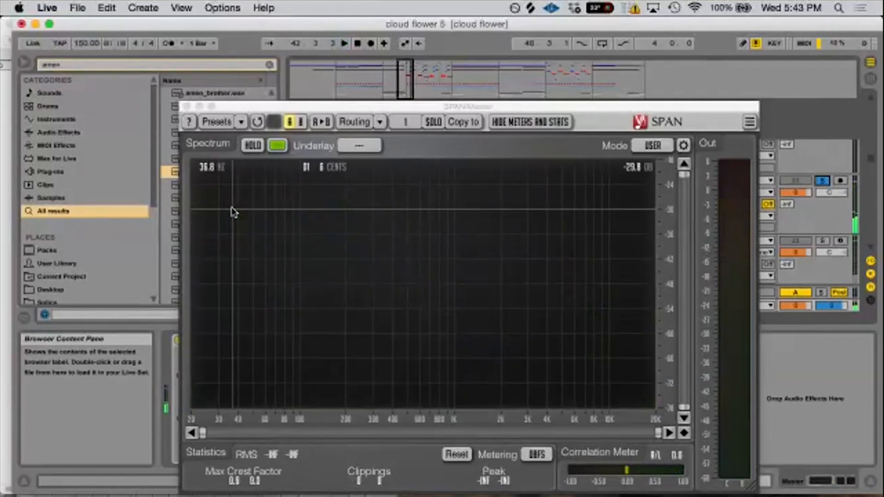
key("space")
left_click(247, 145)
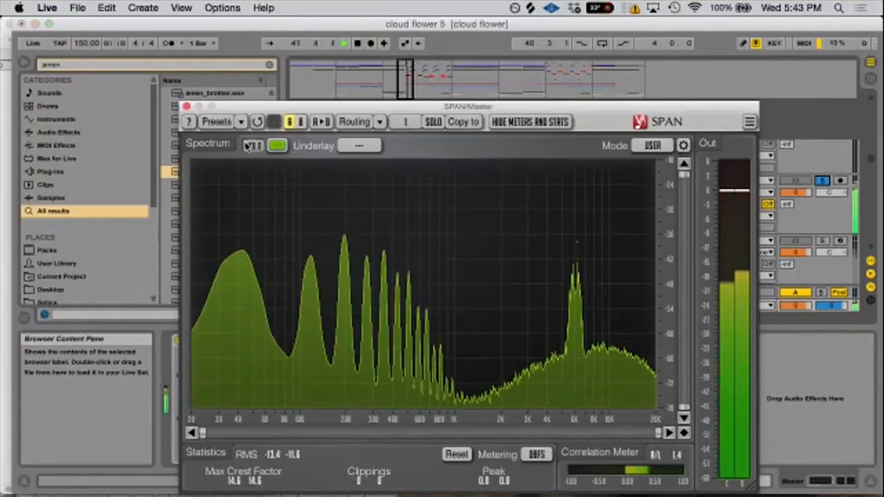
left_click(247, 145)
key("space")
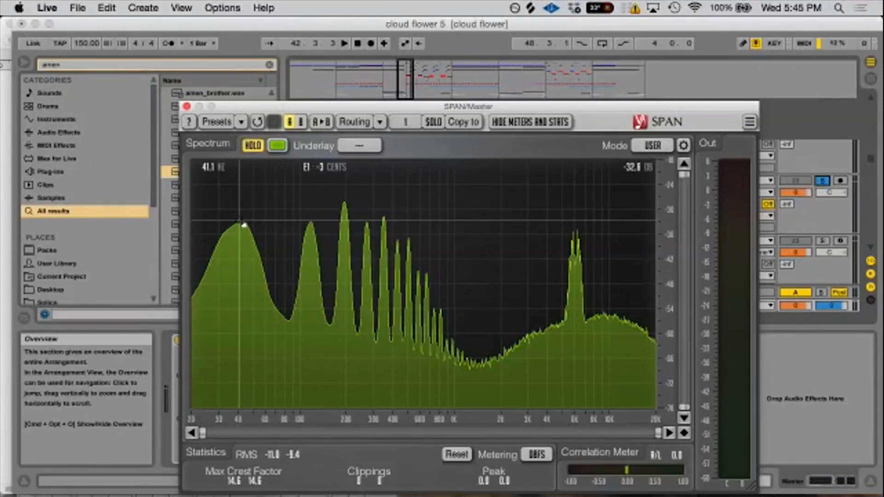
- Move SPAN aside and open the Serum MIDI clip below 22 Audio to check its first note
left_click_drag(247, 105, 529, 118)
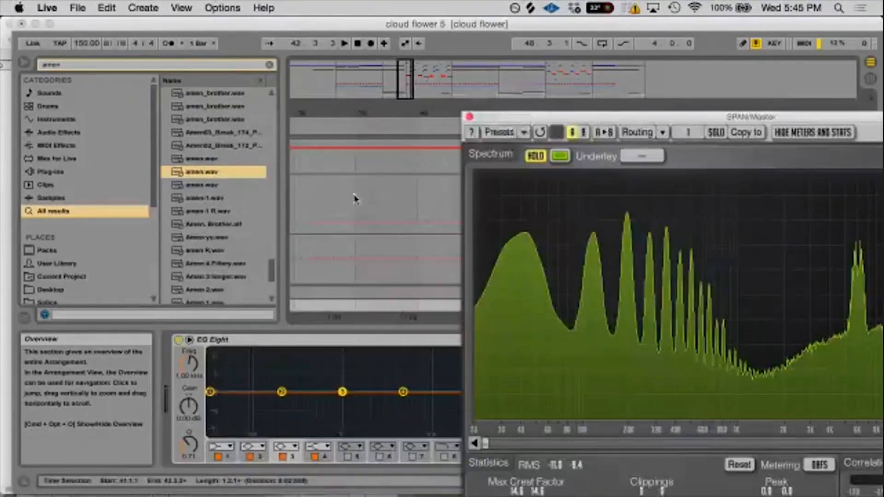
left_click(354, 198)
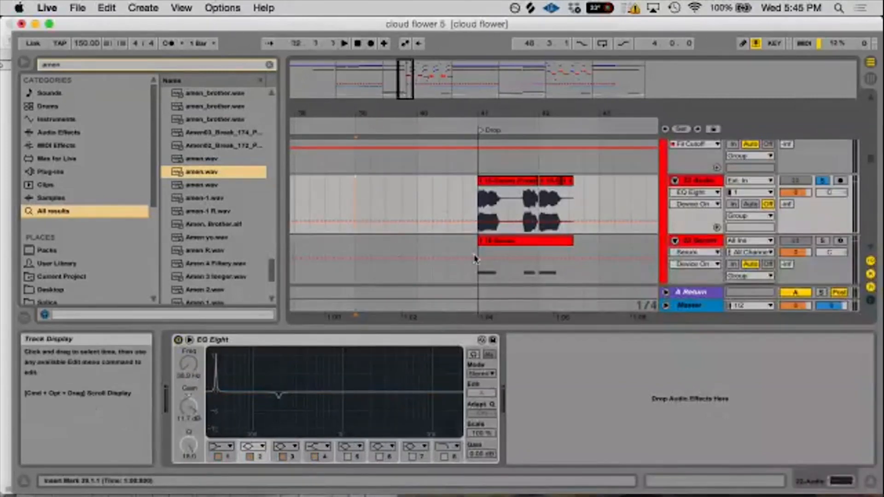
left_click(488, 247)
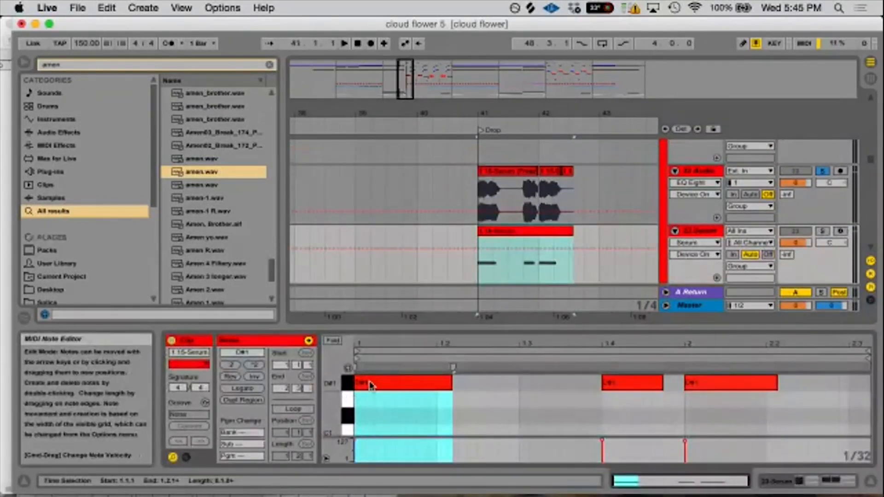
left_click(697, 170)
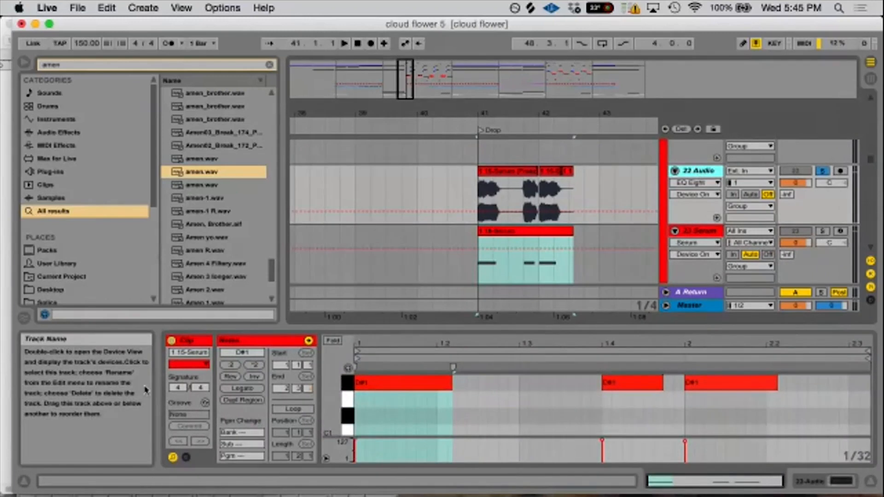
- Switch to Frequency Chart.png in Preview, bring the whole chart into view, and look up the frequency of the clip's D#1 note
left_click(14, 474)
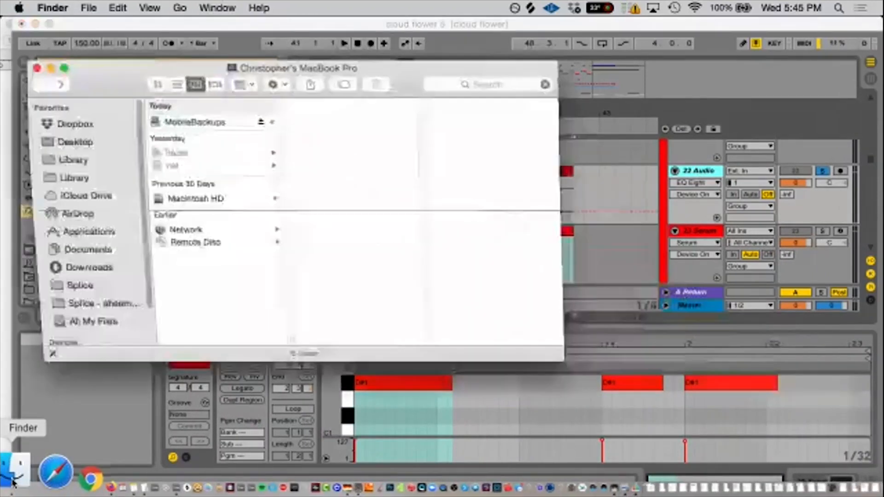
left_click(36, 68)
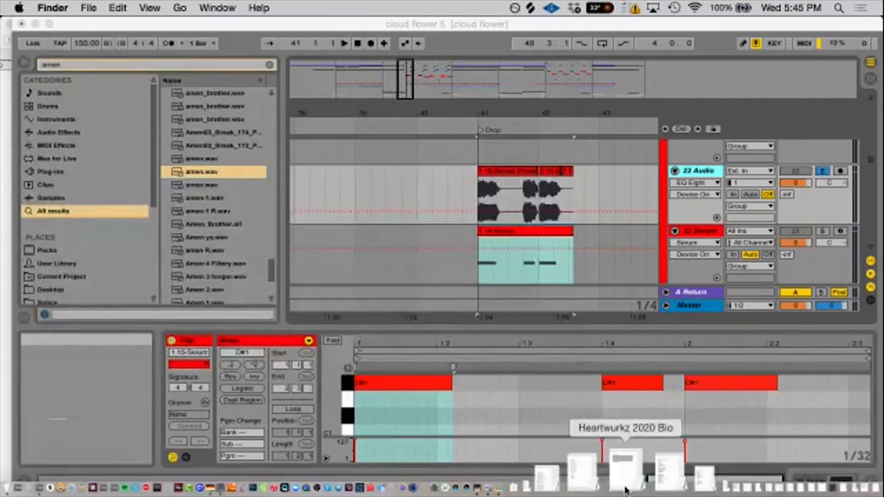
left_click(555, 476)
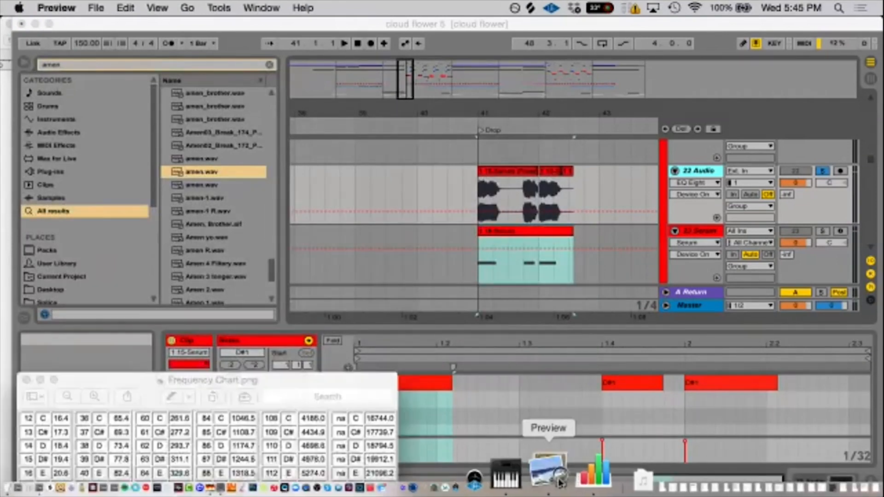
left_click_drag(138, 382, 341, 70)
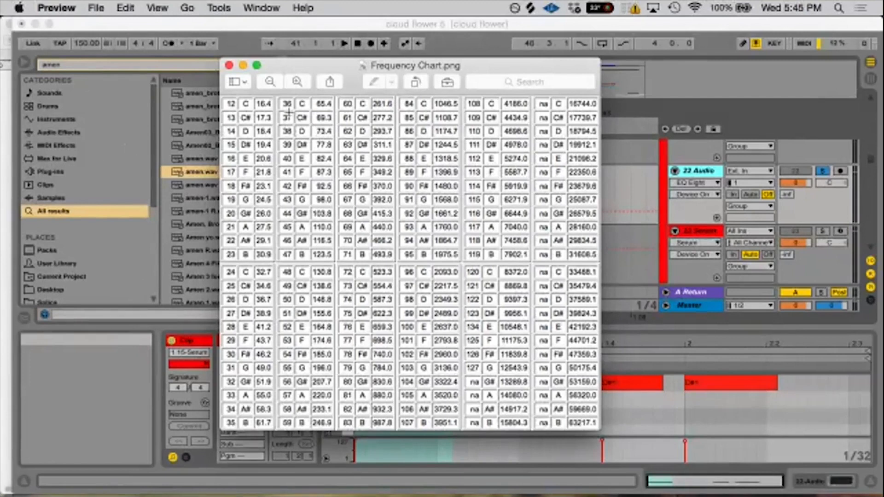
left_click_drag(322, 72, 339, 71)
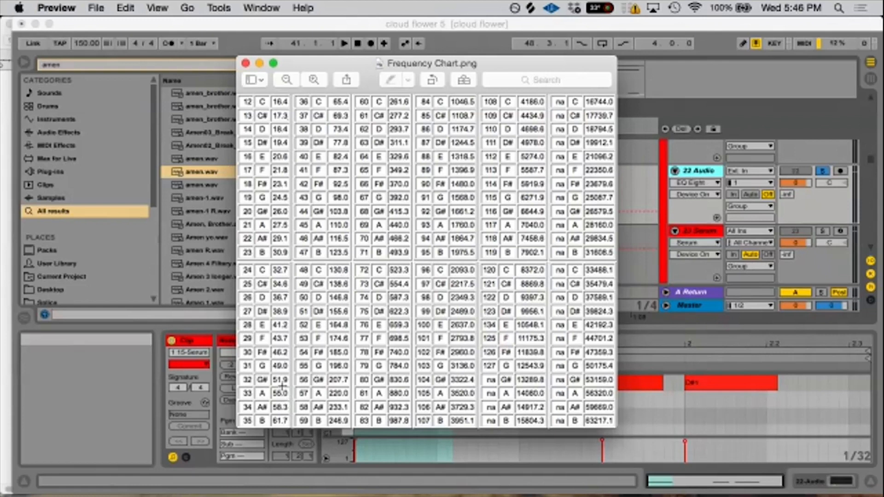
- Return to Live, show the 22 Audio device chain, and switch its EQ Eight back on
left_click(696, 171)
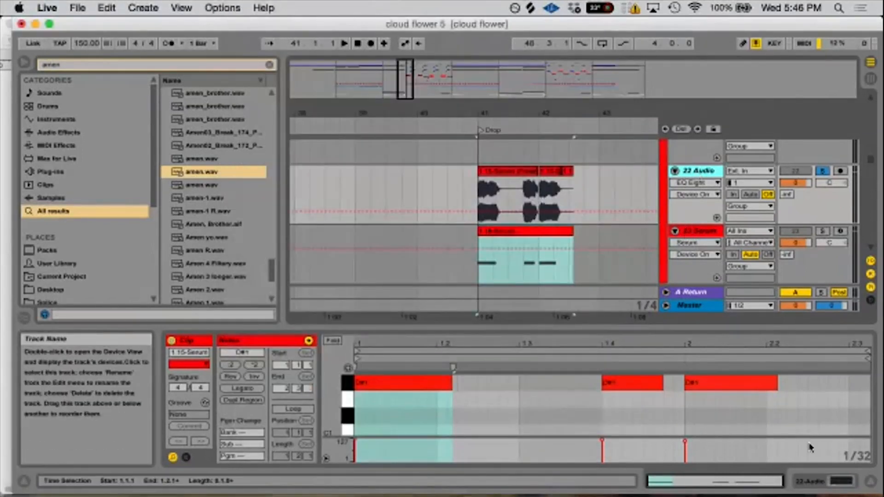
left_click(819, 482)
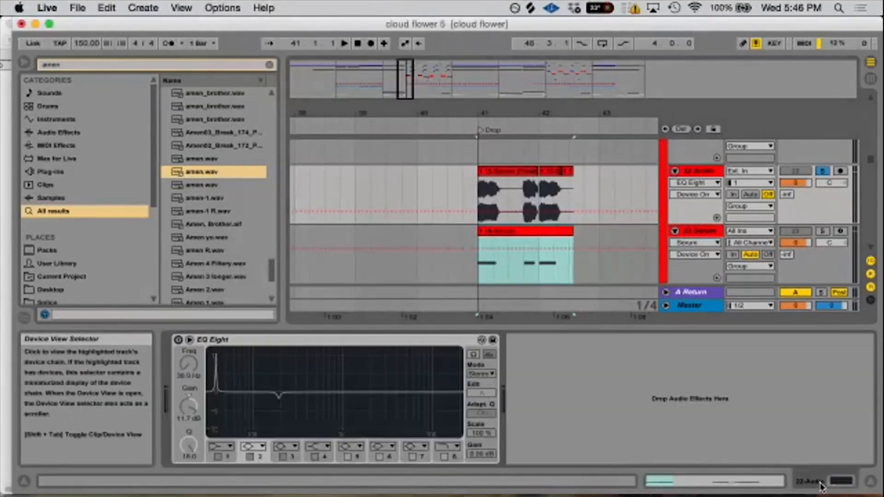
left_click(178, 340)
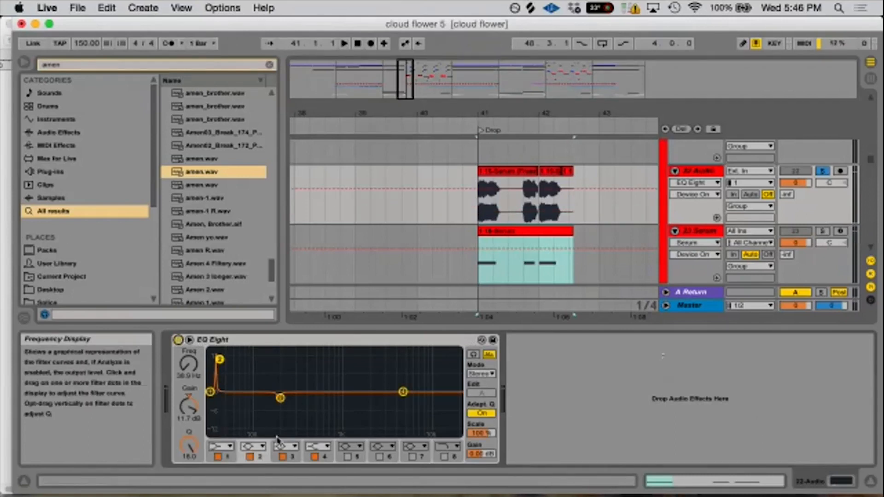
- In EQ Eight on 22 Audio, replace band 2 with a band 5 boost at 38.9 Hz, Q 18 and gain 11.4 dB
left_click(347, 457)
left_click(188, 377)
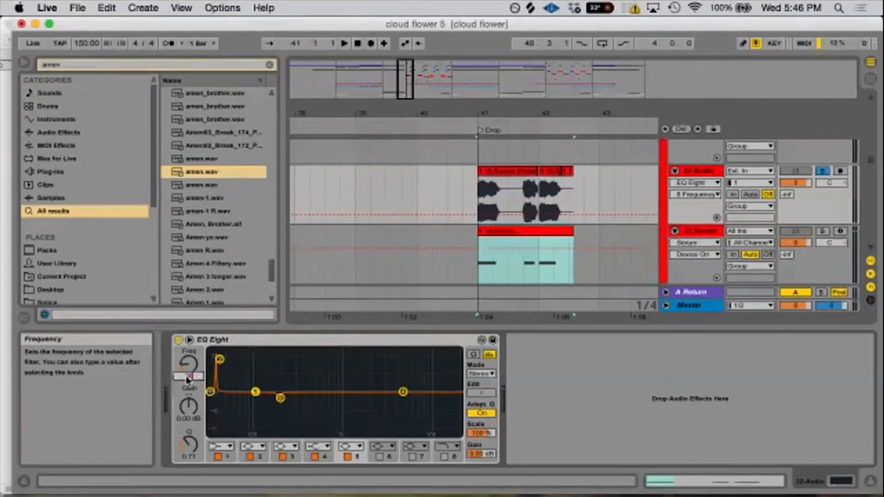
left_click(197, 434)
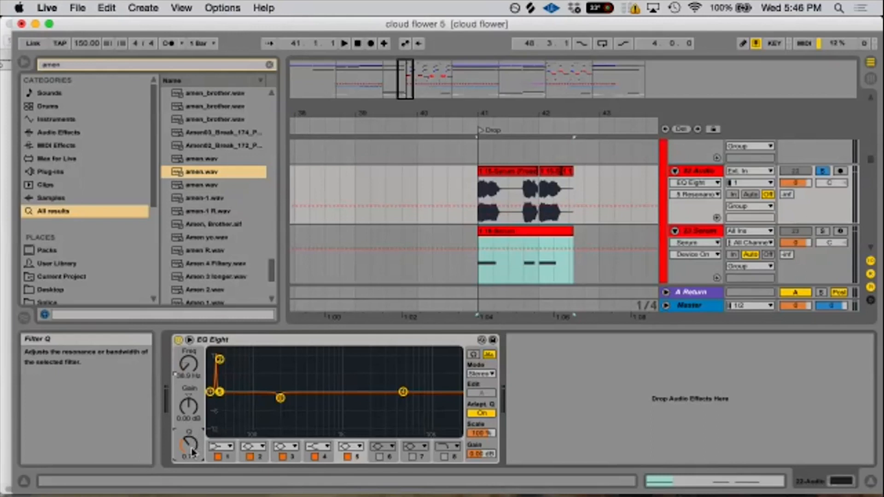
left_click_drag(192, 454, 192, 422)
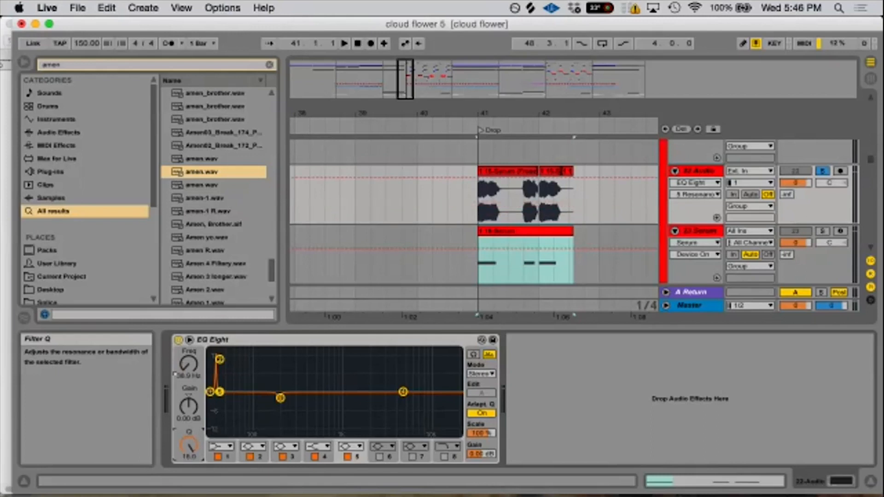
left_click(248, 457)
left_click_drag(189, 418, 188, 384)
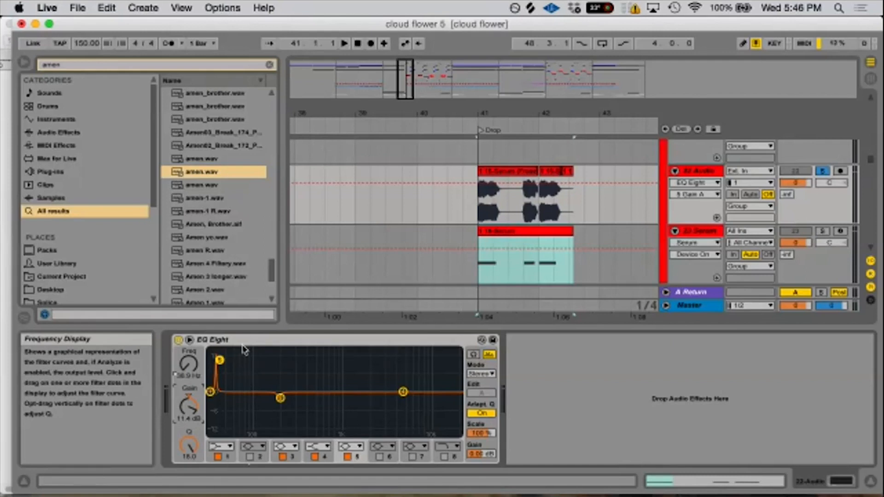
- Examine the held spectrum in SPAN on the Master track to find the frequency of the highest peak, and close SPAN
left_click(702, 305)
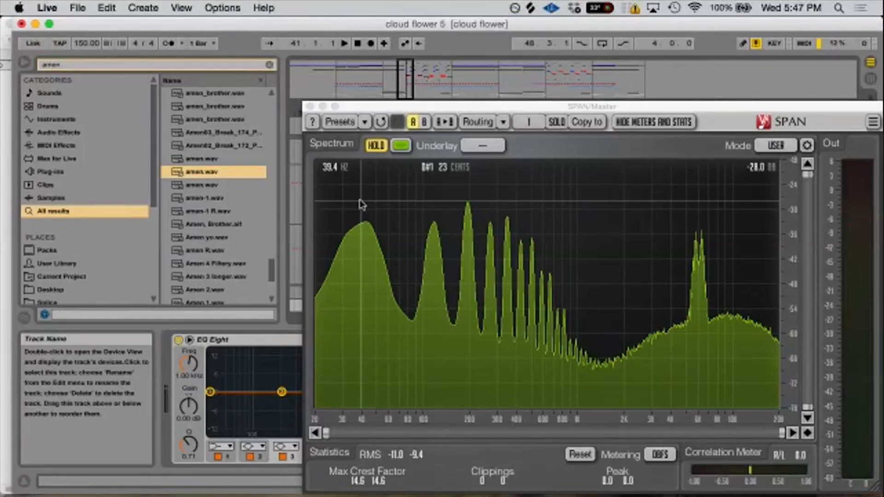
left_click_drag(367, 107, 423, 112)
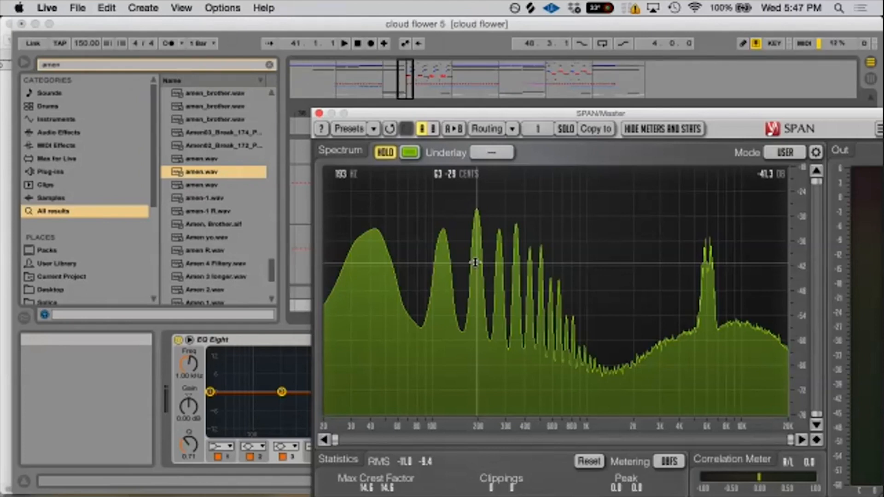
left_click(252, 340)
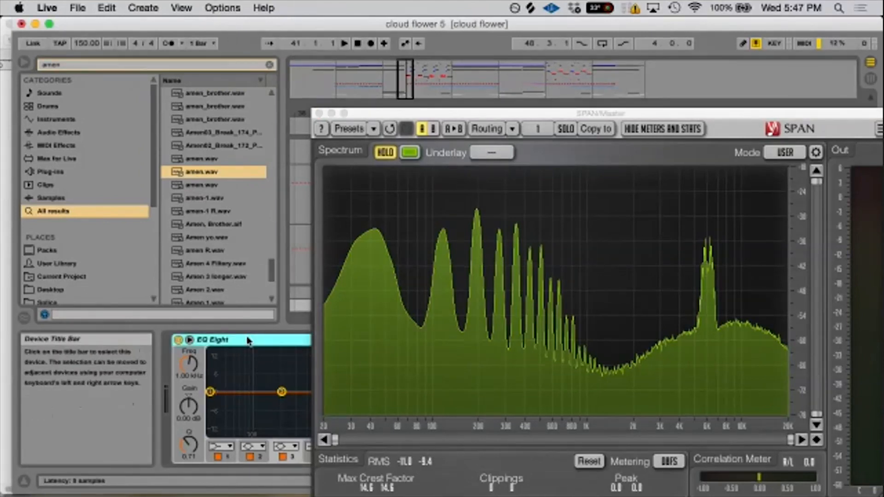
left_click(318, 113)
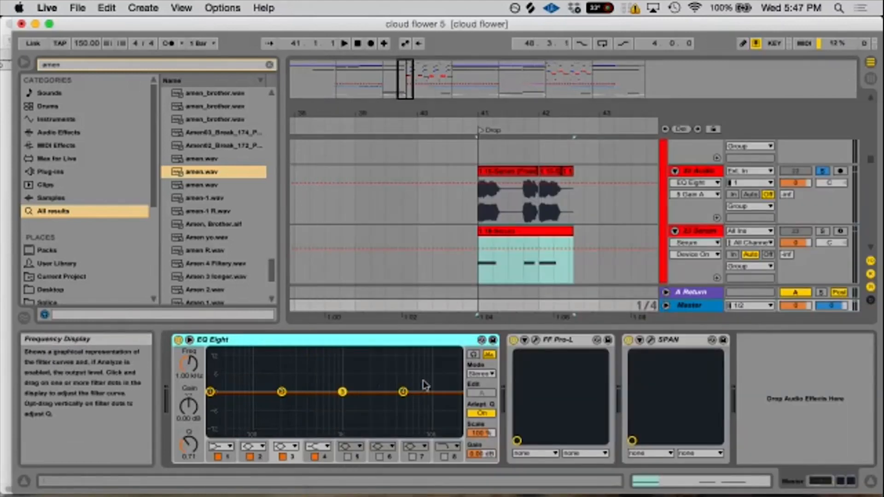
- Try a band 6 cut at 193 Hz with gain -3.33 dB and Q 18 in 22 Audio's EQ Eight, and switch the band off
left_click(503, 208)
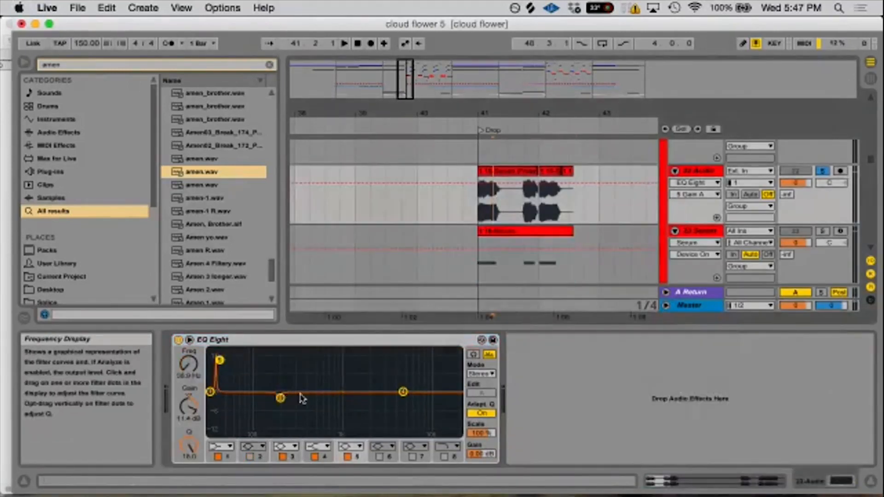
left_click(375, 456)
left_click(184, 376)
type("193")
left_click_drag(189, 450, 191, 414)
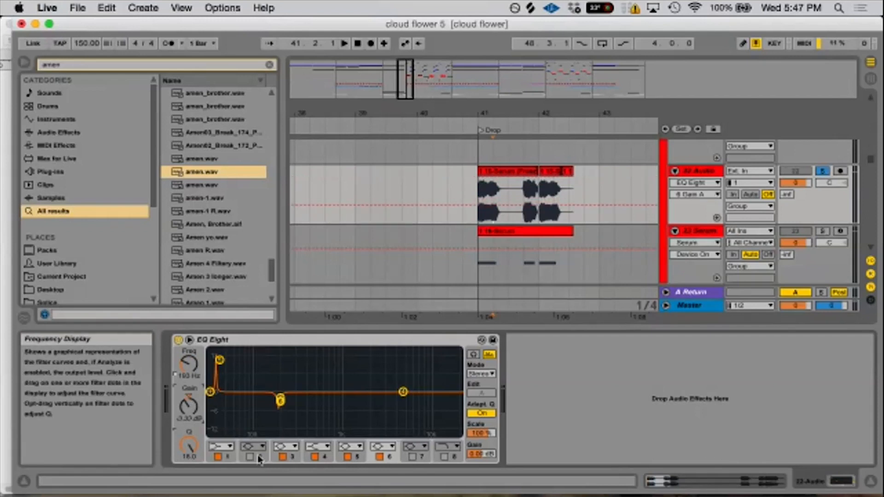
left_click(380, 457)
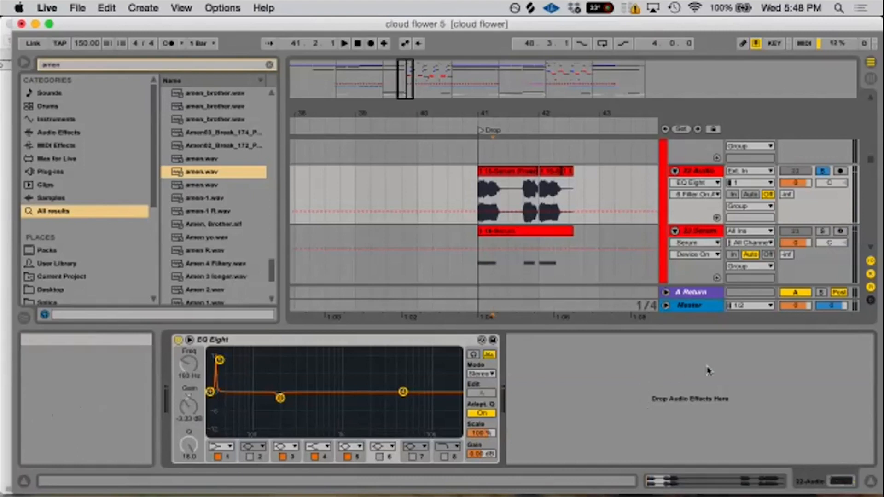
- Play the soloed 22 Audio bass, hold its spectrum in SPAN on the Master track, examine its peaks, and close SPAN
left_click(703, 307)
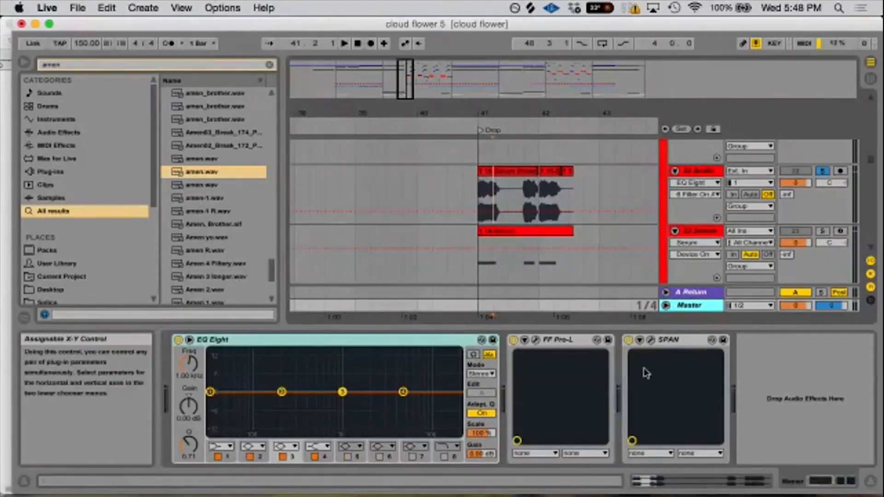
left_click(650, 343)
key("space")
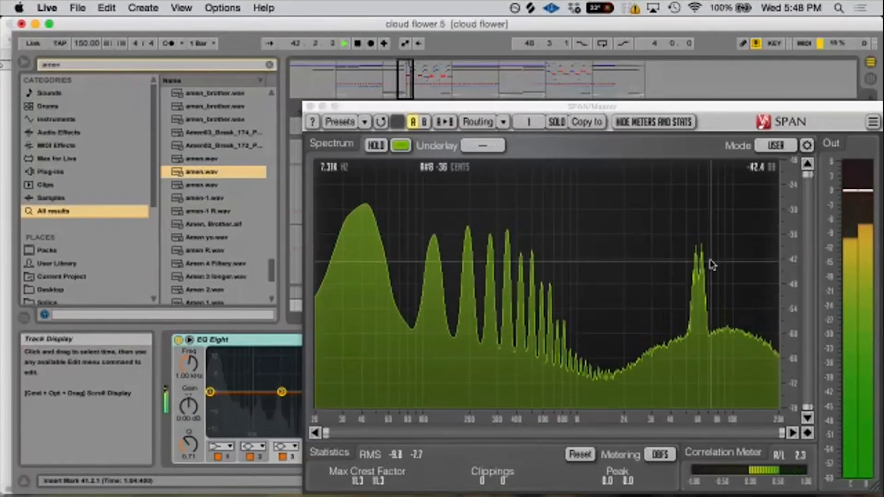
left_click(376, 146)
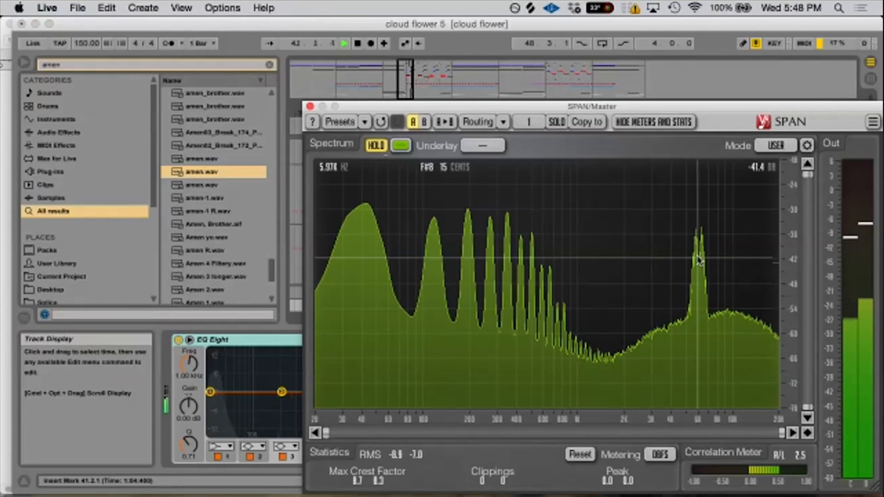
left_click(310, 107)
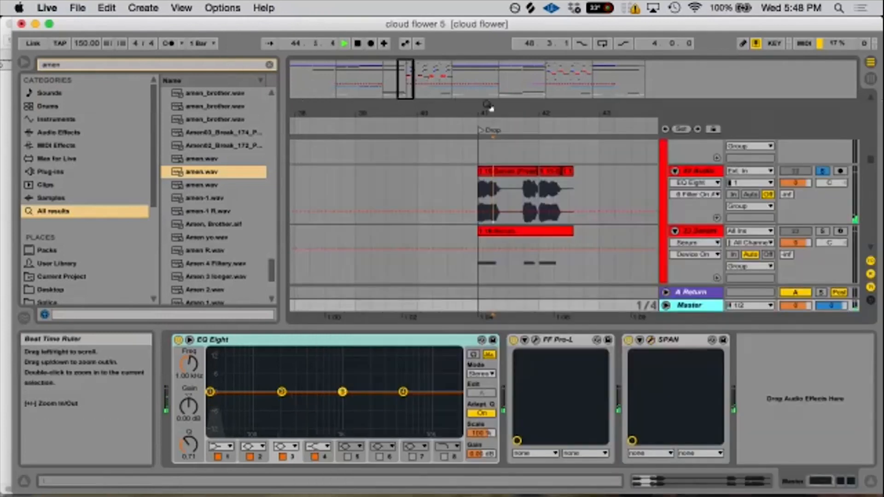
- Show more of the drop and try soloing the audio track with AHEE - Magic Box around its bar 44 clip, ending with it unsoloed
left_click_drag(490, 110, 421, 92)
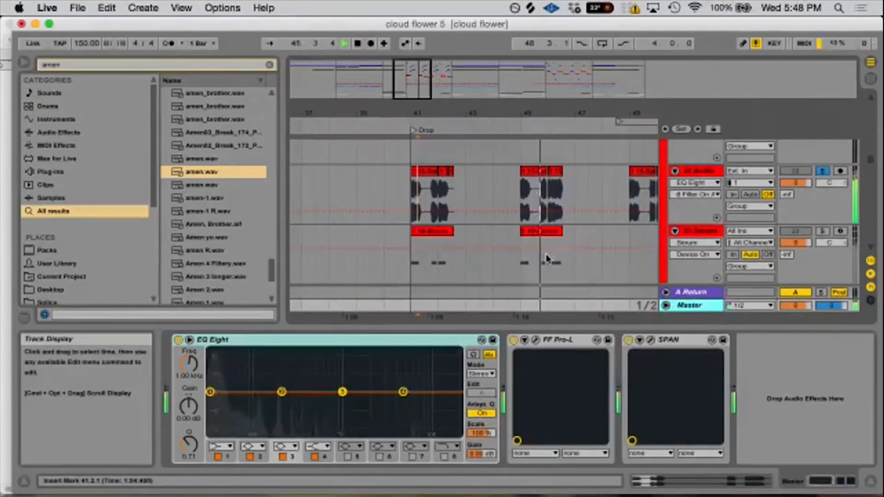
scroll(542, 265, "down", 3)
scroll(542, 271, "up", 1)
left_click(503, 271)
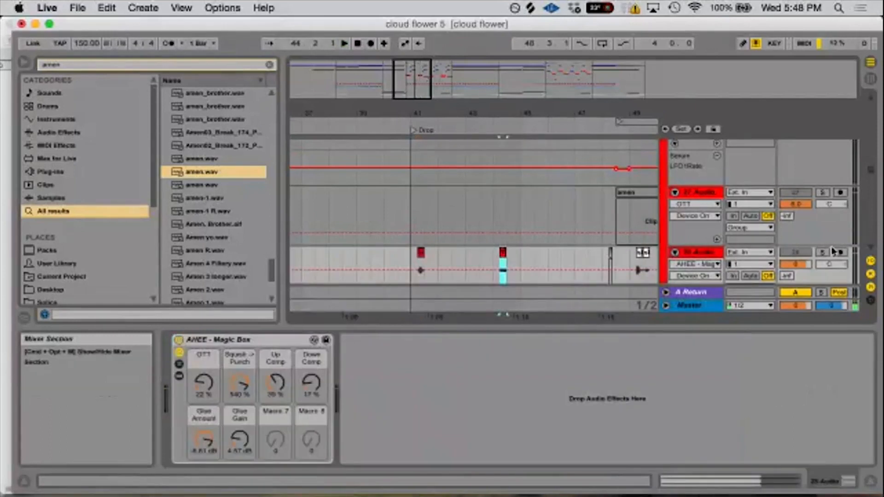
left_click(823, 253)
key("space")
left_click(824, 254)
scroll(812, 253, "down", 5)
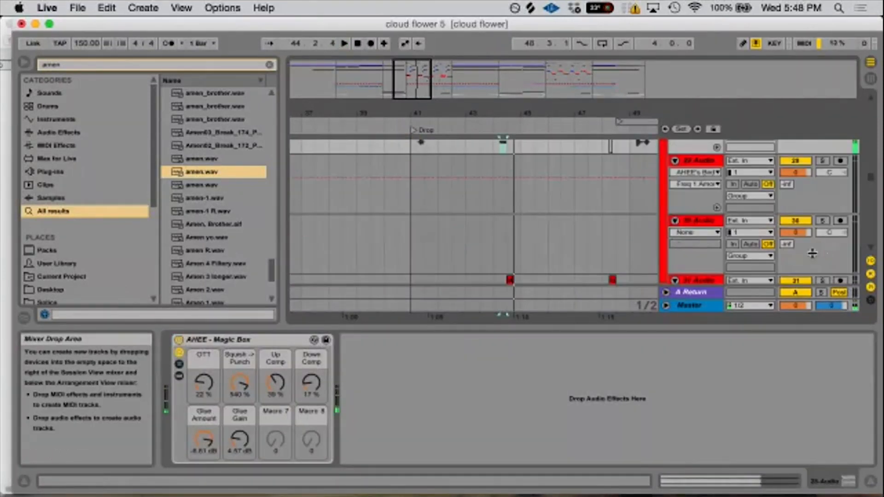
- Play the full mix from 43.3.1 while looking through the tracks for the part that sounds there
key("space")
key("space")
left_click(474, 253)
key("space")
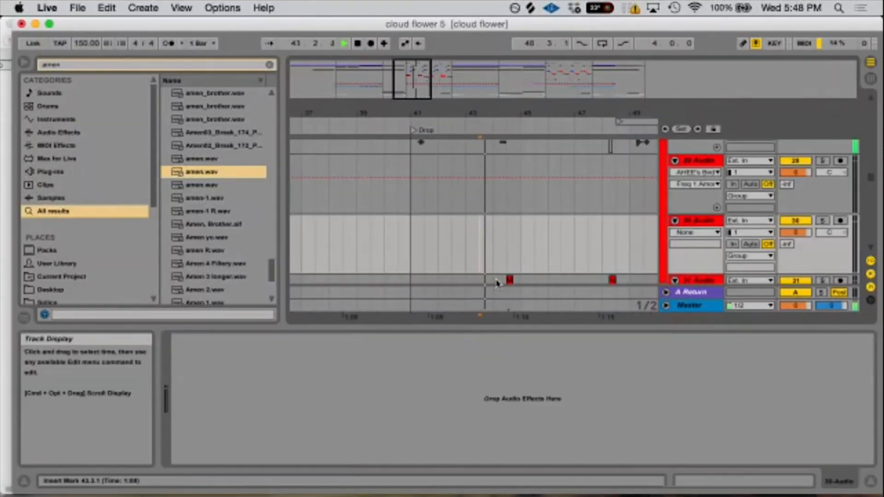
scroll(499, 281, "down", 8)
scroll(501, 279, "up", 8)
key("space")
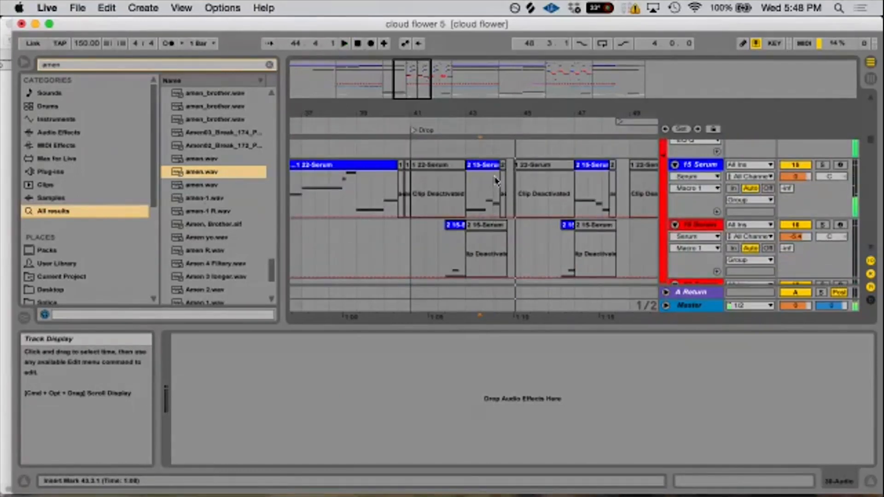
- Check the 15 Serum clip at bar 43, then solo and play the Cloud_Koto clip on 9 Audio
left_click(482, 171)
scroll(488, 193, "up", 10)
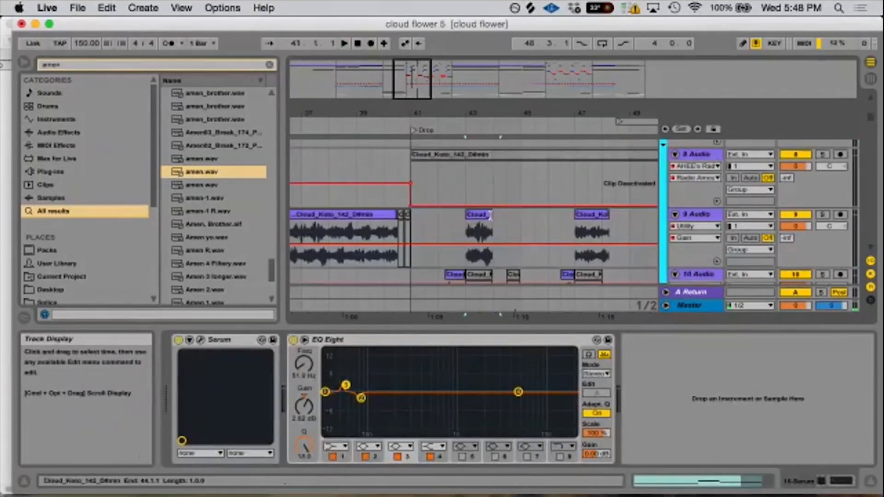
left_click(471, 212)
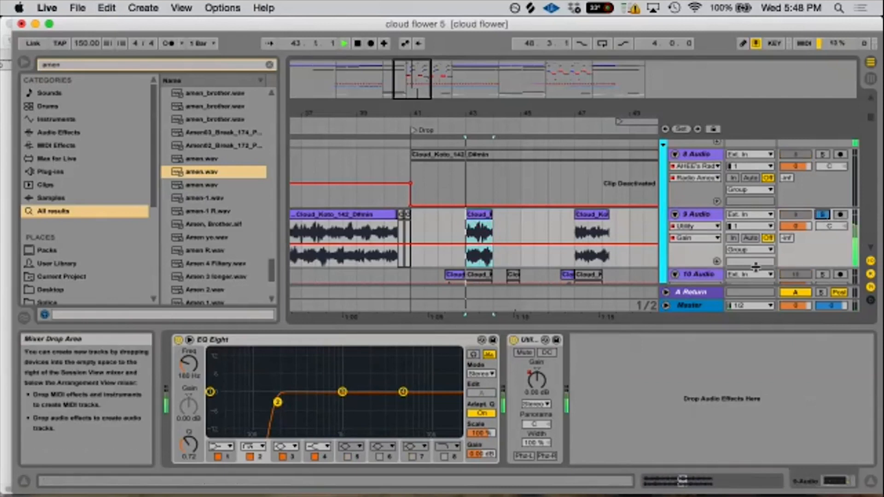
key("space")
- Play the soloed koto clip, hold its spectrum in SPAN on the Master track, examine its harmonics, and close SPAN
left_click(698, 306)
key("space")
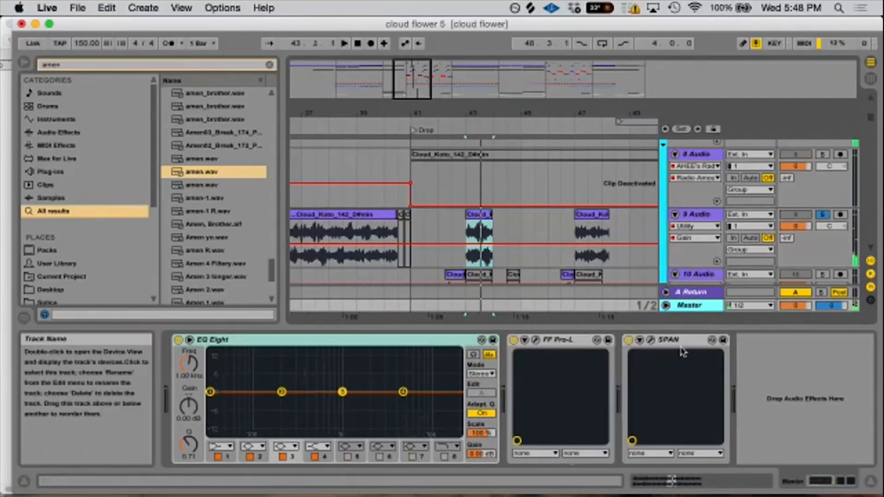
left_click(651, 340)
key("space")
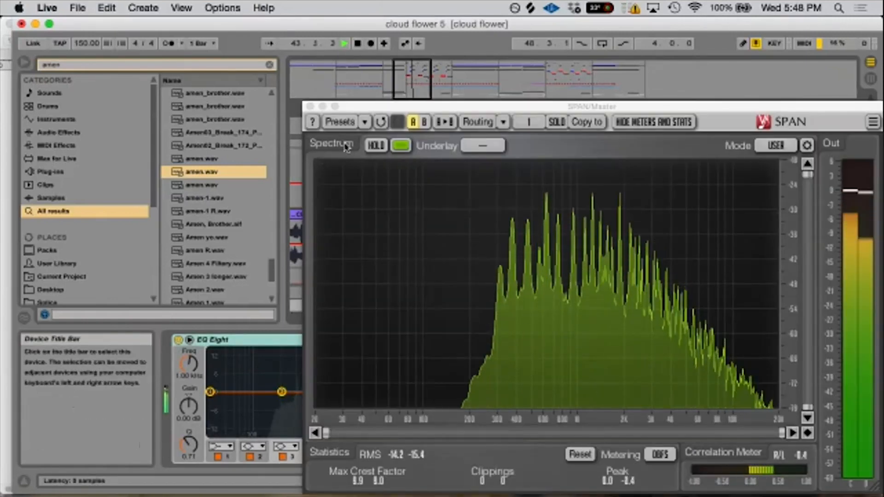
left_click(375, 146)
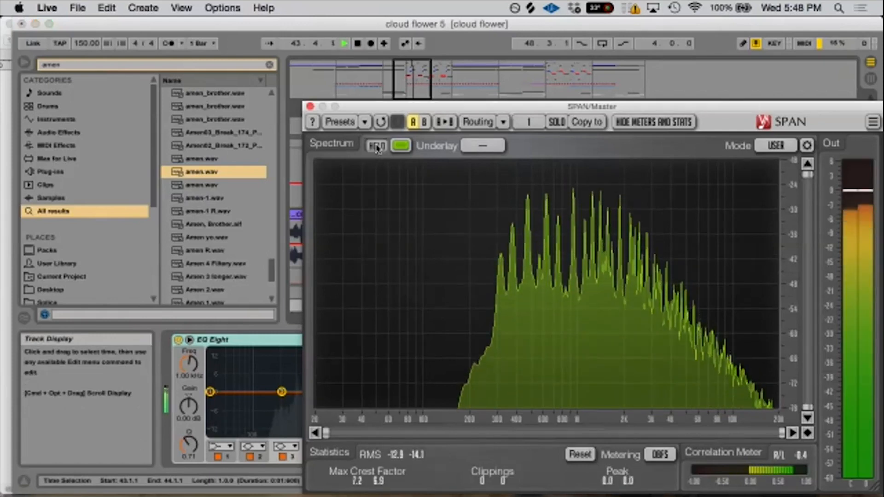
key("space")
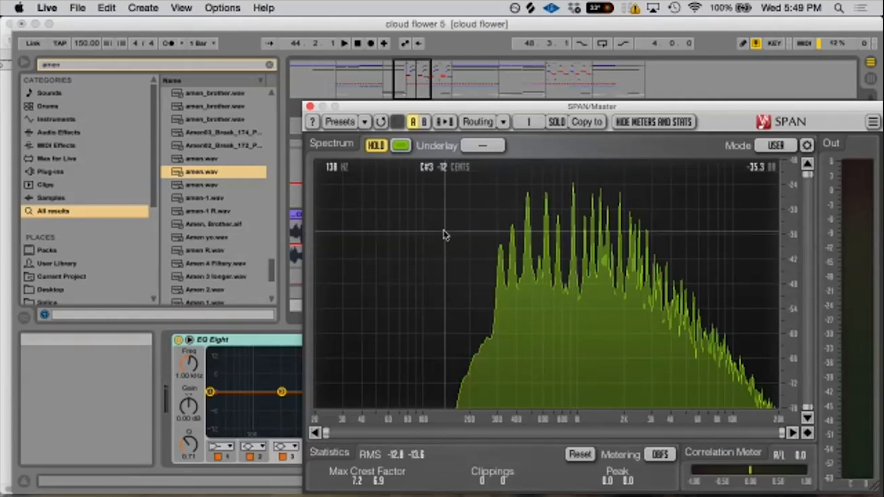
left_click(310, 106)
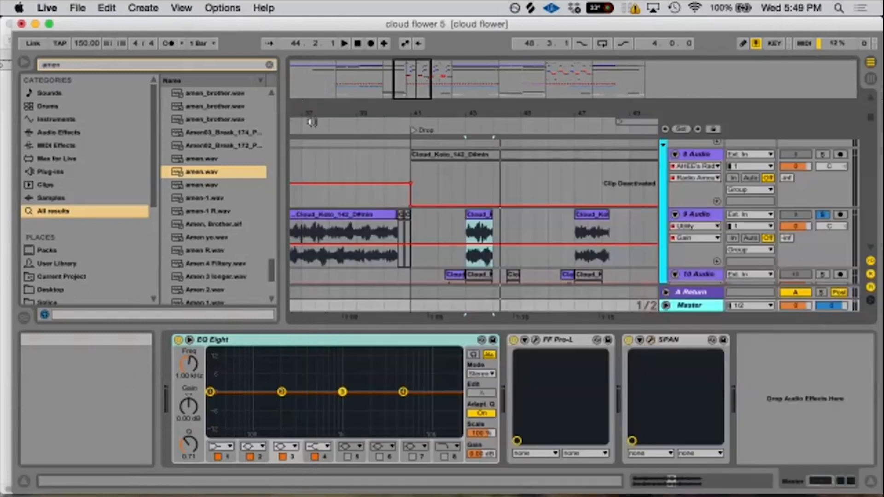
- Zoom the arrangement out to show Build through cool down, and fold the Voxes, Chords, Bass, K & S and FX groups
left_click_drag(457, 112, 457, 81)
scroll(464, 226, "down", 1)
scroll(465, 235, "up", 6)
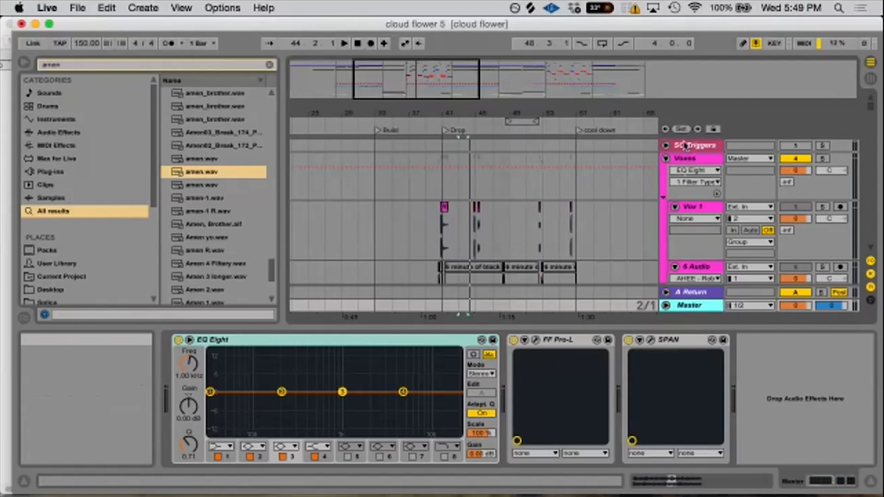
left_click(678, 160)
left_click(666, 159)
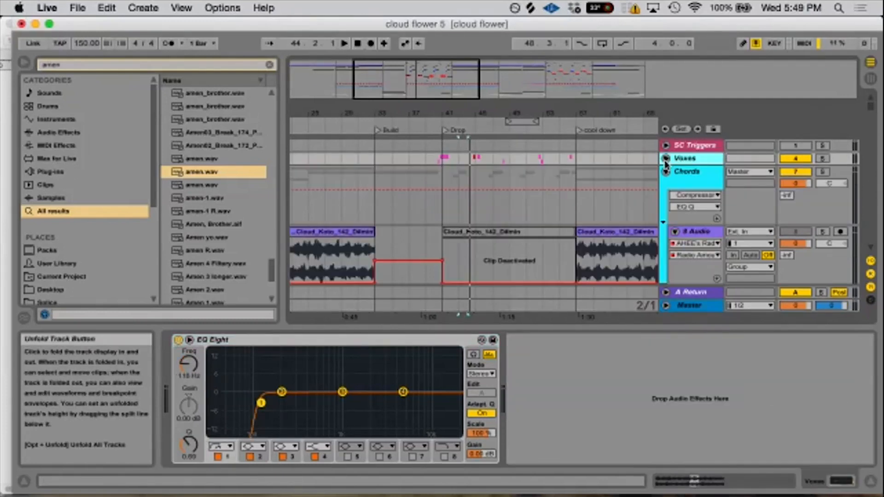
left_click(666, 172)
left_click(666, 197)
left_click(666, 244)
scroll(675, 246, "down", 5)
scroll(675, 244, "up", 3)
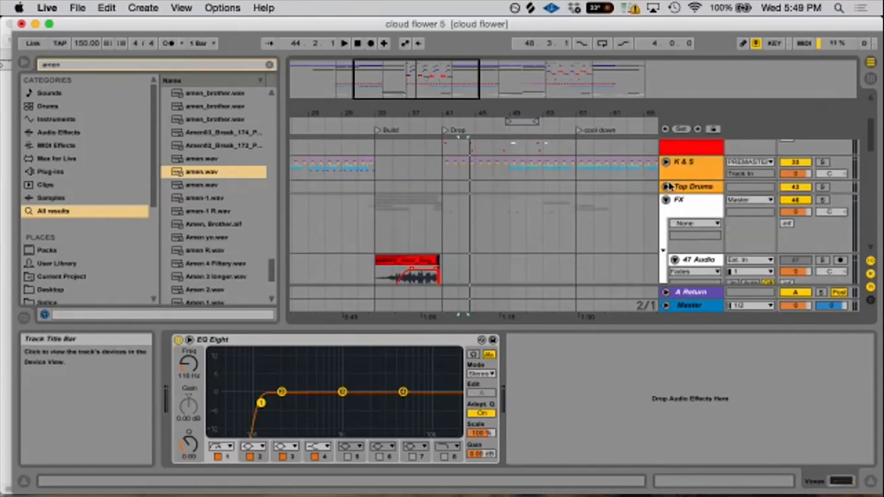
left_click(666, 200)
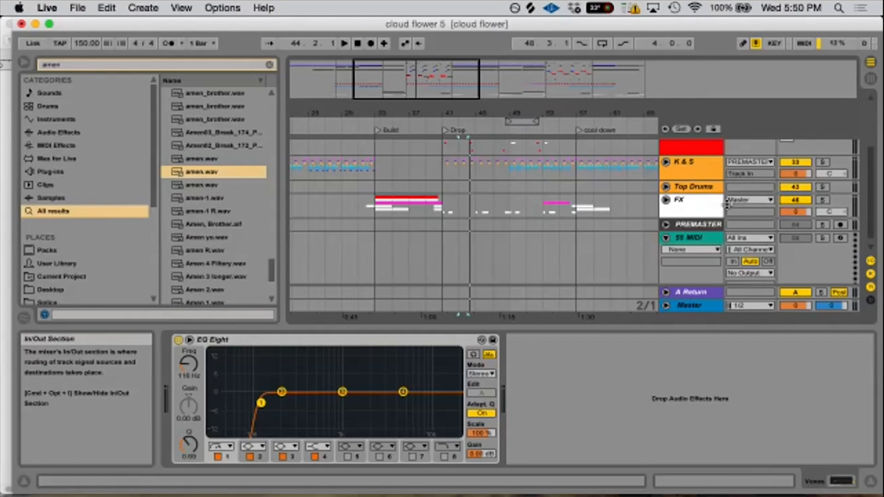
- Unfold the Bass group, view the Serum patch on the 15 Serum track, and close its window
scroll(671, 214, "up", 3)
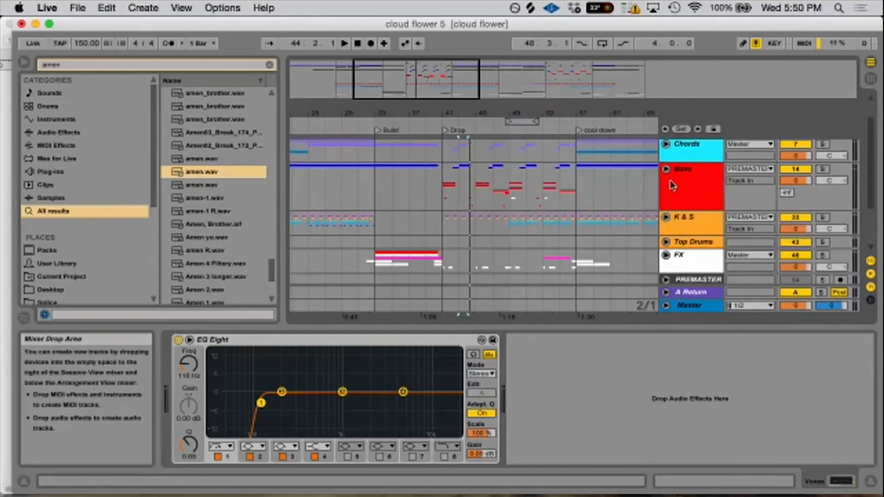
left_click(666, 170)
scroll(694, 190, "down", 5)
scroll(695, 188, "down", 1)
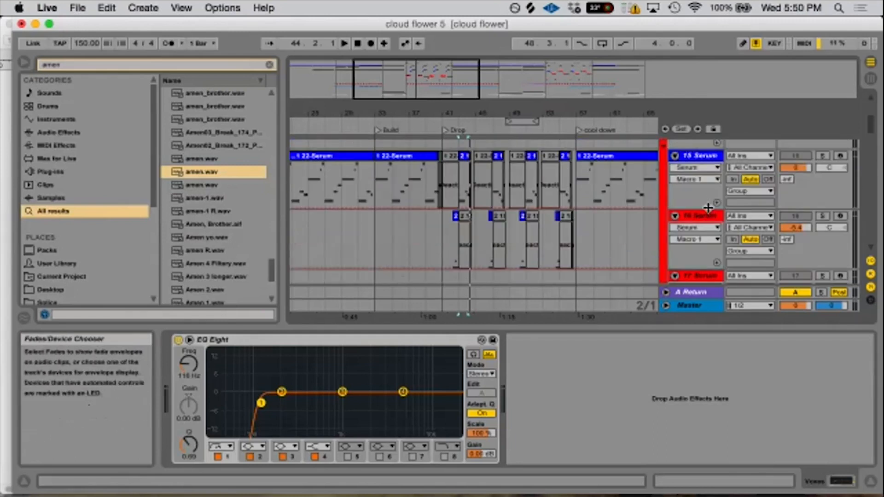
left_click(704, 158)
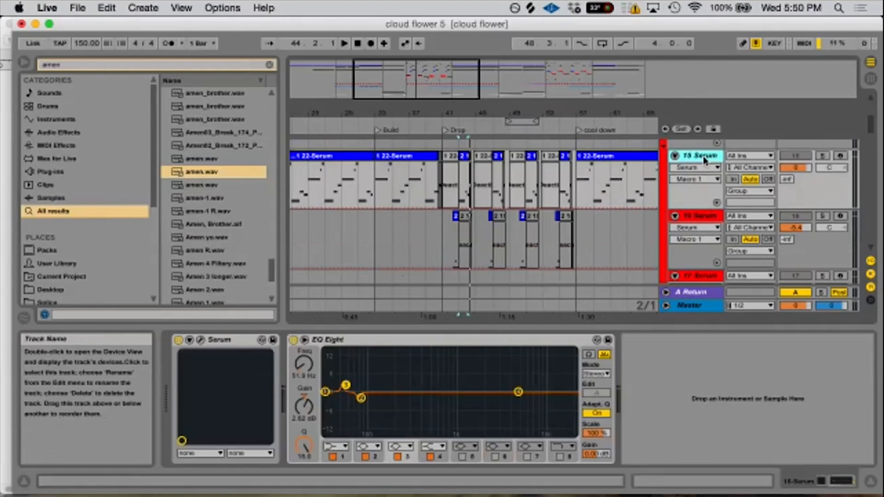
left_click(200, 340)
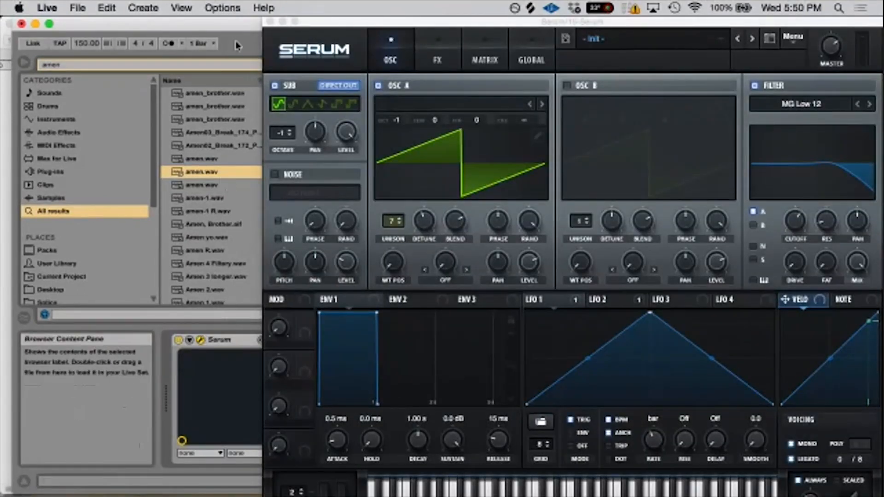
left_click(270, 22)
- Find the 23 Serum track in the Bass group, place the insert marker at 41.1.1, and open its Serum patch
scroll(492, 252, "down", 3)
scroll(483, 229, "up", 2)
left_click(453, 200)
scroll(471, 195, "down", 6)
scroll(474, 203, "down", 4)
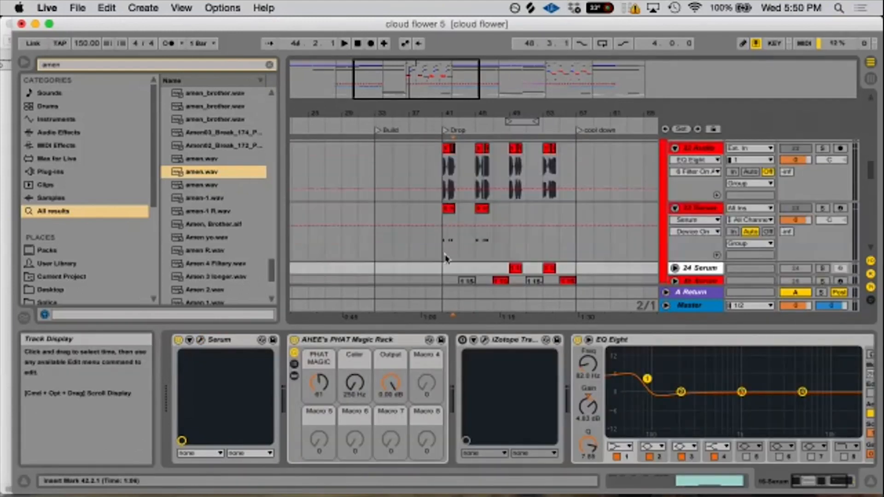
left_click(445, 259)
left_click(199, 340)
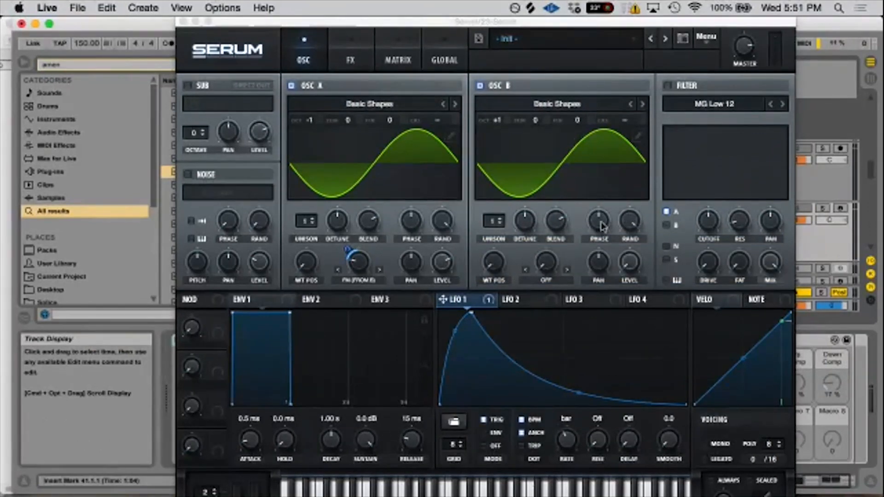
- Set oscillator B's warp mode to Flip in 23 Serum, adjust the warp amount to invert the sine, and close Serum
left_click_drag(600, 226, 600, 225)
left_click(546, 263)
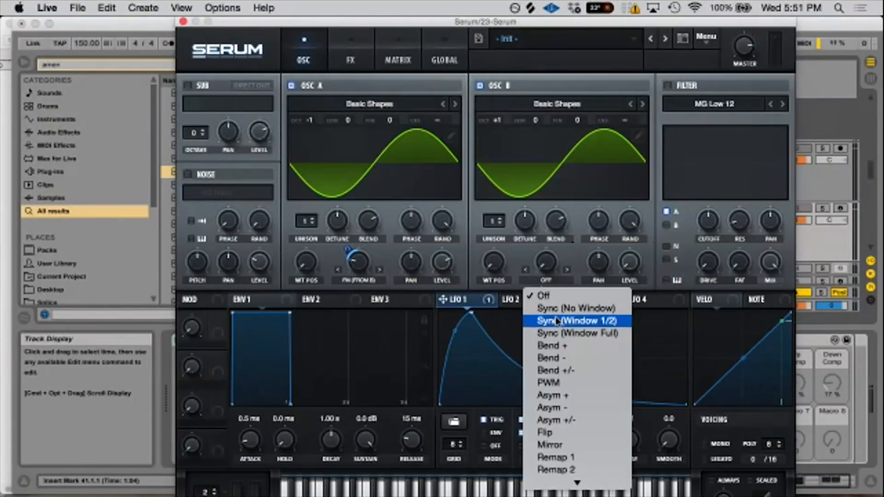
left_click(557, 420)
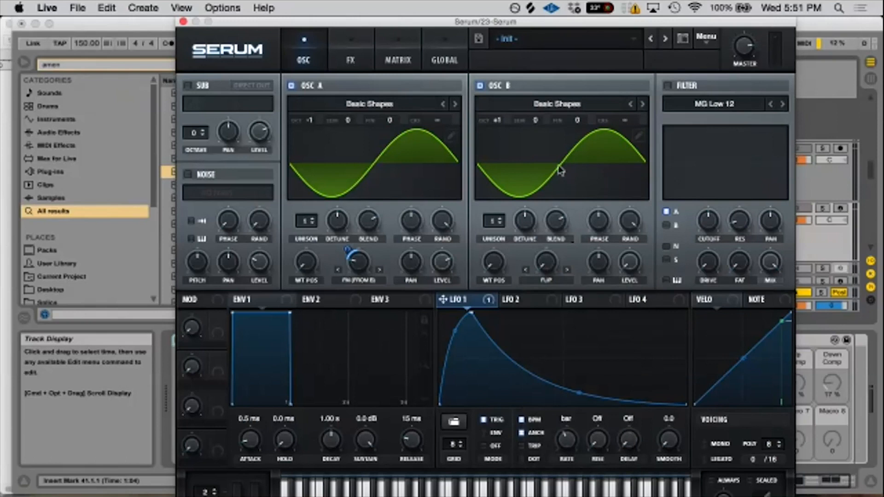
left_click_drag(547, 270, 558, 31)
left_click_drag(539, 264, 543, 352)
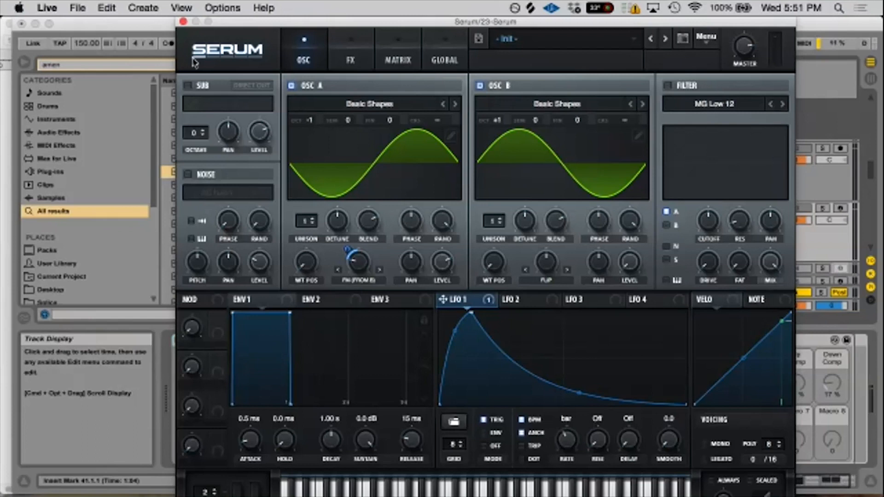
left_click(183, 21)
- On the Voxes EQ Eight, compare band 1's 12 dB low cut with the 48 dB low cut, ending on 48 dB
scroll(483, 233, "up", 15)
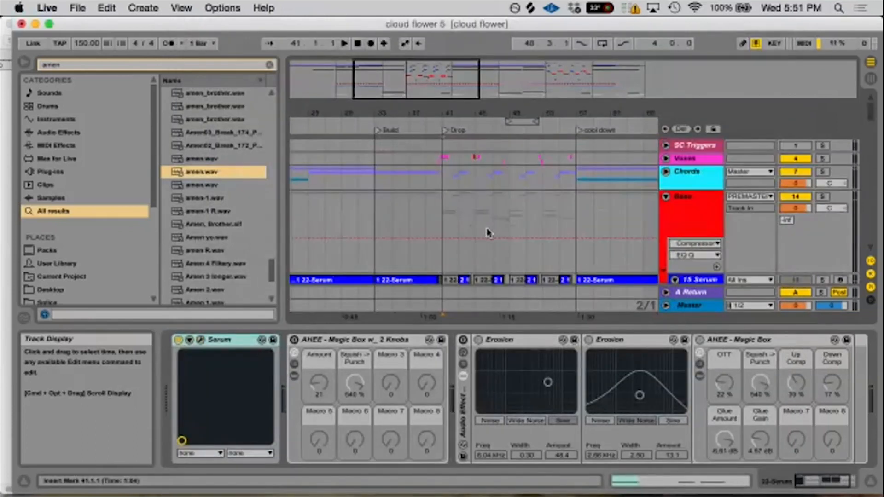
left_click(704, 159)
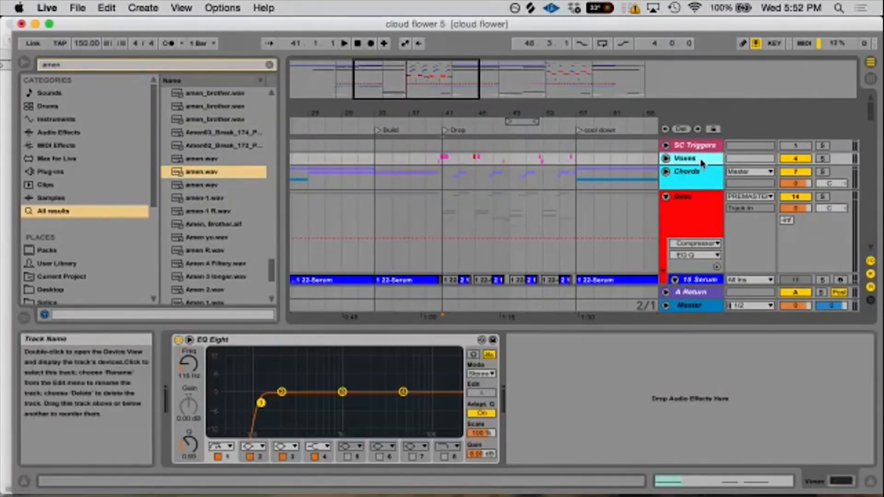
left_click(221, 446)
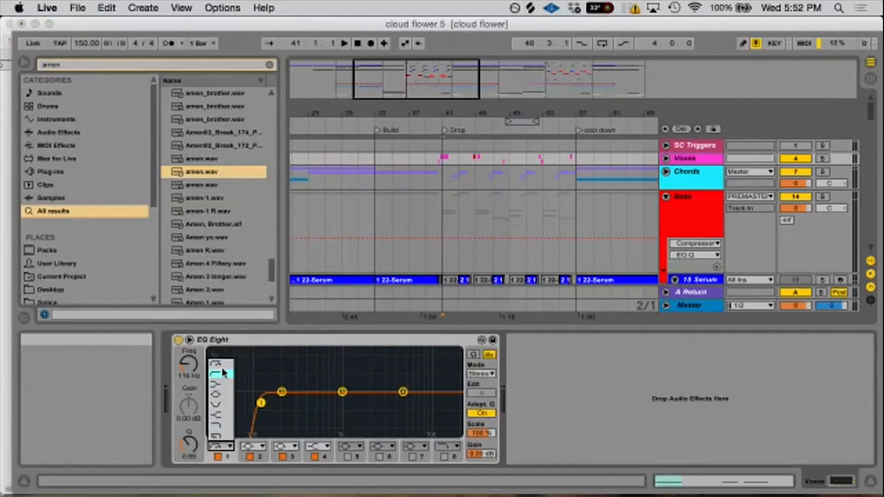
left_click(220, 368)
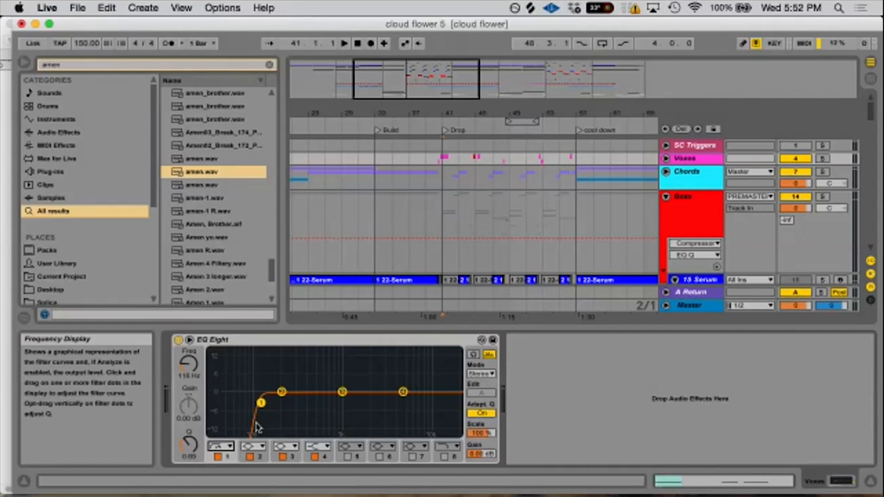
left_click(221, 446)
left_click(217, 373)
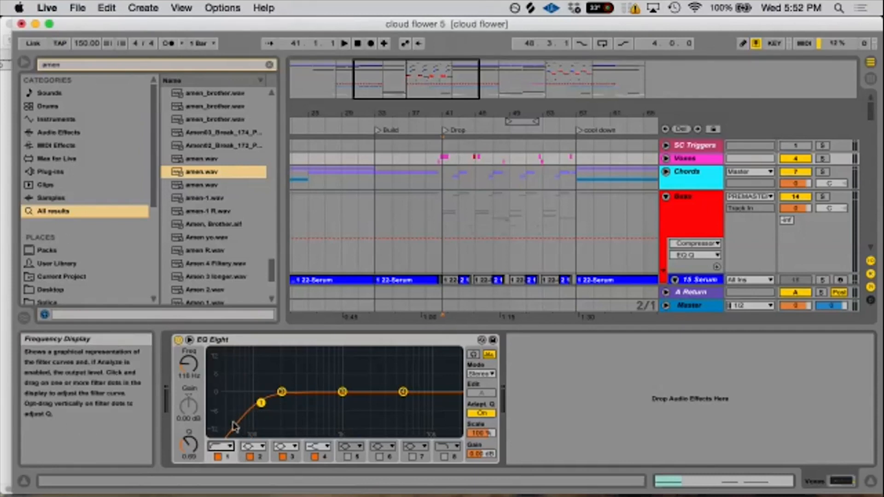
left_click(222, 446)
left_click(226, 366)
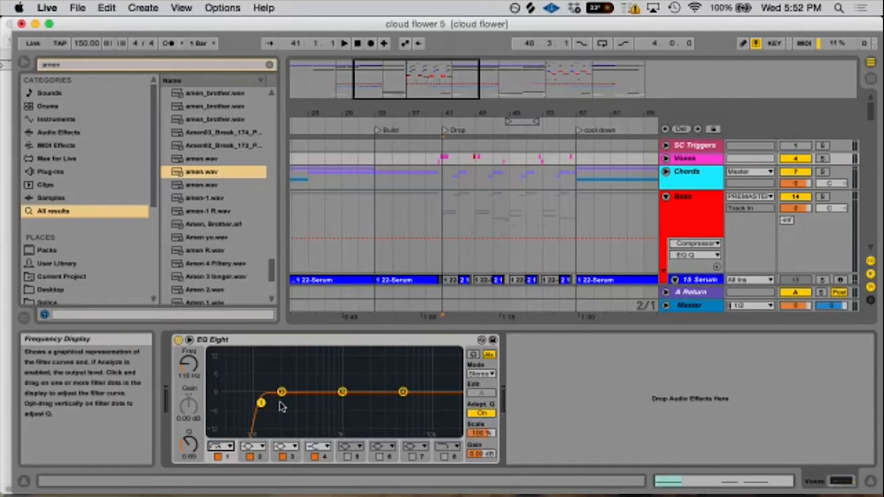
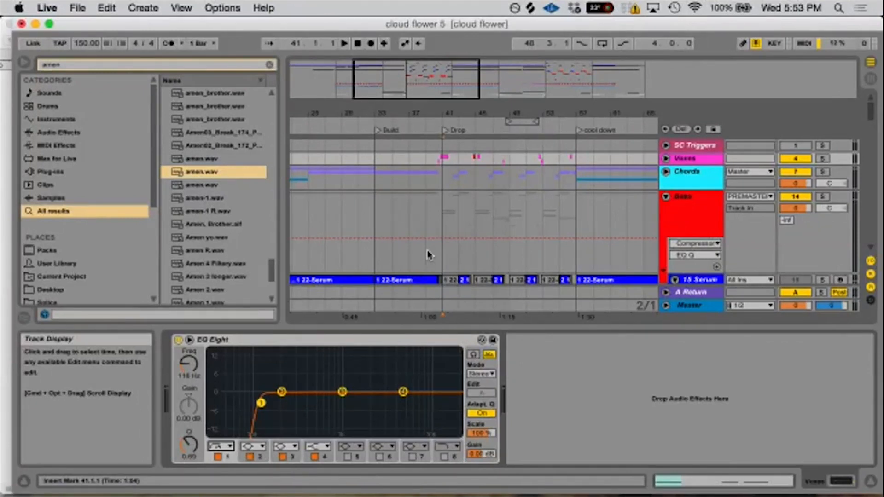
- Search the browser for "spec" and add the Spectrum device to the end of the Master track's chain
left_click(707, 306)
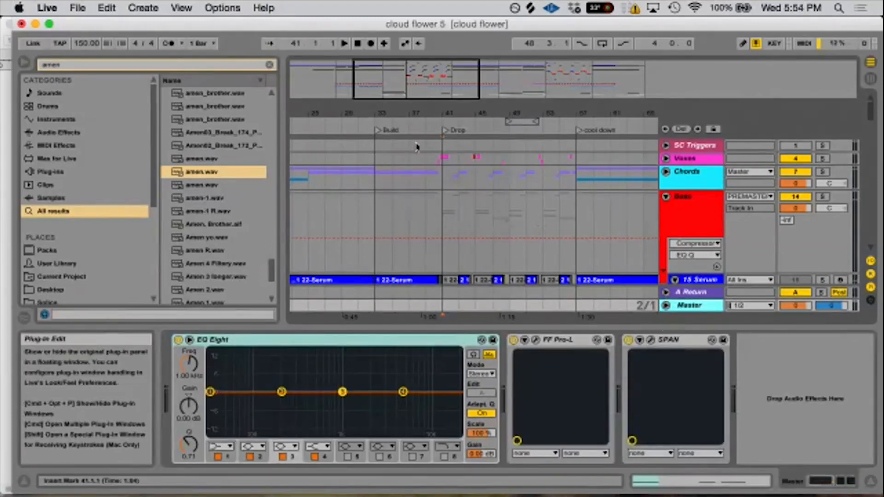
left_click(155, 65)
type("s")
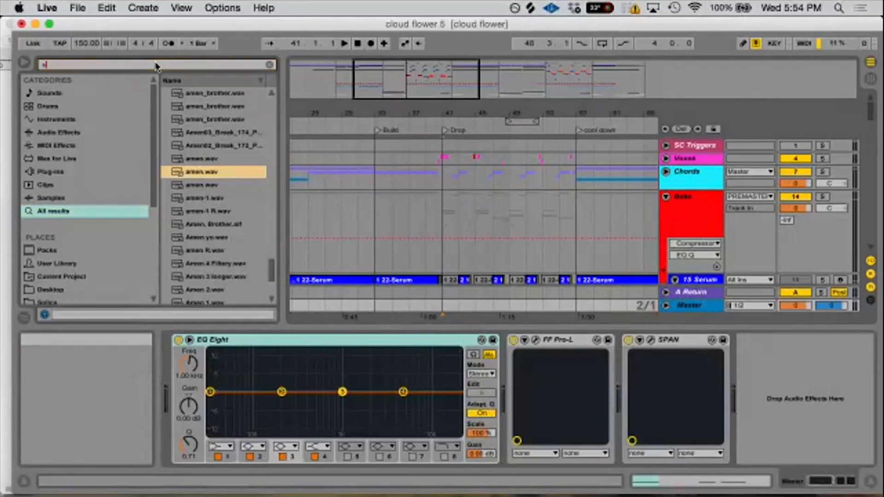
type("pec")
left_click(197, 94)
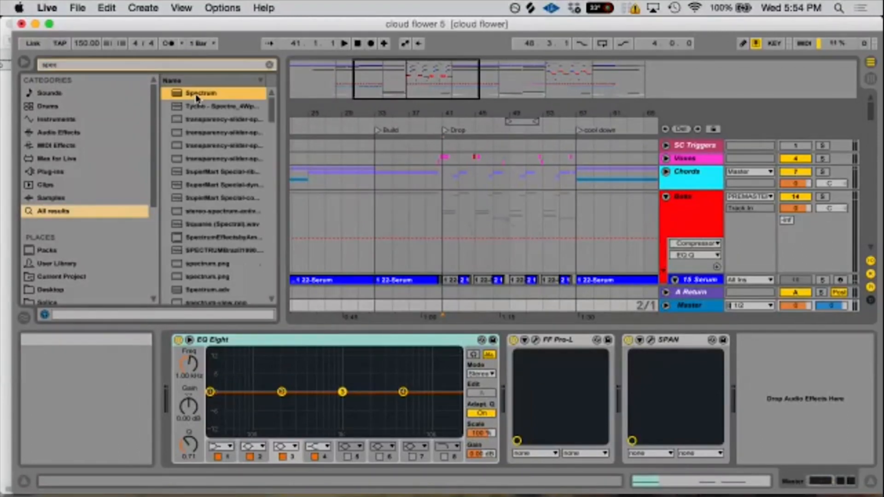
double_click(197, 93)
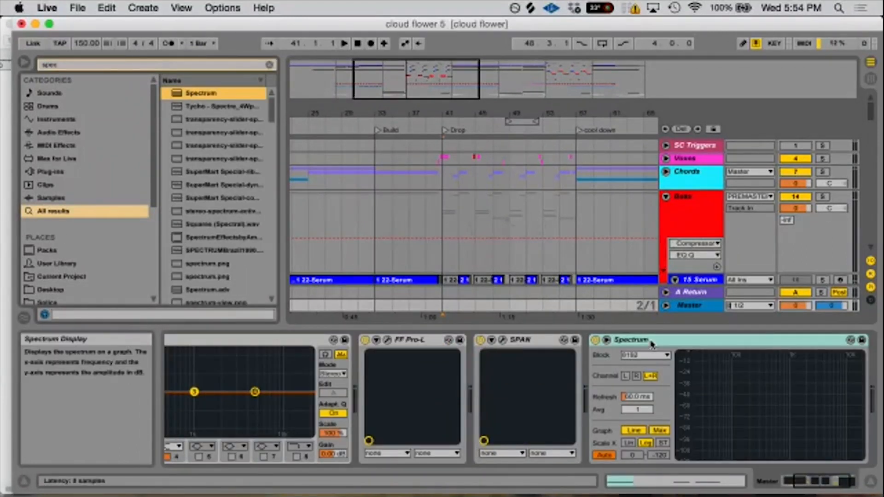
- Play the drop from 41.1.1 while toggling the Bass group's solo, and enlarge Spectrum's display on Master to examine the frequencies
left_click(443, 203)
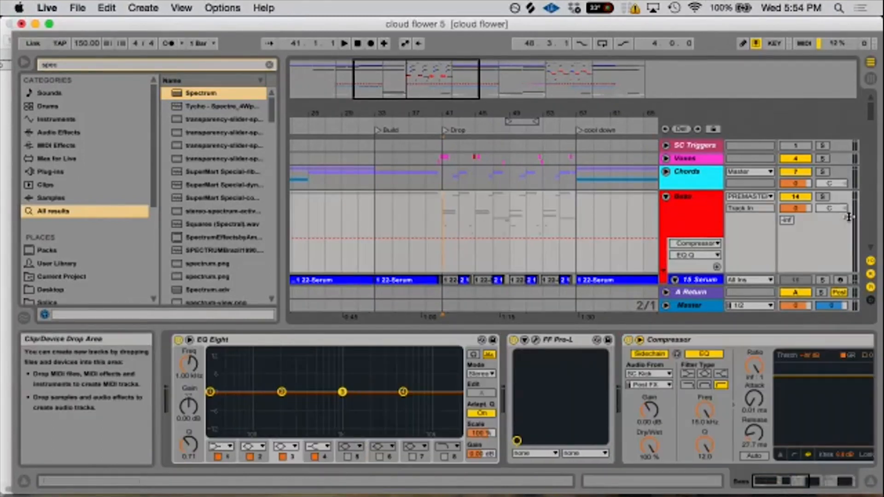
left_click(693, 305)
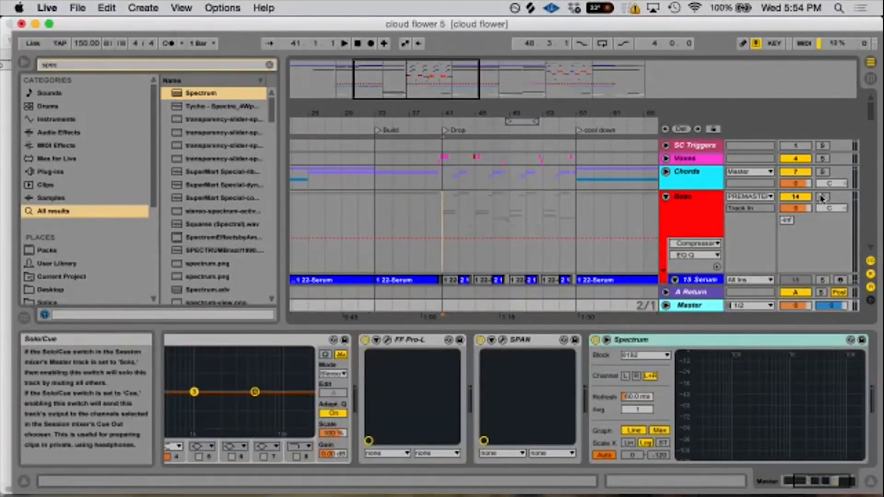
key("space")
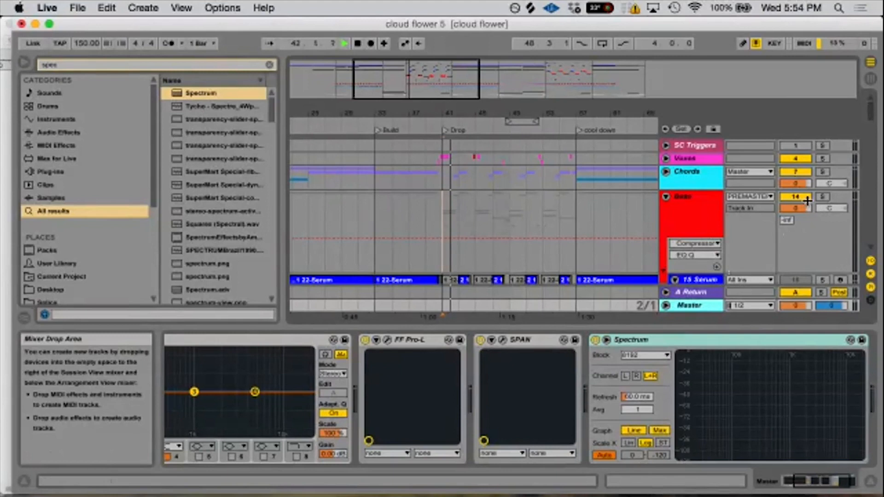
left_click(822, 197)
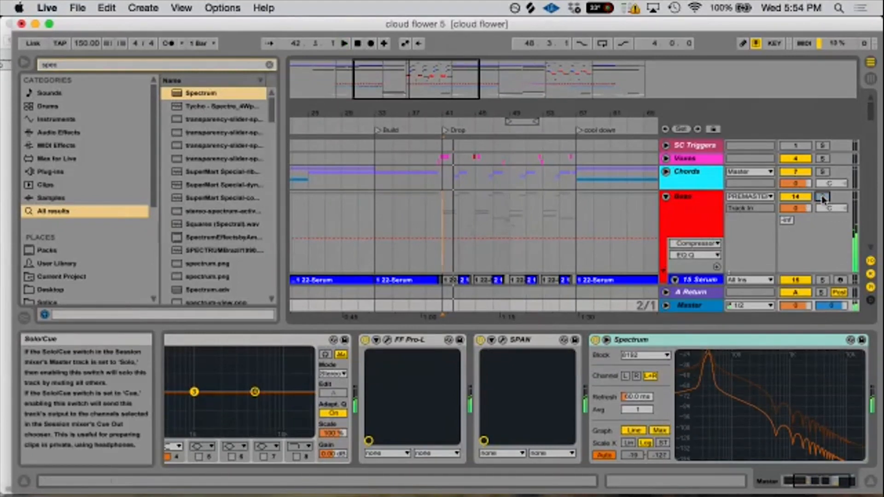
left_click(823, 197)
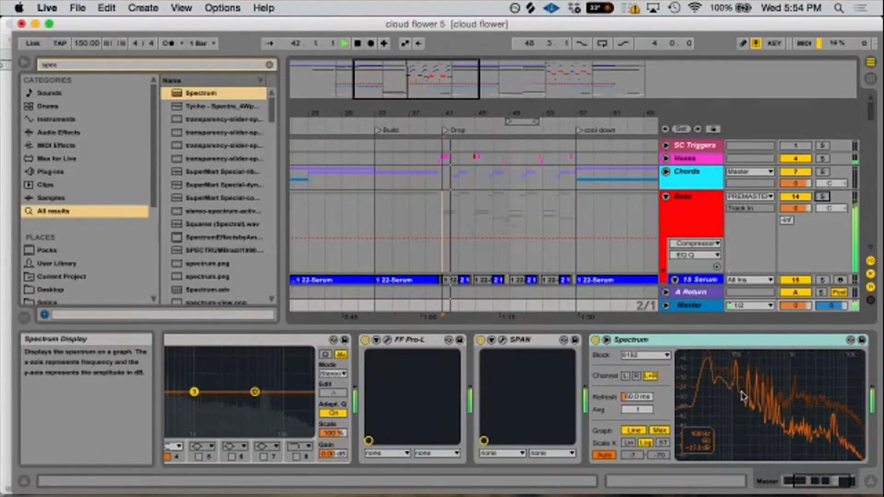
left_click(850, 340)
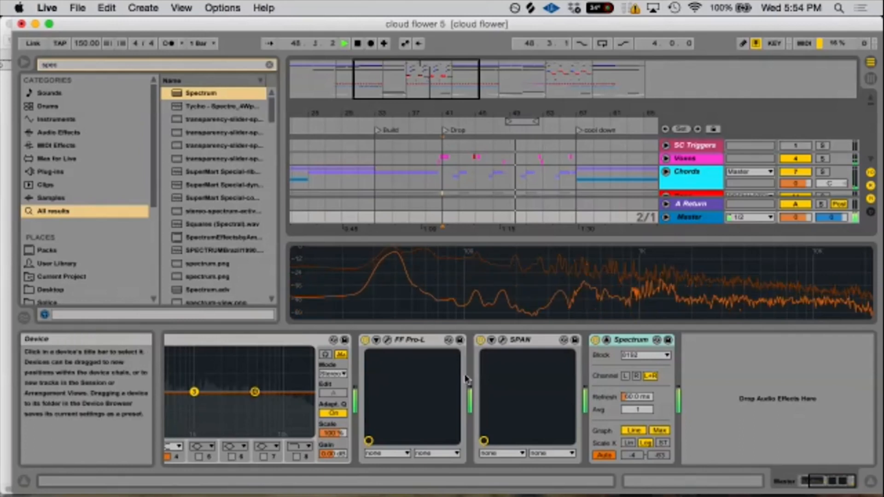
key("space")
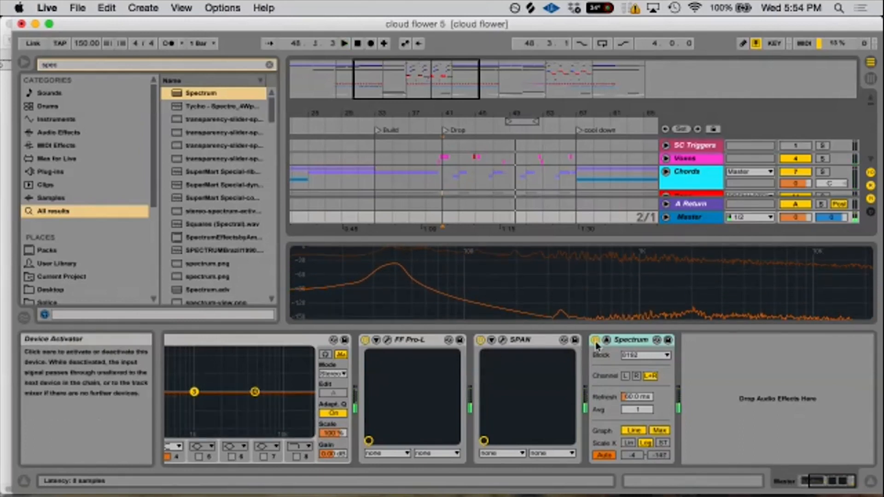
- Open SPAN on Master, examine the drop's harmonics during playback, and close its window
left_click(502, 339)
key("space")
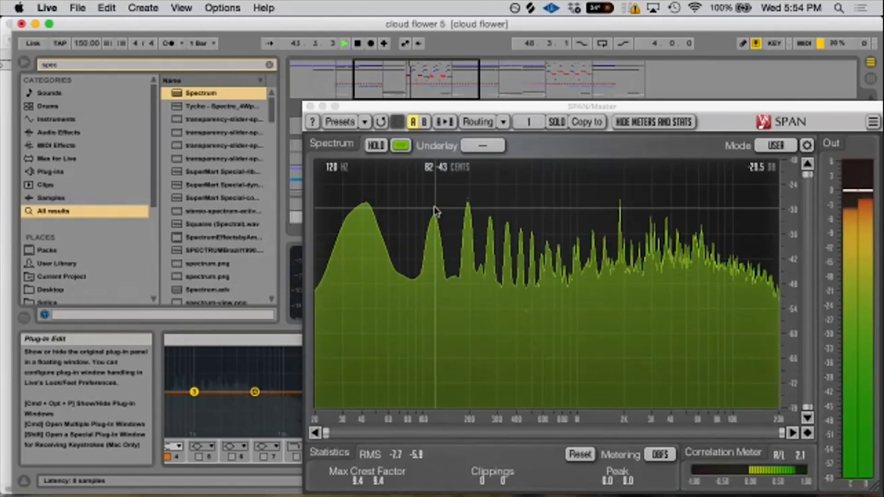
key("space")
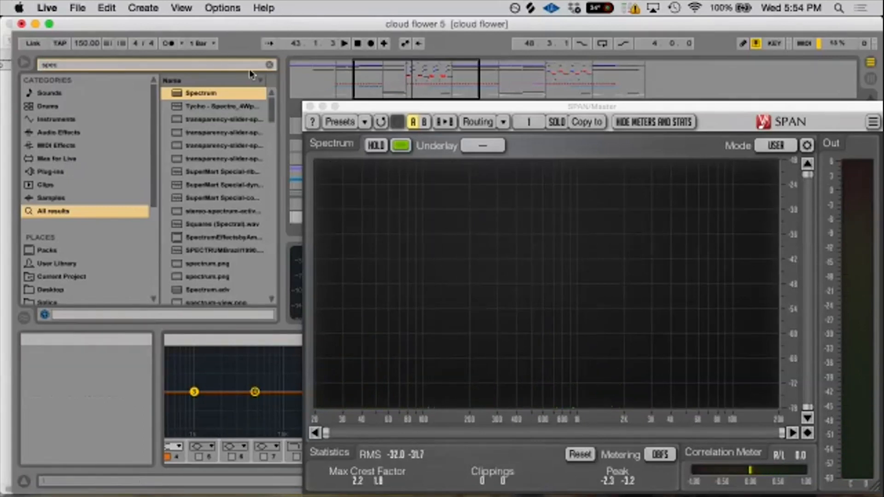
left_click(310, 107)
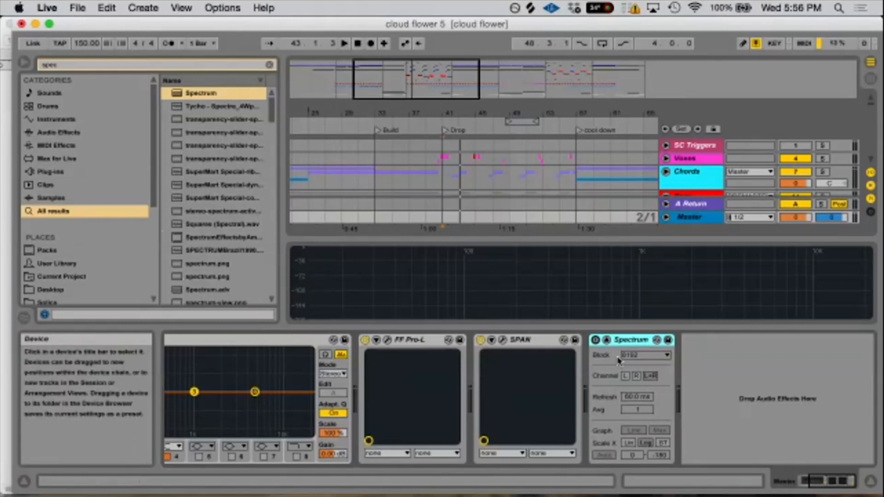
- Return Spectrum's enlarged display to the device view and fold the Bass group
left_click(606, 340)
left_click_drag(436, 118, 460, 93)
left_click(666, 197)
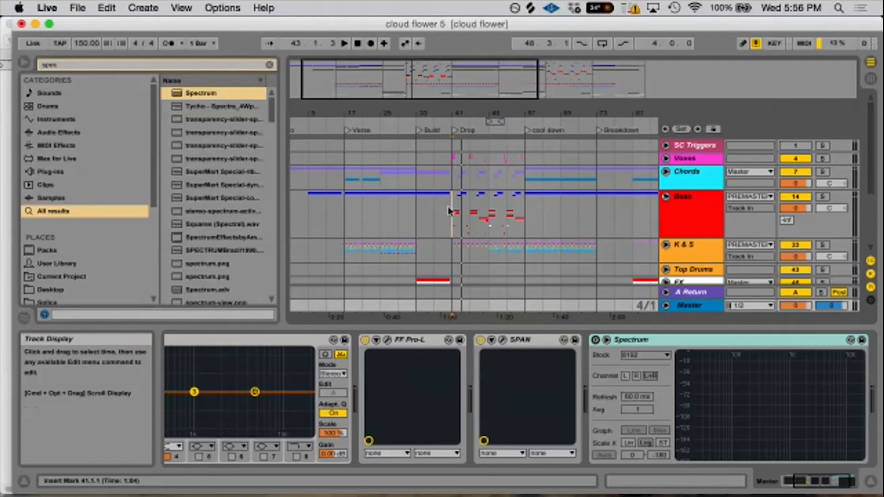
- Place the insert marker at Drop 2 (89.1.1) on the Bass group and listen to the opening bars of the section
left_click_drag(459, 220, 598, 230)
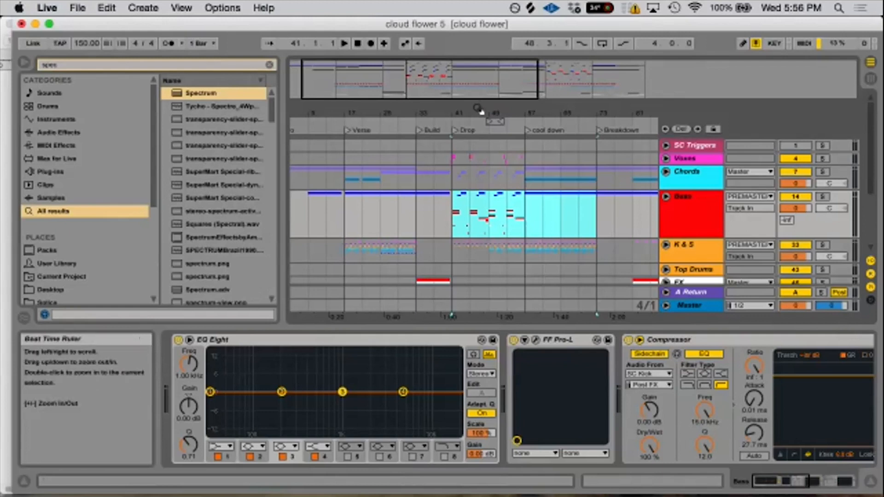
left_click_drag(478, 112, 392, 142)
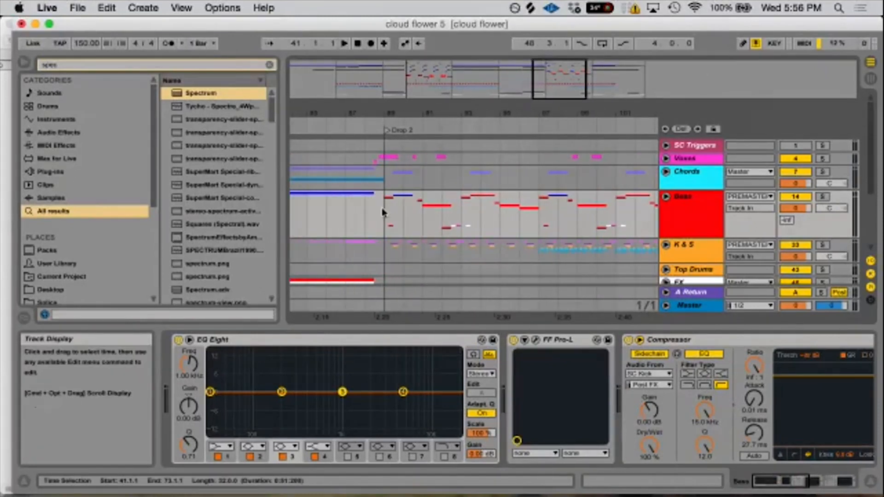
left_click_drag(388, 111, 418, 140)
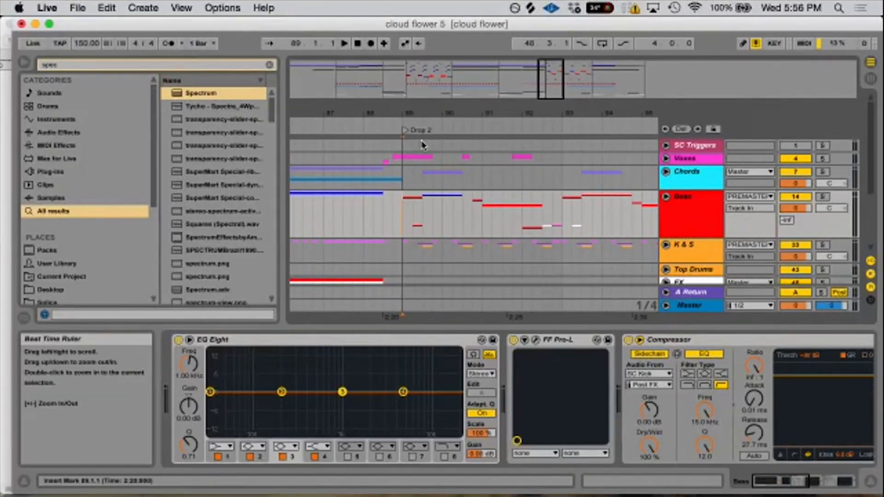
scroll(425, 229, "down", 5)
scroll(426, 229, "up", 5)
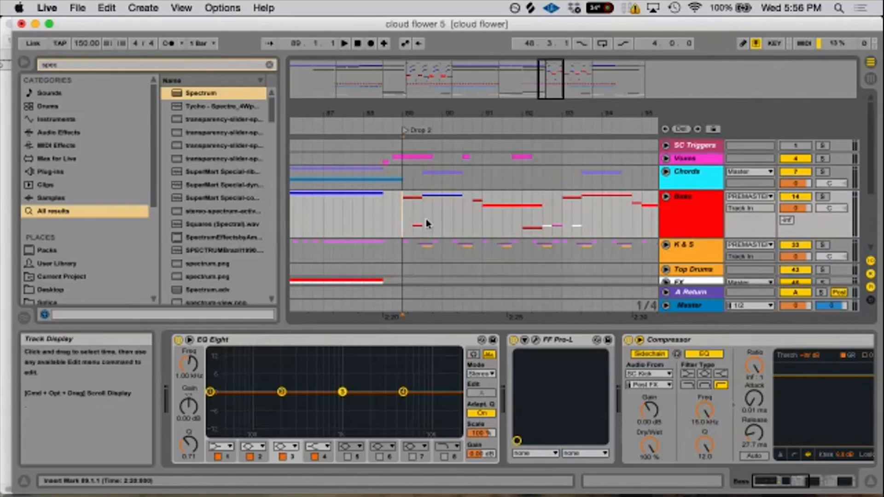
key("space")
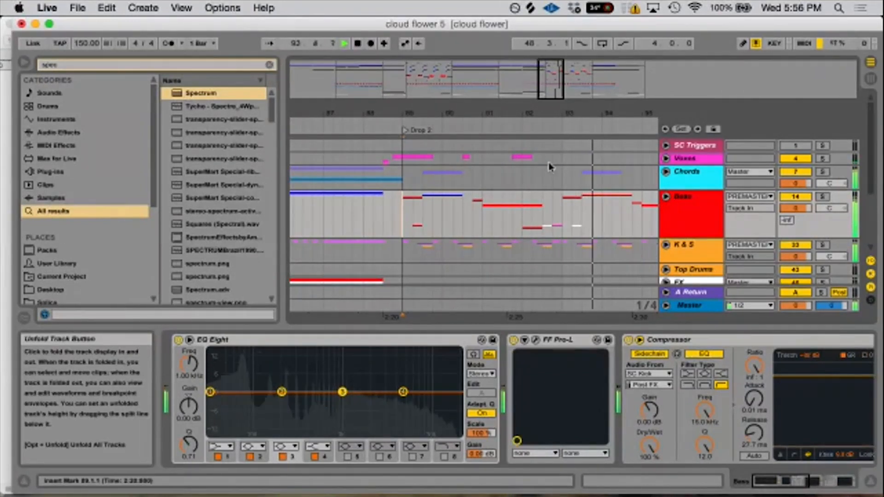
key("space")
- Unfold the Bass group and select 89.1.1 to 89.2.1 on the 17 Serum track
left_click_drag(497, 111, 474, 112)
left_click_drag(337, 217, 381, 254)
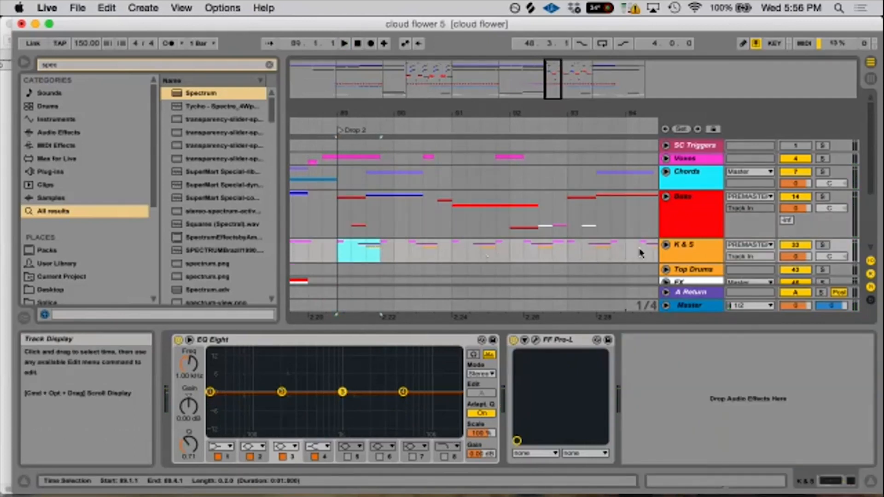
left_click_drag(352, 206, 362, 215)
left_click(666, 197)
scroll(372, 234, "down", 8)
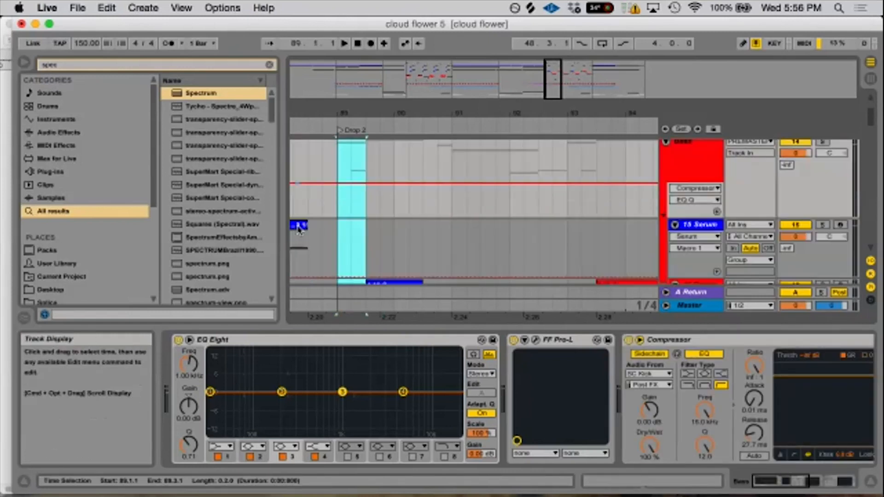
left_click_drag(338, 220, 351, 228)
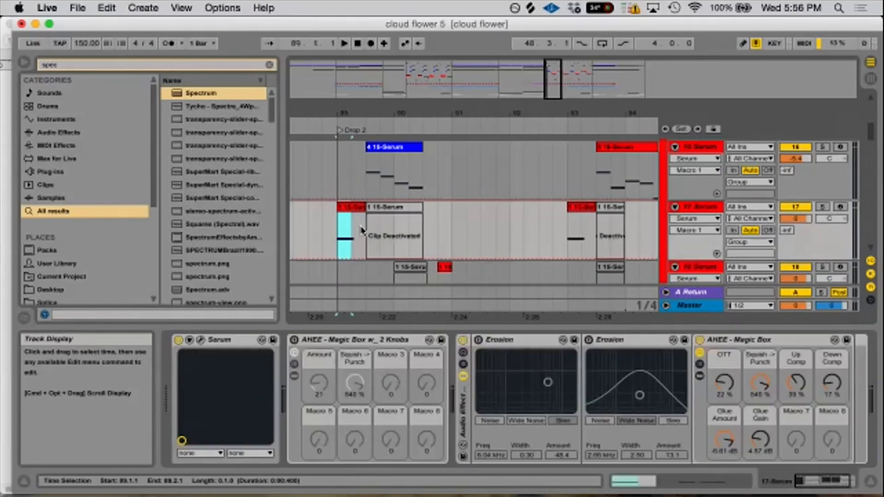
- Select 91.1.1 to 92.1.1 on the 20 Serum track
mouse_move(355, 185)
left_mouse_down()
mouse_move(426, 177)
mouse_move(443, 201)
mouse_move(506, 193)
left_mouse_up()
scroll(434, 207, "down", 6)
scroll(434, 208, "up", 3)
scroll(455, 203, "down", 3)
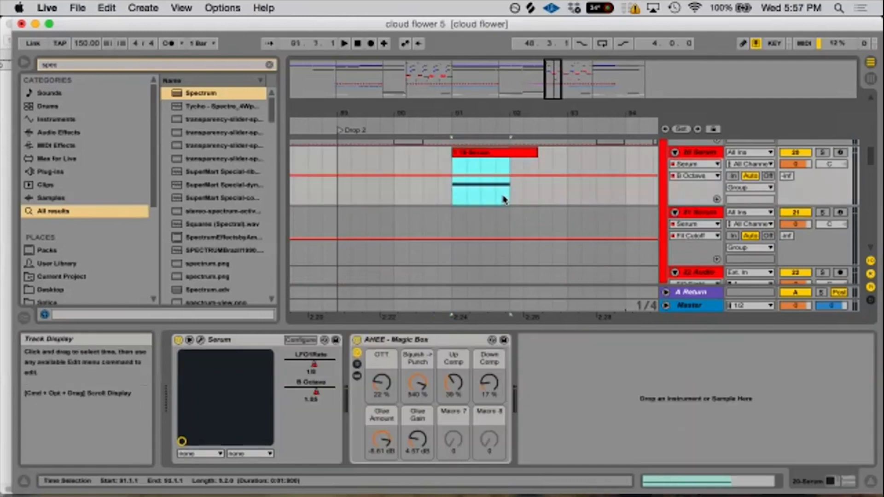
- Look over the Serum clips in Drop 2 and select the blue 15-Serum clip at 89.3.1 on the 16 Serum track
left_click_drag(460, 115, 441, 98)
right_click(461, 115)
left_click(442, 117)
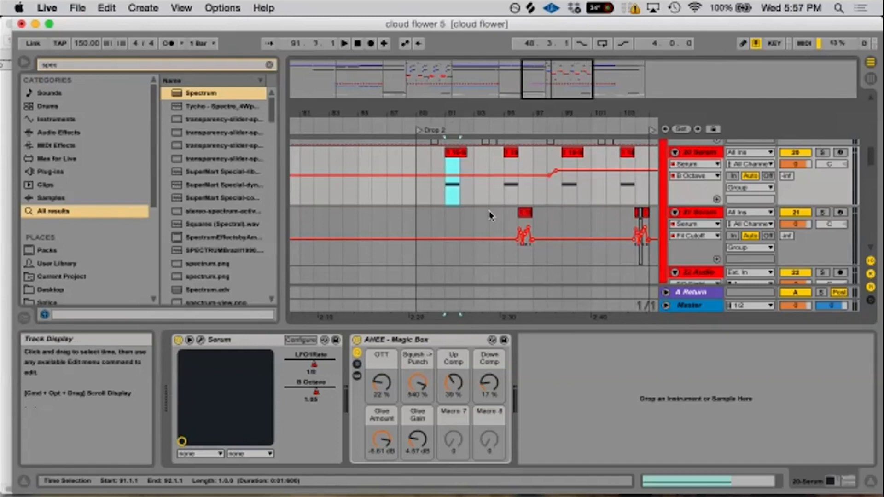
scroll(490, 213, "up", 5)
scroll(507, 234, "up", 5)
scroll(507, 235, "down", 3)
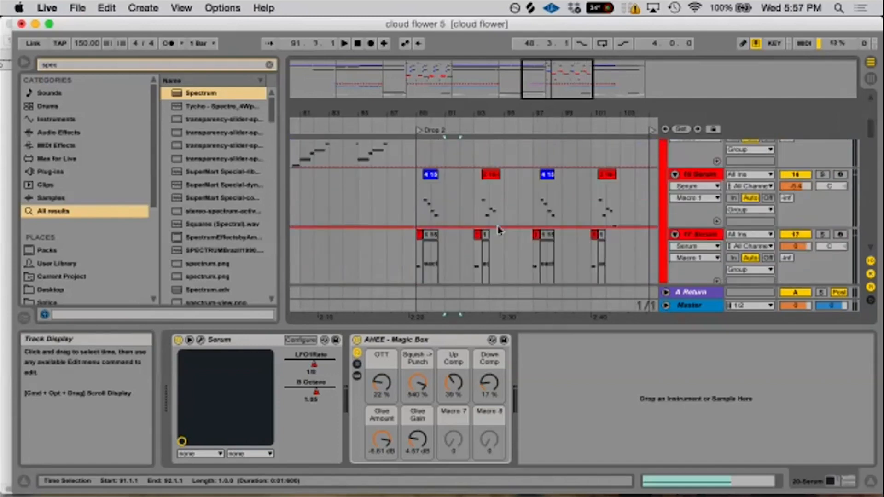
left_click_drag(426, 112, 438, 139)
left_click(454, 174)
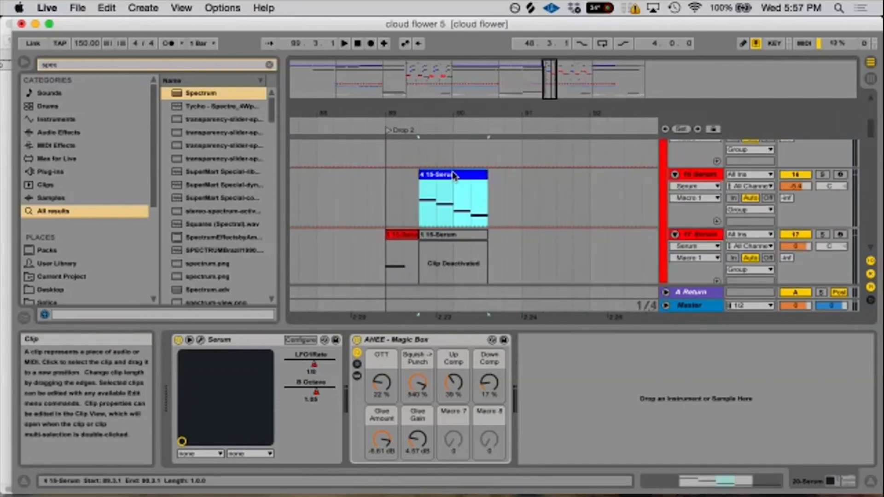
- Solo the 16 Serum track and play its clip from 89.3.1
left_click(822, 175)
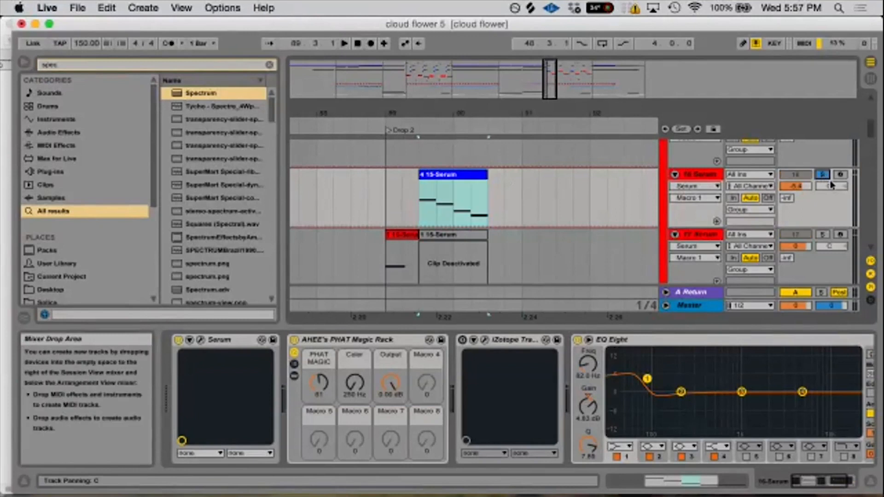
key("space")
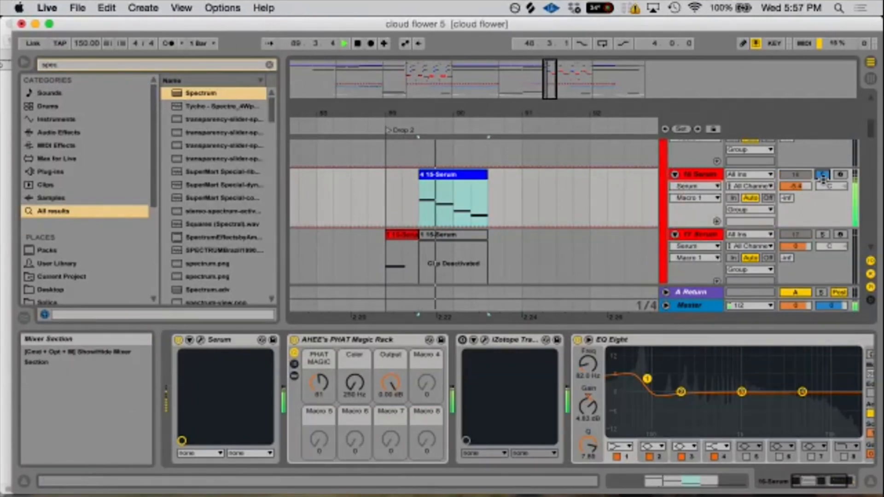
key("space")
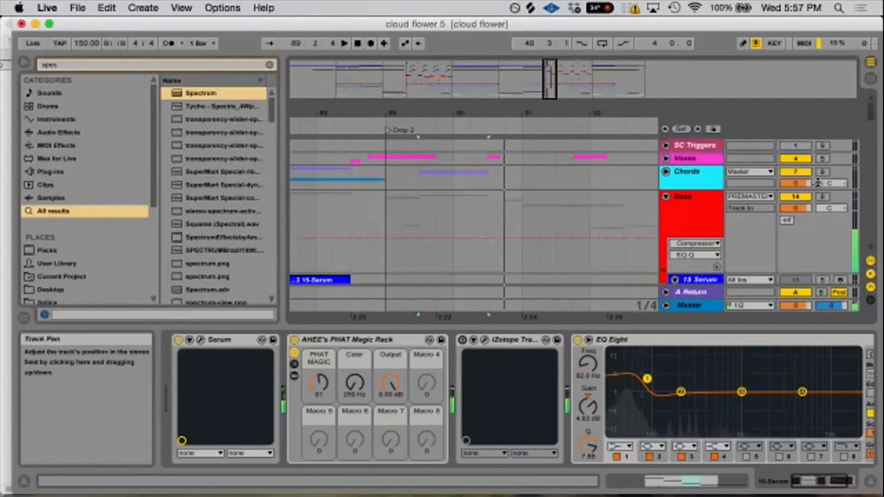
- Unfold the Chords group and solo the 9 Audio track
scroll(821, 184, "up", 5)
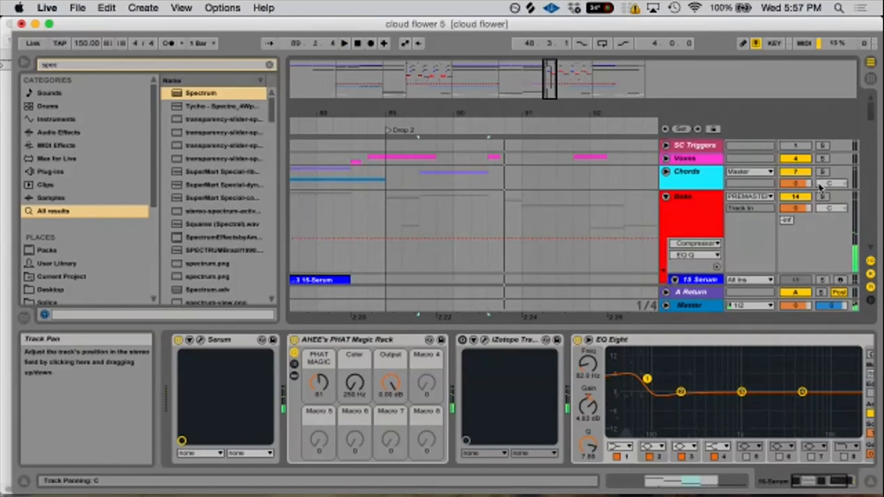
left_click(672, 175)
scroll(736, 193, "down", 4)
left_click(823, 181)
- Solo 16 Serum alongside 9 Audio, play both together, and select the Cloud_Koto clip at 89.3.1 on 9 Audio
scroll(824, 184, "down", 5)
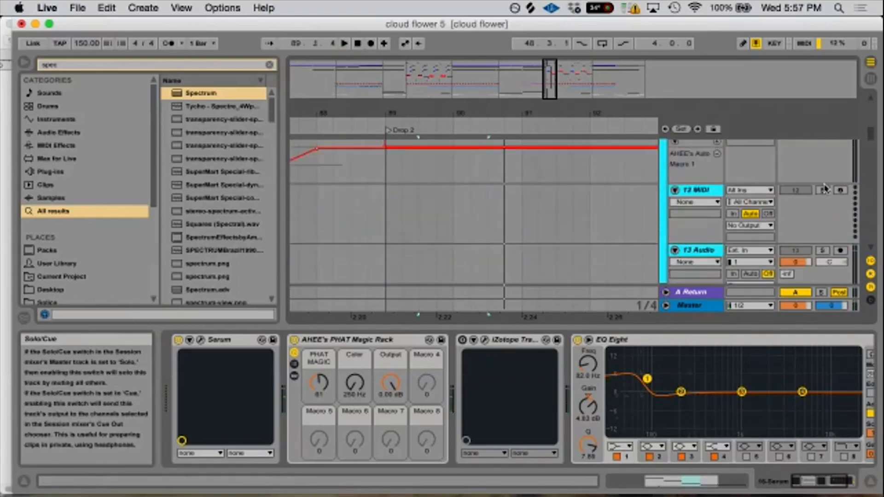
left_click(823, 247)
key("space")
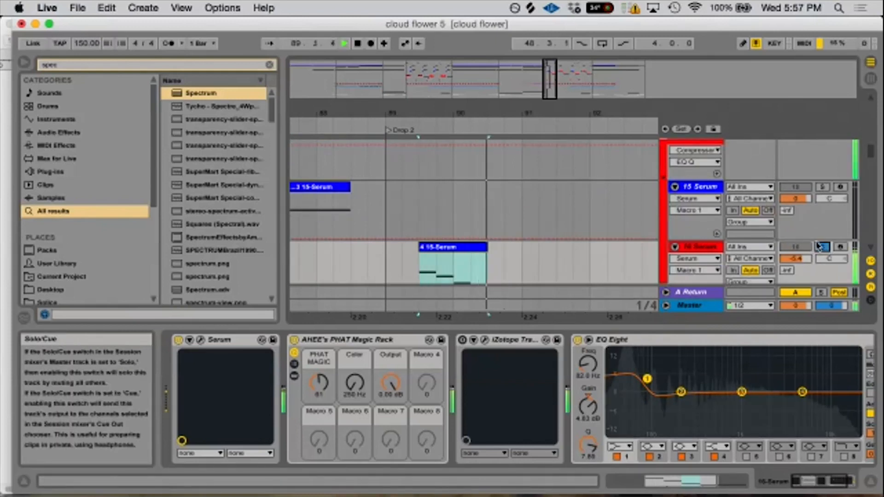
key("space")
scroll(752, 235, "up", 5)
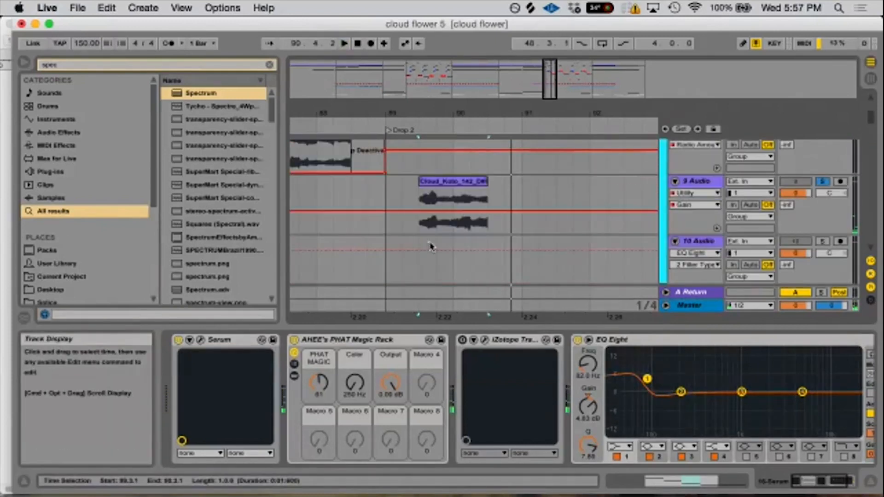
left_click(461, 180)
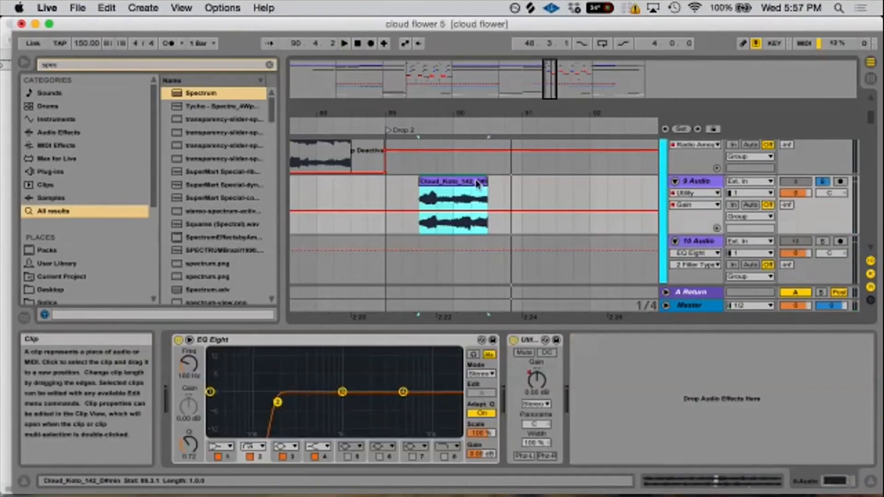
- Paste the Cloud_Koto clip at 91.2.1 on 9 Audio and reverse its sample
left_click(539, 189)
key("super+v")
double_click(584, 180)
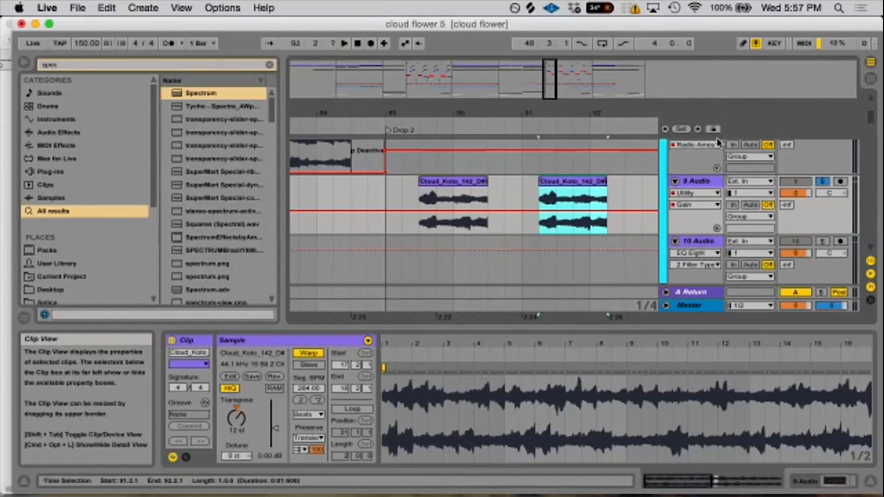
left_click(275, 377)
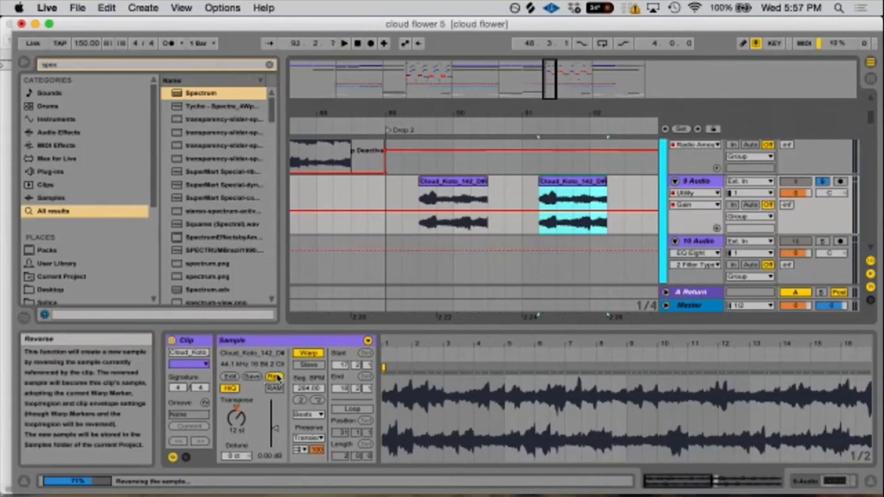
- Set the pasted clip to a 142 BPM segment tempo, 0 st transpose and Complex Pro warp mode
left_click(300, 400)
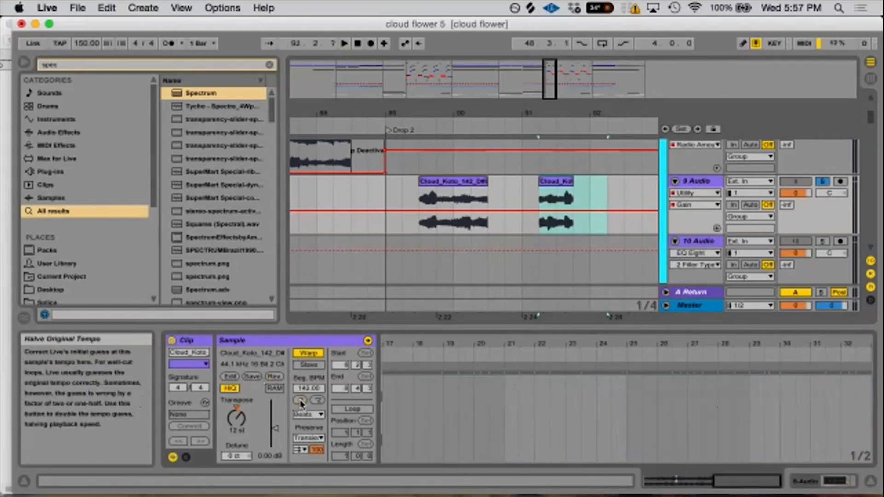
left_click(238, 416)
key("Delete")
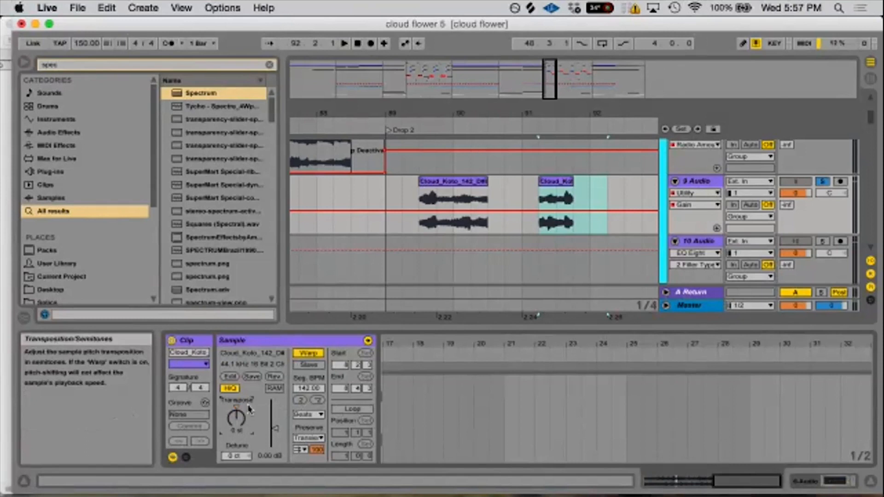
left_click(309, 414)
left_click(313, 480)
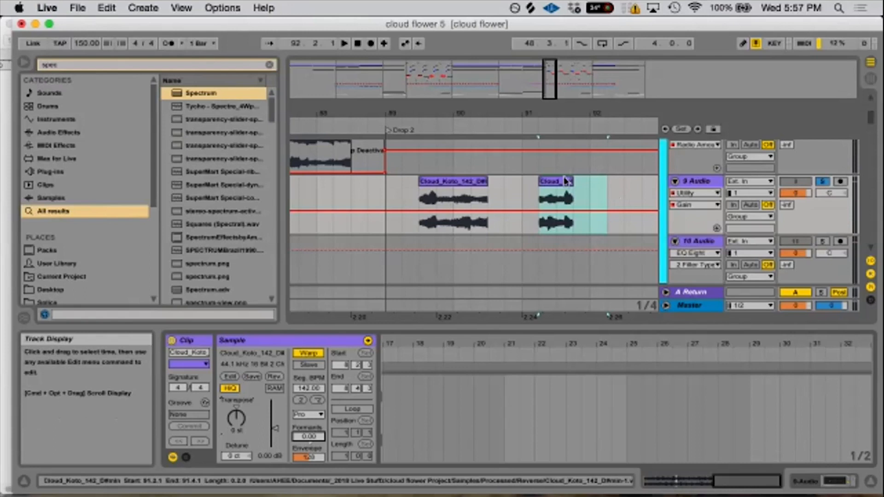
- Try extending the pasted Cloud_Koto clip to end at 94.1.1 and listen to it
left_click_drag(571, 181, 728, 191)
key("space")
left_click_drag(628, 114, 485, 95)
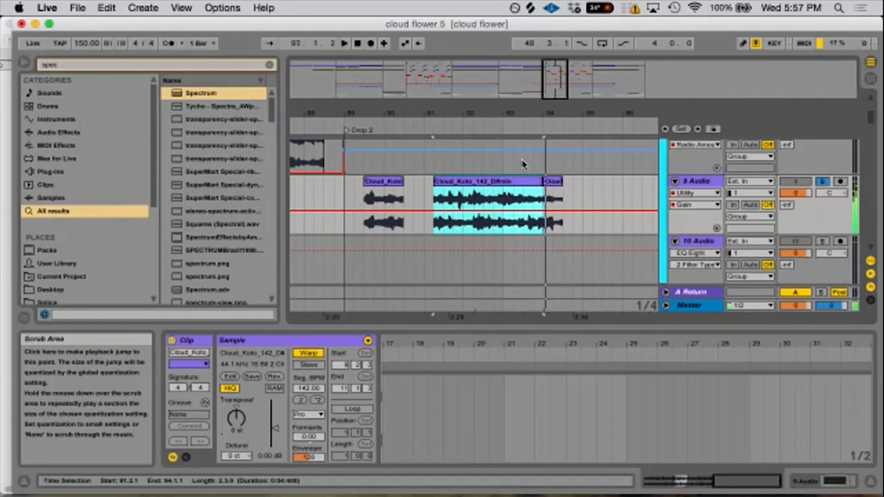
left_click(492, 182)
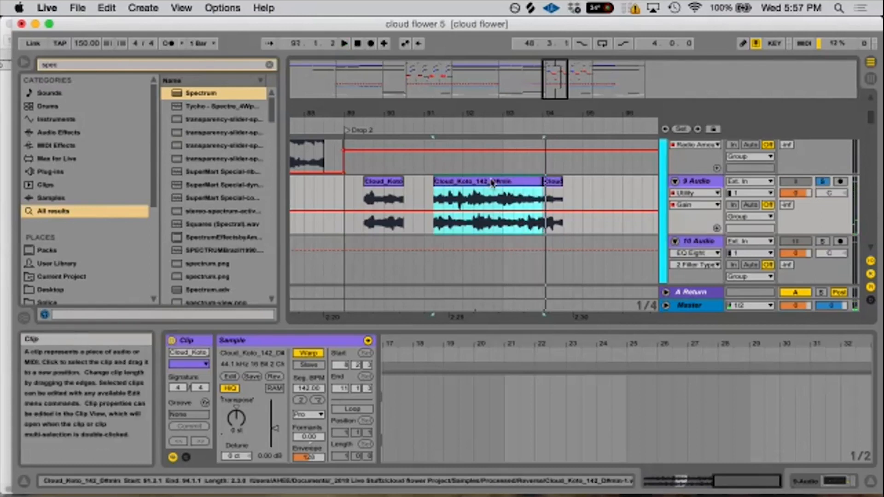
key("space")
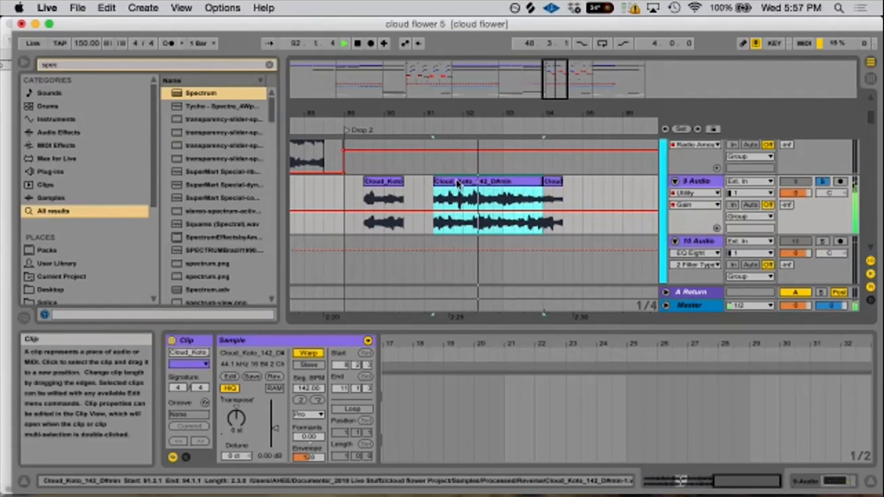
key("space")
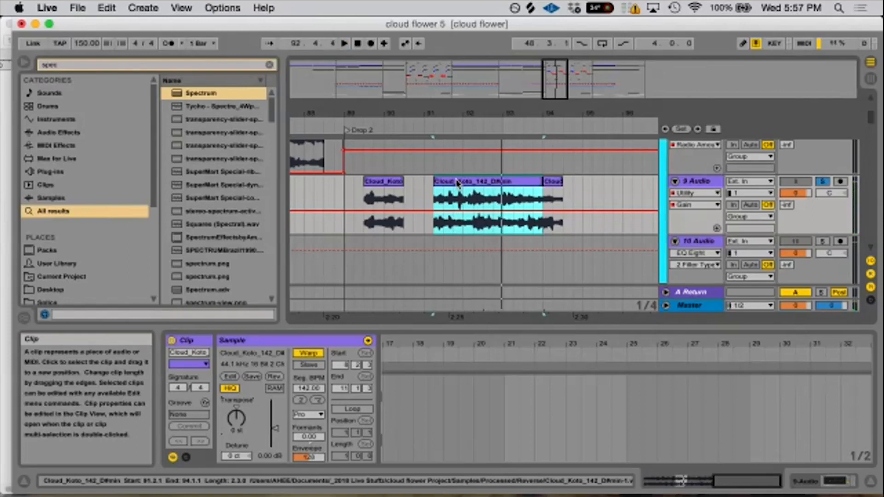
key("super+z")
- Reverse the short Cloud_Koto clip at 91.2.1 again and play it back
left_click(449, 181)
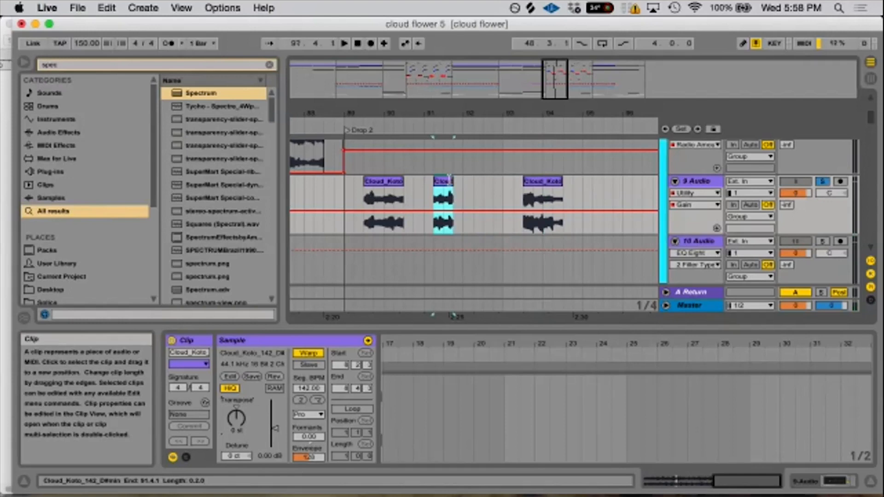
left_click(273, 377)
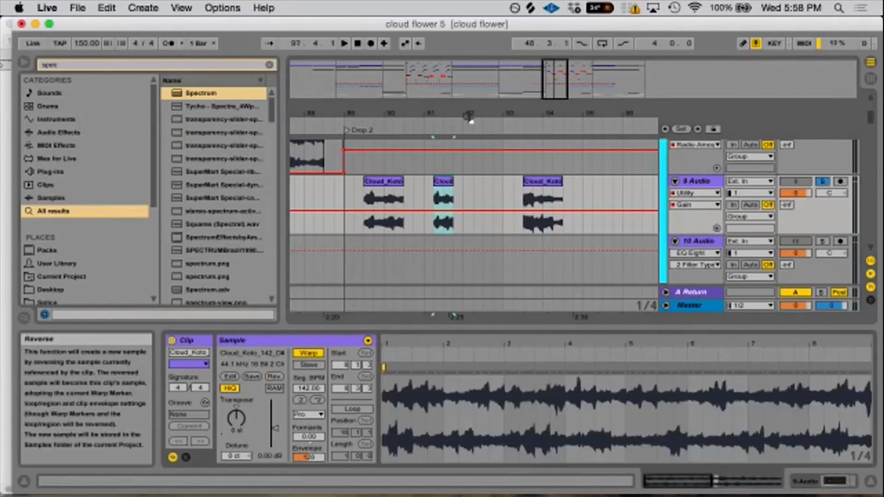
key("space")
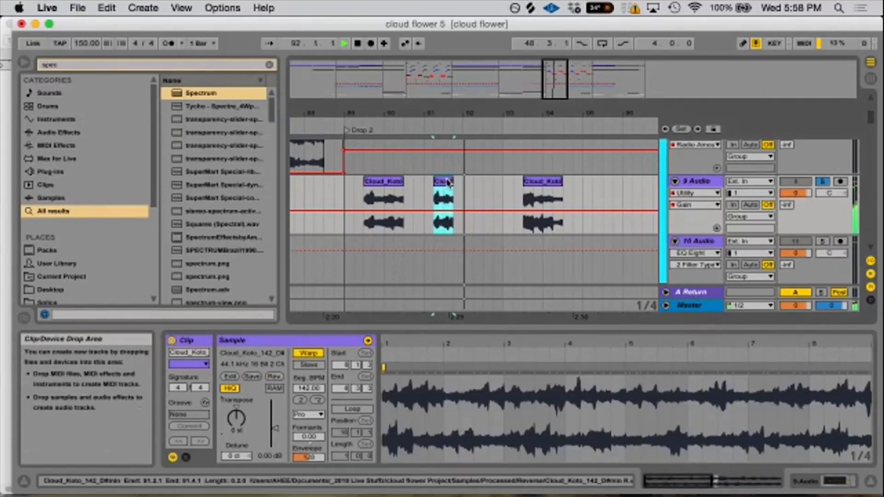
key("space")
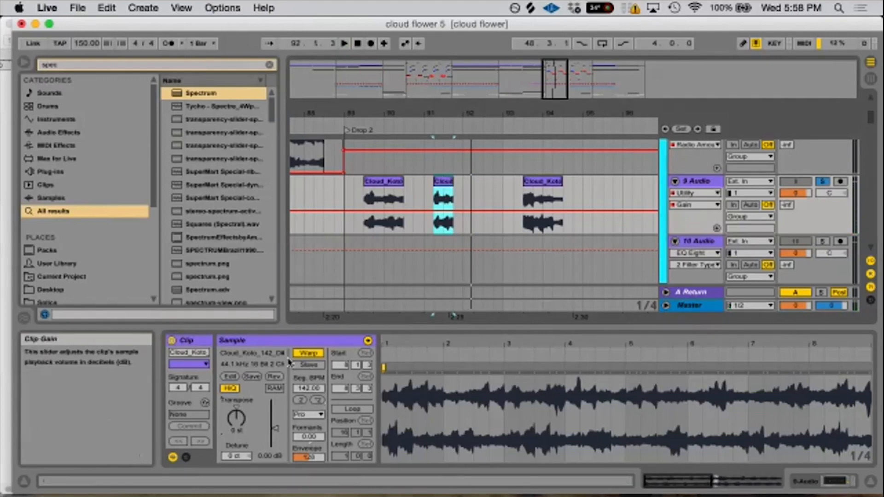
- Double the clip's original tempo to 284 BPM and play the stretched result
left_click(308, 414)
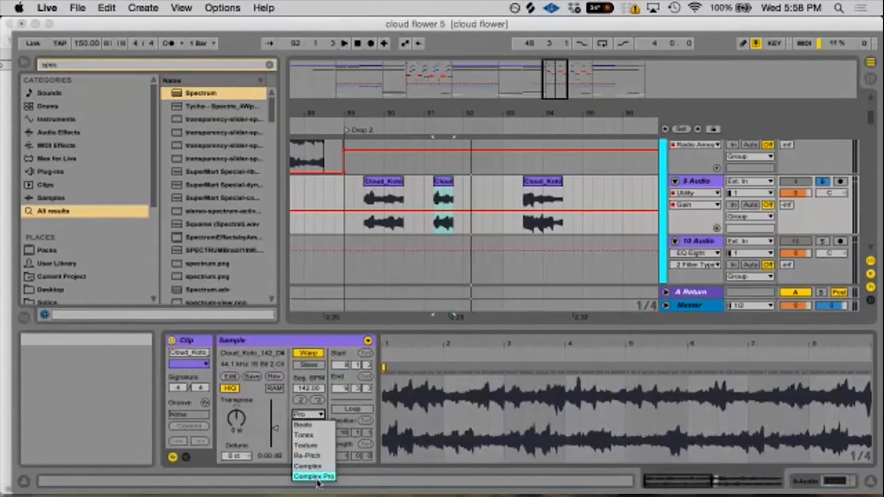
left_click(310, 408)
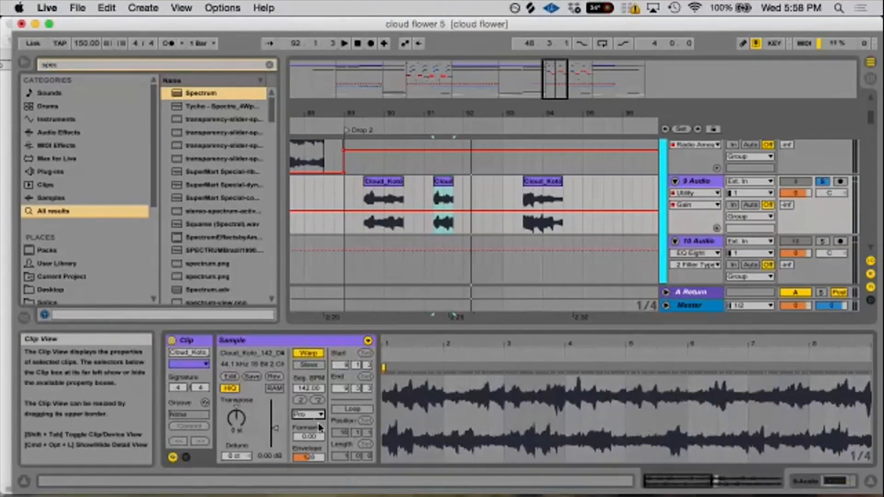
left_click(318, 401)
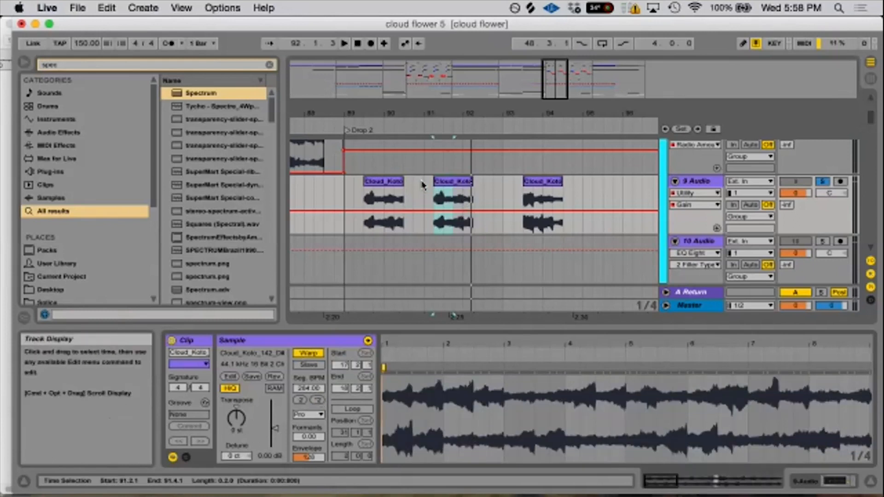
left_click(302, 401)
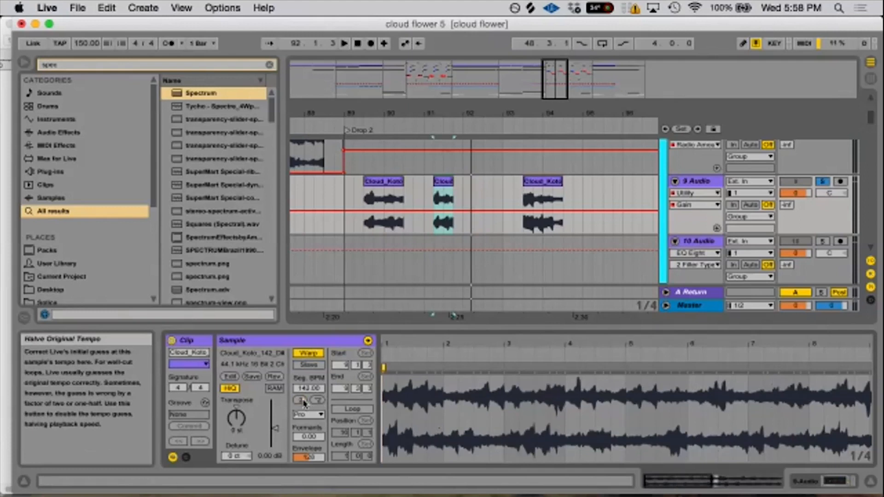
left_click(316, 401)
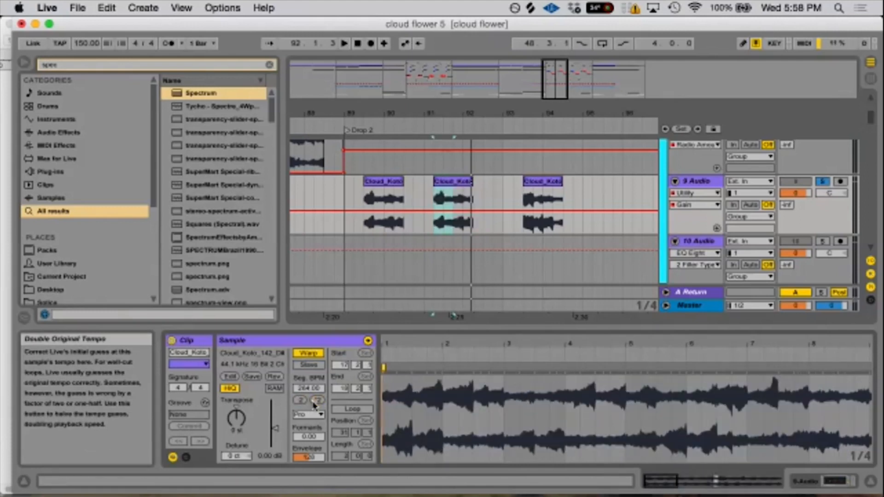
key("space")
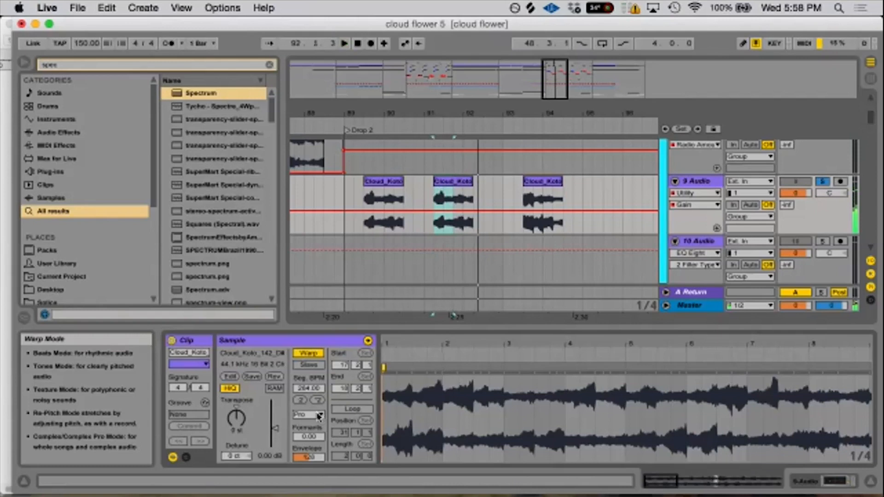
- Switch the clip's warp mode to Beats and play it from 91.2.1 to compare the sound
left_click(312, 416)
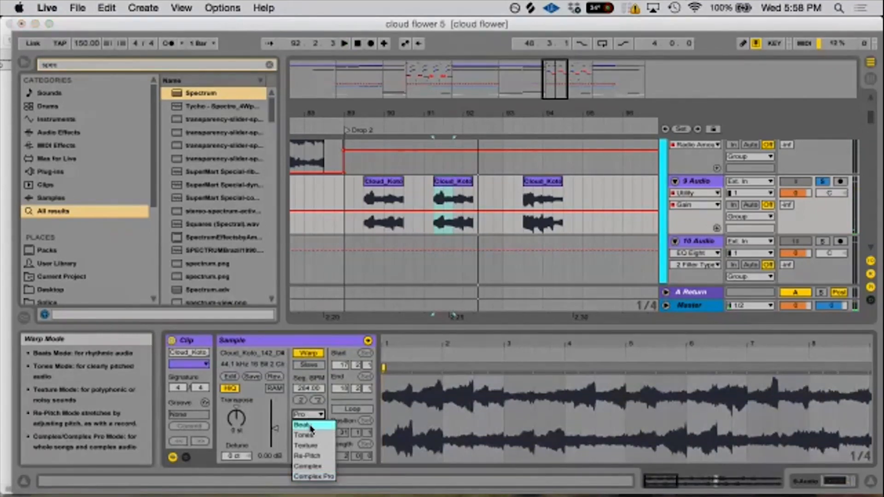
left_click(311, 426)
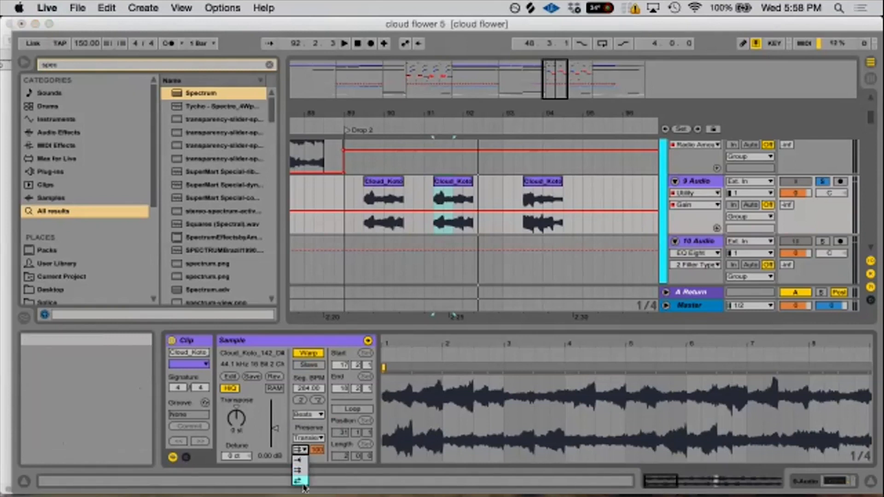
key("space")
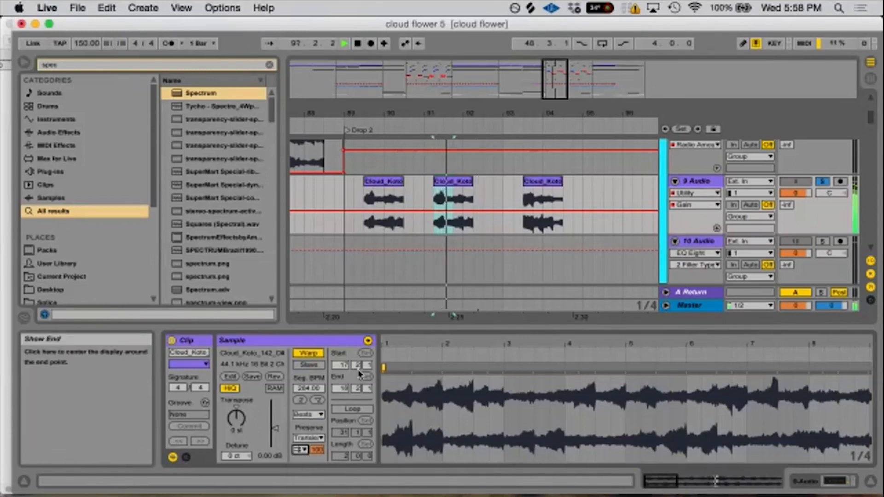
key("space")
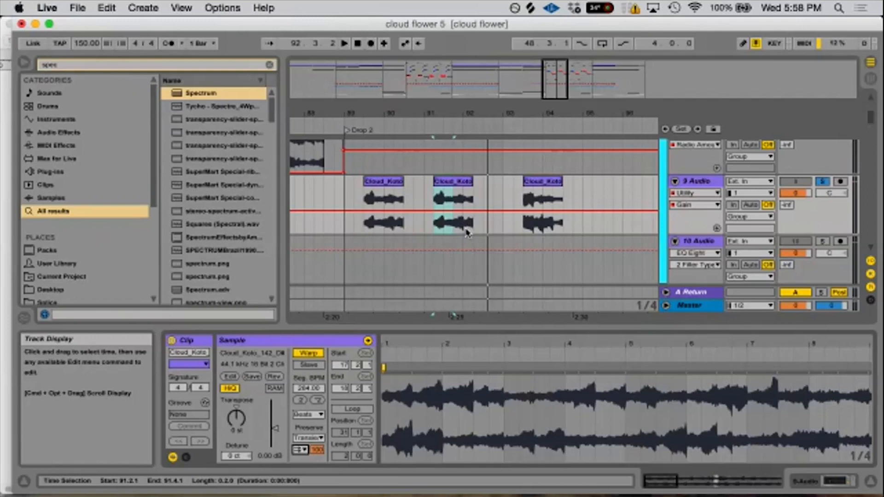
left_click(448, 181)
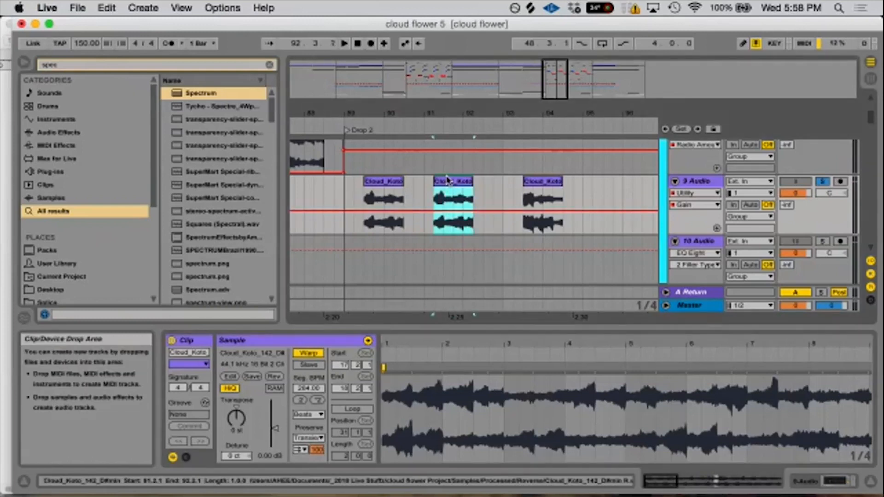
key("space")
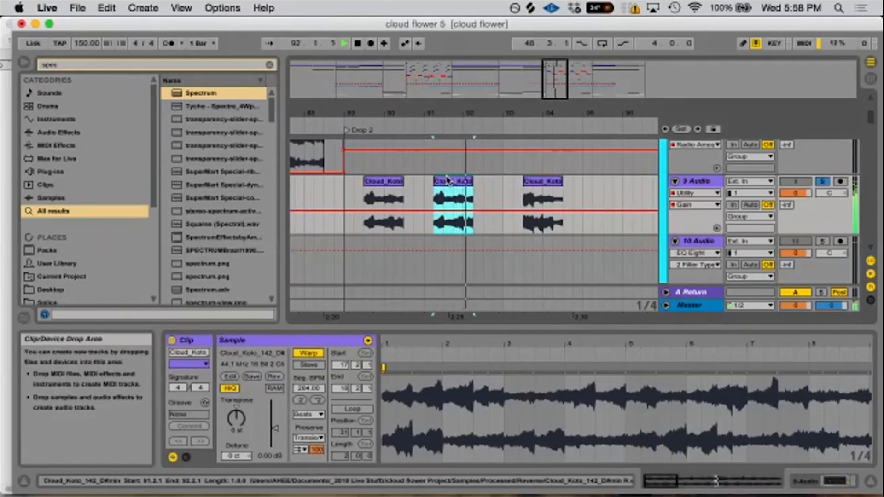
key("space")
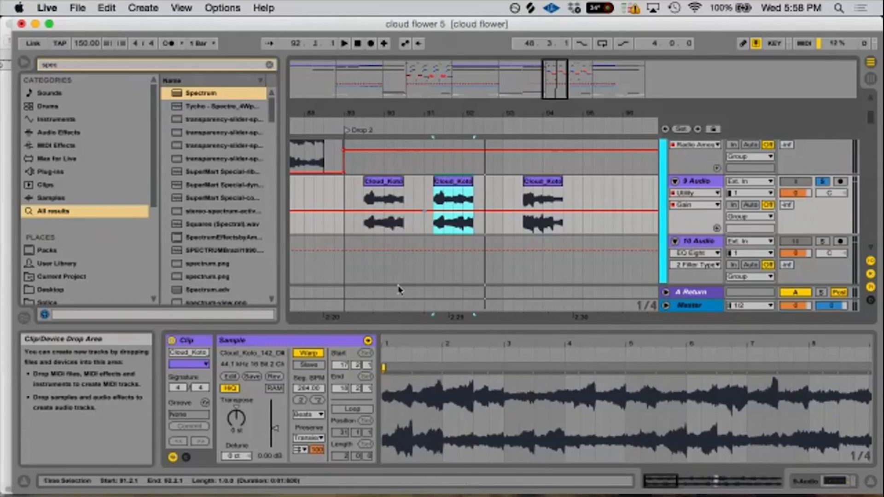
- Switch the clip's warp mode to Texture with a grain size of 2.00 and play it
left_click(306, 416)
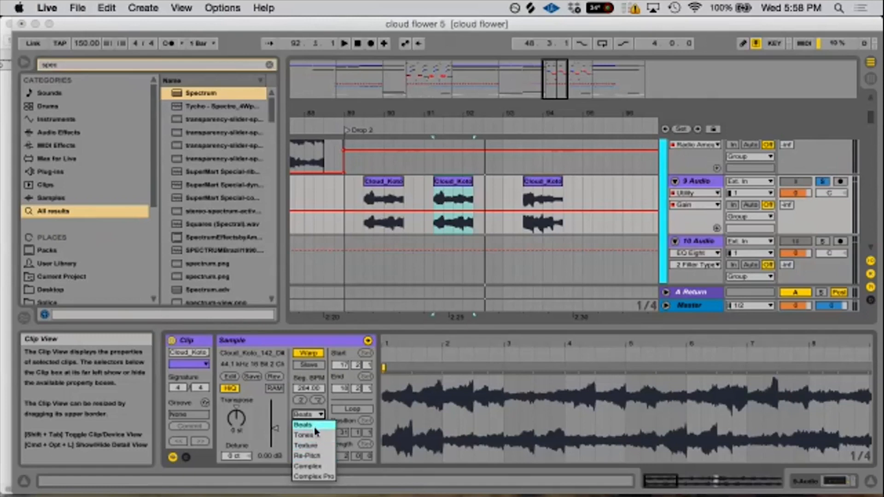
left_click(313, 446)
left_click_drag(311, 437, 311, 465)
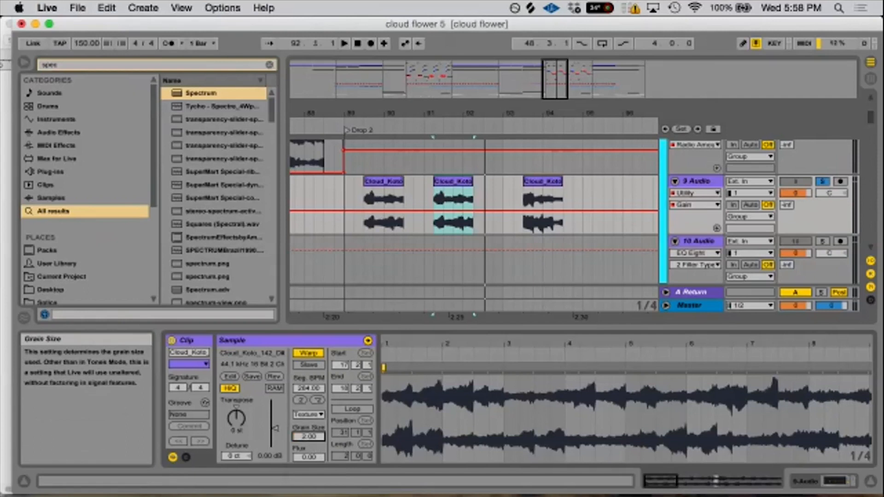
key("space")
- Raise the Texture grain size to 263.00 and play the clip again
key("space")
left_click_drag(308, 437, 308, 377)
key("space")
key("space")
key("space")
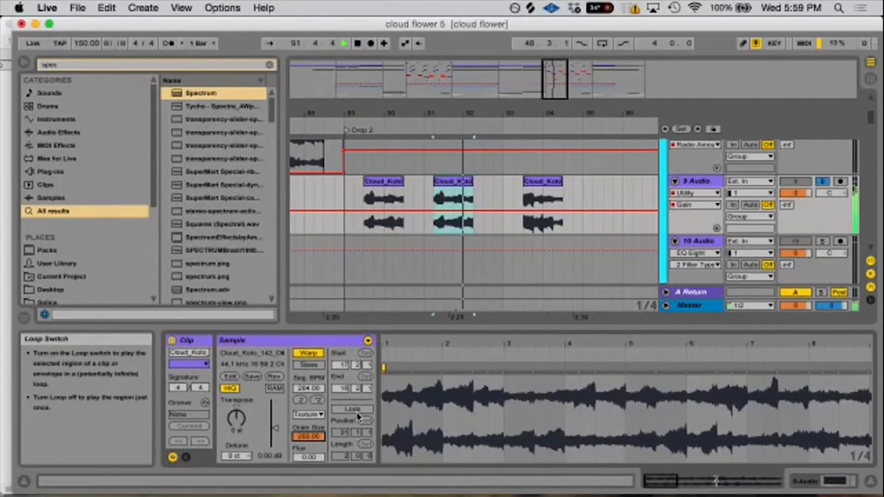
- Double the clip's original tempo to 568 BPM and play the longer stretched clip
key("space")
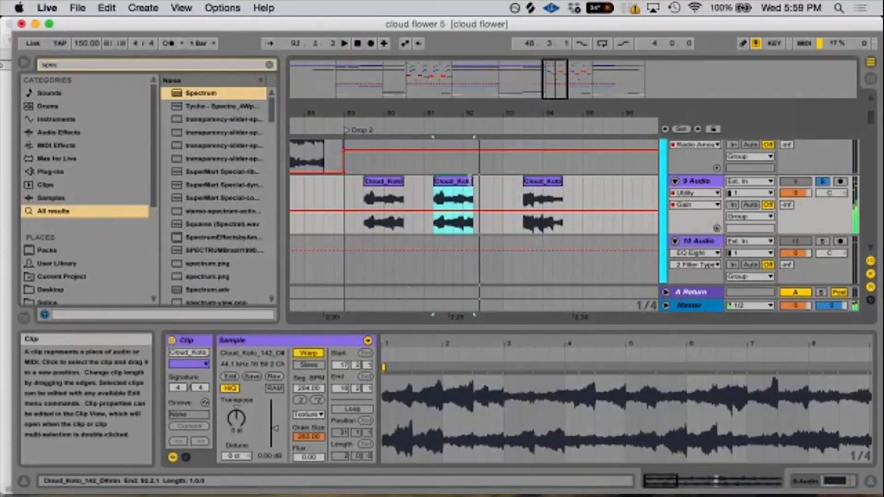
left_click(316, 399)
key("space")
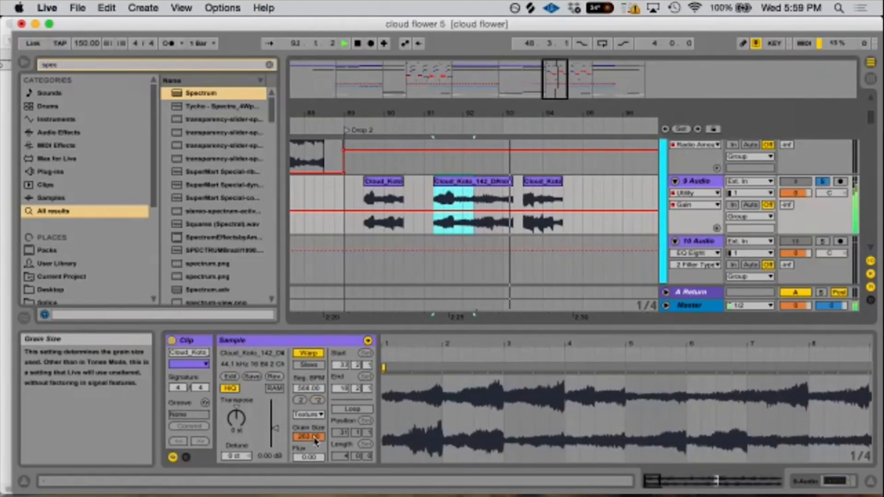
key("space")
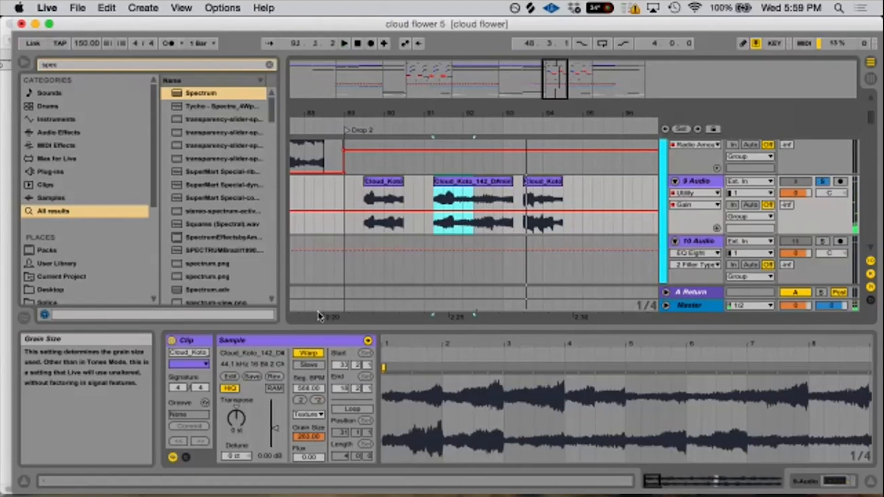
- Unfold the Voxes group and select the REACH_JUPE vocal clip on Vox 1 at the start of Drop 2
left_click_drag(366, 113, 369, 99)
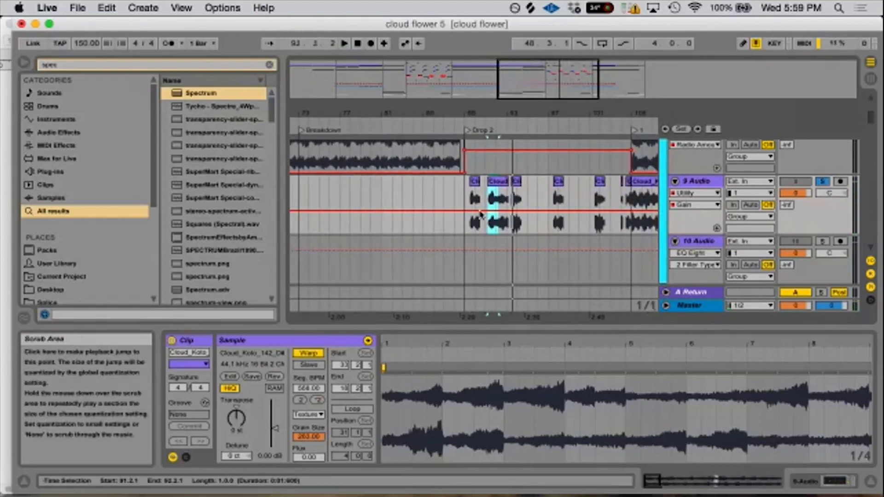
scroll(552, 208, "up", 3)
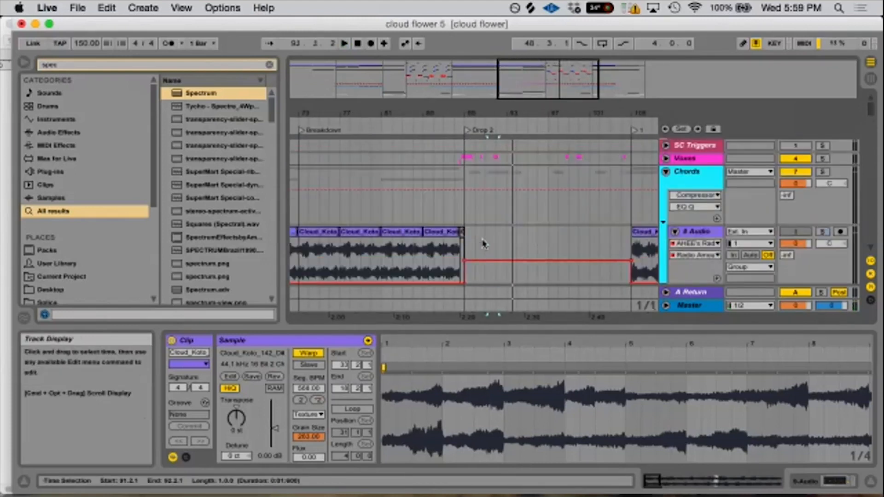
left_click(665, 158)
left_click_drag(474, 106, 469, 166)
left_click(466, 211)
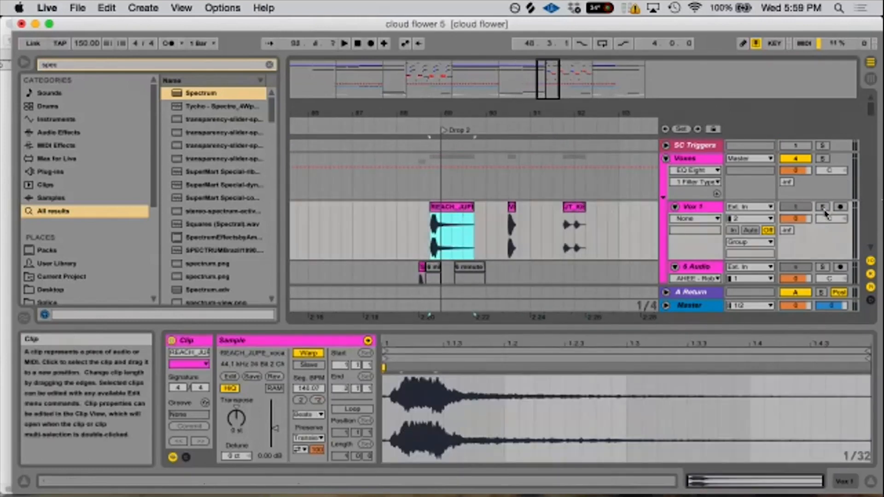
- Select the JT_Kit clip on Vox 1, solo the track and play the clip
scroll(530, 221, "down", 1)
left_click(574, 218)
left_click(824, 194)
key("space")
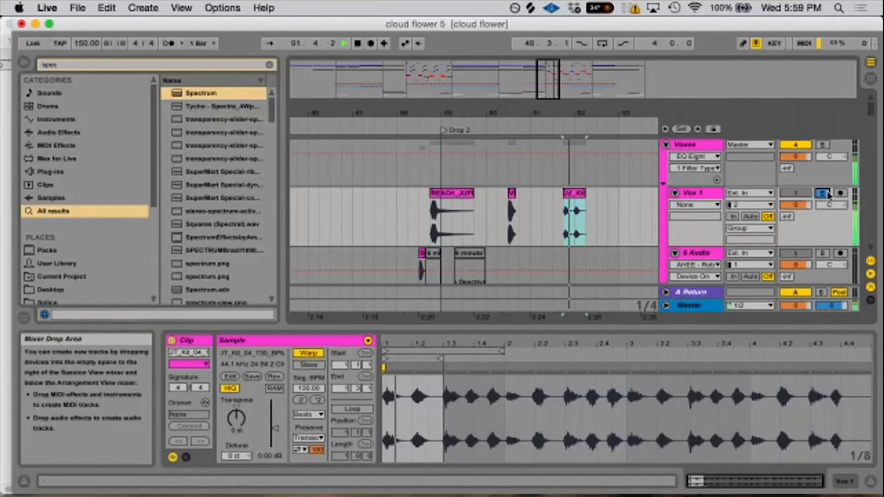
scroll(554, 217, "down", 5)
scroll(553, 170, "up", 3)
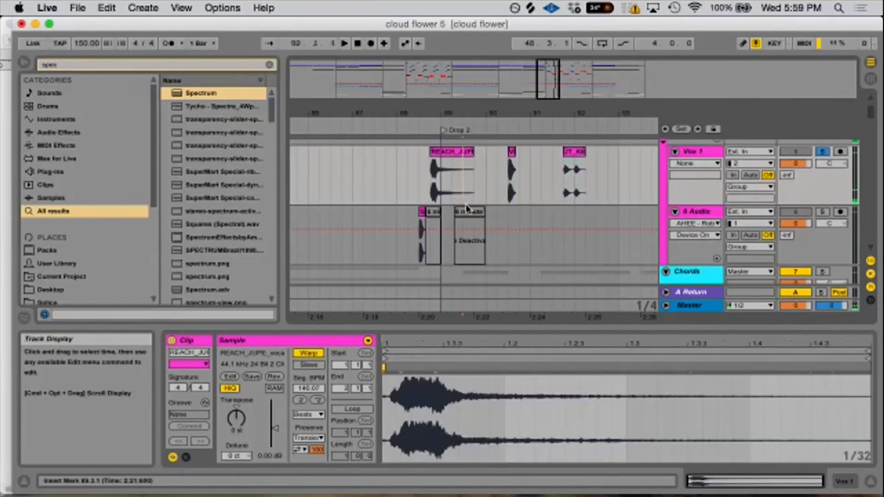
- Reactivate the vocal clip just after the Drop 2 marker on 6 Audio, solo that track and play it
left_click(460, 224)
key("minus")
left_click(823, 212)
key("space")
left_click_drag(471, 111, 474, 138)
key("space")
- Cut the vocal clip from 6 Audio and paste it onto Vox 1 at 84.3.1, ahead of Drop 2
left_click(454, 213)
key("Delete")
left_click(318, 182)
left_click_drag(316, 113, 488, 94)
left_click(408, 173)
key("super+v")
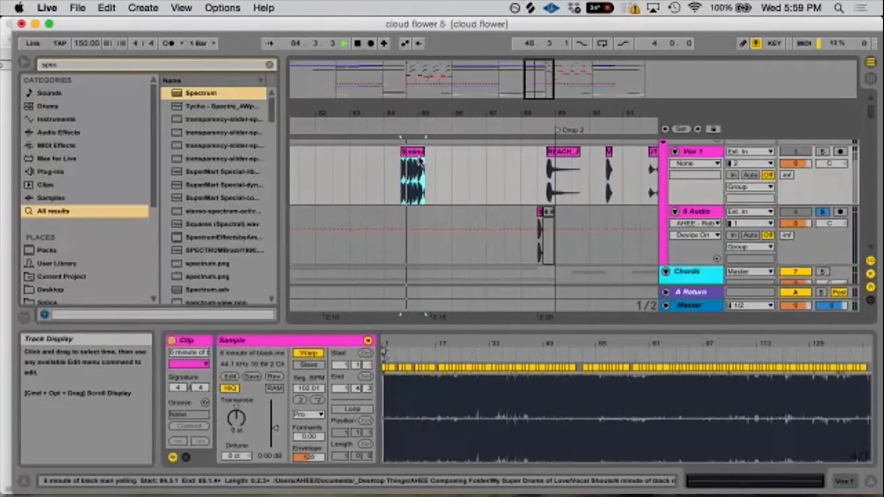
- Solo Vox 1 and play the pasted yelling vocal clip
left_click(823, 152)
key("space")
left_click_drag(430, 113, 432, 150)
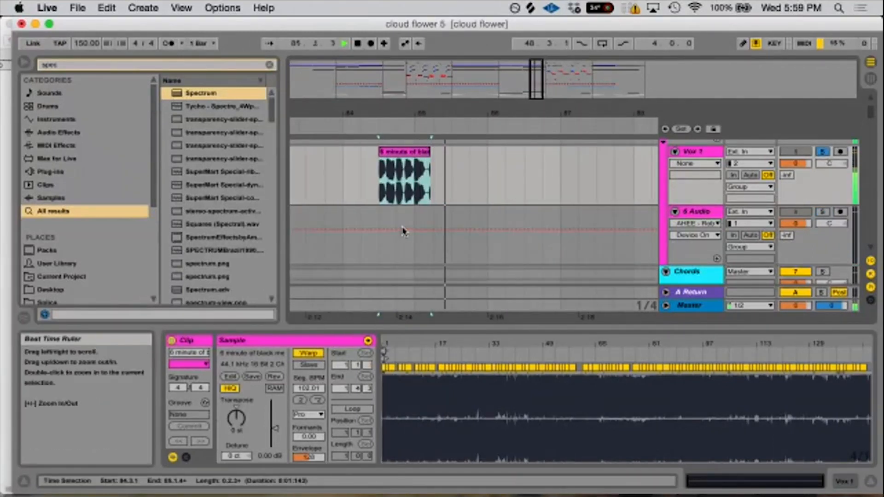
- Stretch the yelling clip by doubling its original tempo three times to 816.10 BPM
left_click(317, 401)
left_click(316, 401)
left_click(317, 401)
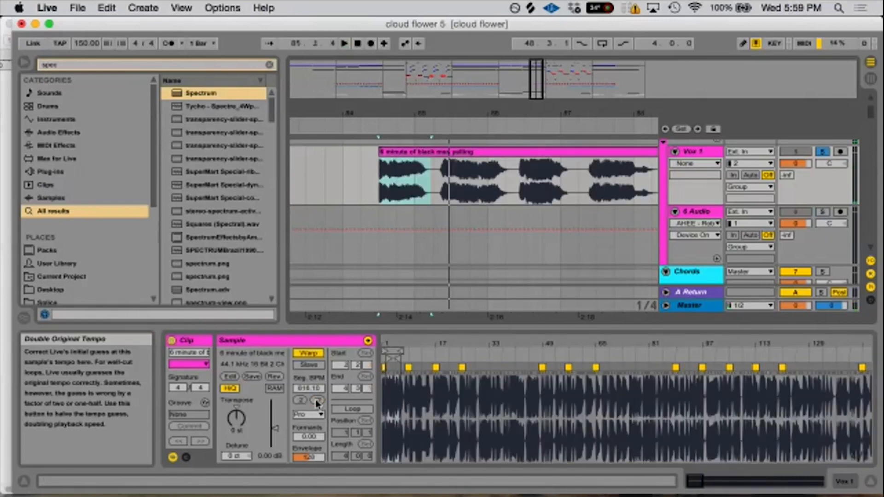
left_click_drag(446, 113, 419, 97)
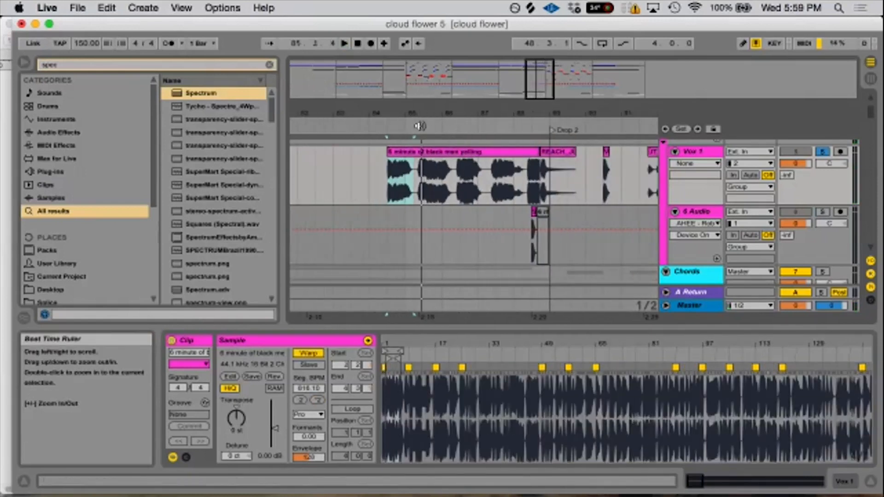
- Try the Tones warp mode on the yelling clip, switch it to Texture and start playback
left_click(308, 415)
left_click(311, 440)
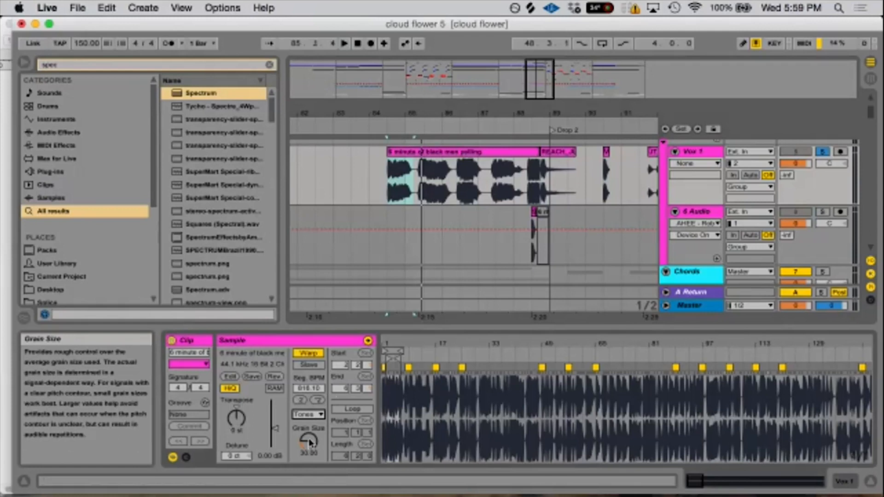
left_click(311, 414)
left_click(306, 443)
key("space")
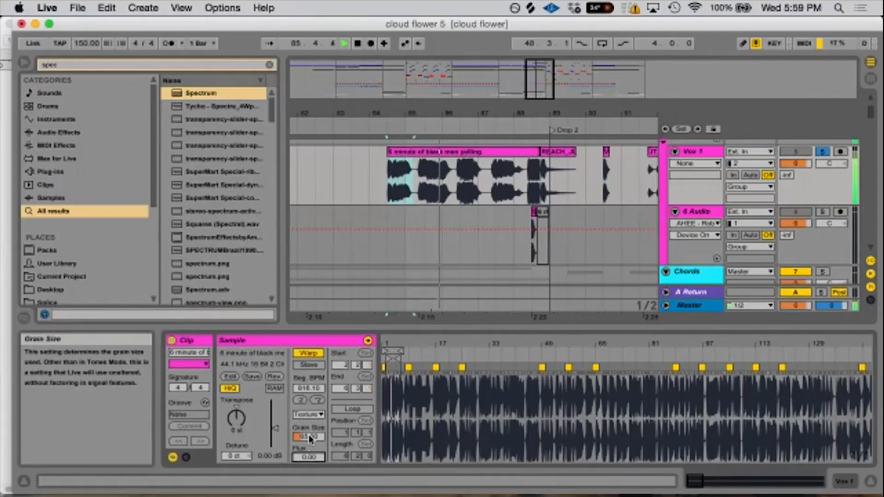
- Set the clip's Texture grain size to 2 and sweep it up to 263.00 during playback
type("2")
key("Return")
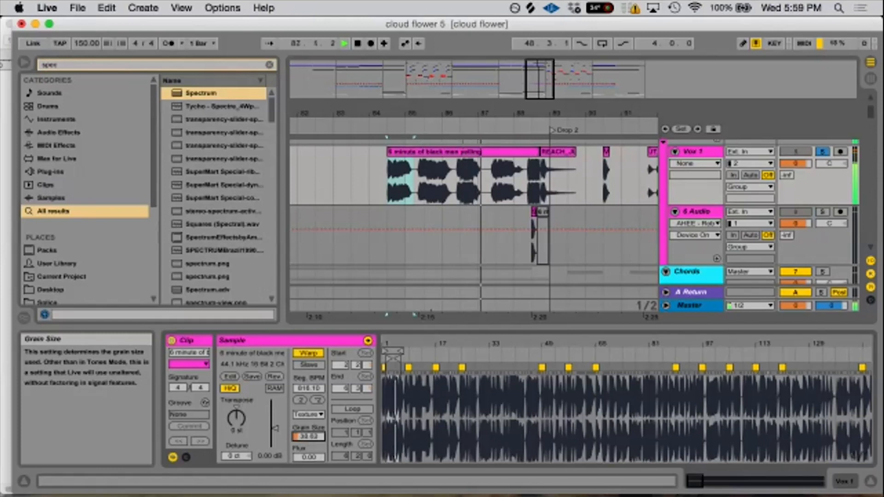
left_click_drag(308, 437, 309, 377)
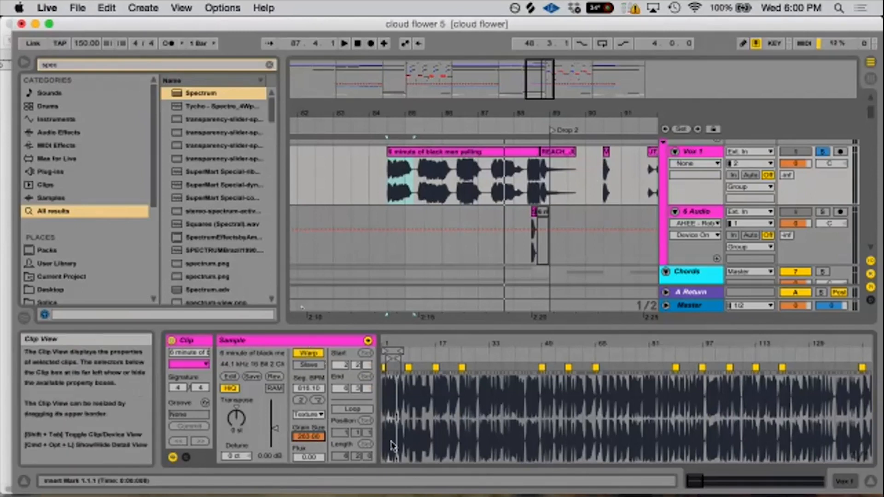
left_click_drag(309, 441, 309, 405)
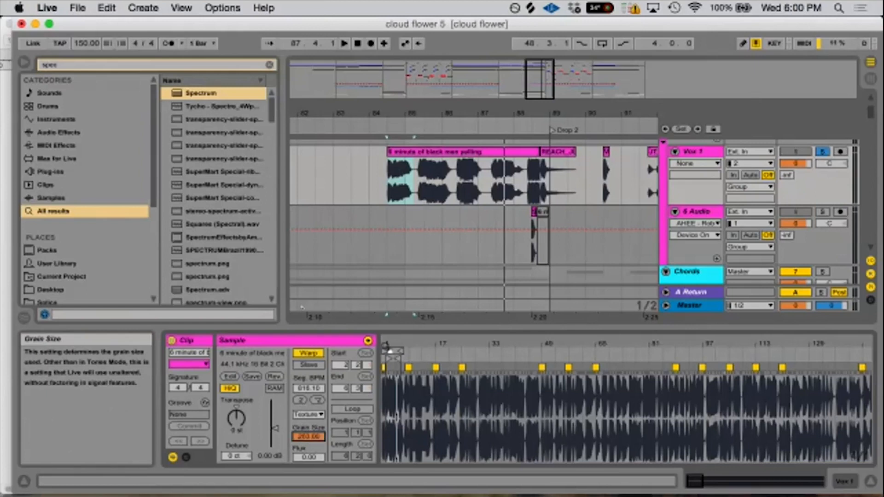
- Insert an audio track below Vox 1 and set its audio input to Vox 1
right_click(705, 150)
left_click(722, 251)
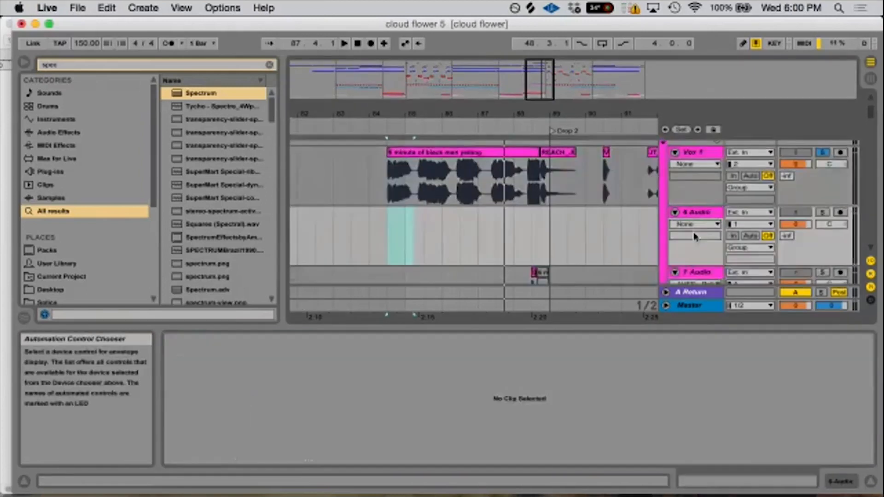
left_click(749, 212)
left_click(749, 212)
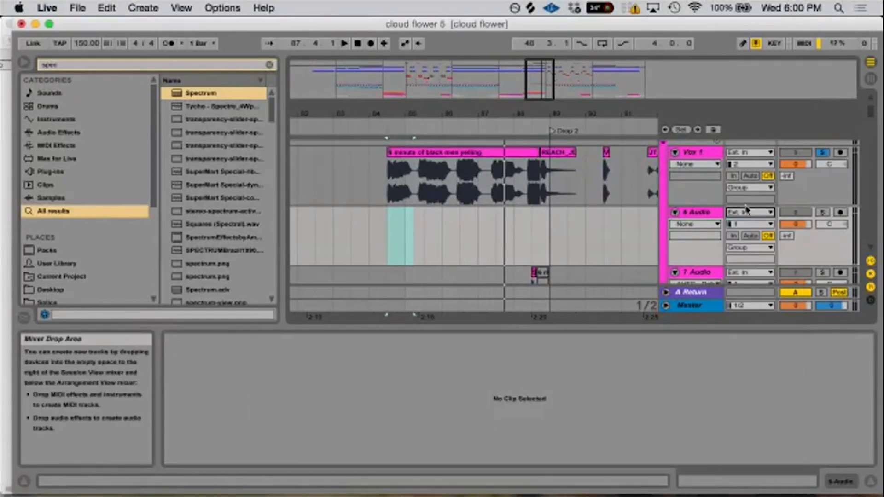
left_click(746, 212)
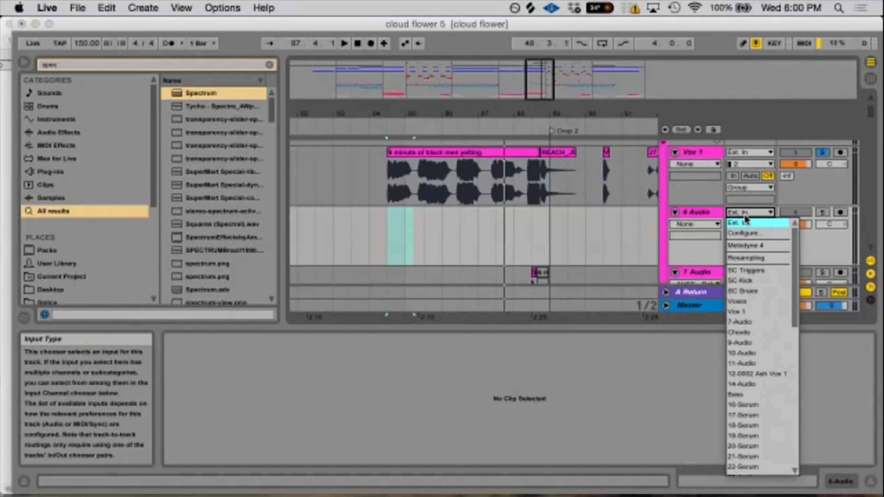
left_click(757, 312)
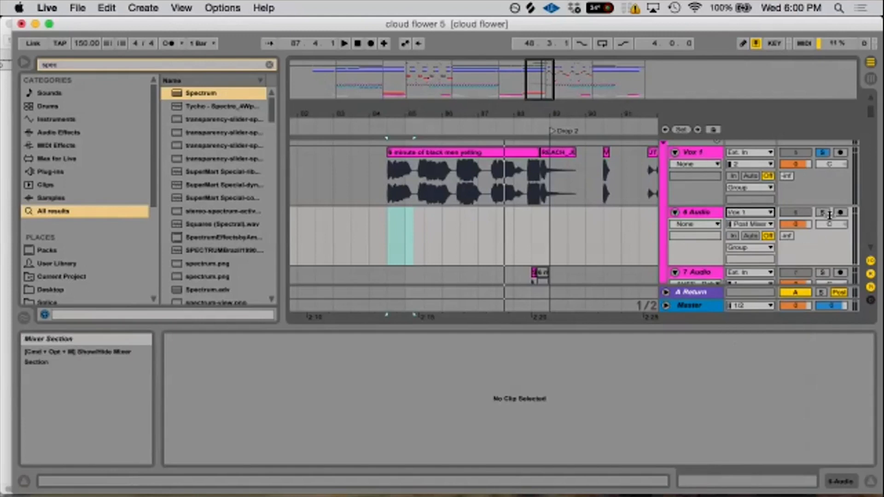
- Loop from 84.3.1 to Drop 2 and record Vox 1 into the new audio track while sweeping the clip's grain size
left_click_drag(384, 230, 545, 248)
key("super+l")
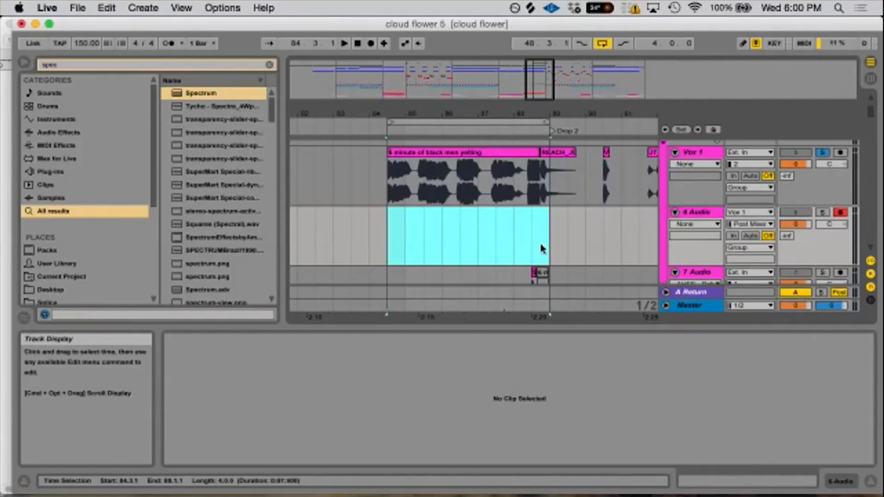
left_click(371, 43)
left_click(437, 159)
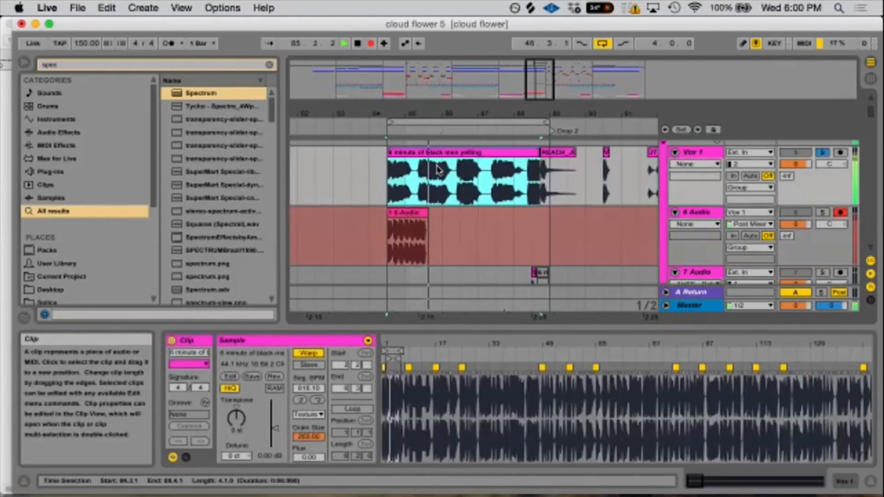
mouse_move(307, 437)
left_mouse_down()
mouse_move(307, 486)
mouse_move(308, 437)
left_mouse_up()
key("space")
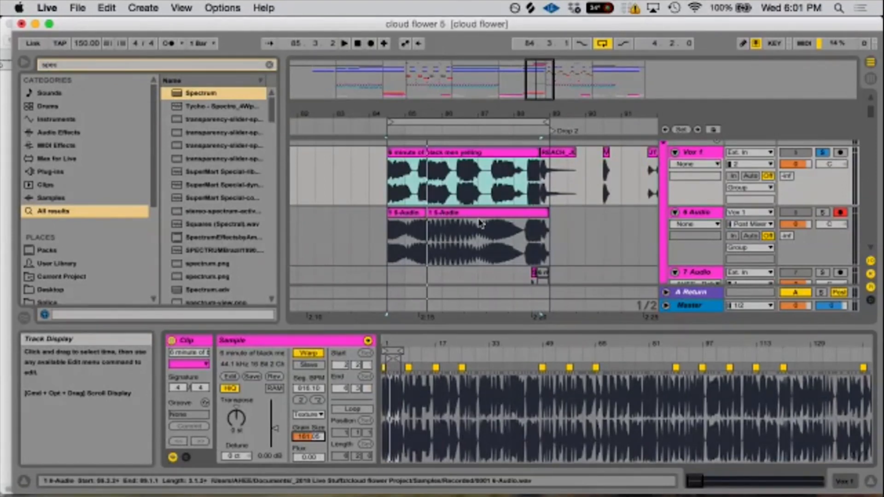
- Unsolo Vox 1 and deactivate both recorded 6-Audio clips and the stretched yelling clip
left_click(827, 157)
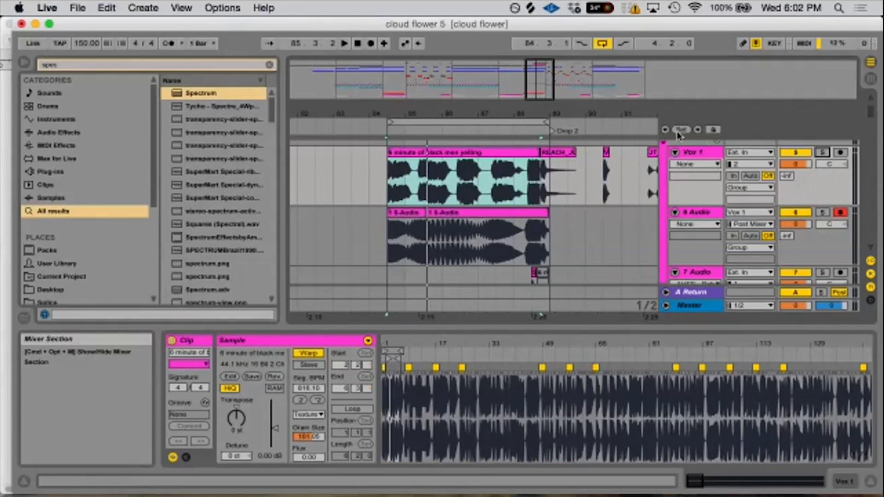
left_click(463, 218)
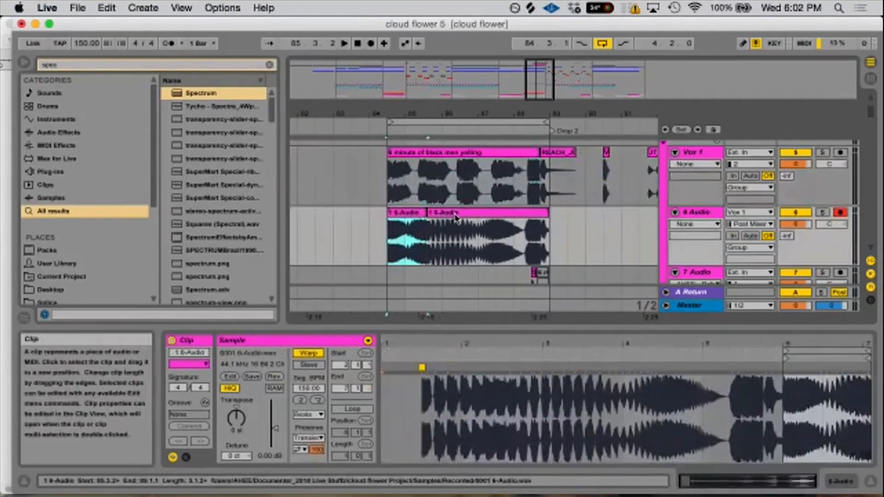
left_click(459, 218, "shift")
key("0")
left_click(446, 150)
key("0")
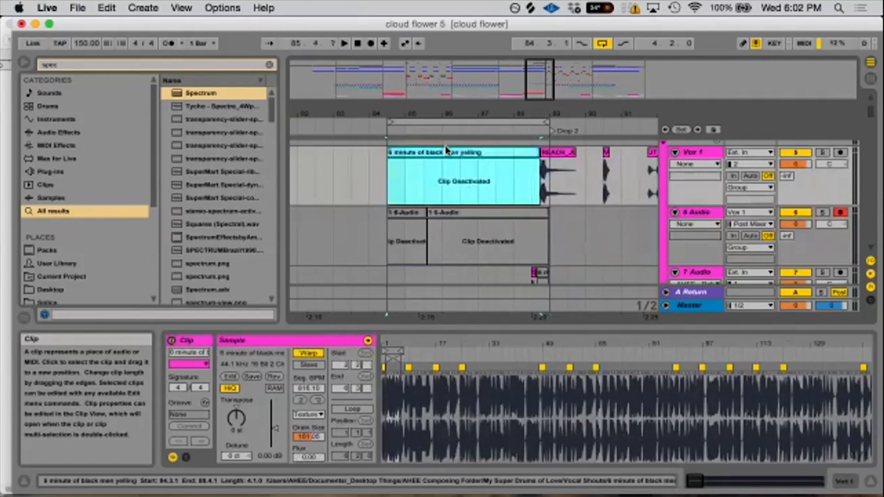
- Show the devices of 10 Audio and deactivate its middle Cloud_Koto clip in Drop 2
scroll(570, 237, "down", 5)
left_click_drag(593, 113, 508, 99)
left_click(494, 180)
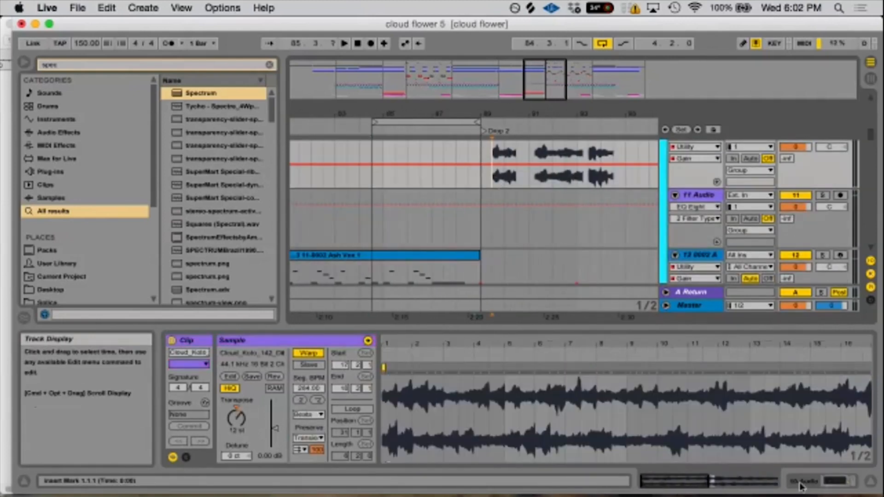
left_click(838, 482)
scroll(625, 302, "up", 4)
scroll(625, 303, "down", 3)
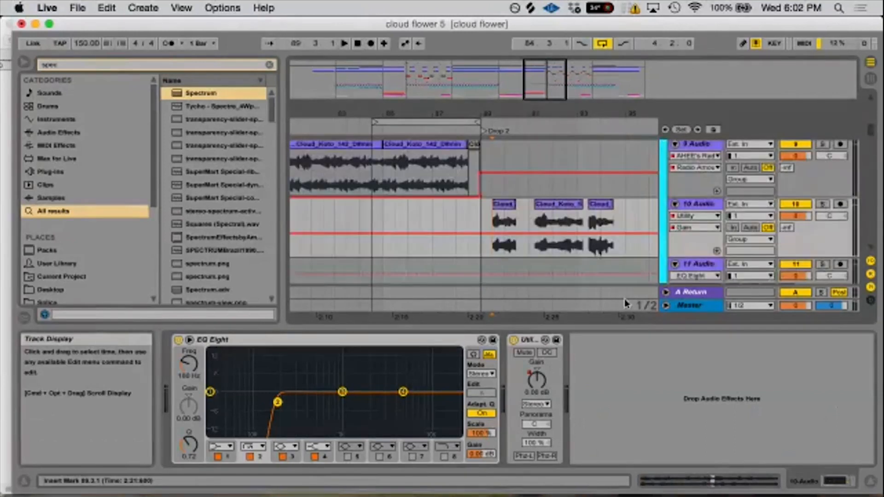
left_click(556, 206)
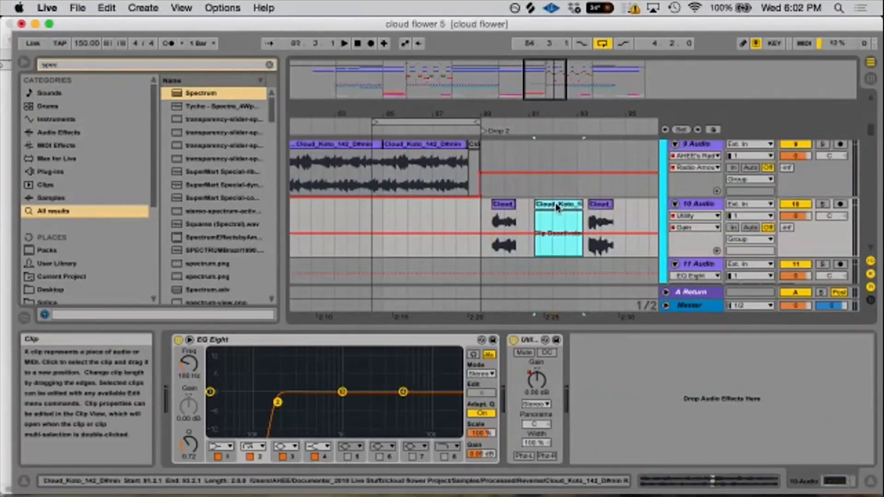
key("0")
left_click(504, 206)
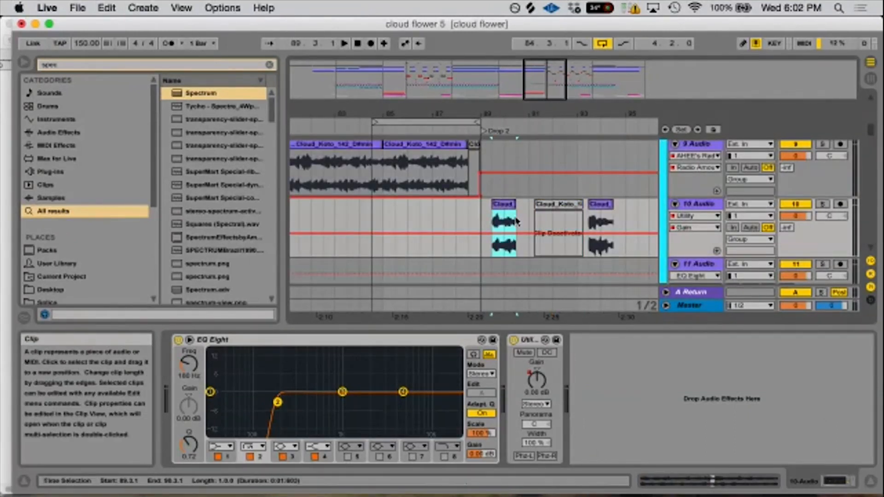
- Select the first Drop 2 clip on the 17-Serum track in the Bass group and solo the track
scroll(535, 238, "down", 4)
scroll(548, 259, "up", 4)
scroll(550, 257, "down", 8)
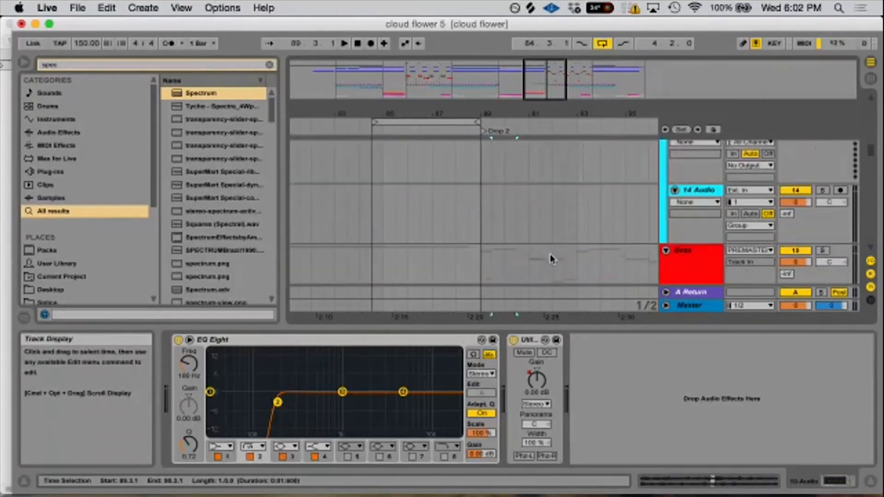
left_click(501, 210)
left_click(501, 209)
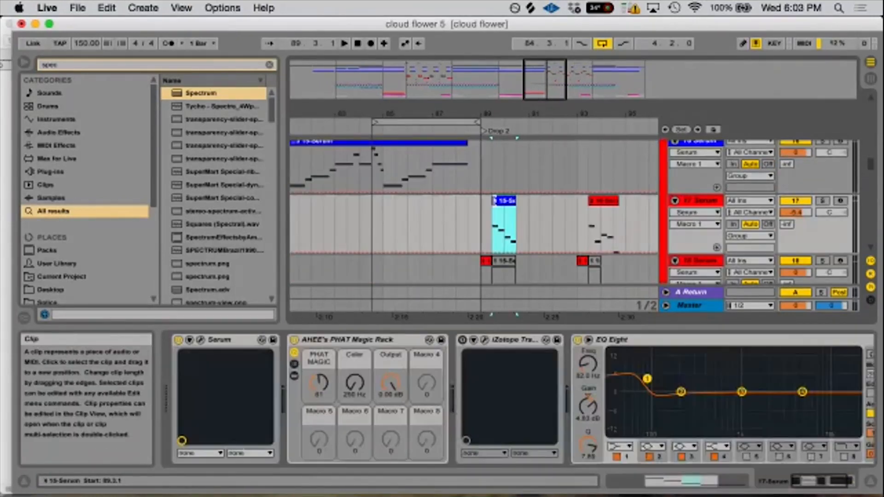
left_click(822, 201)
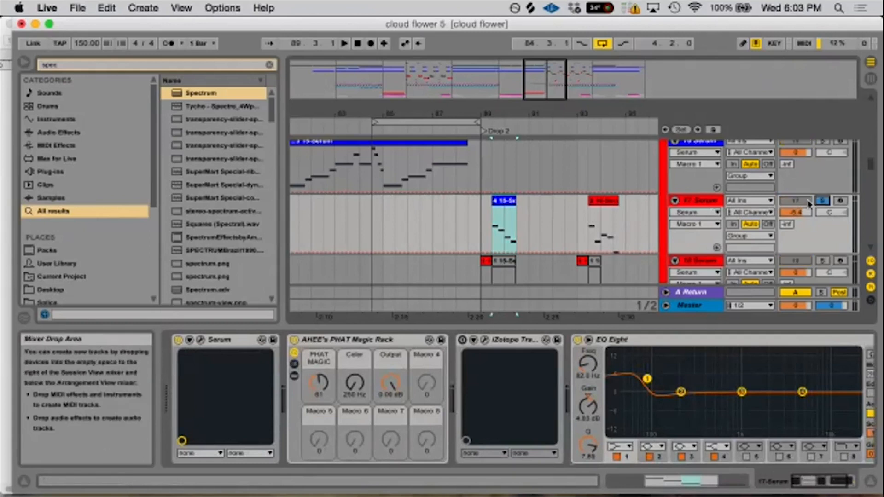
left_click(495, 202)
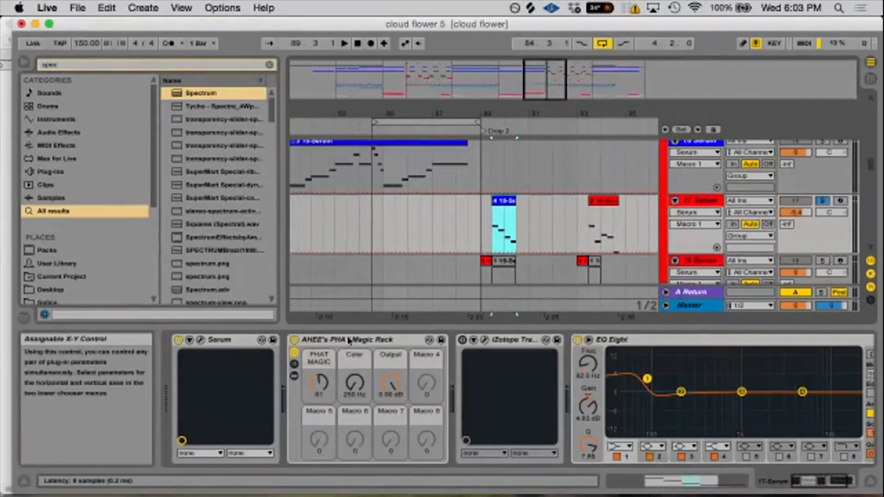
- Play the 17-Serum clip and bypass AHEE's PHAT Magic Rack and EQ Eight to compare the raw sound
left_click(305, 340)
left_click(587, 341)
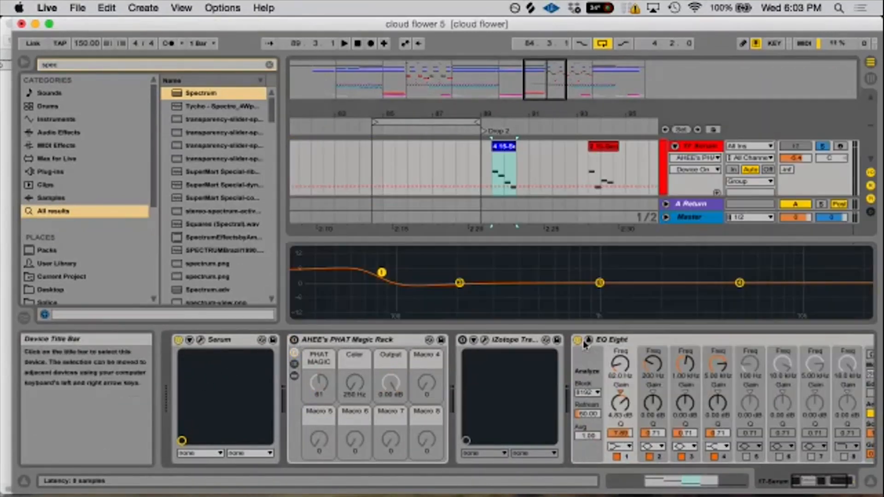
left_click(588, 341)
key("space")
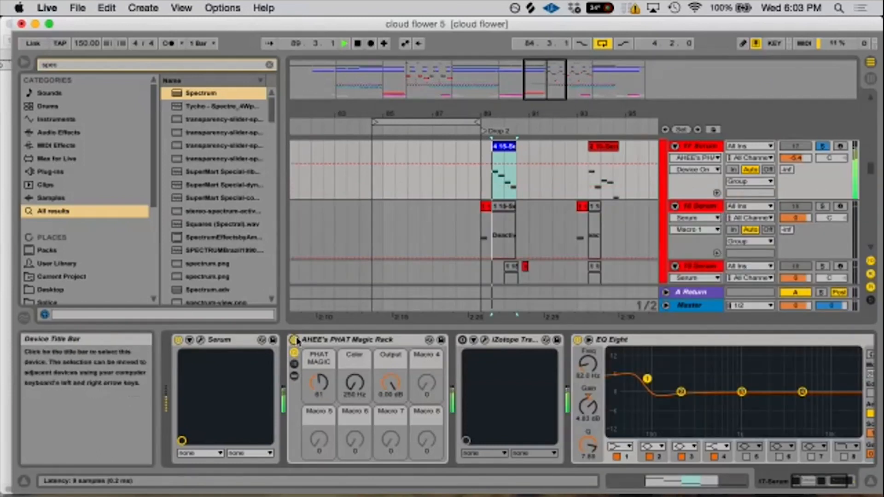
key("space")
left_click(294, 341)
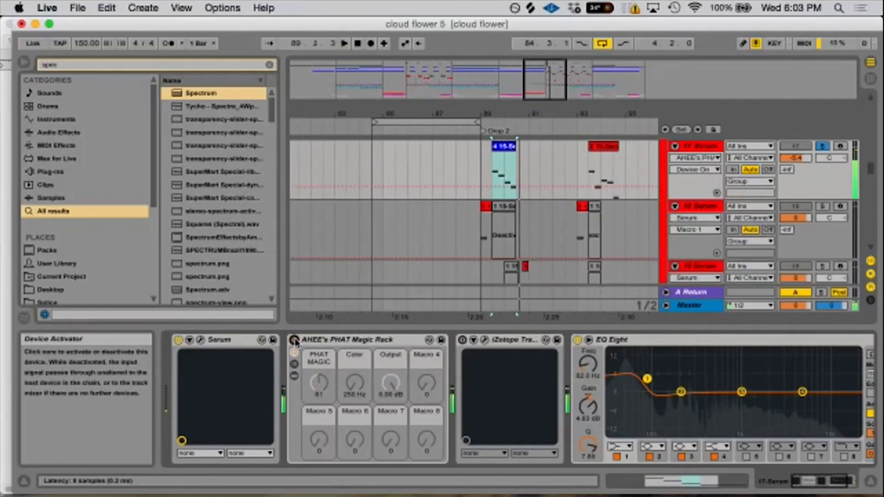
left_click(578, 340)
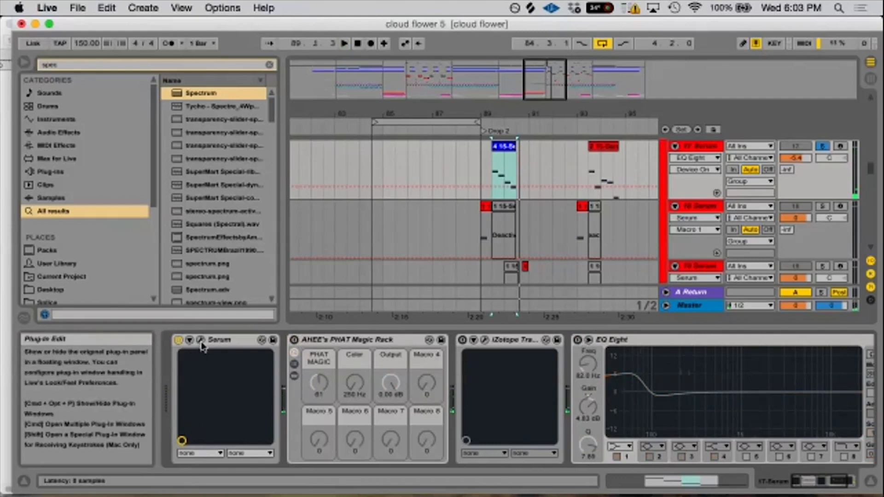
- Open the 17-Serum synth's effects and toggle its Distortion and Phaser off and on to compare the sound
left_click(200, 340)
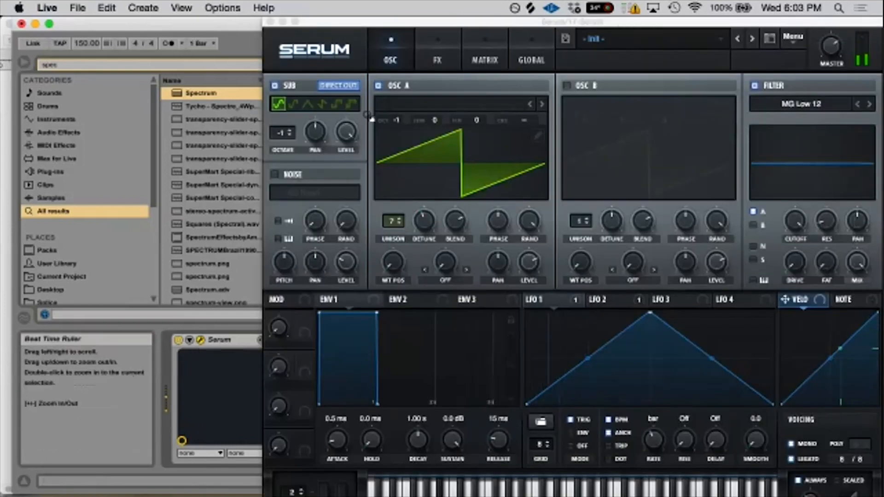
left_click(437, 56)
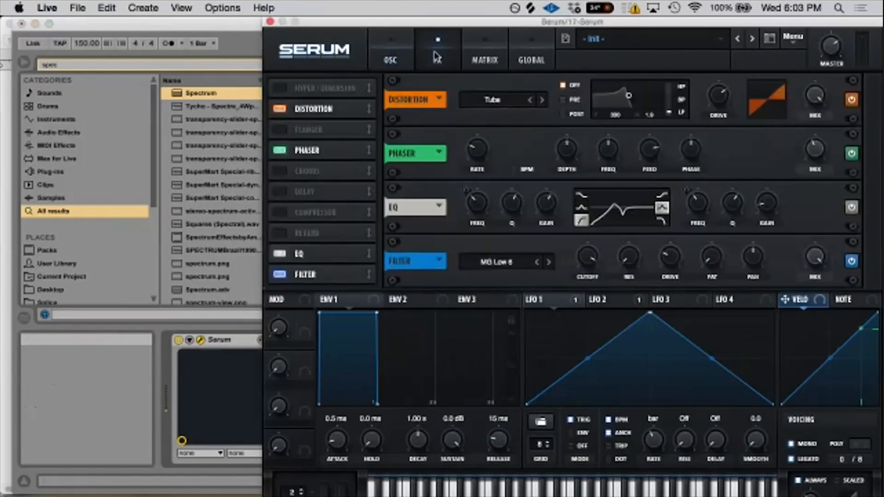
left_click(279, 111)
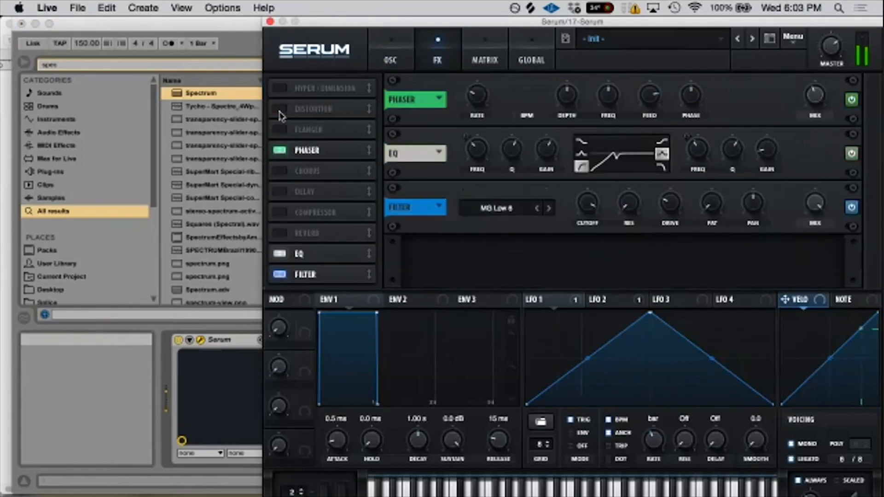
left_click(280, 111)
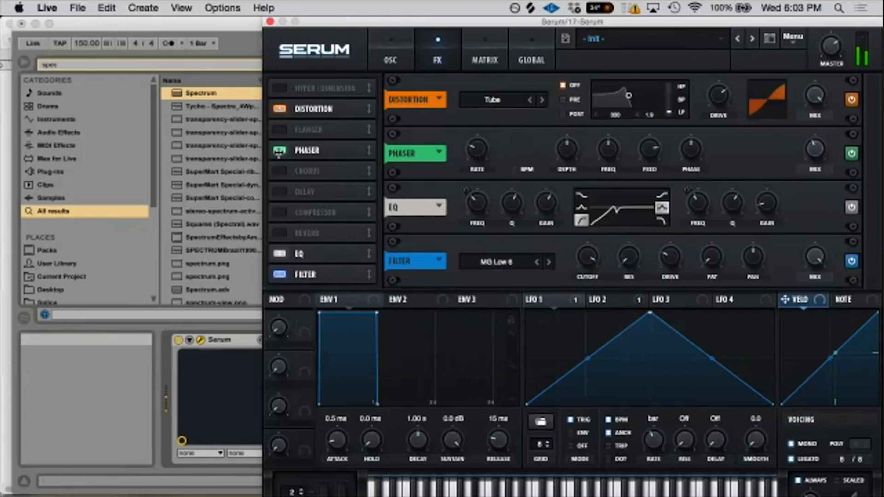
left_click(279, 152)
left_click(279, 152)
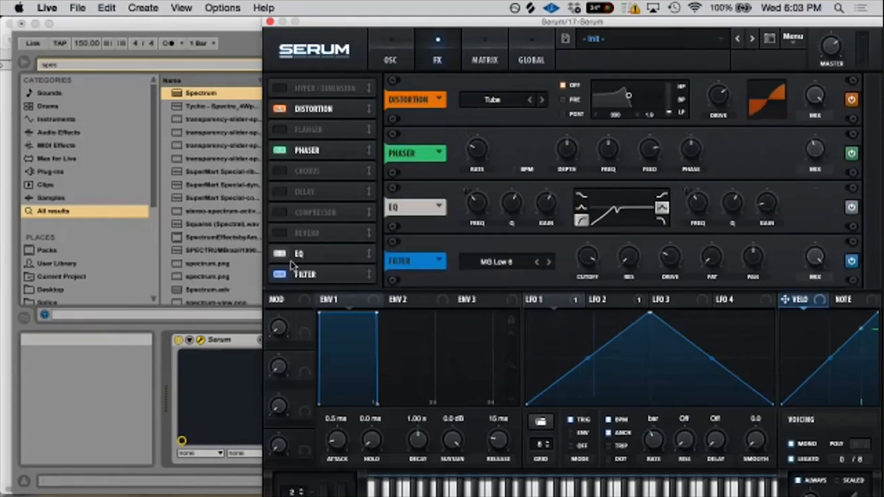
- Review Serum's oscillator settings and effects chain, and close the plug-in window
left_click(391, 46)
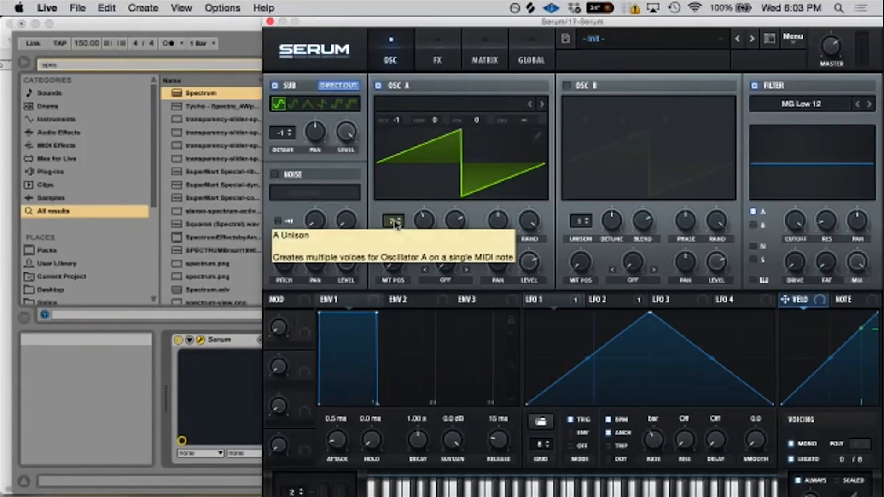
left_click(439, 49)
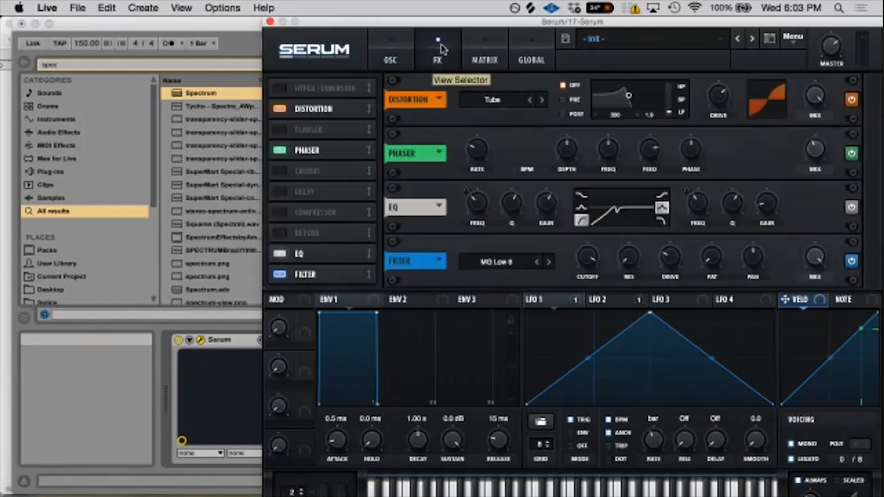
left_click(395, 55)
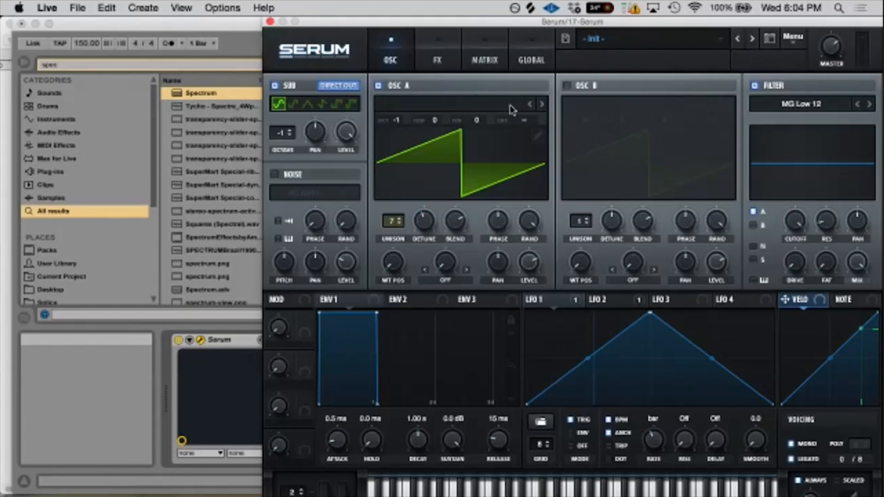
left_click(271, 21)
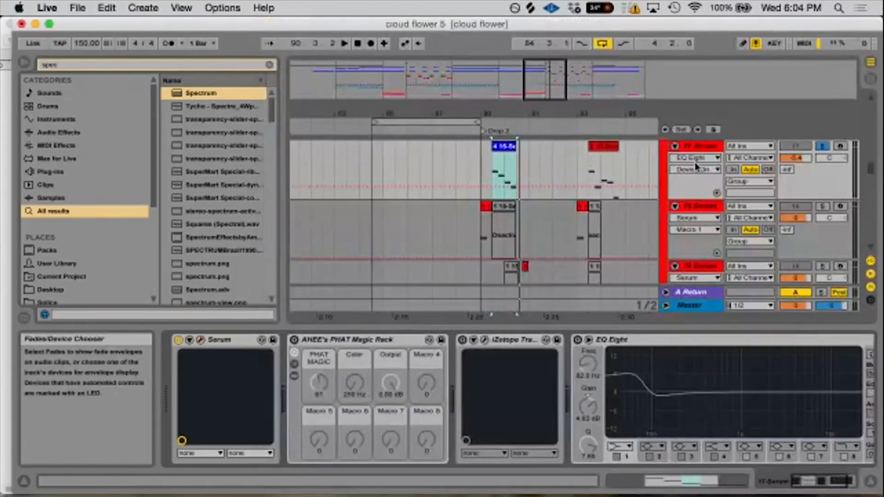
- Collapse the Bass, vocal and Chords groups so the arrangement shows only the group tracks
left_click(670, 206)
left_click(670, 242)
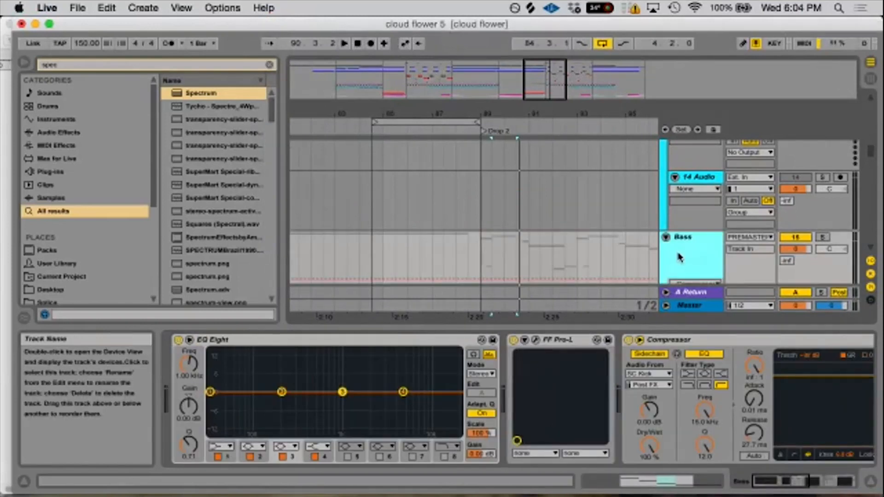
scroll(713, 199, "up", 3)
scroll(713, 199, "up", 3)
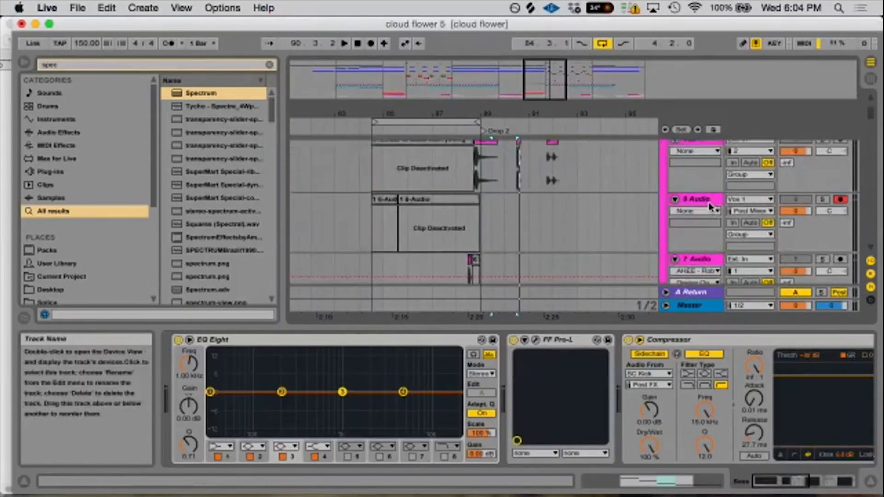
scroll(711, 207, "up", 3)
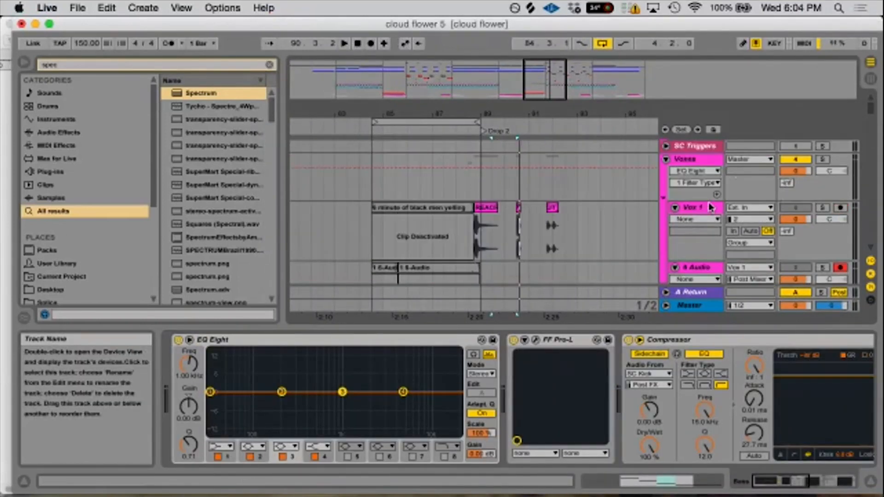
scroll(668, 160, "up", 3)
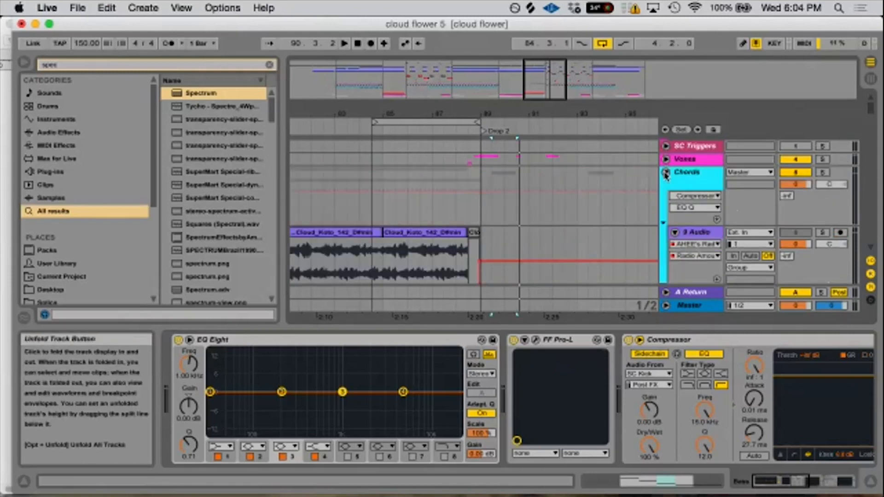
left_click(666, 172)
left_click(665, 197)
scroll(665, 249, "down", 4)
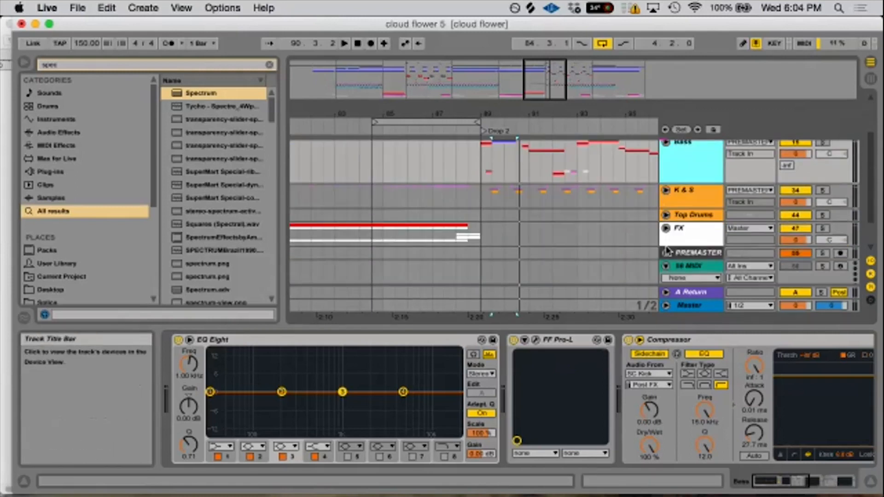
scroll(665, 237, "down", 2)
scroll(666, 237, "up", 5)
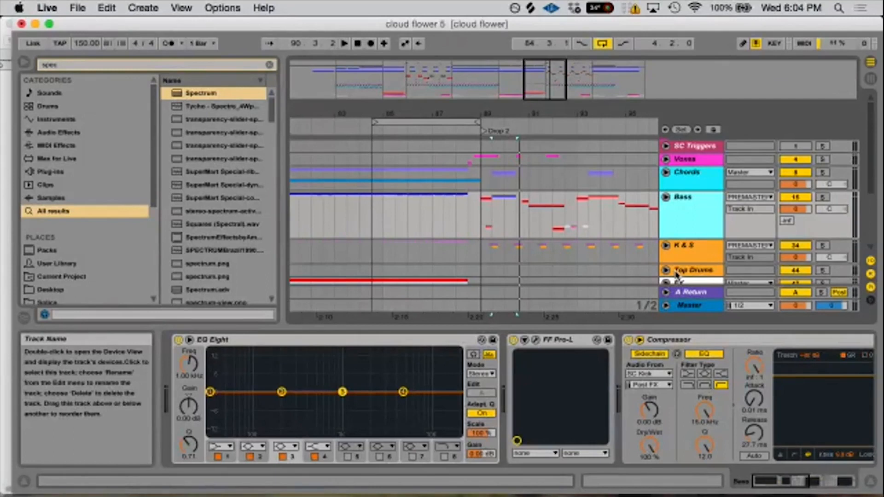
- View the Master track's devices, and open the FF Pro-L limiter on the Bass group
left_click(701, 307)
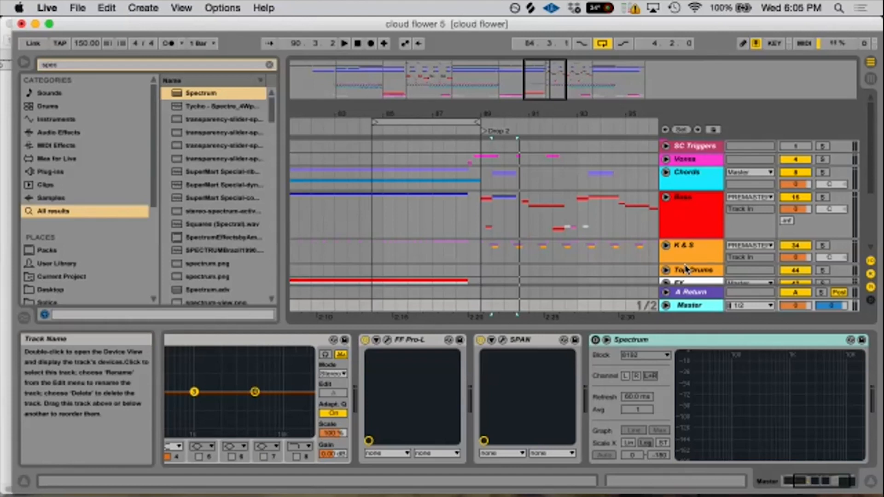
left_click(700, 230)
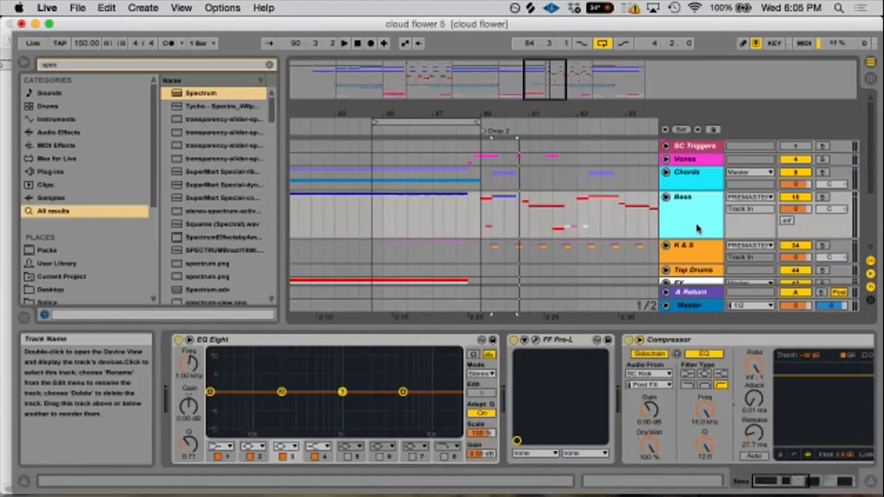
left_click(535, 341)
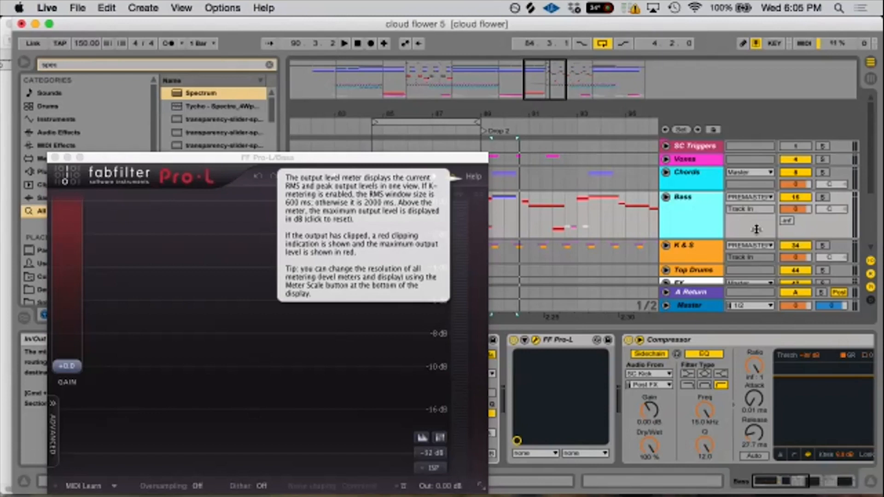
- Compare the device chains of the Chords, Bass, K & S and Top Drums groups
left_click(696, 187)
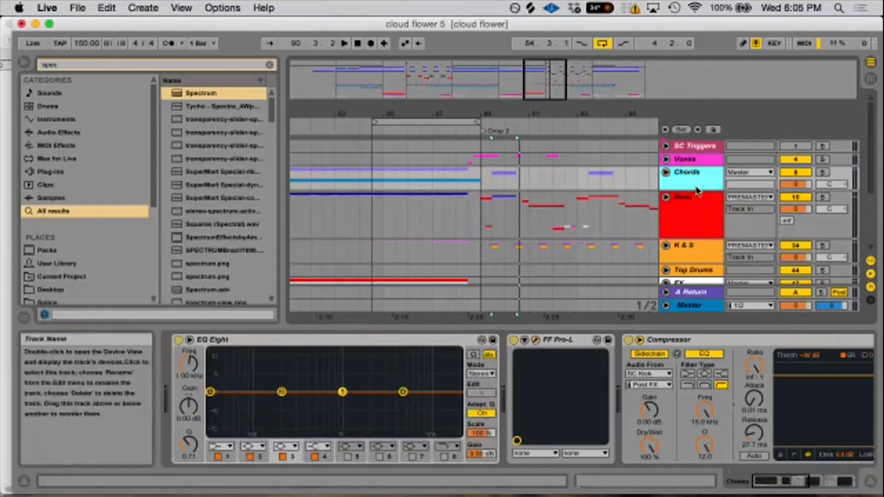
left_click(699, 208)
left_click(703, 249)
scroll(705, 253, "down", 2)
left_click(703, 242)
left_click(702, 229)
left_click(705, 244)
left_click(700, 228)
left_click(695, 244)
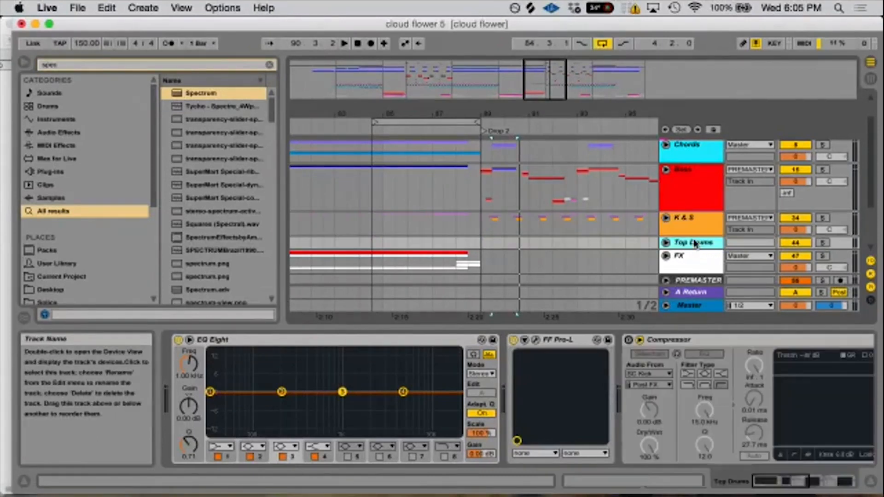
left_click(690, 230)
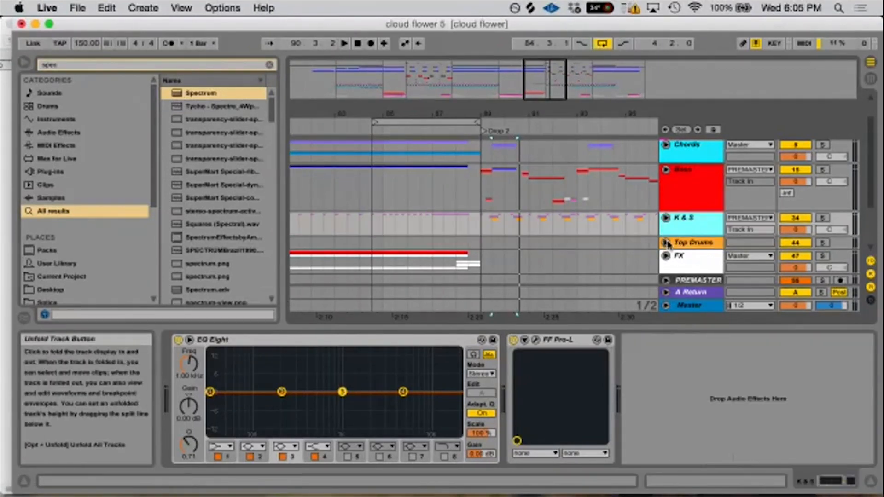
- Examine the devices on the FX group and the FF Pro-L limiter on the PREMASTER track
left_click(680, 261)
scroll(676, 244, "down", 3)
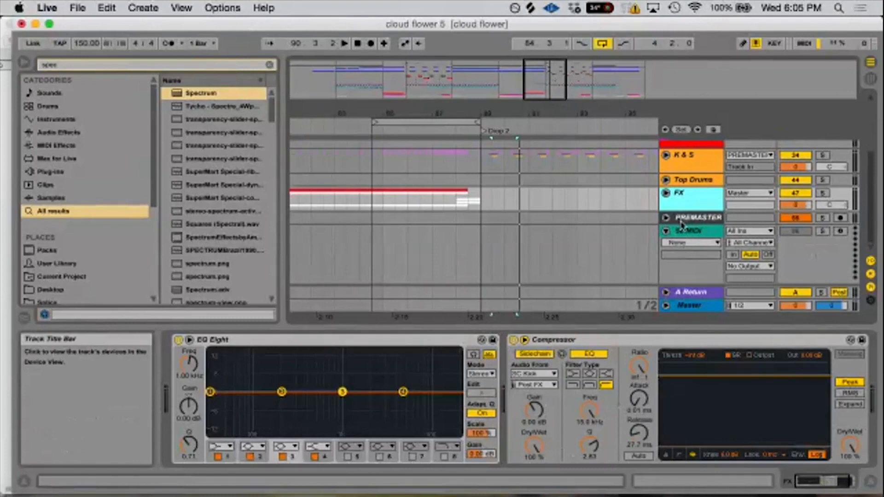
left_click(695, 220)
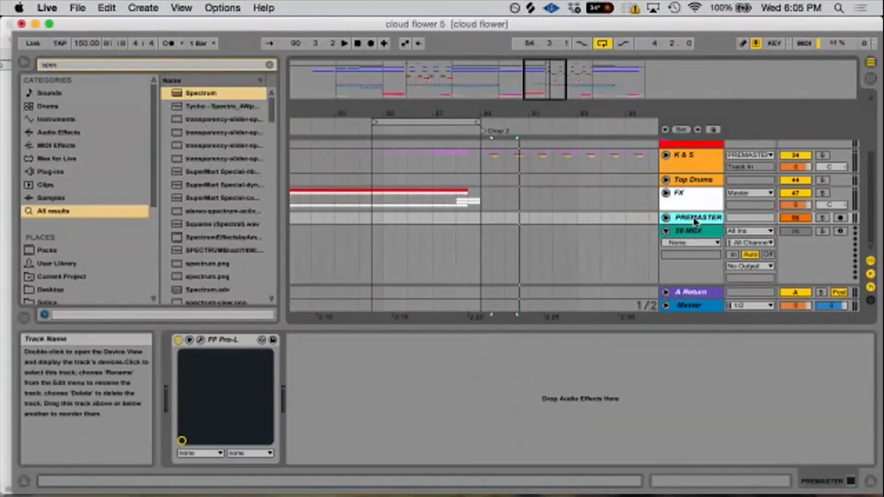
scroll(696, 221, "up", 3)
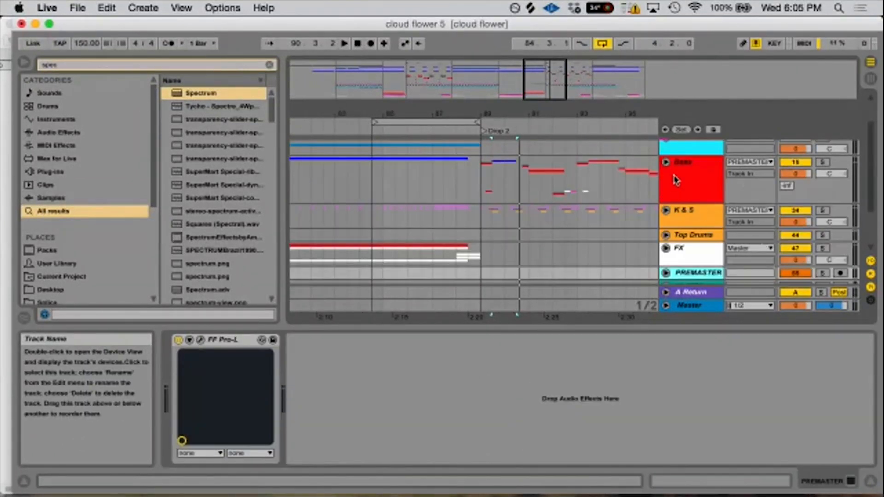
scroll(695, 171, "up", 3)
- Compare the limiters on the Bass and K & S groups with the one on the PREMASTER track they feed
left_click(697, 217)
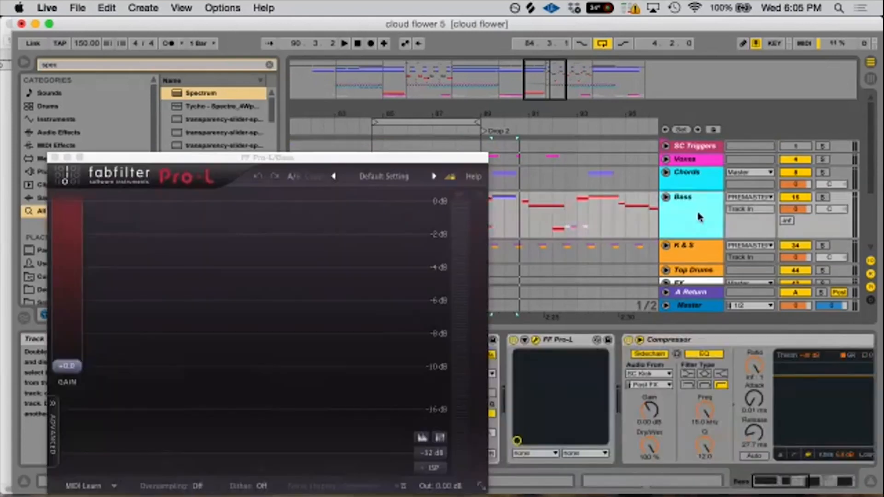
scroll(697, 211, "down", 3)
scroll(697, 212, "up", 3)
left_click(700, 247)
scroll(698, 226, "down", 4)
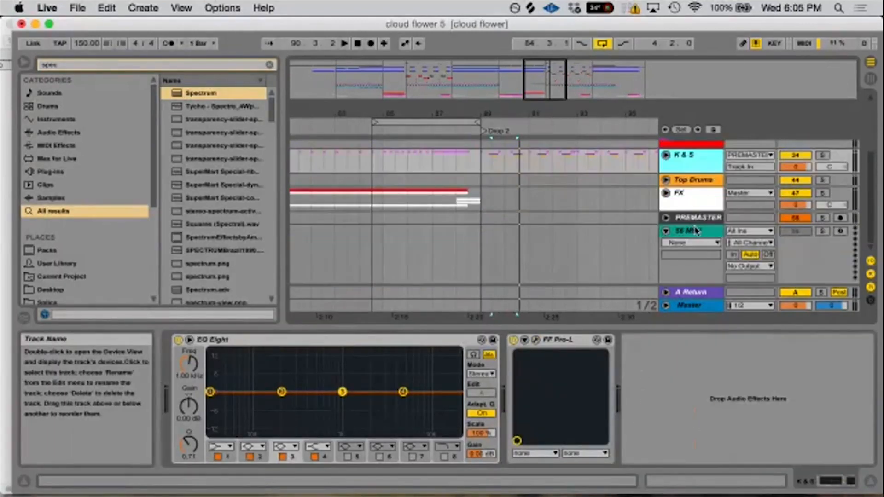
left_click(700, 220)
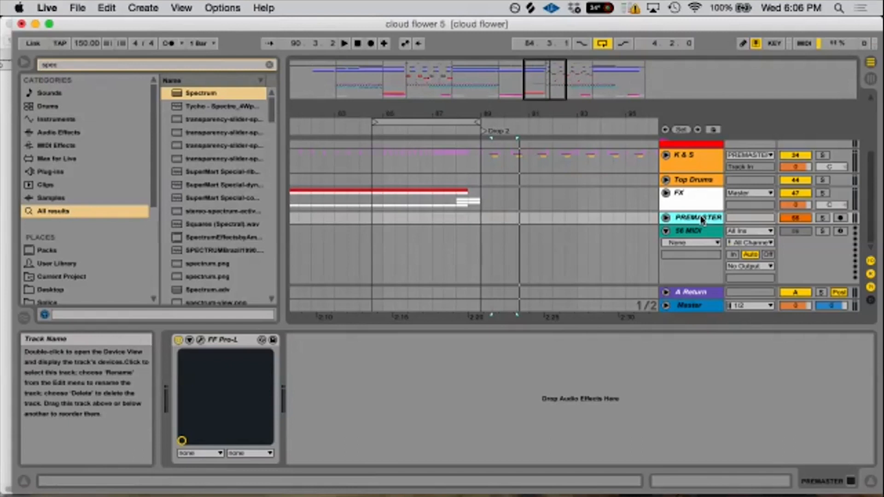
scroll(525, 237, "up", 4)
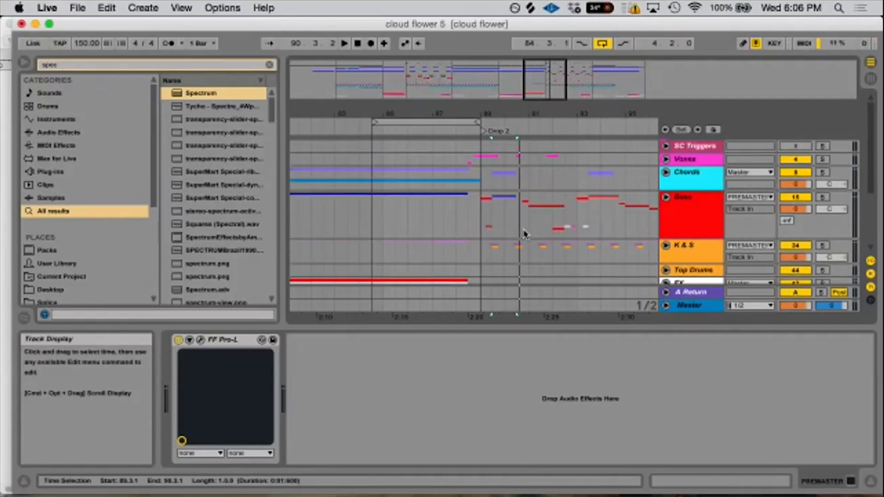
- Play Drop 2 with the Bass limiter displayed, and solo the K & S group with its FF Pro-L open
left_click(492, 219)
key("space")
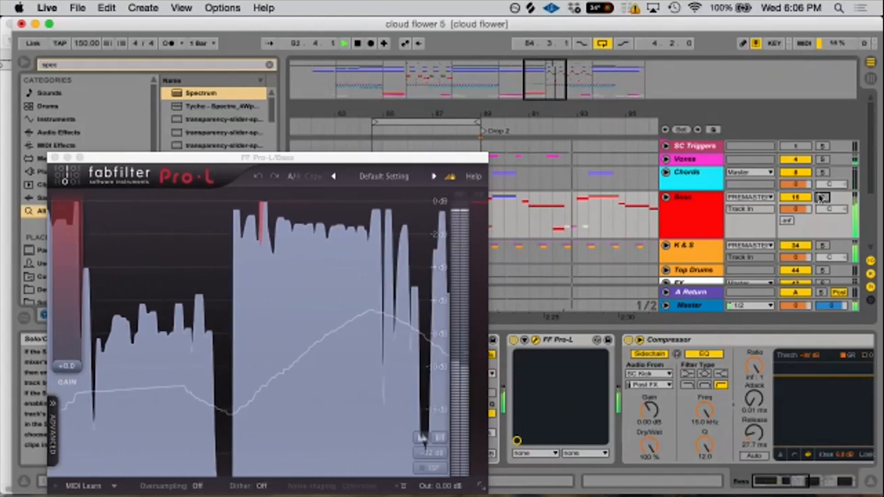
left_click(822, 245)
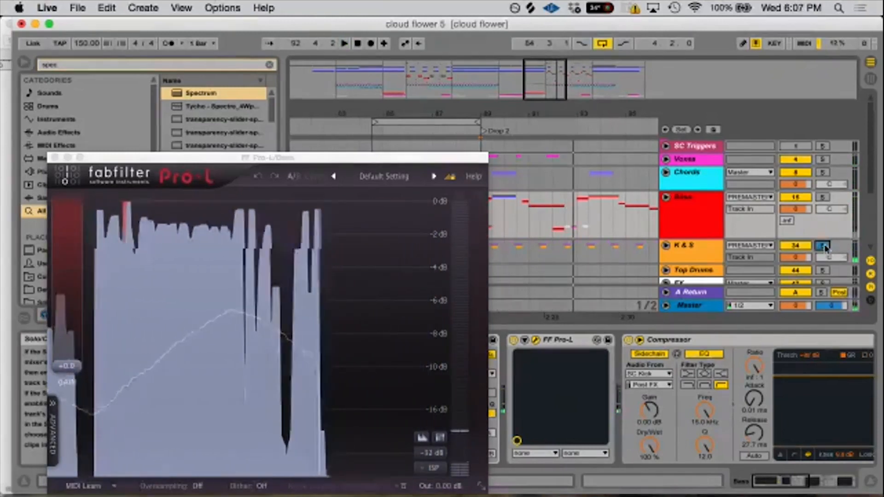
left_click(701, 248)
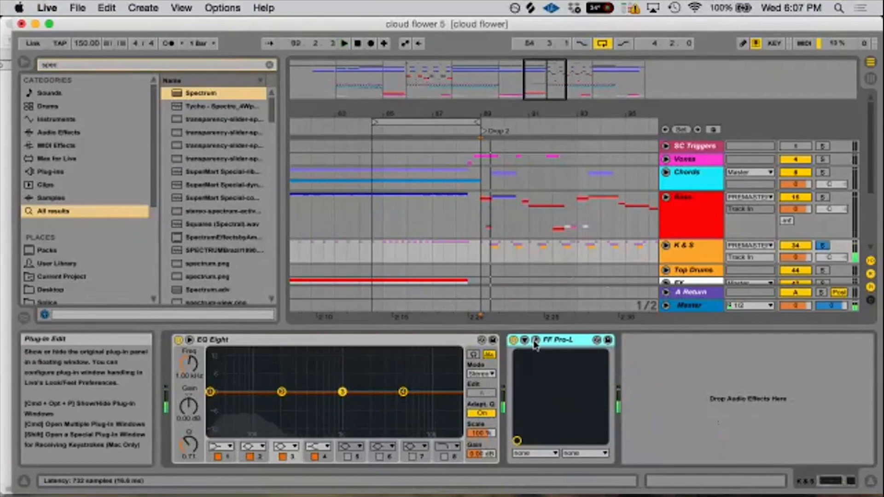
left_click(535, 340)
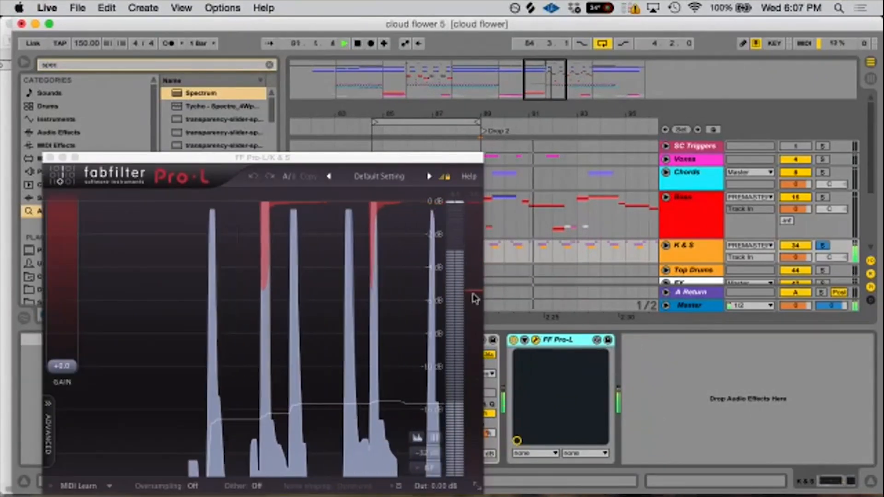
- Solo the PREMASTER track, restart playback of Drop 2 and open its FF Pro-L to watch the limiting
scroll(817, 256, "down", 3)
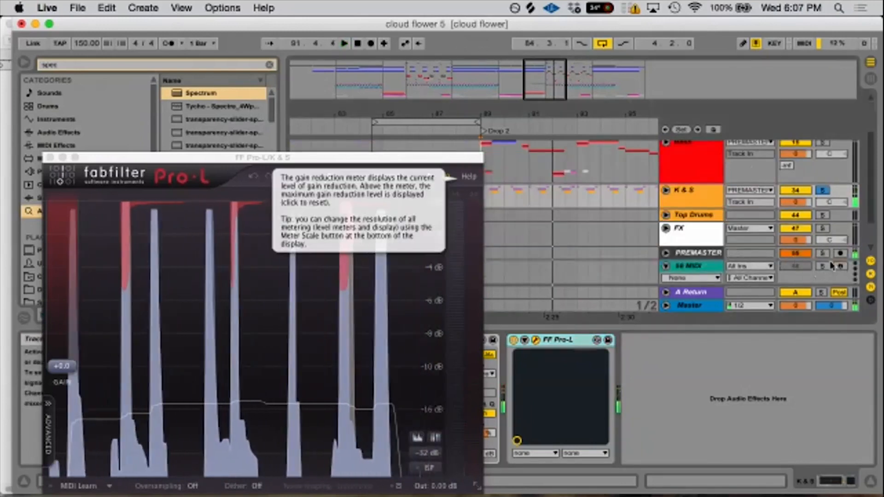
left_click(822, 254)
key("space")
key("space")
left_click(697, 253)
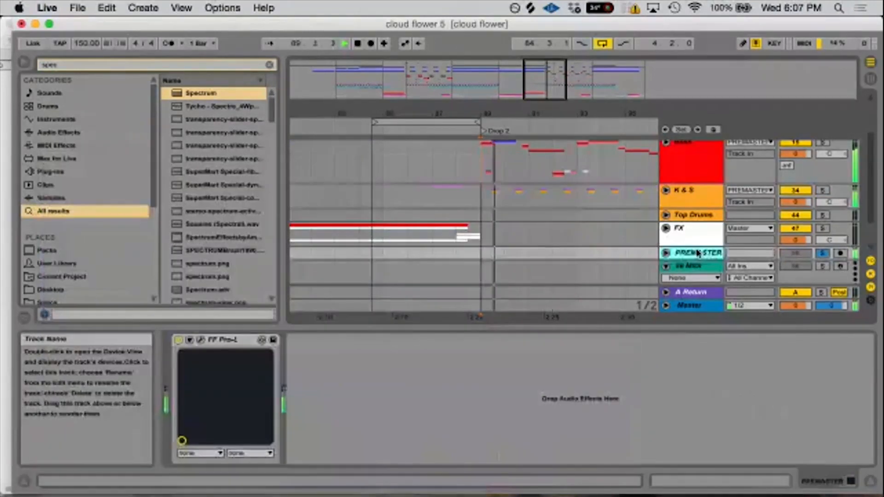
left_click(200, 340)
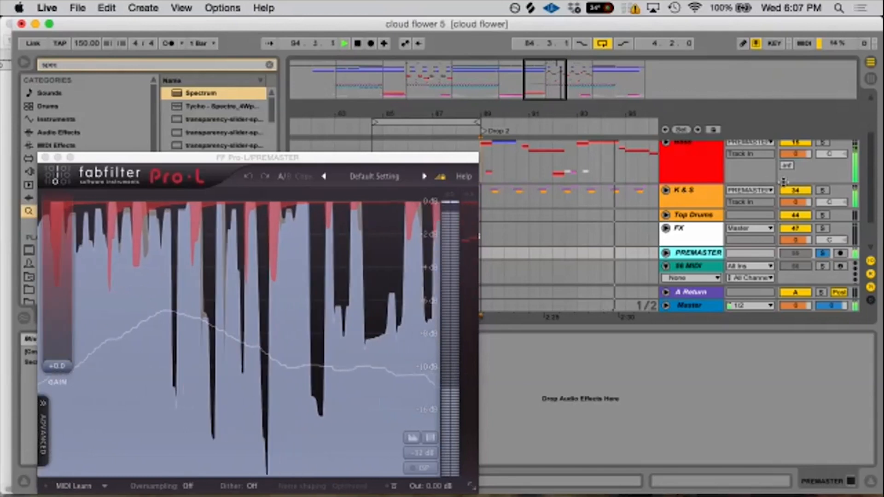
- Stop playback, clear the active solo by toggling the Bass group's solo, and close its FF Pro-L window
scroll(799, 205, "up", 5)
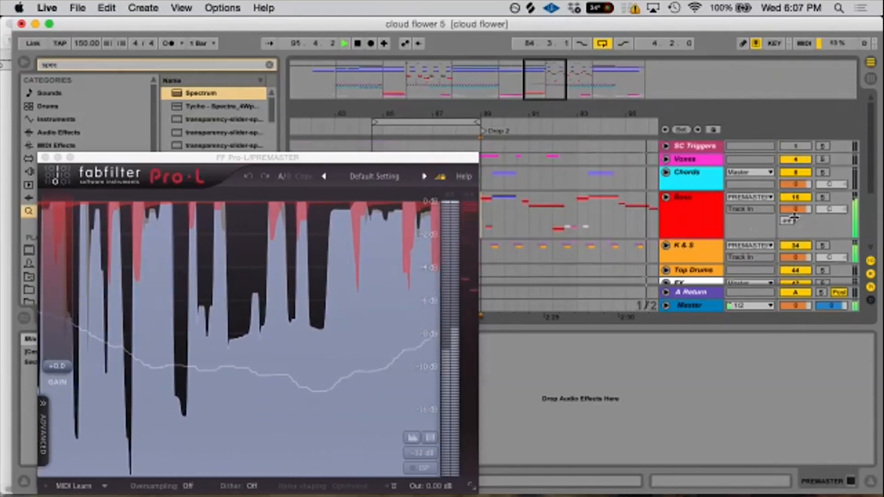
key("space")
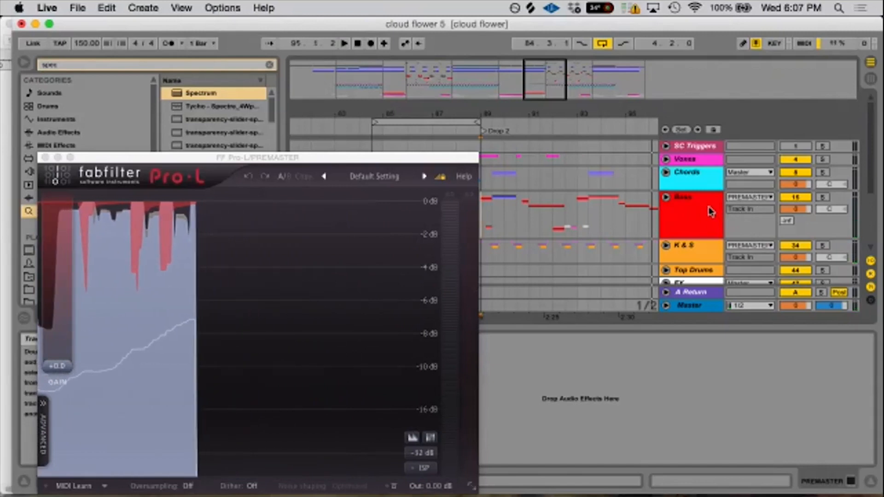
left_click(697, 211)
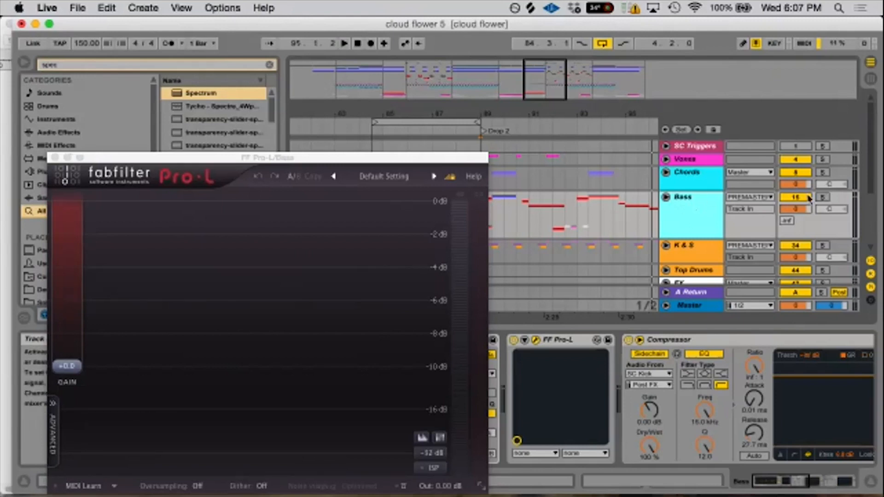
double_click(823, 198)
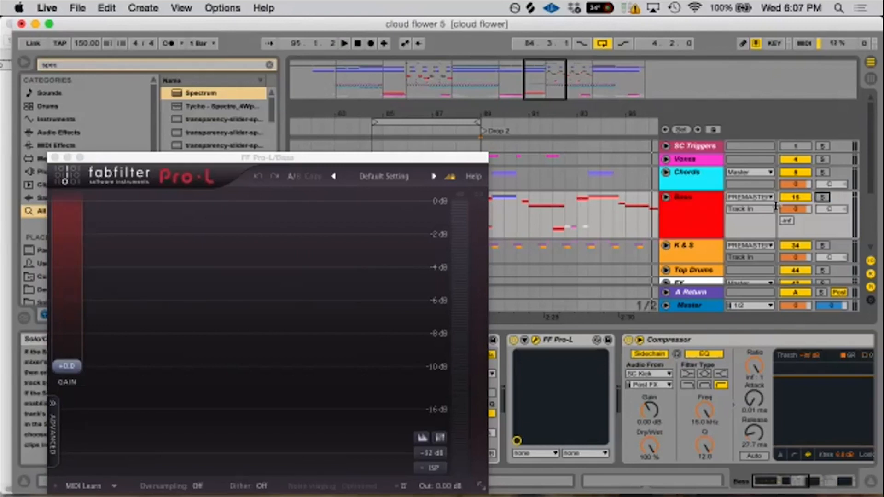
left_click(55, 158)
left_click_drag(500, 113, 461, 112)
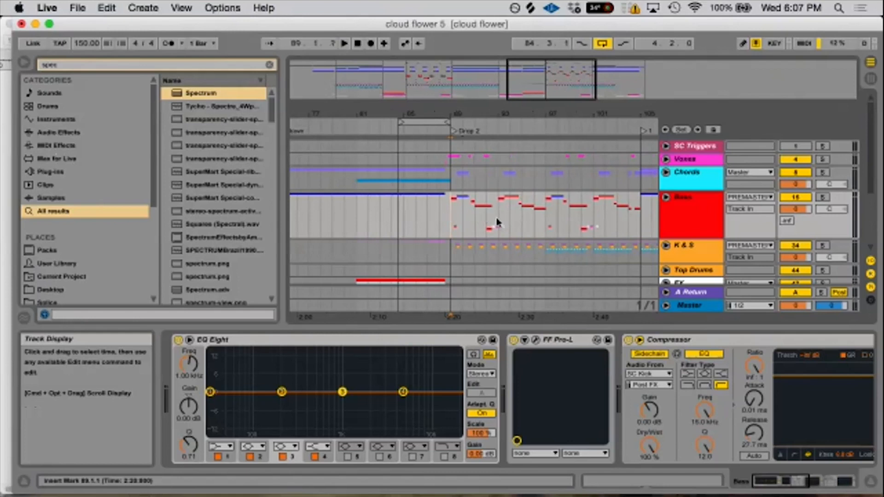
- Open the FF Pro-L on the Master track, play Drop 2 to watch its limiting, and close it
scroll(509, 223, "down", 3)
scroll(511, 223, "up", 3)
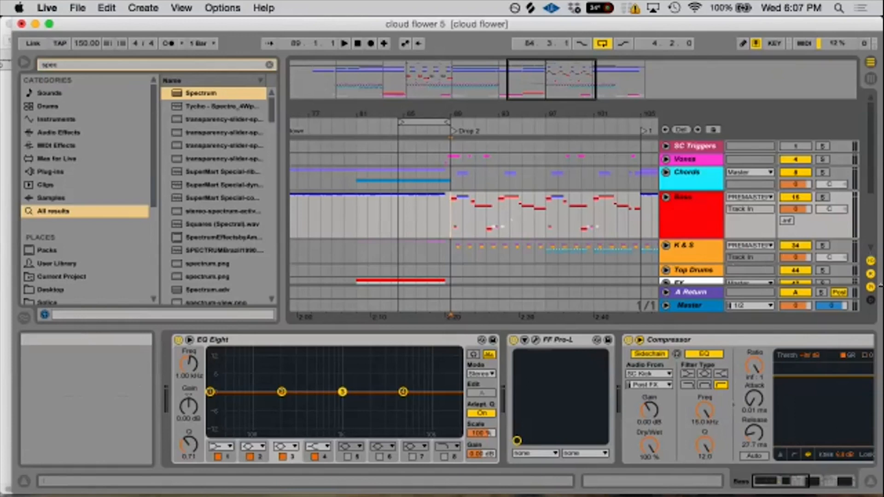
left_click(689, 308)
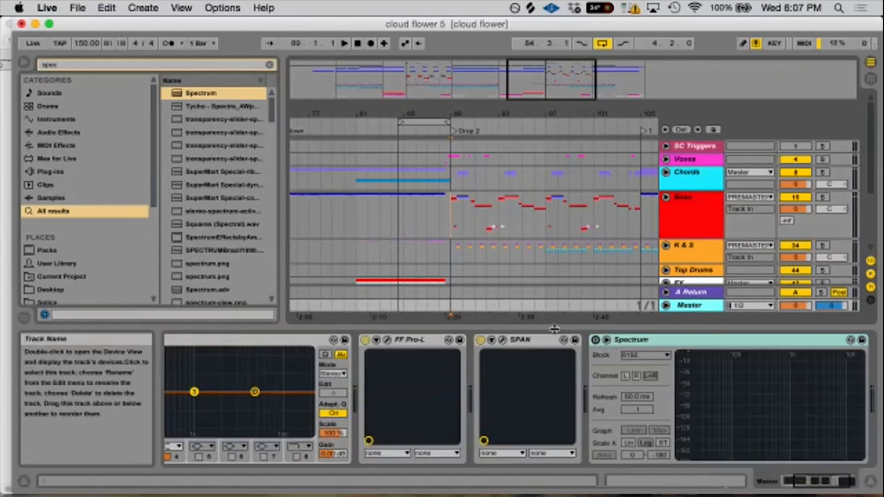
left_click(389, 341)
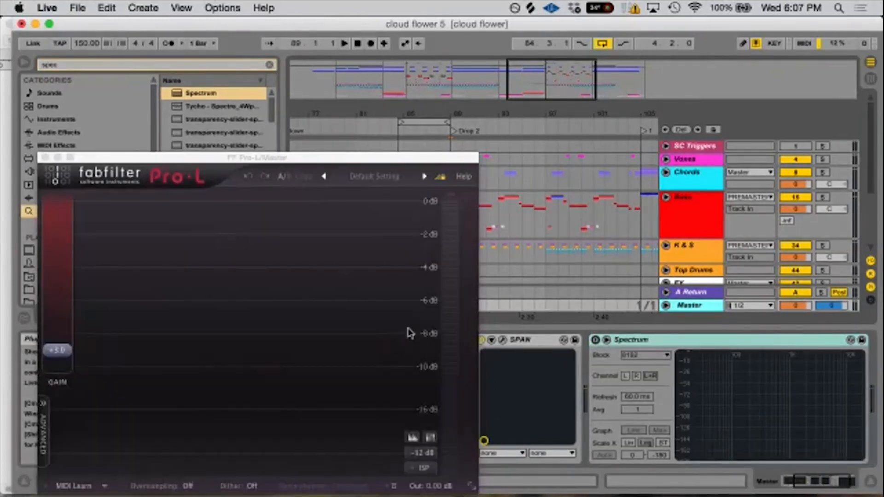
key("space")
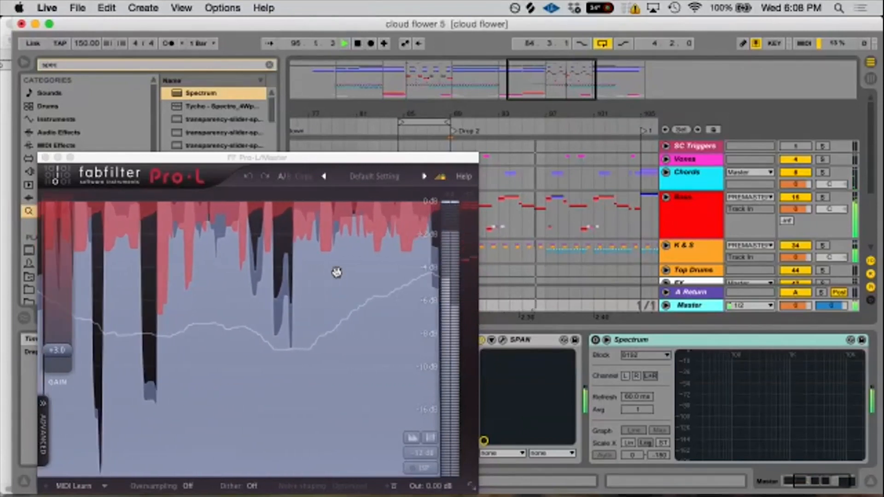
key("space")
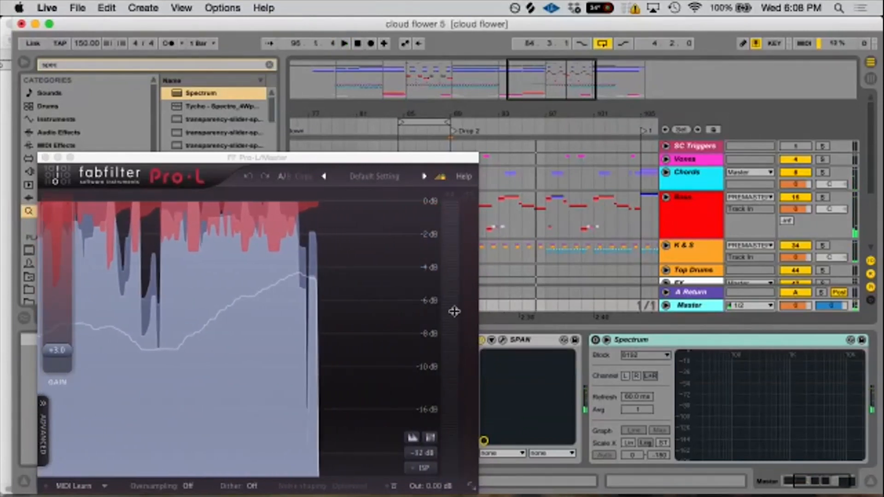
mouse_move(455, 305)
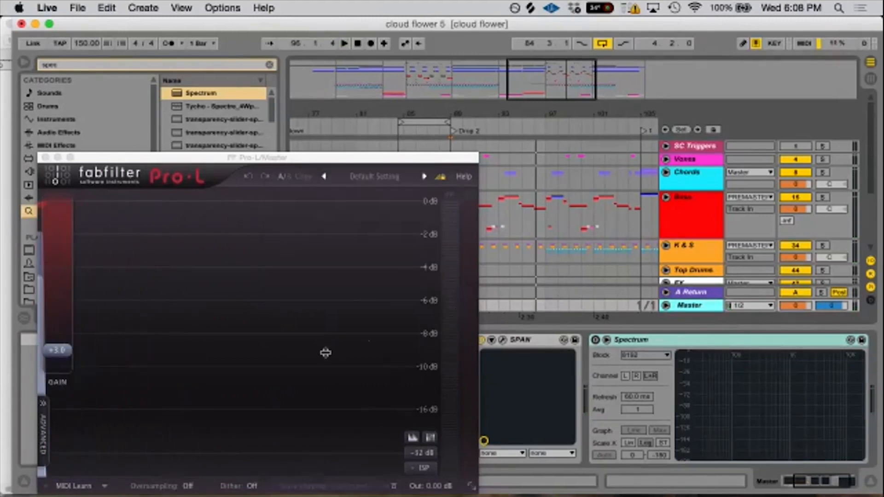
left_click(46, 157)
- Review the FF Pro-L on the Bass group once more and close its window
scroll(460, 191, "down", 5)
scroll(560, 208, "up", 5)
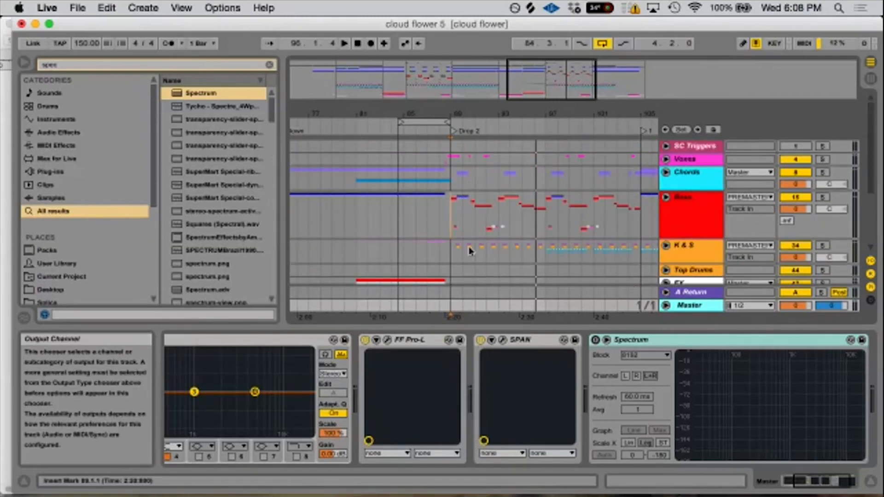
left_click(702, 207)
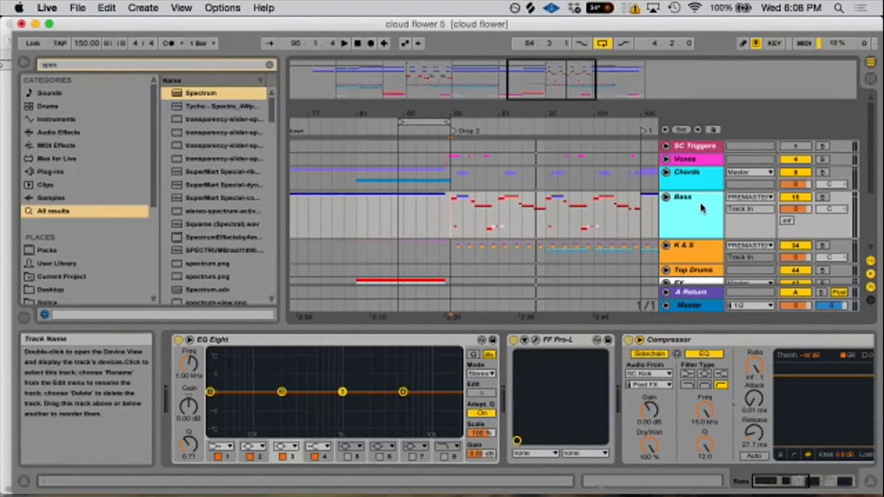
left_click(535, 339)
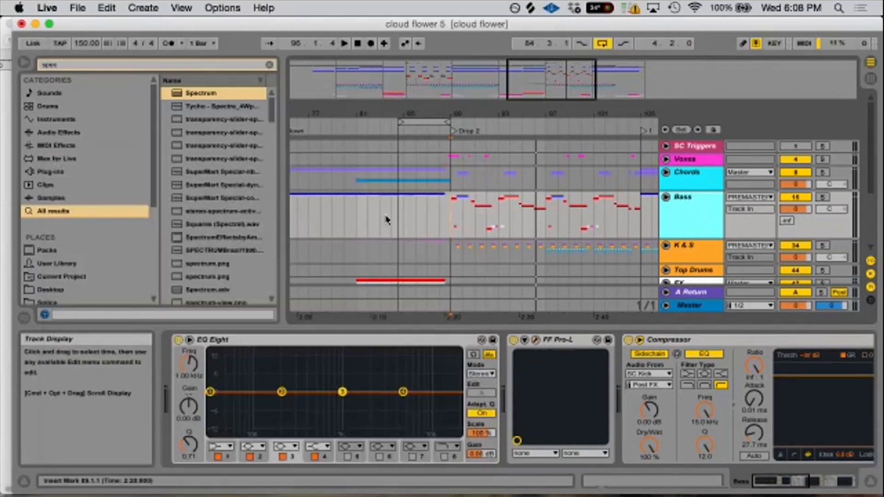
left_click(54, 158)
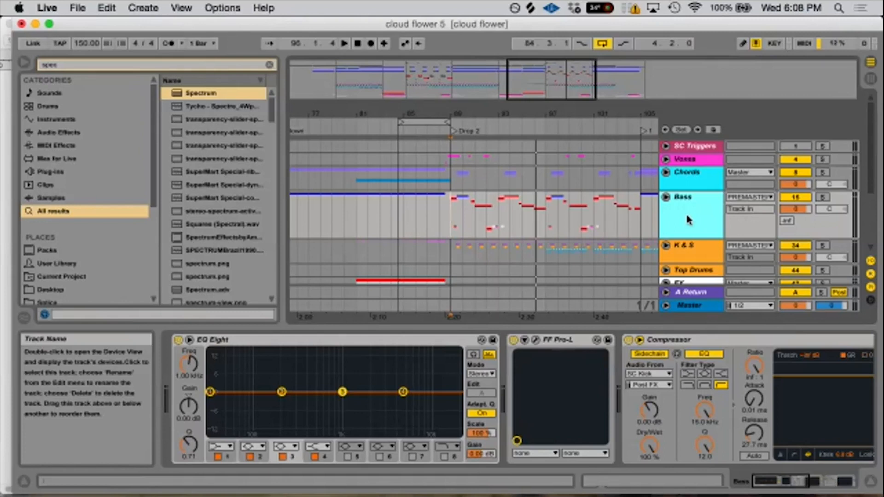
- Unfold the Bass group, zoom in on the first 4 15-Serum clip of track 17 in Drop 2, and solo that track
left_click(666, 197)
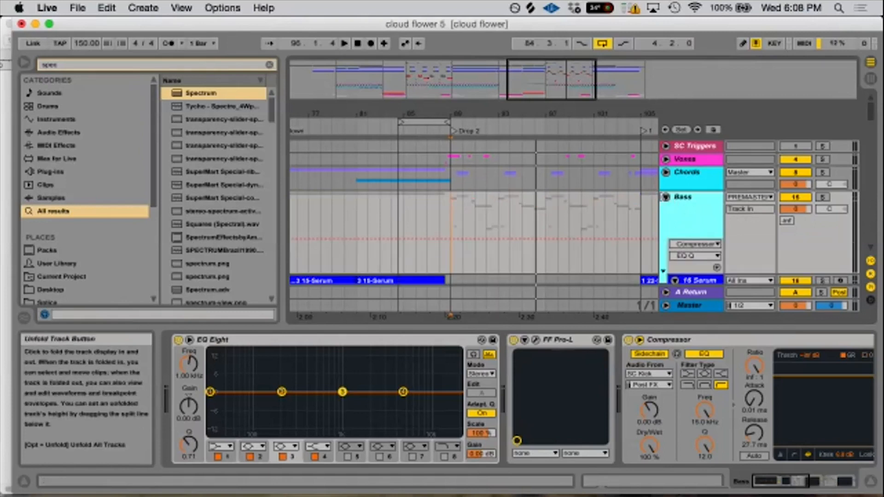
scroll(464, 183, "down", 8)
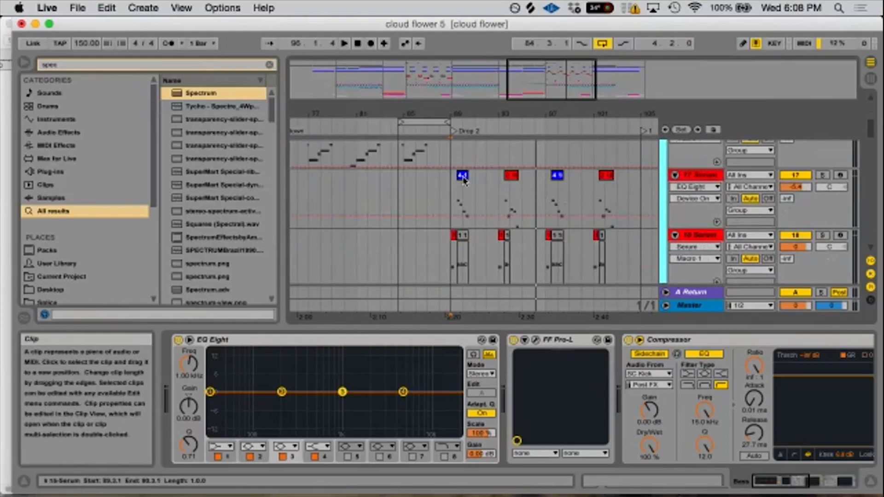
left_click(462, 176)
left_click_drag(462, 114, 463, 157)
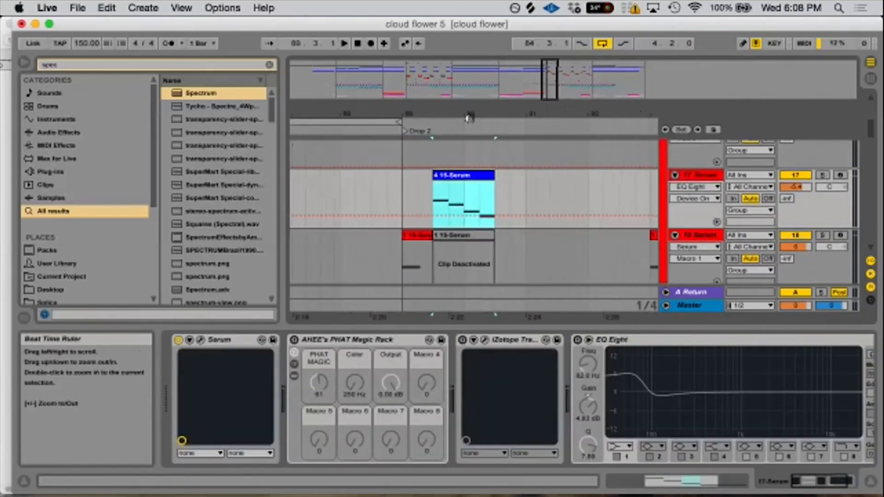
left_click(822, 175)
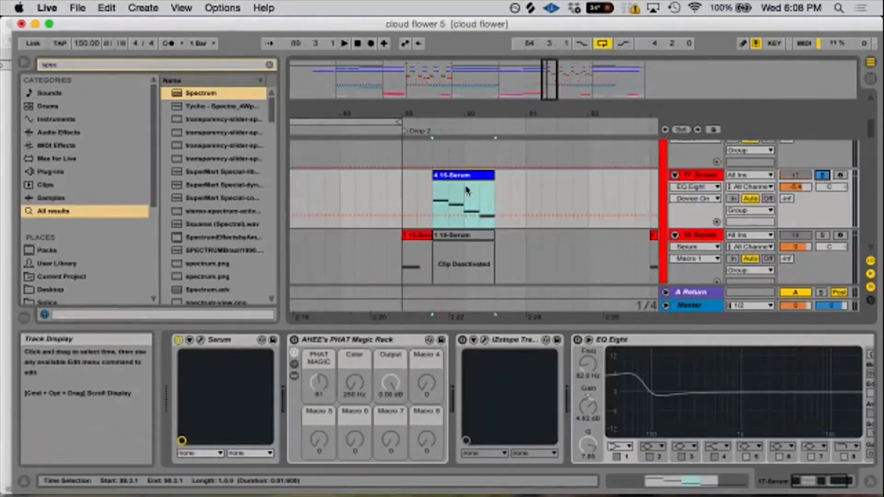
left_click(465, 207)
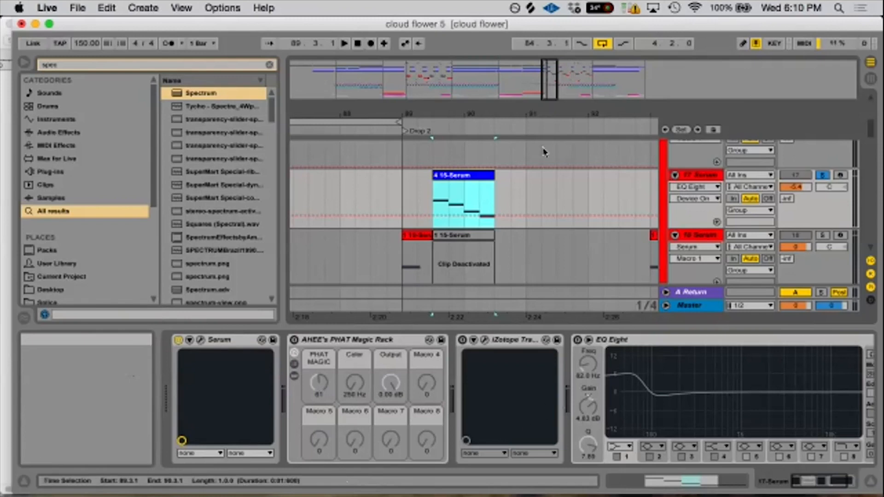
- Play the soloed 4 15-Serum clip with AHEE's PHAT Magic Rack switched off
scroll(635, 160, "up", 3)
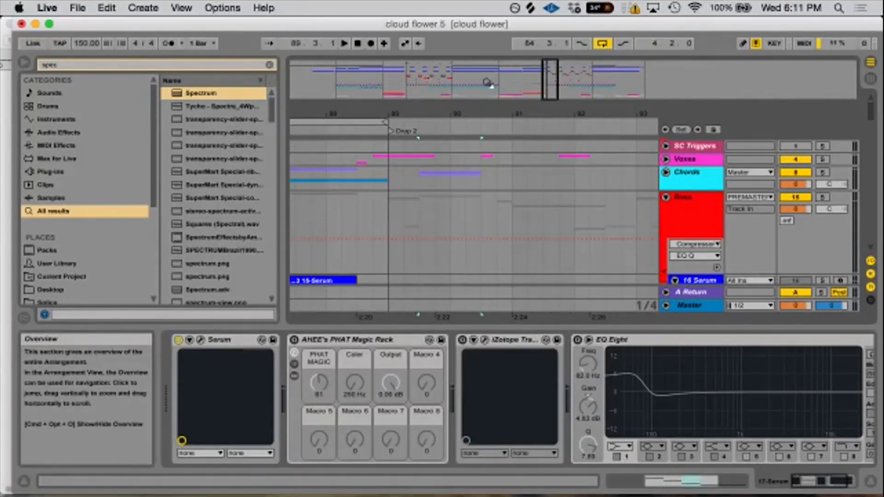
scroll(424, 209, "down", 5)
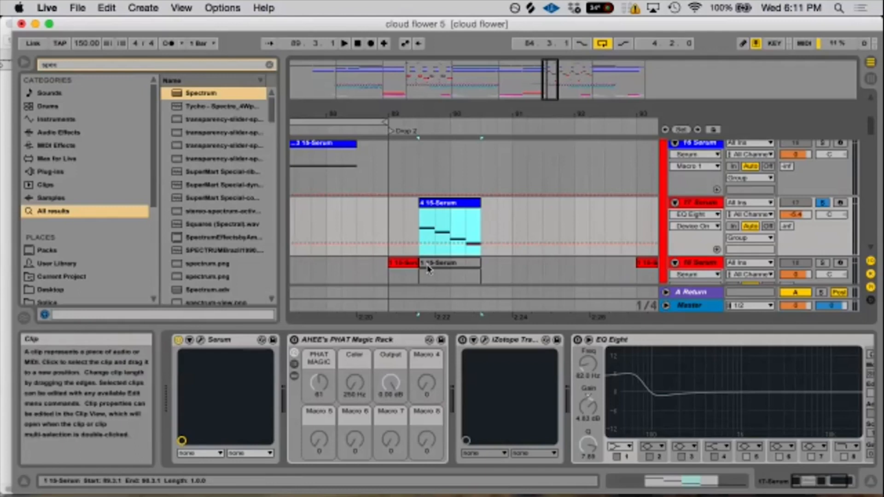
key("space")
- Switch AHEE's PHAT Magic Rack on and off during playback of the Serum clip to compare, leaving it on
key("space")
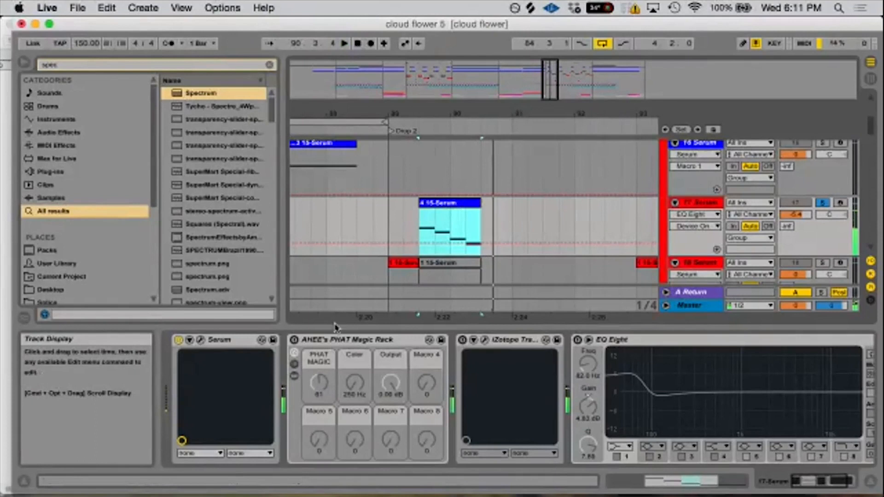
left_click(293, 342)
key("space")
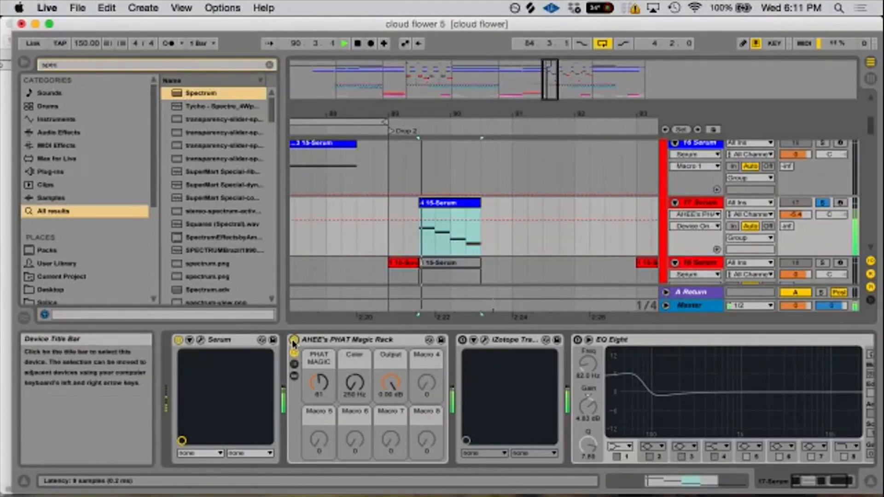
left_click(293, 341)
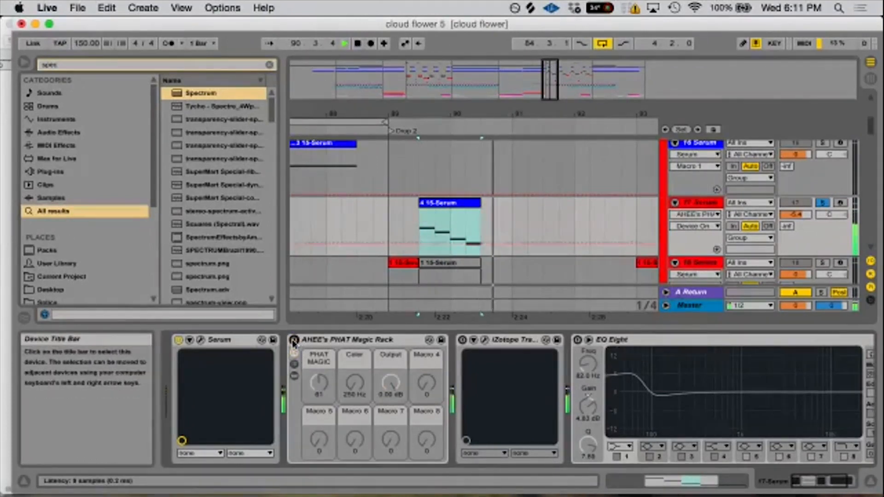
left_click(294, 342)
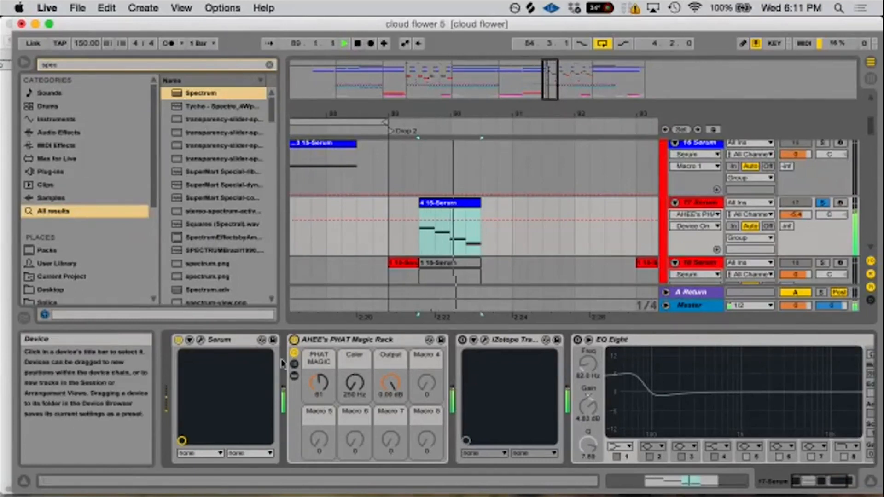
key("space")
- Show the devices inside AHEE's PHAT Magic Rack, examine the chain from OTT - Puncher to Restore punch, and hide them again
left_click(294, 376)
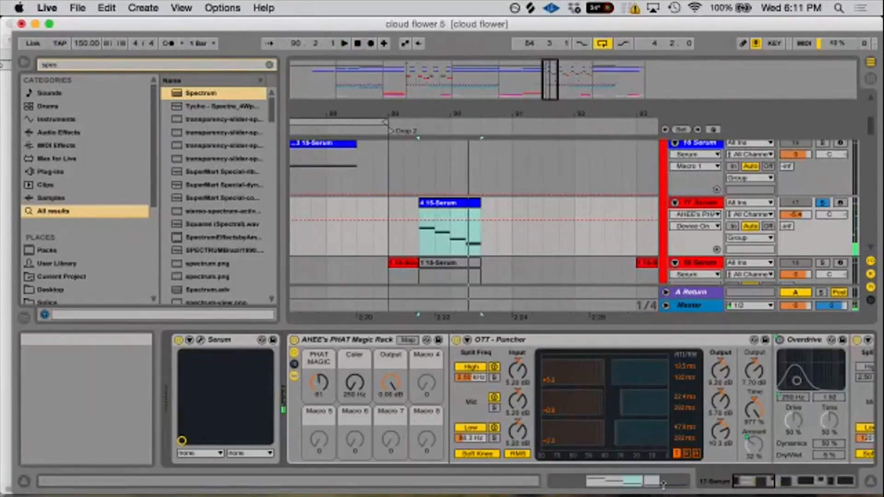
left_click_drag(768, 484, 783, 482)
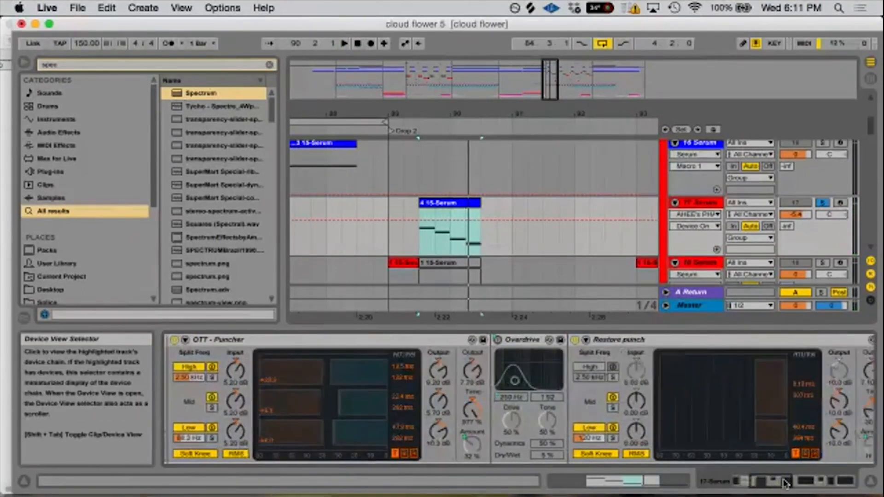
left_click_drag(804, 482, 761, 489)
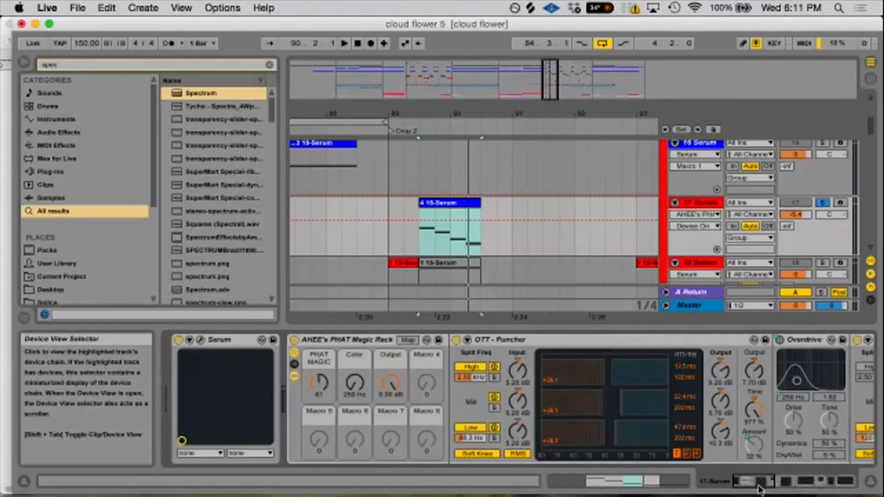
left_click(294, 376)
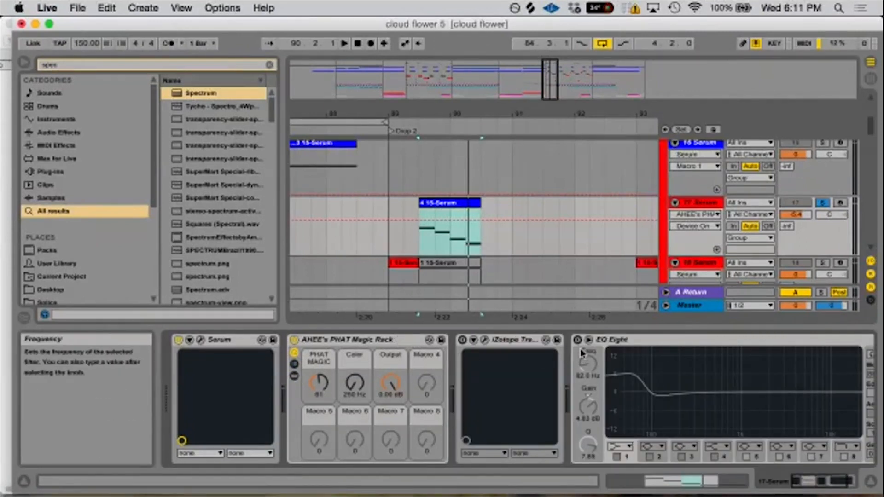
- Compare the Serum clip with EQ Eight off and on during playback, leaving both EQ Eight and AHEE's PHAT Magic Rack enabled
left_click(293, 341)
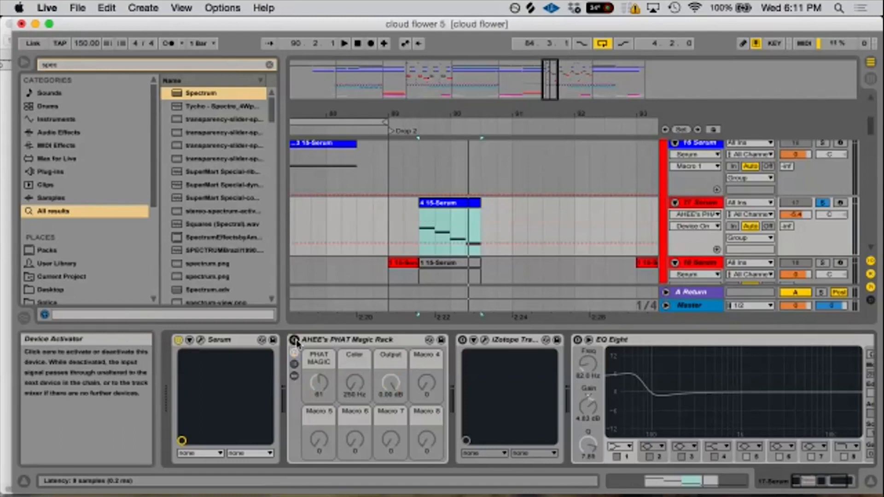
left_click(577, 340)
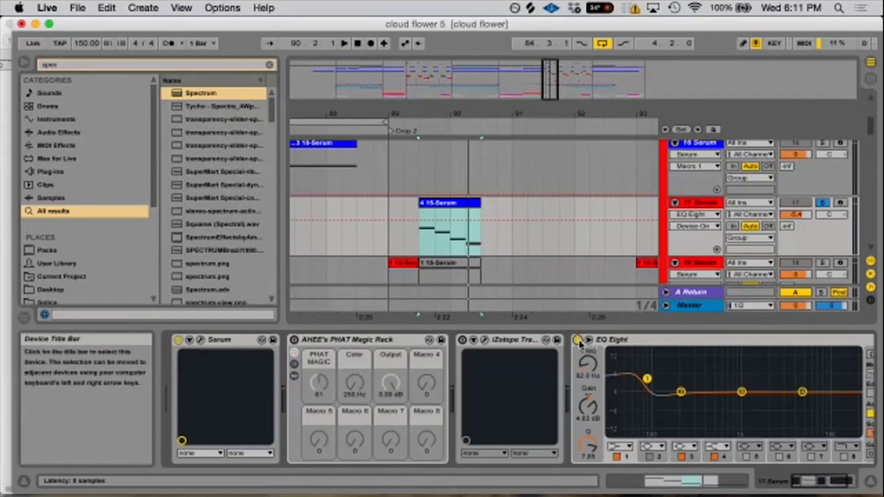
left_click(578, 342)
left_click(578, 341)
left_click(294, 341)
left_click(295, 340)
key("space")
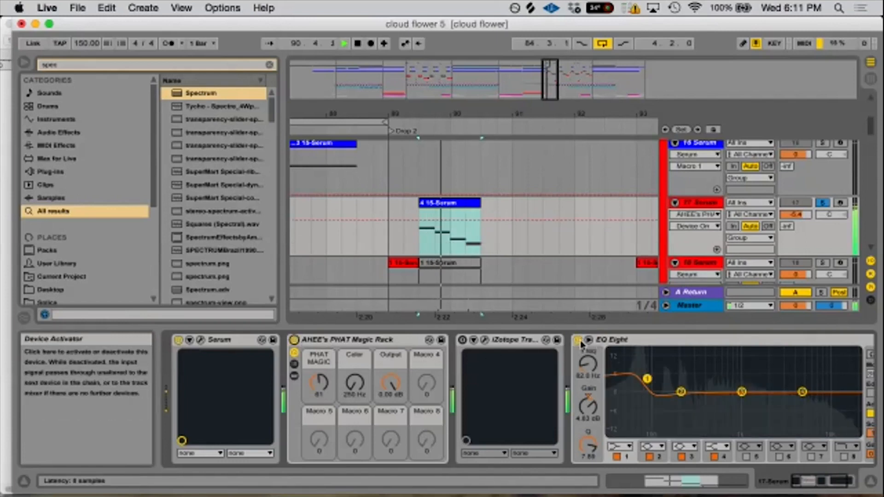
left_click(578, 340)
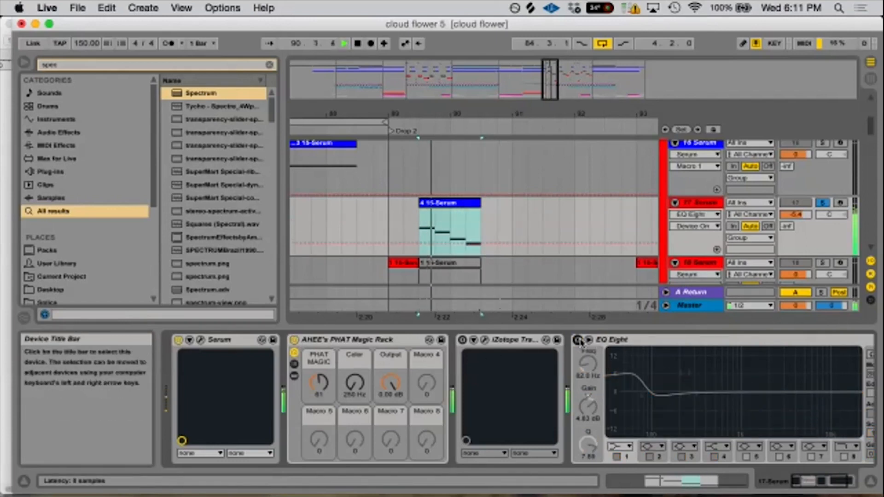
left_click(578, 340)
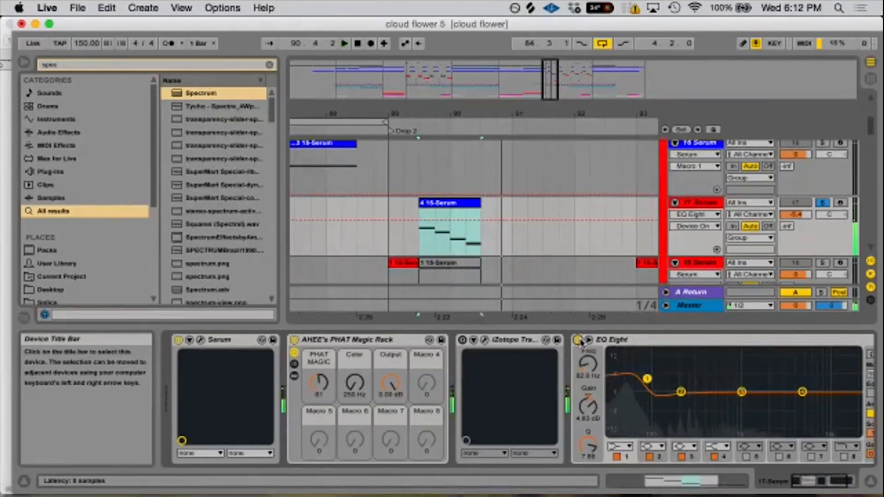
- Show SPAN on the Master track, examine the Serum bass's spectrum during playback, and close the analyzer
key("space")
left_click(704, 307)
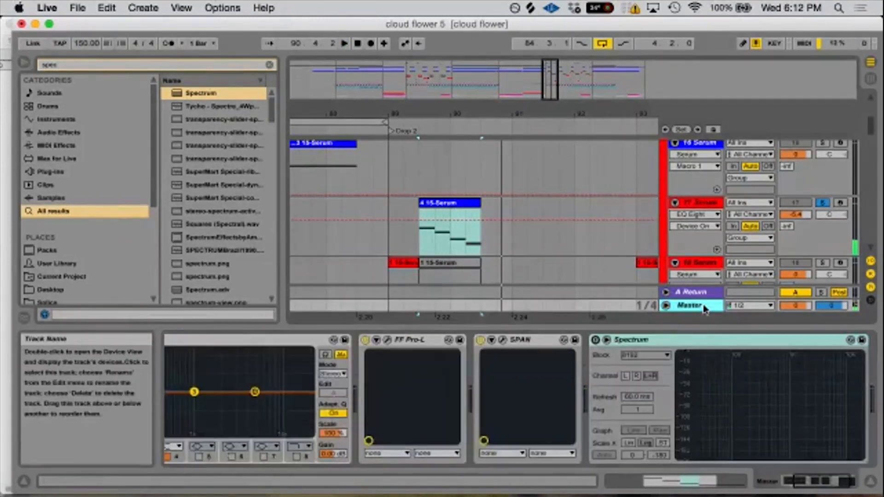
left_click(502, 340)
key("space")
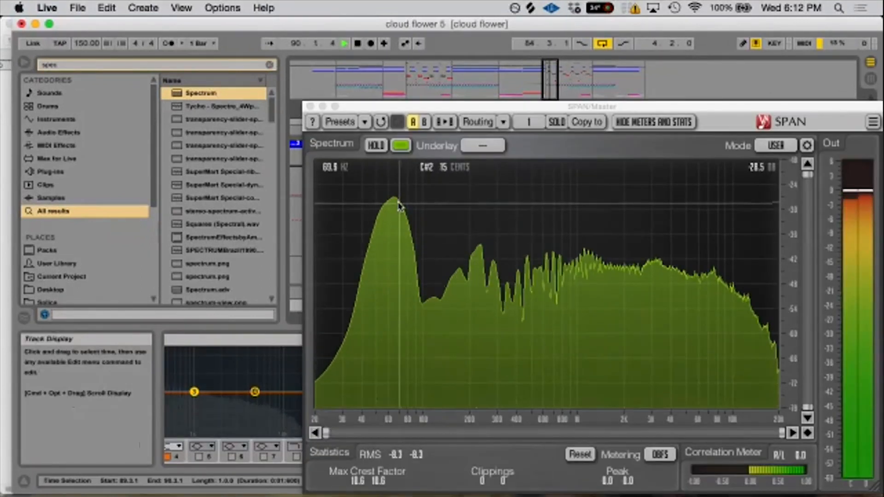
key("space")
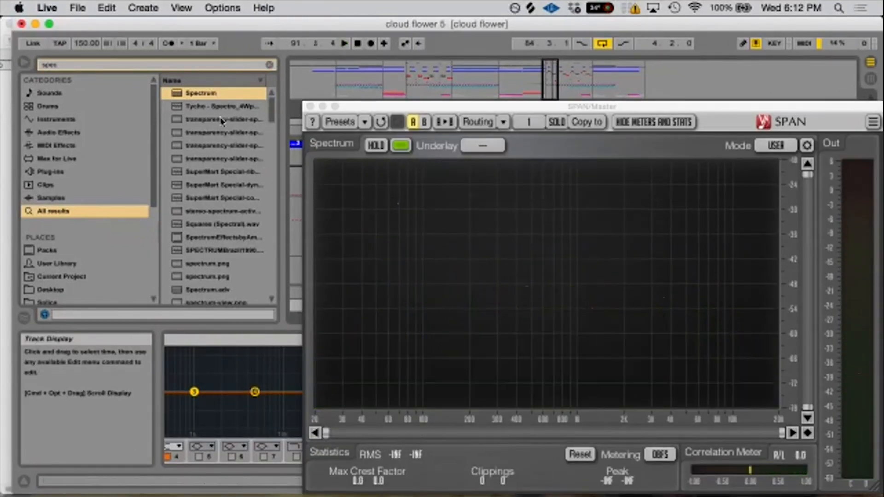
left_click(310, 107)
- Solo the 18 Serum track and play its 1 15-Serum clip at the start of Drop 2
scroll(599, 261, "down", 10)
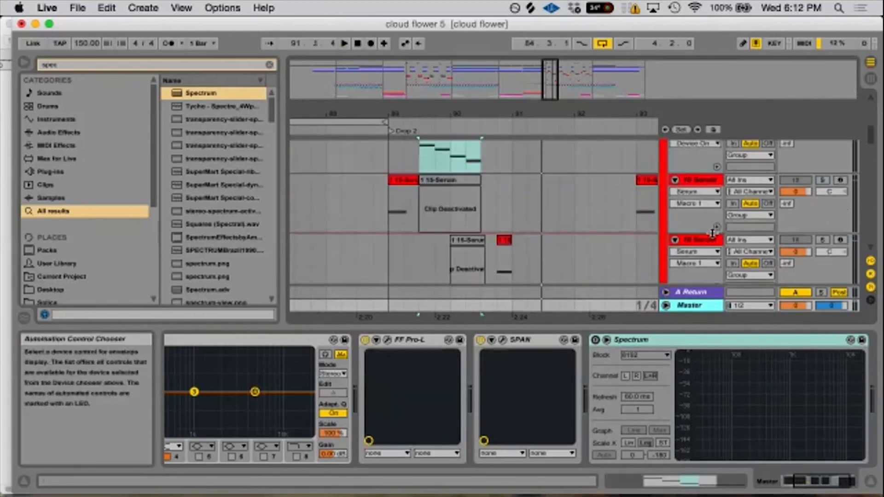
scroll(600, 262, "up", 3)
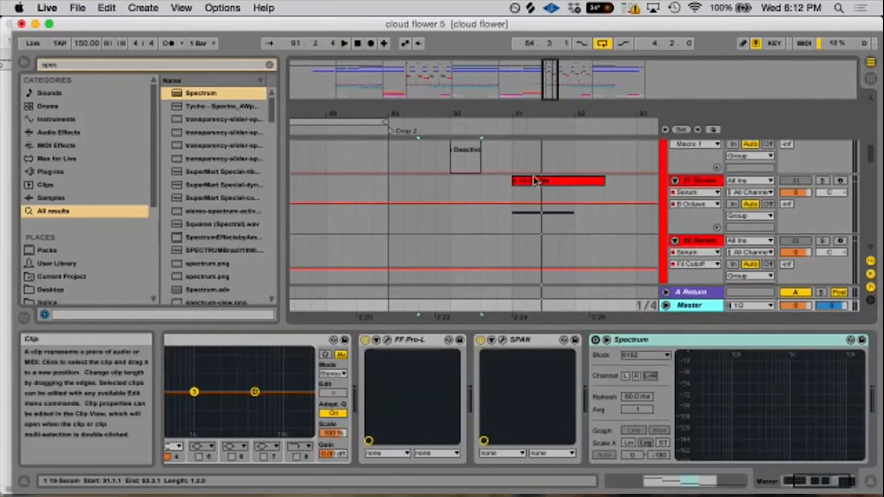
left_click(565, 233)
scroll(565, 237, "up", 5)
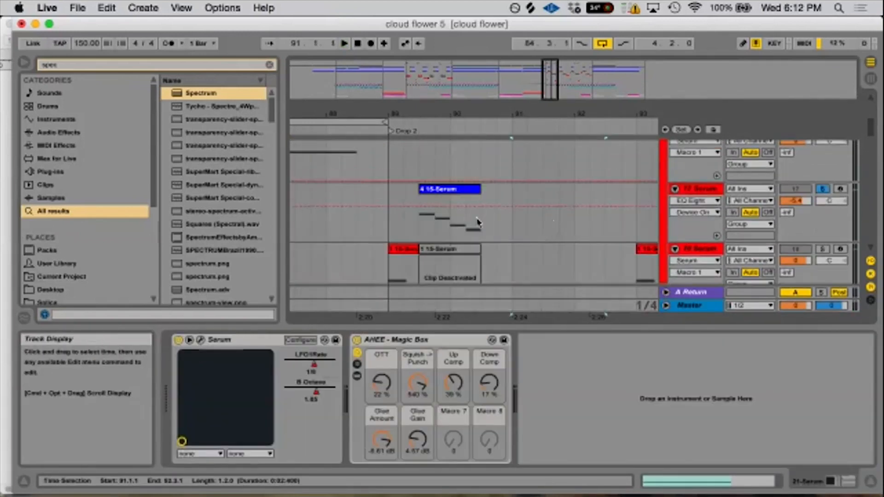
left_click(403, 249)
key("space")
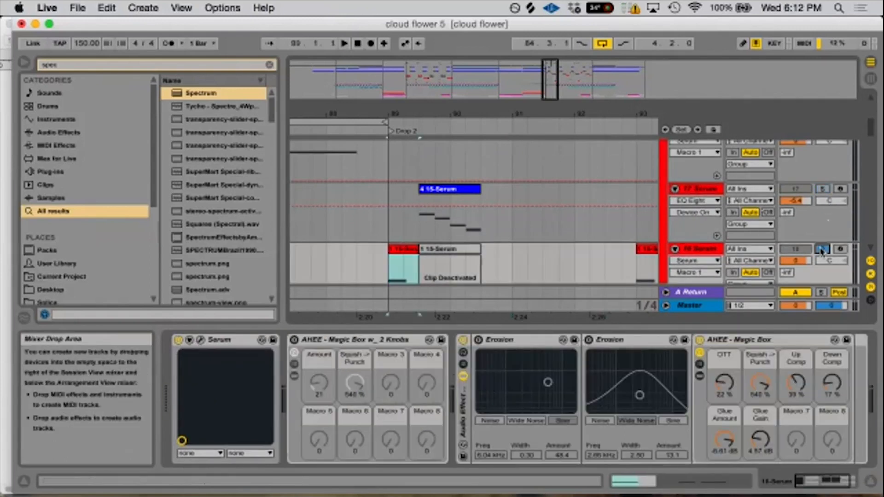
key("space")
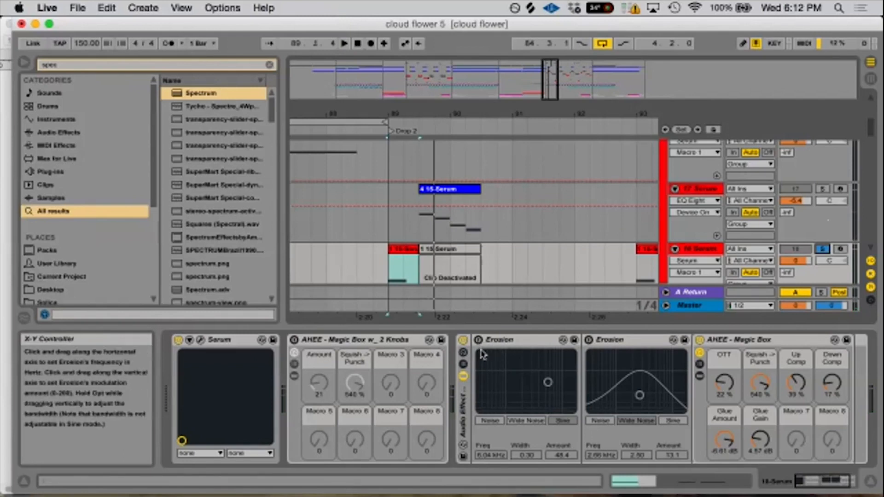
- Arm the 18 Serum track and compare its two Erosion devices on and off, leaving both disabled
left_click(478, 341)
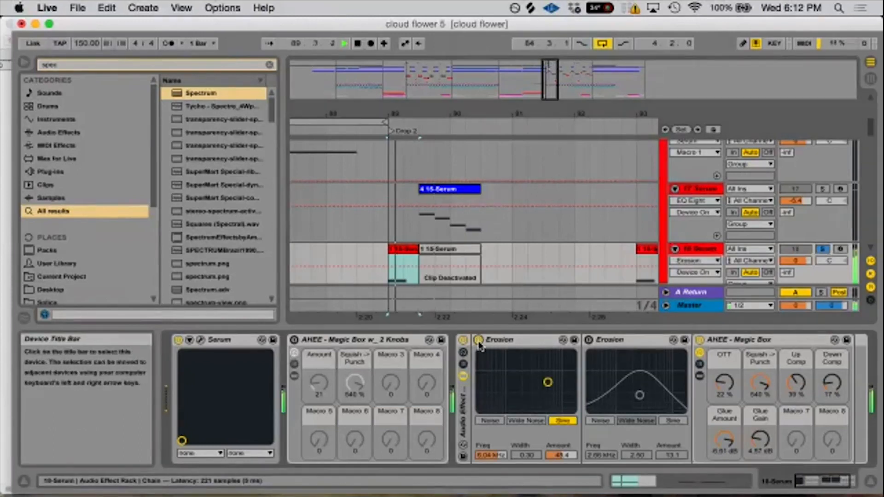
left_click(588, 340)
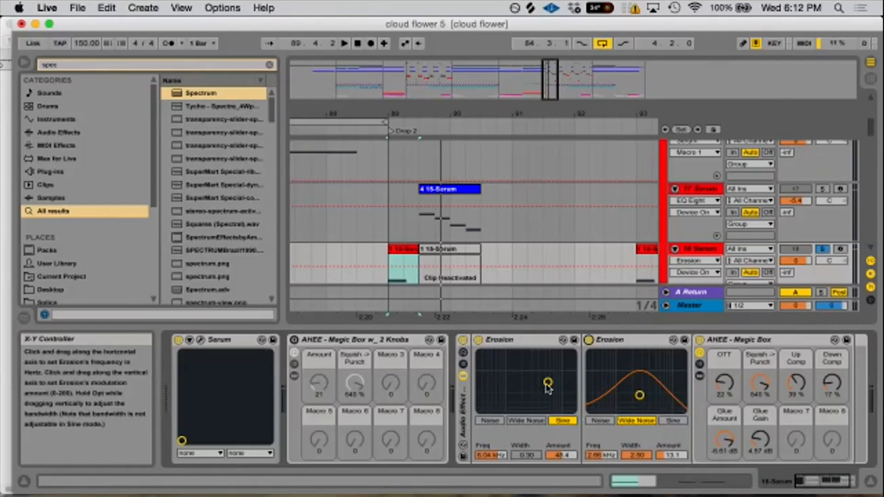
left_click(588, 340)
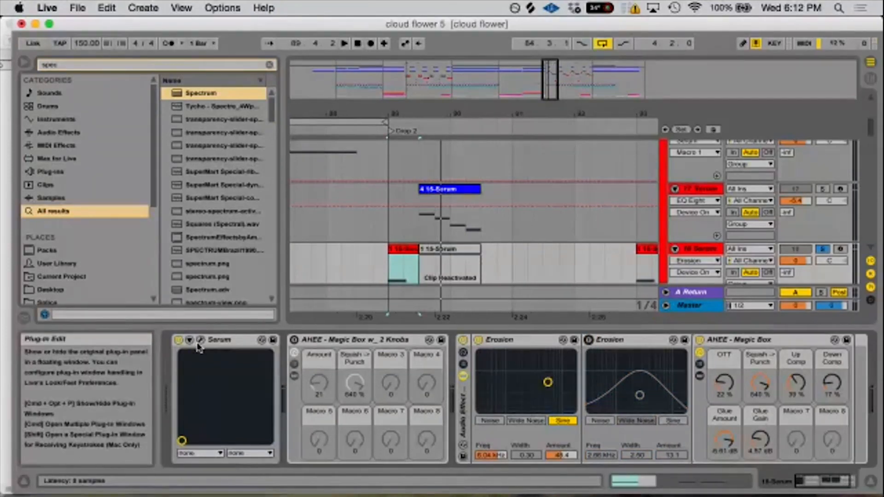
left_click(840, 250)
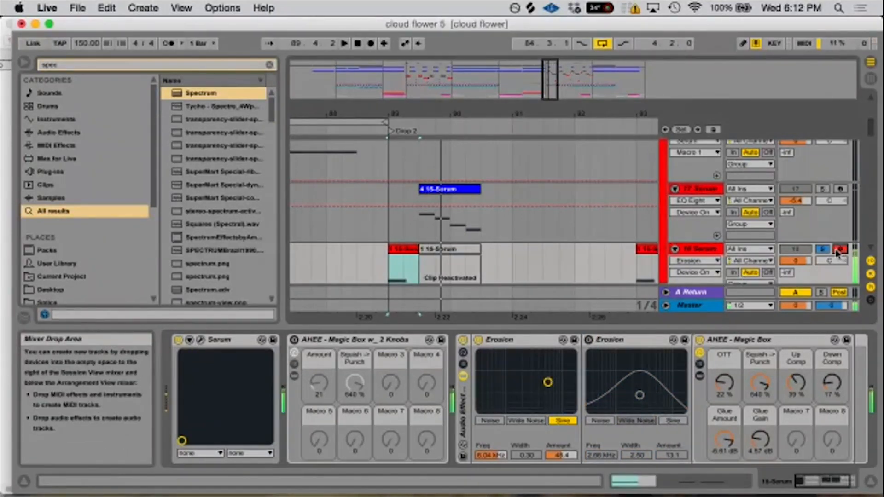
left_click(480, 340)
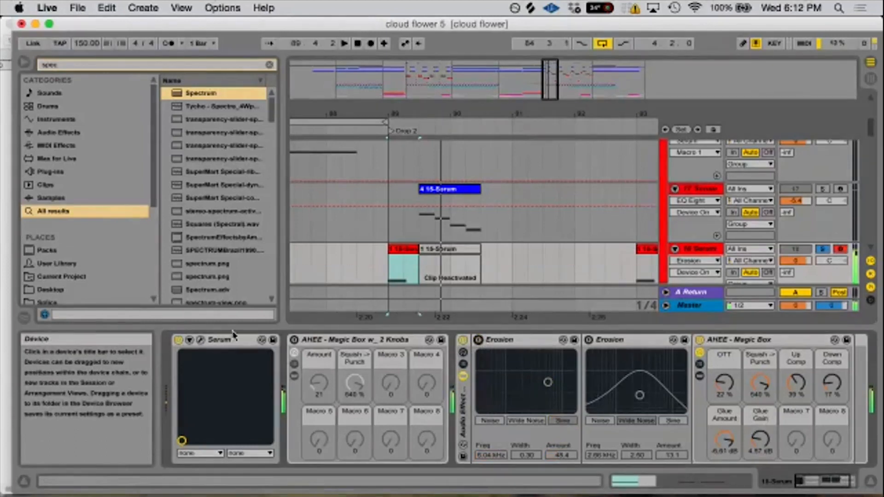
left_click(201, 340)
- Delete the 17 Serum track that holds the 4 15-Serum clip
left_click(695, 189)
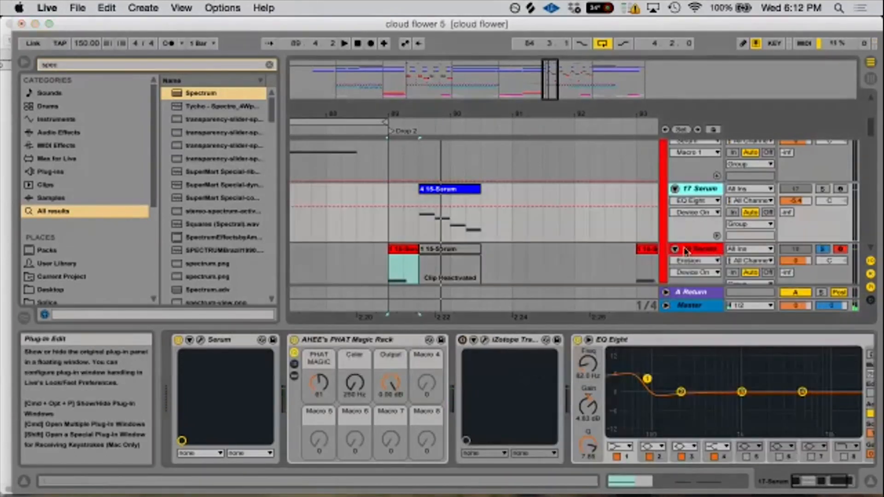
right_click(693, 201)
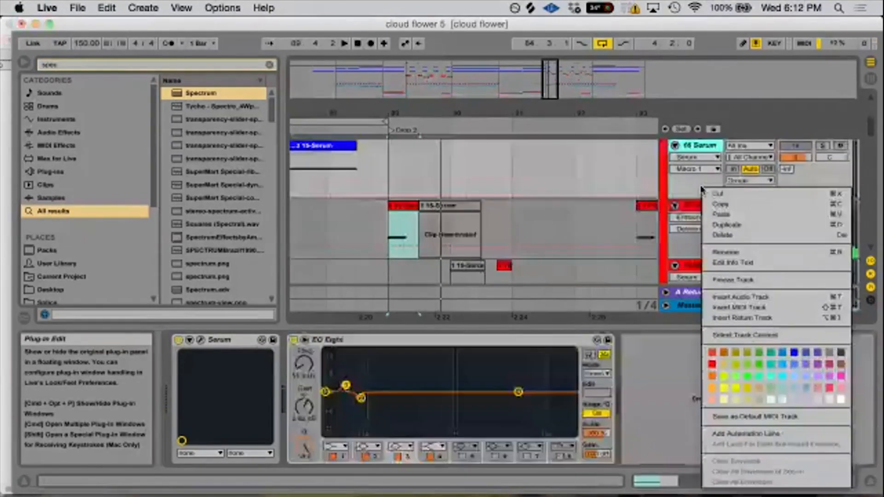
left_click(565, 131)
- Play the 1 15-Serum clip at bar 41 of the first Drop on the 23 Serum track and arm that track
left_click_drag(549, 115, 599, 27)
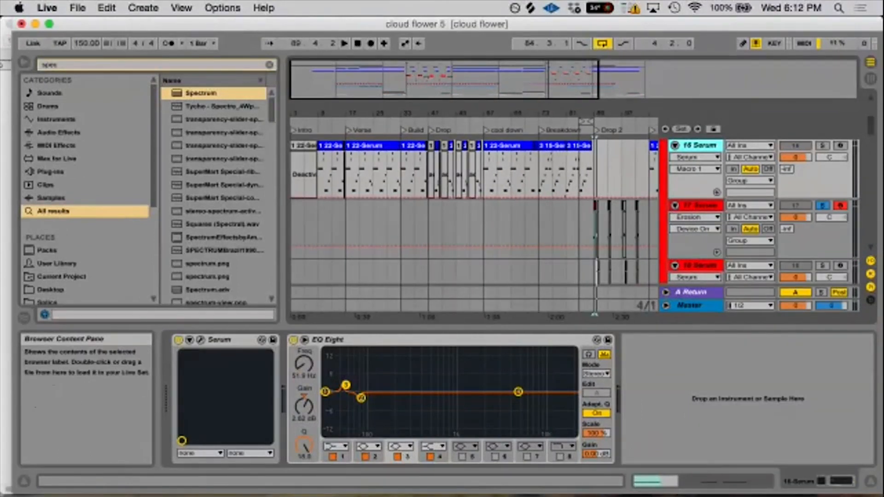
left_click_drag(433, 111, 422, 162)
scroll(495, 253, "down", 10)
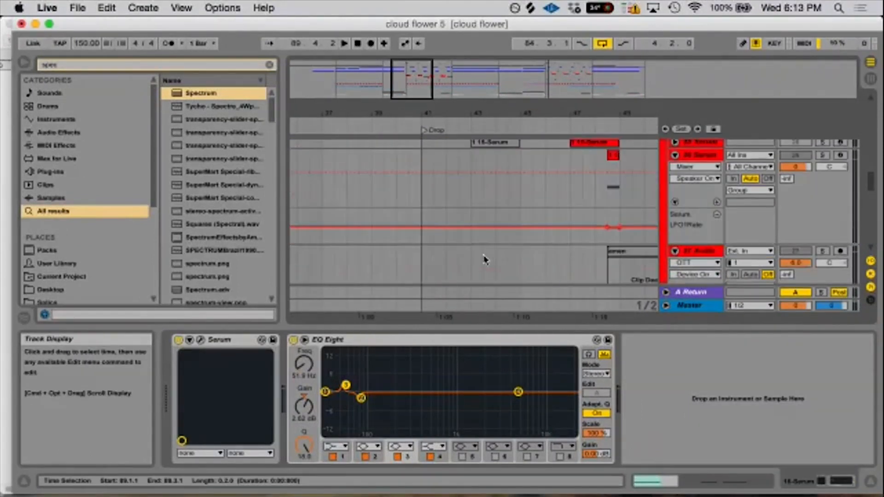
scroll(483, 260, "up", 5)
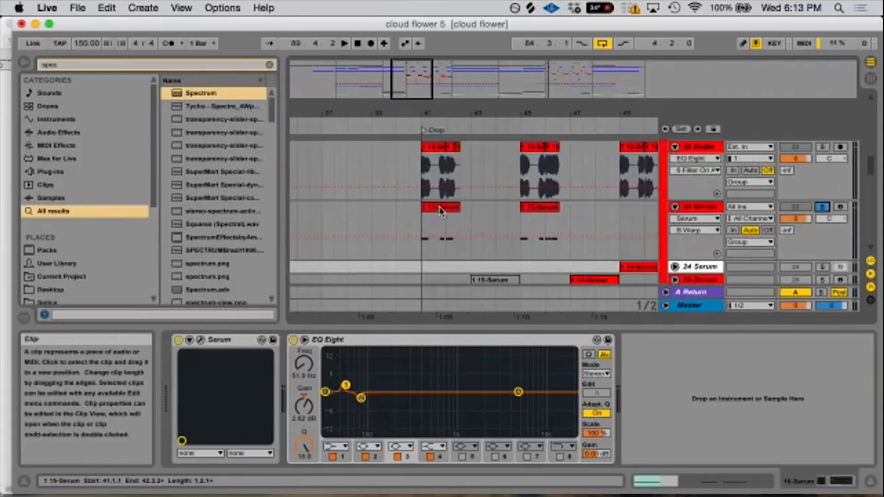
left_click(440, 211)
key("space")
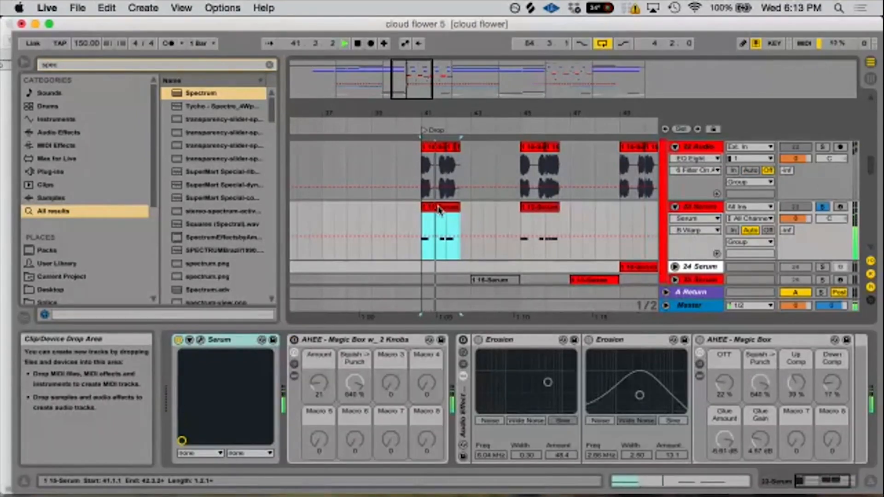
left_click(840, 207)
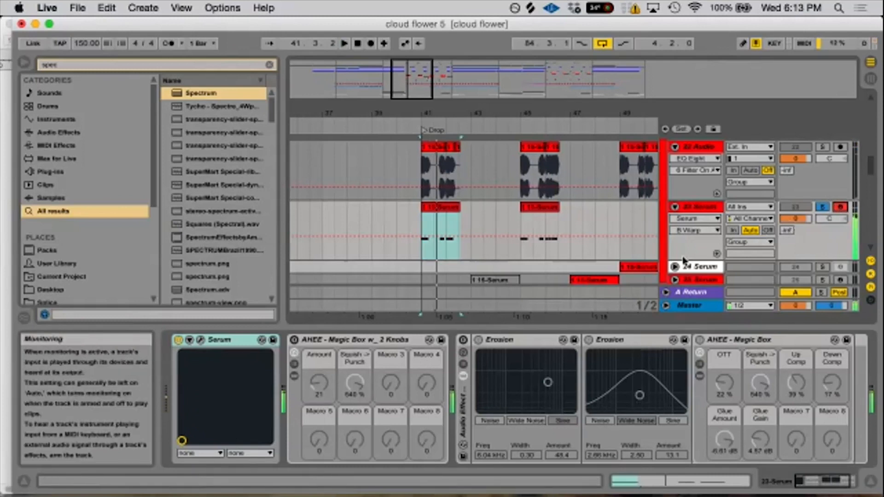
- Enable the Erosion rack on 23 Serum, isolate the first Erosion by disabling the second and AHEE - Magic Box, and compare the sound
left_click(463, 340)
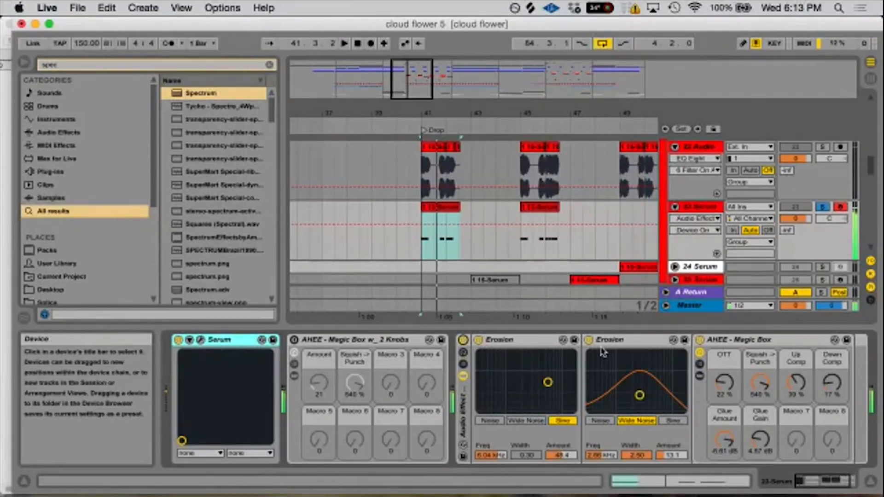
left_click(463, 340)
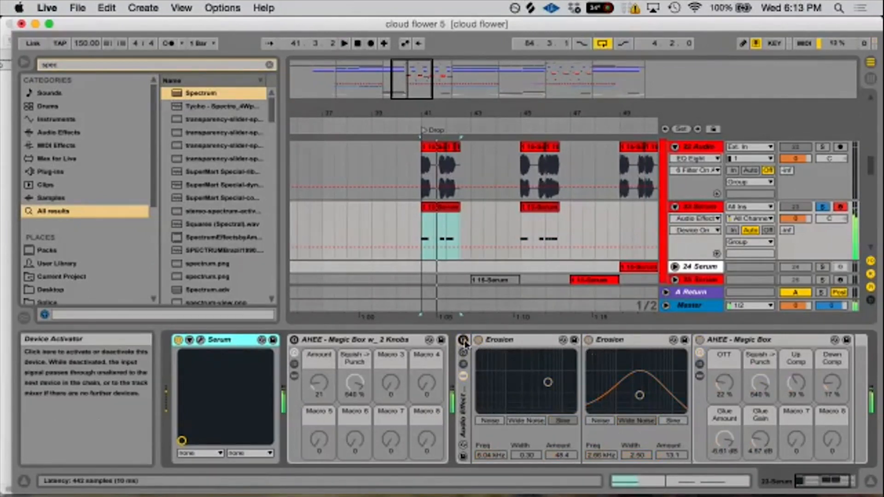
left_click(463, 340)
left_click(589, 340)
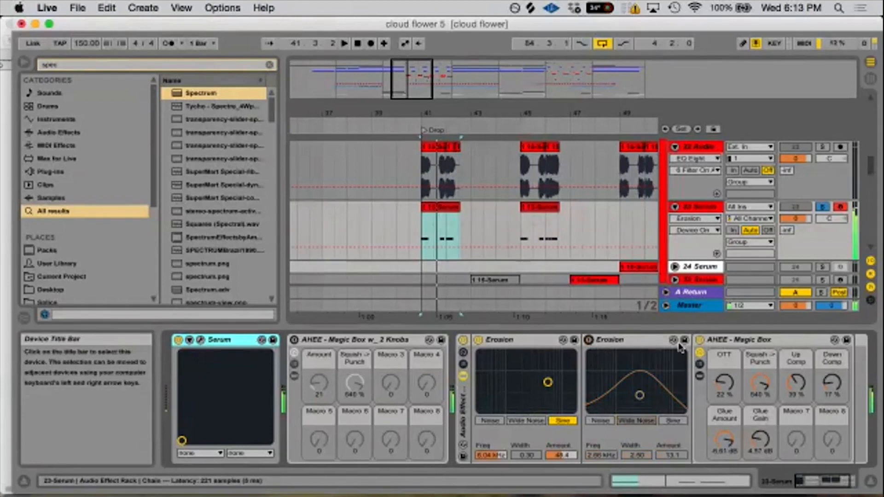
left_click(698, 341)
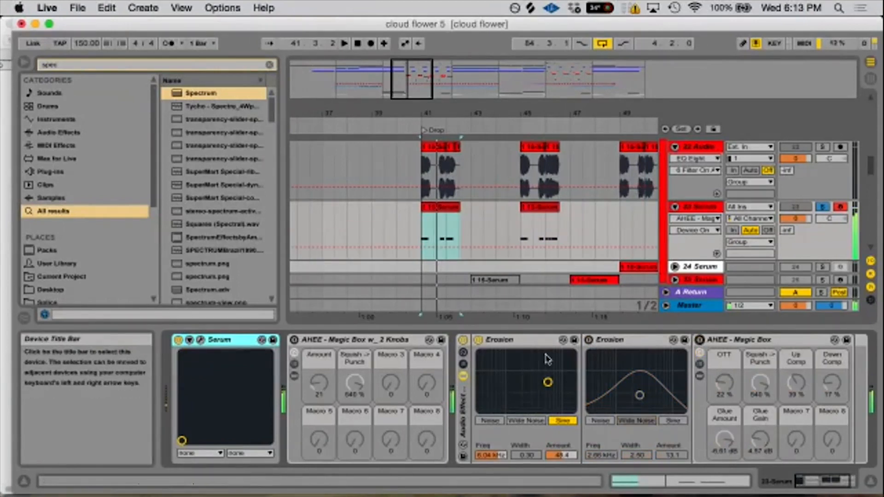
left_click(478, 340)
left_click(479, 340)
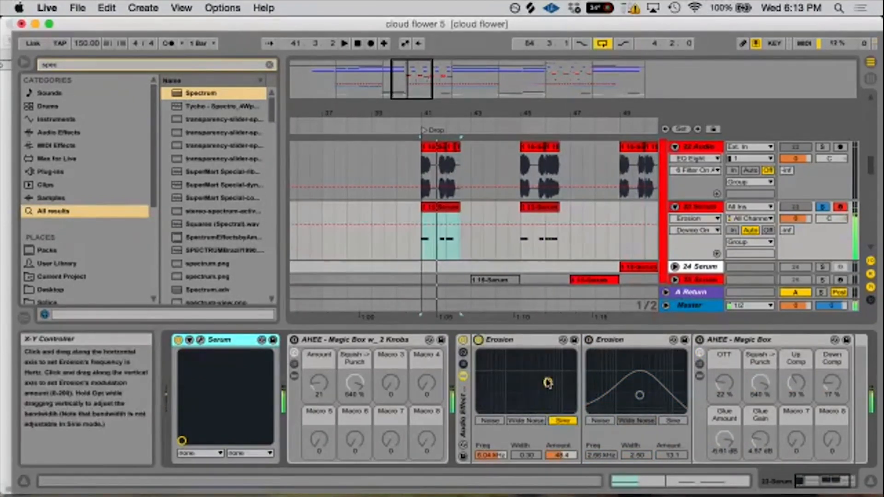
- Try the first Erosion at 3.29 kHz with an amount of 100, comparing it on and off
left_click_drag(548, 382, 564, 363)
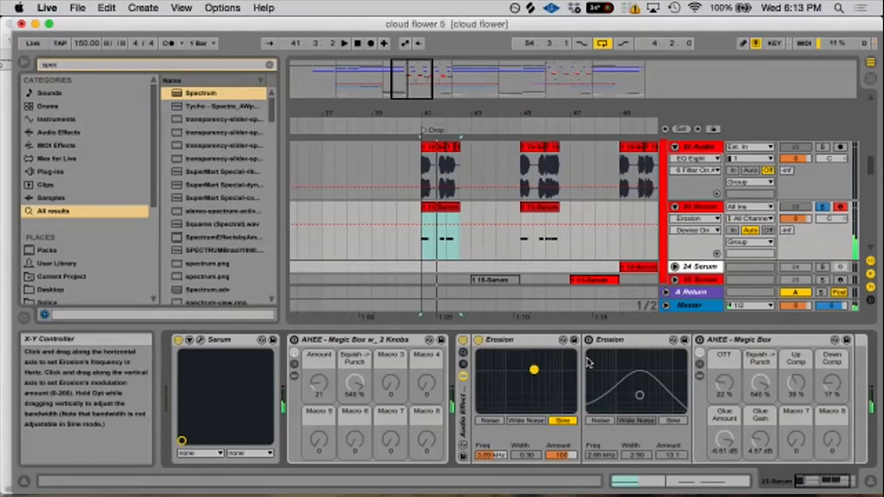
left_click(479, 340)
left_click(479, 340)
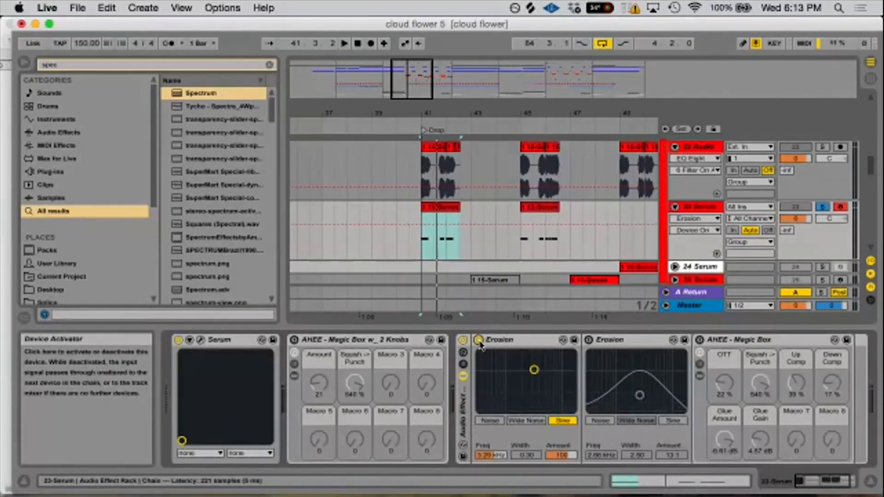
- Enable the second Erosion, compare with the first one off, and set the first Erosion to 7.25 kHz with an amount of 77.4
left_click(590, 341)
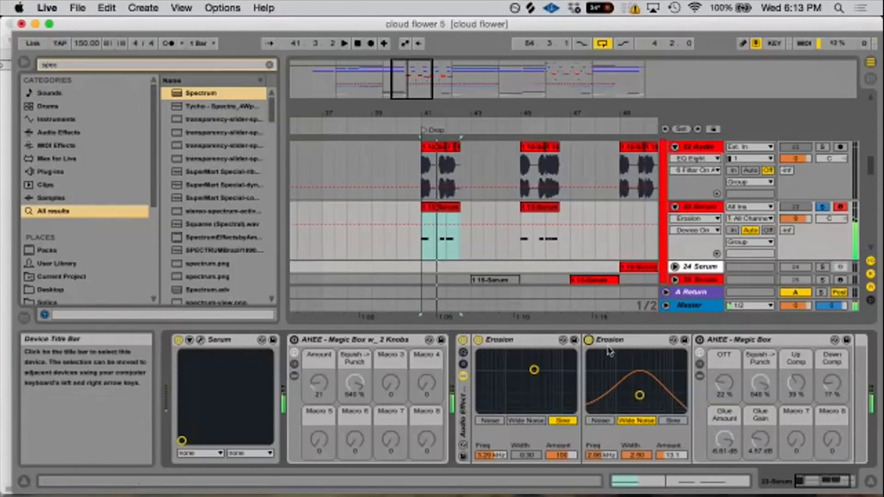
left_click(479, 340)
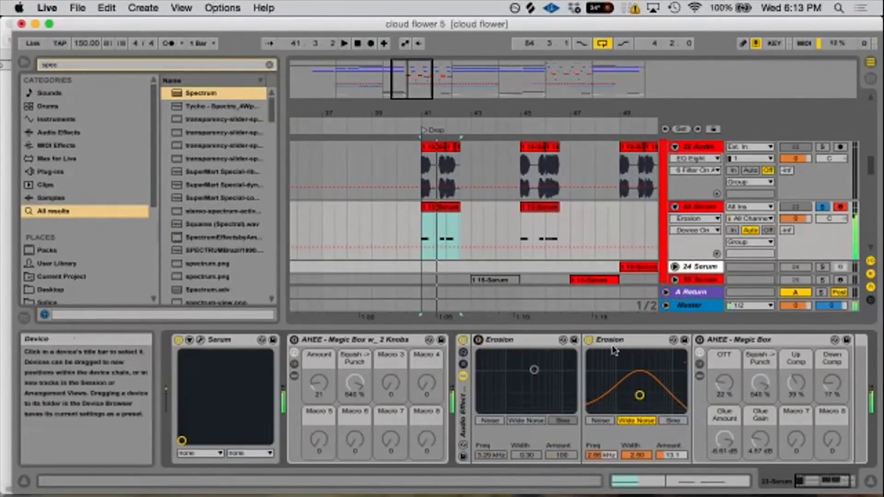
left_click(479, 341)
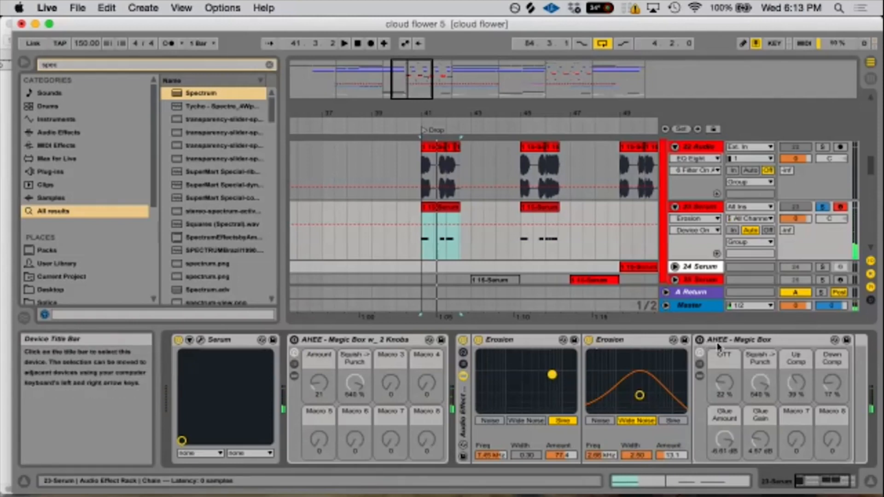
- Compare the sound with AHEE - Magic Box on and off, leaving it and the Erosion rack disabled
left_click(700, 340)
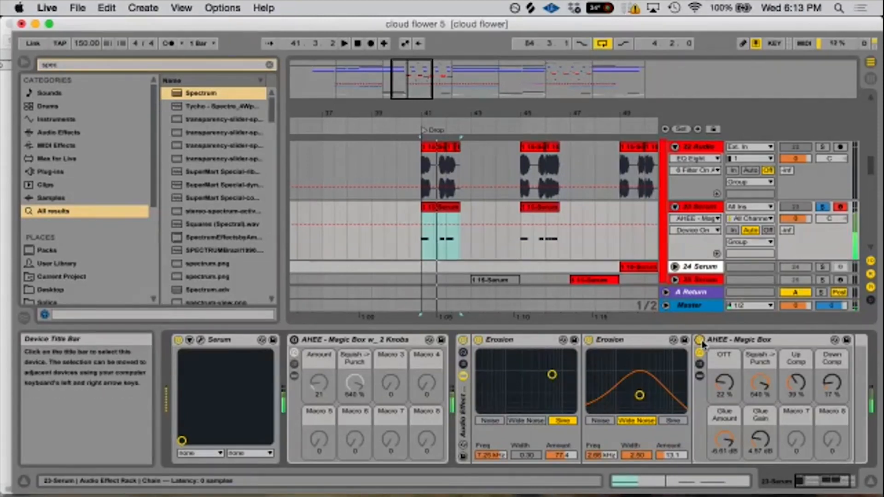
left_click(700, 341)
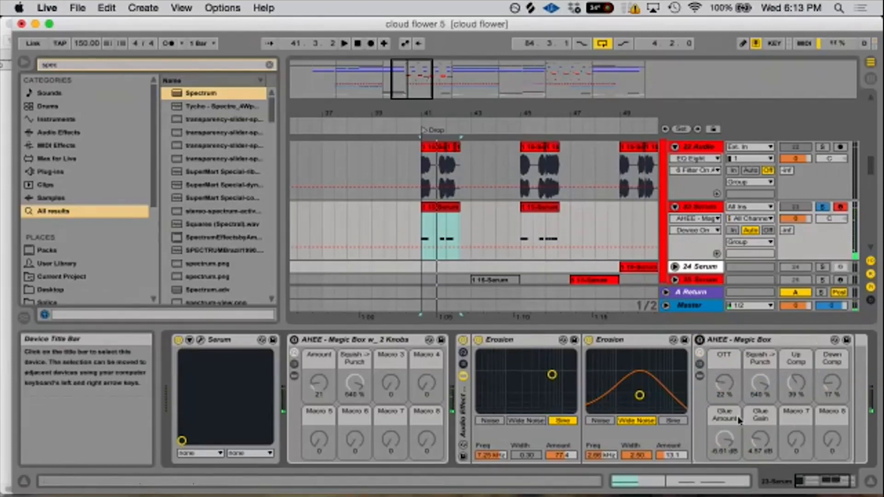
left_click(700, 340)
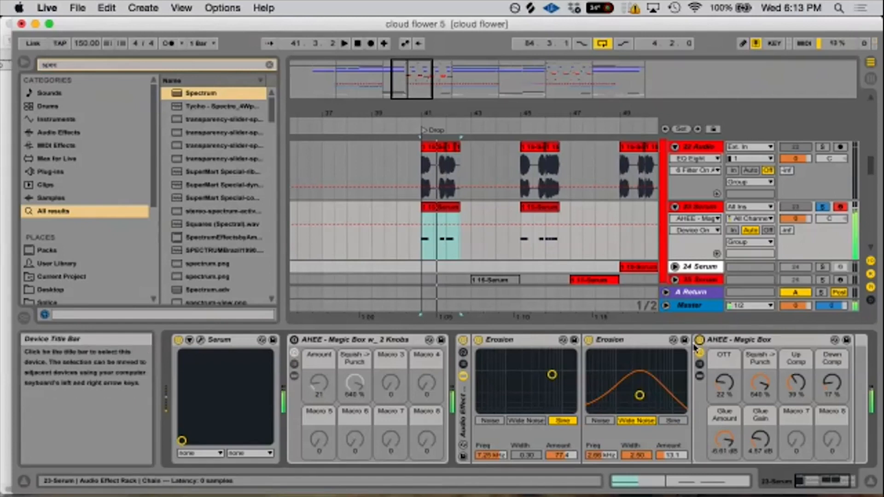
left_click(464, 340)
- Search the browser for "bird"
left_click(87, 66)
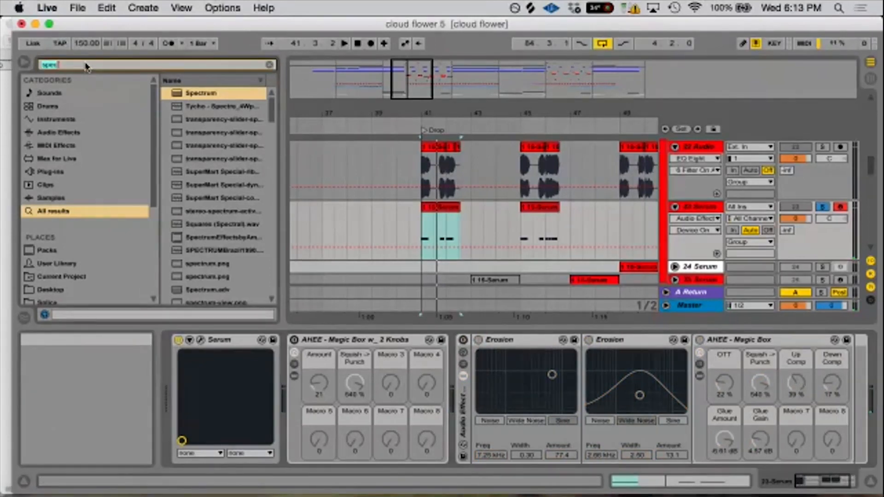
type("bird")
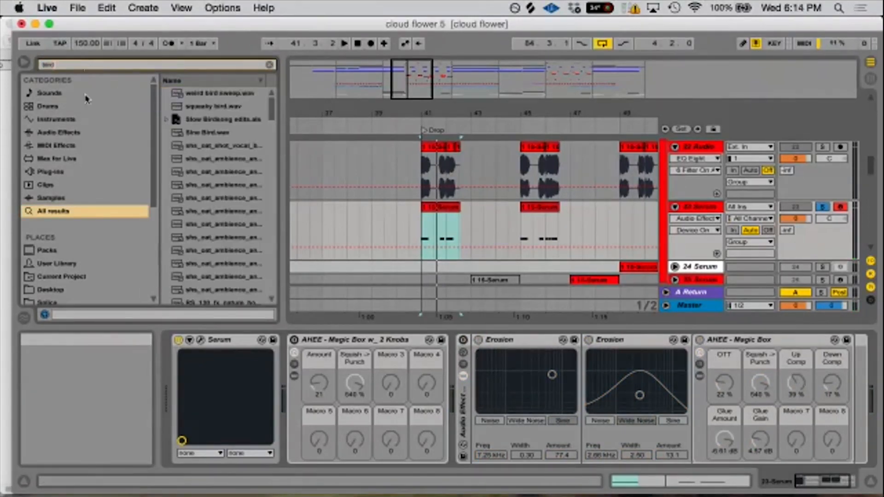
- Add the AHEE's Bird Sine Distortion 2 audio effect rack to the 23 Serum track and compare it on and off
left_click(69, 133)
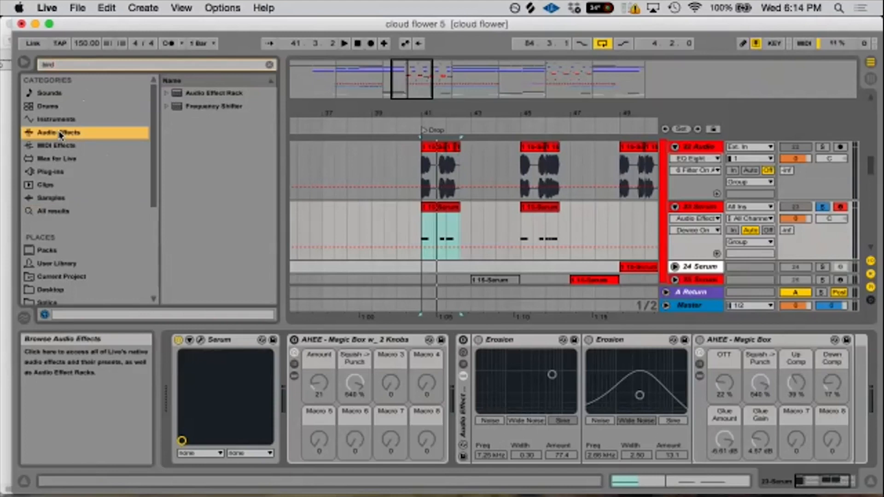
left_click(167, 93)
left_click(198, 106)
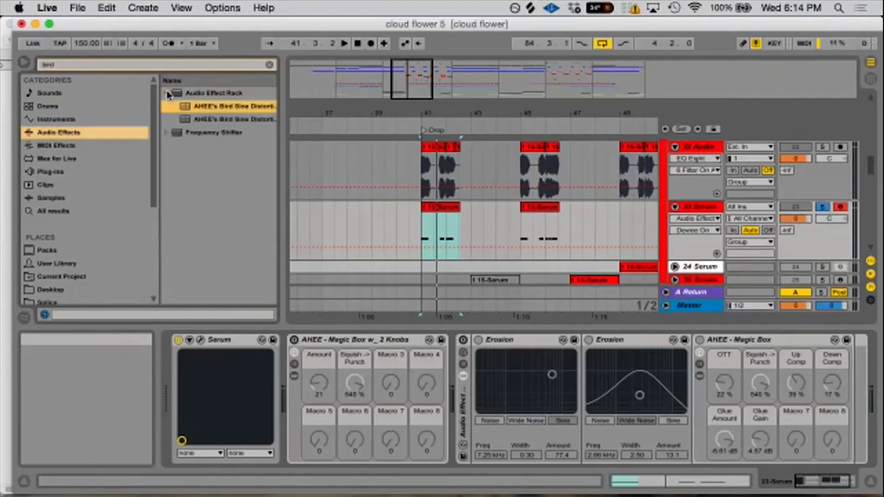
double_click(197, 106)
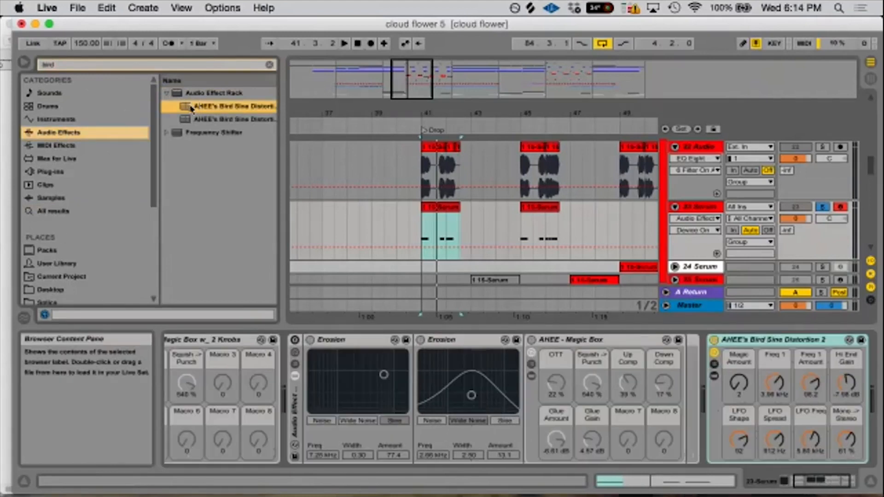
left_click(713, 340)
left_click(713, 340)
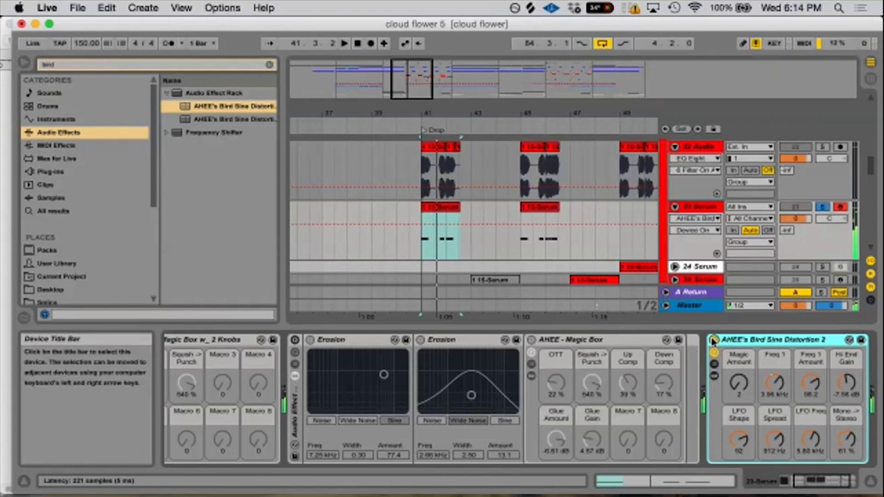
- In Serum on the 23 Serum track, set oscillator B's warp mode to Off and disable oscillator B
left_click_drag(819, 483, 800, 483)
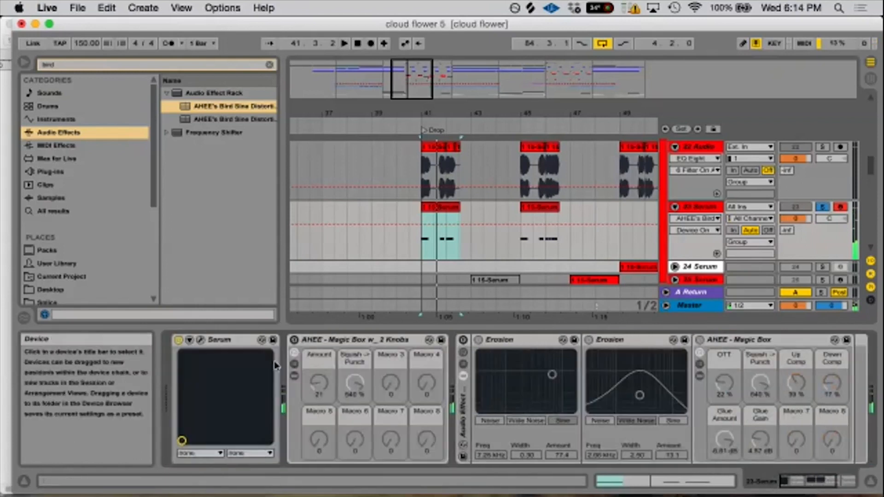
left_click(201, 341)
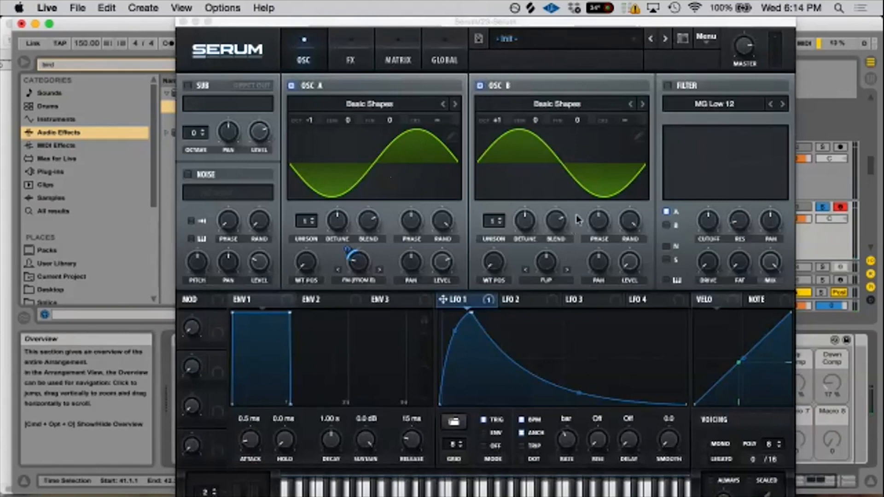
left_click(559, 280)
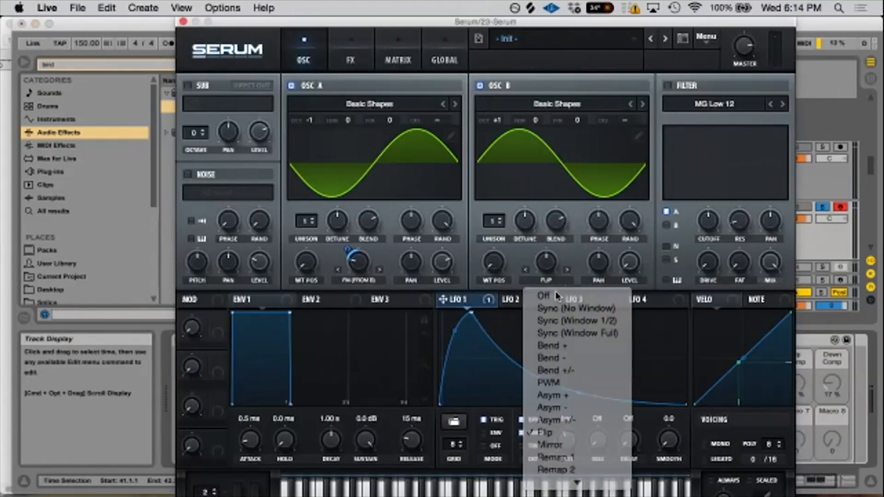
left_click(555, 289)
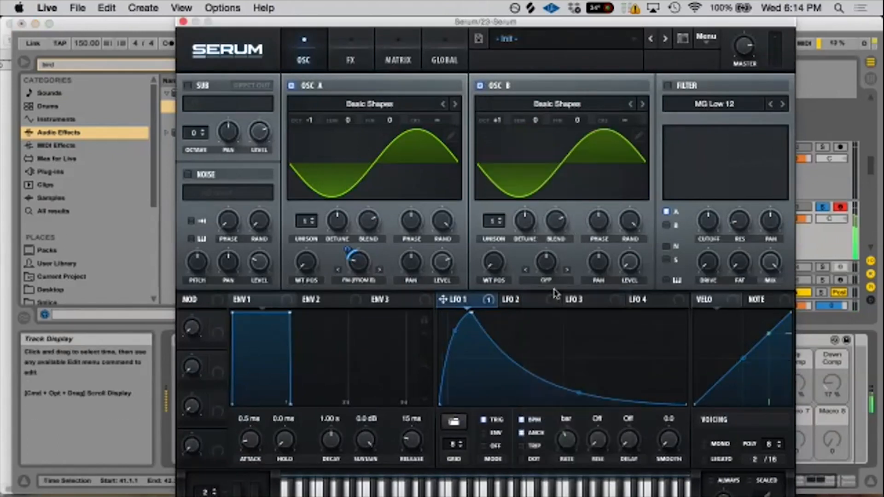
left_click(479, 85)
- Compare the plain Serum sine with AHEE's Bird Sine Distortion 2 off and on, leaving the rack enabled
left_click_drag(346, 26, 142, 248)
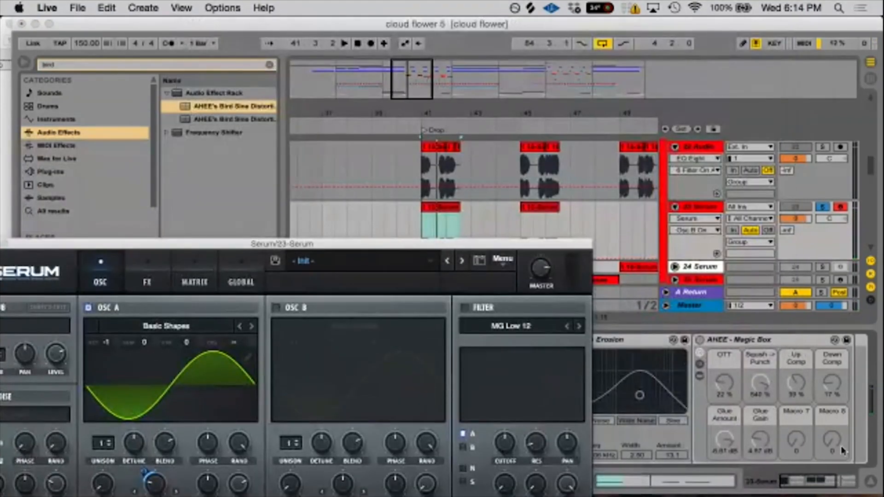
left_click_drag(810, 483, 830, 486)
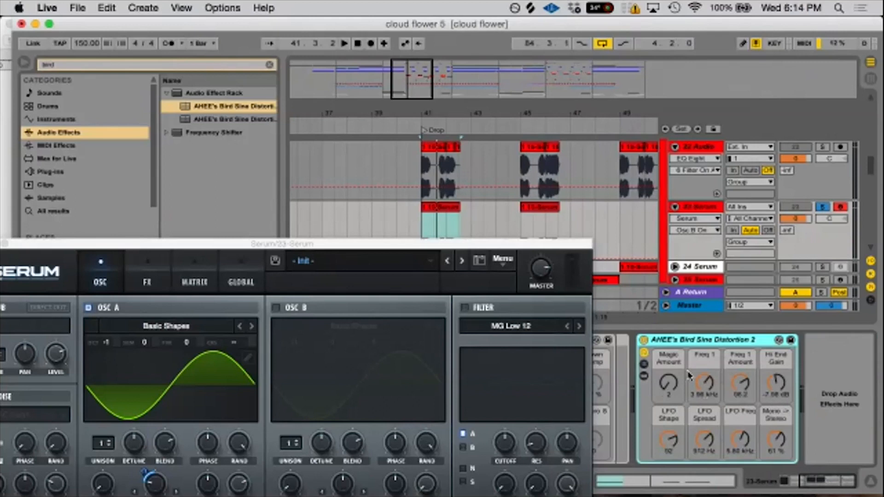
left_click(643, 340)
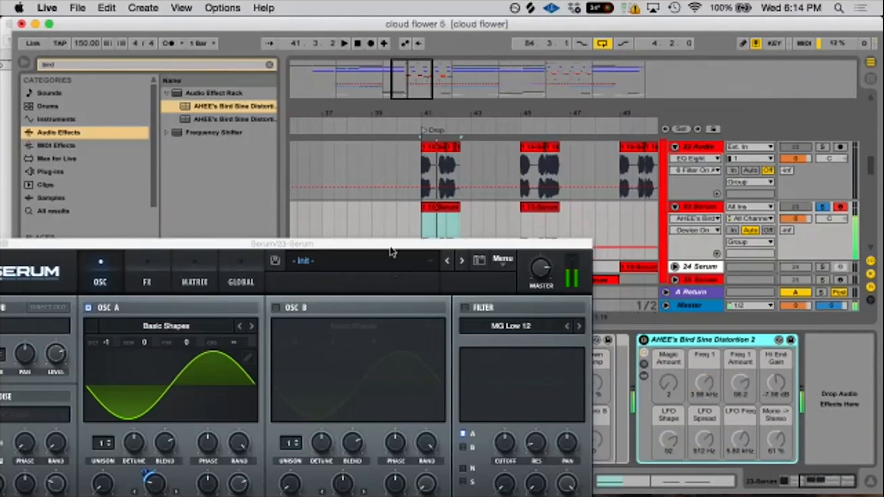
left_click_drag(390, 249, 399, 121)
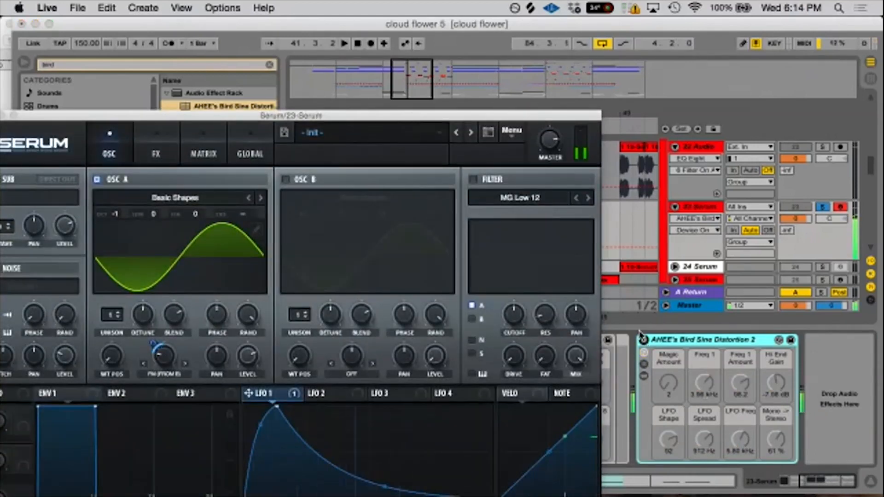
left_click(644, 340)
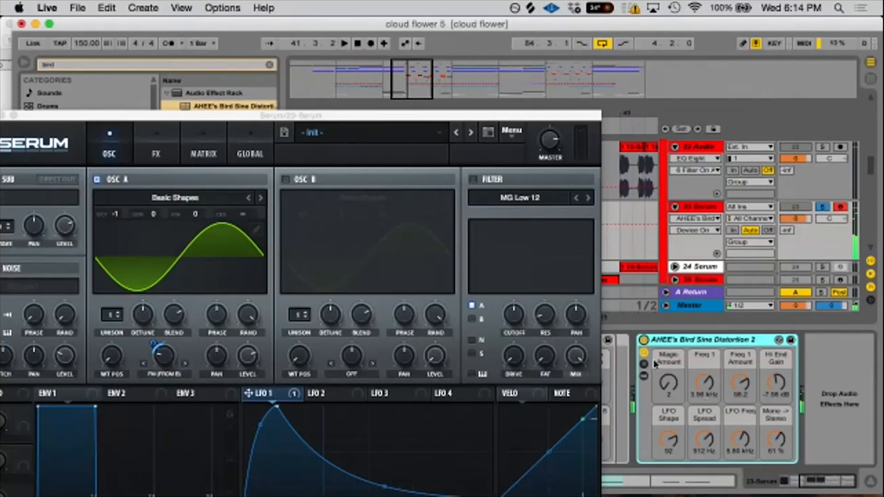
- Close the Serum editor and expand the Bird Sine Distortion rack down to the chains inside AHEE - Hi_Lo Splitter
left_click(644, 375)
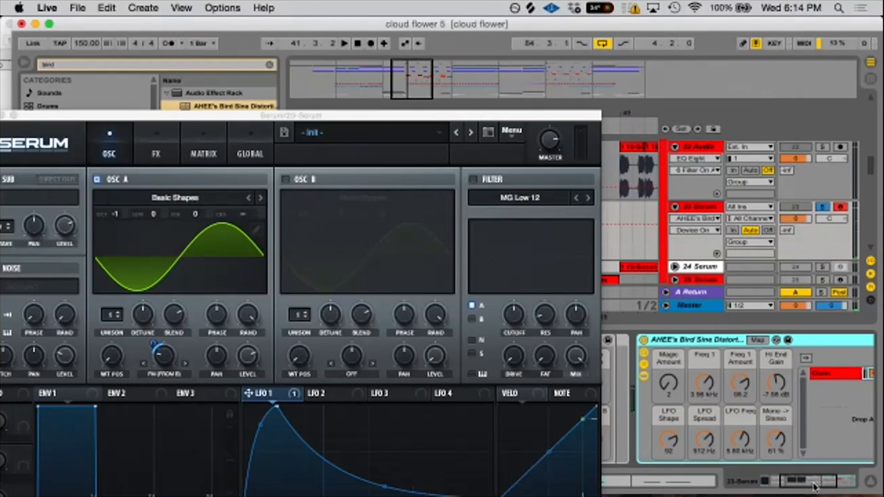
left_click_drag(7, 116, 41, 110)
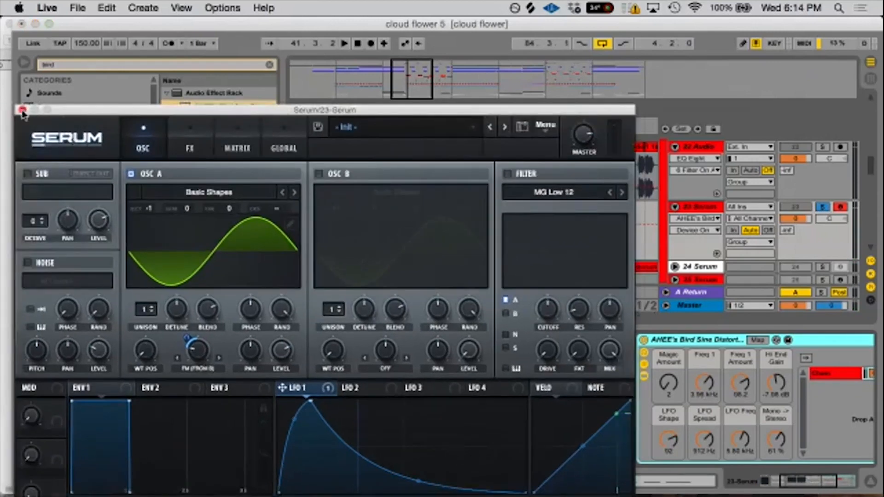
left_click(22, 110)
left_click(836, 474)
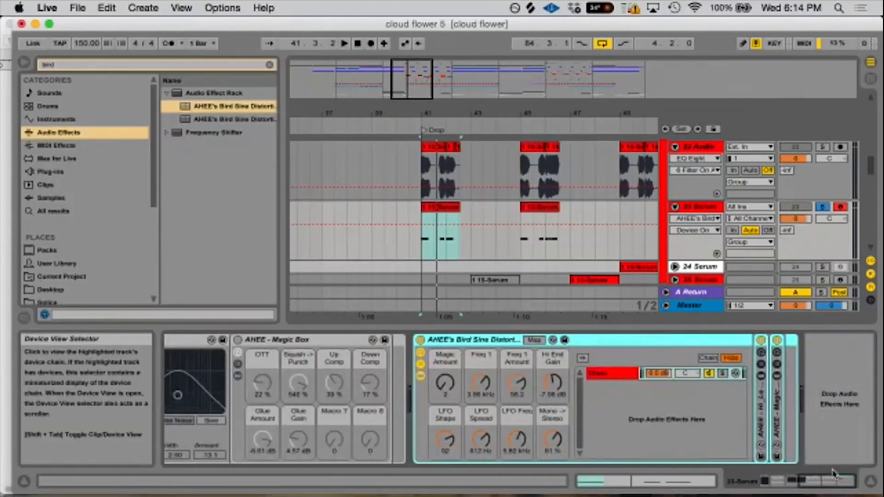
double_click(760, 415)
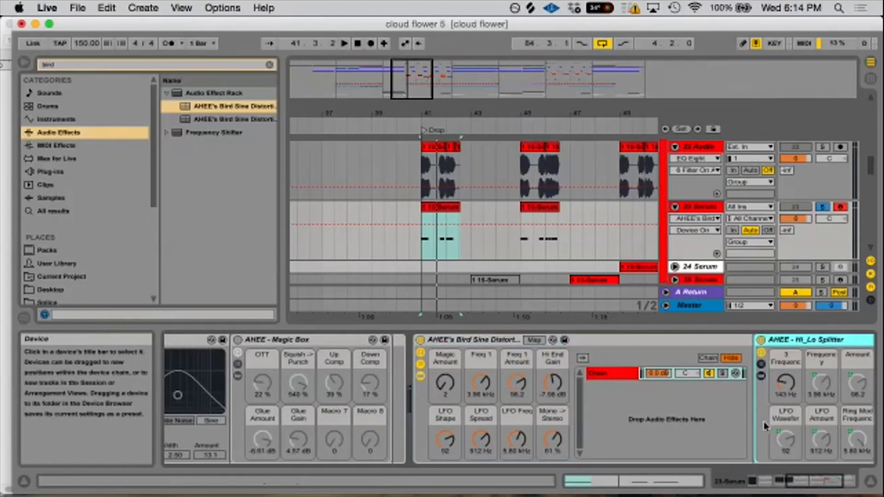
left_click(616, 375)
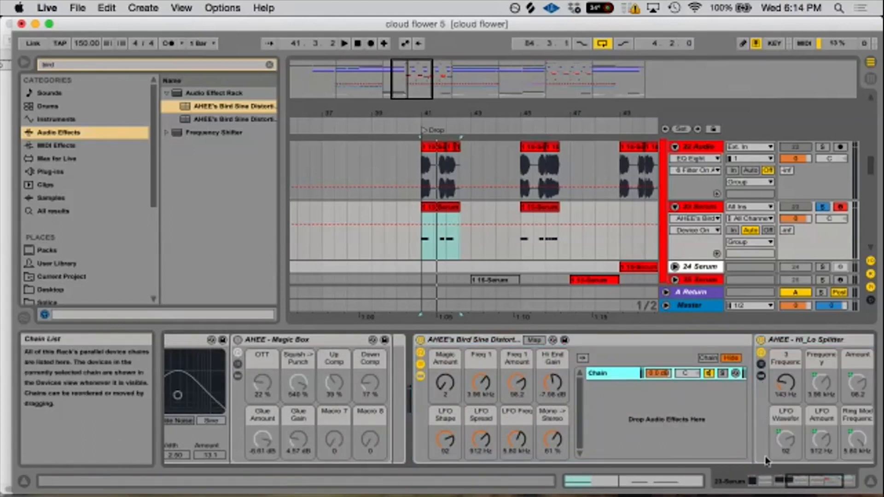
left_click(828, 482)
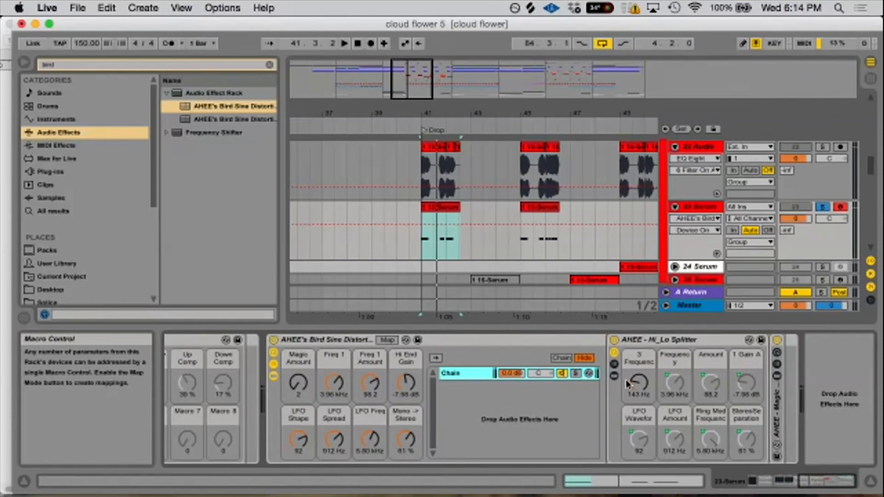
left_click(614, 365)
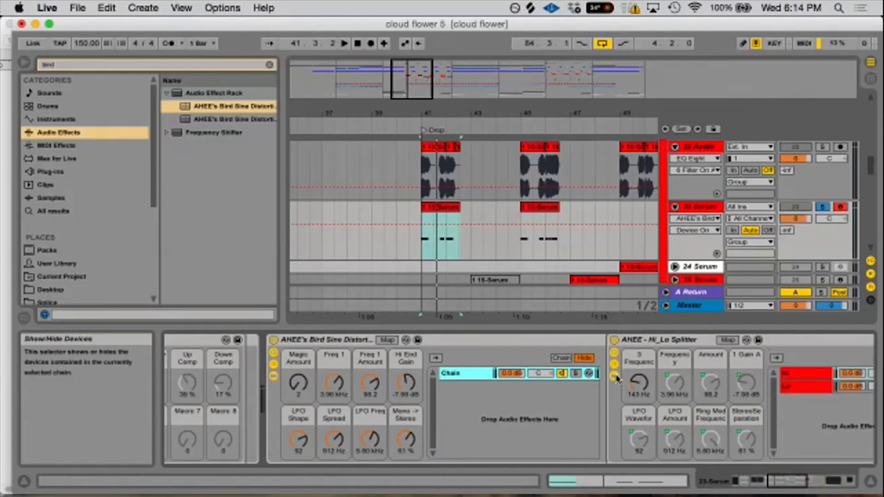
- Examine the Hi and Lo chains of the Hi_Lo Splitter, including the Lo chain's EQ Eight
left_click_drag(801, 484, 832, 482)
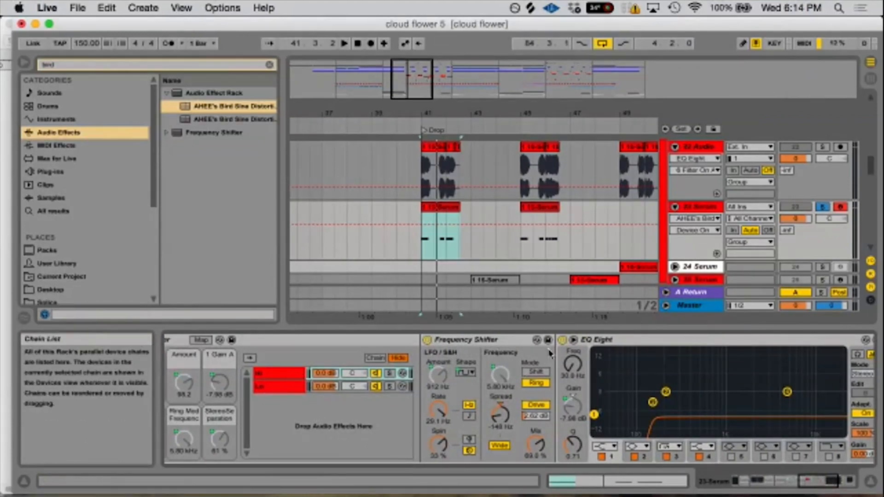
left_click(273, 392)
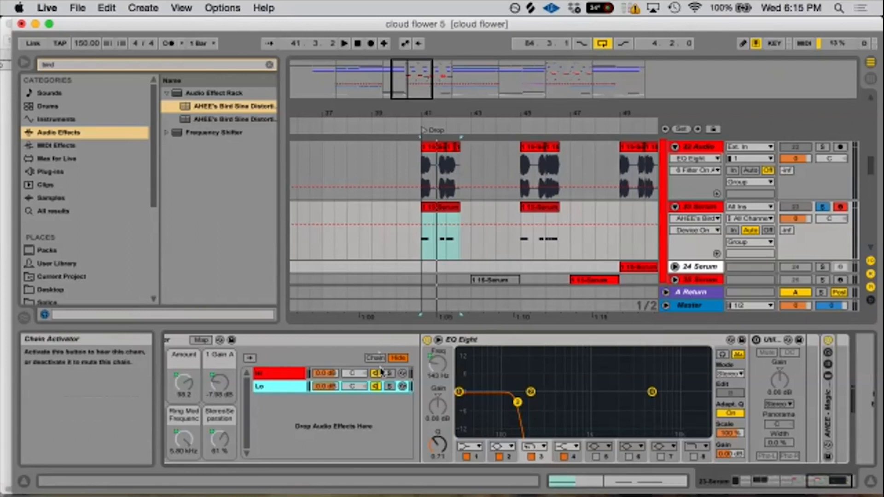
left_click(284, 373)
left_click(279, 389)
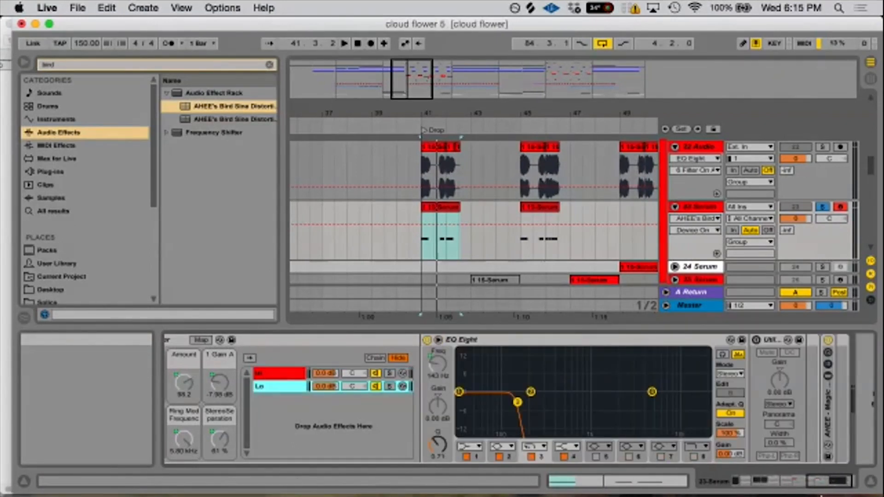
left_click(825, 483)
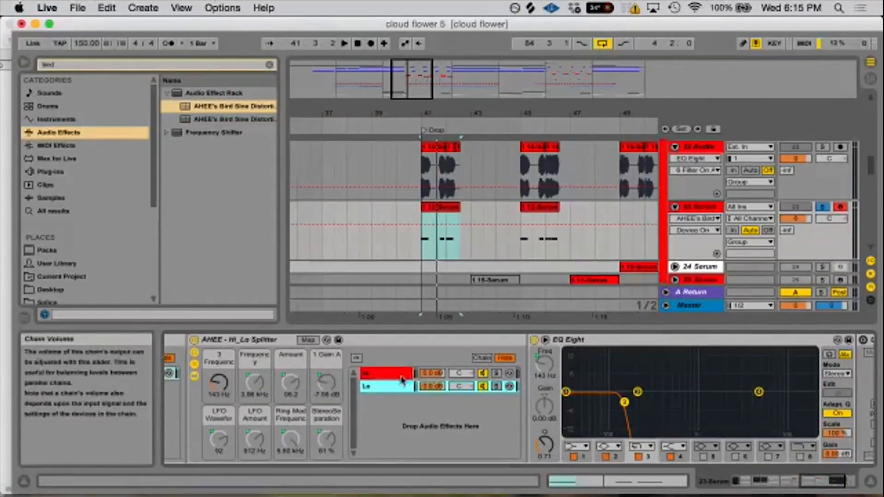
left_click(384, 385)
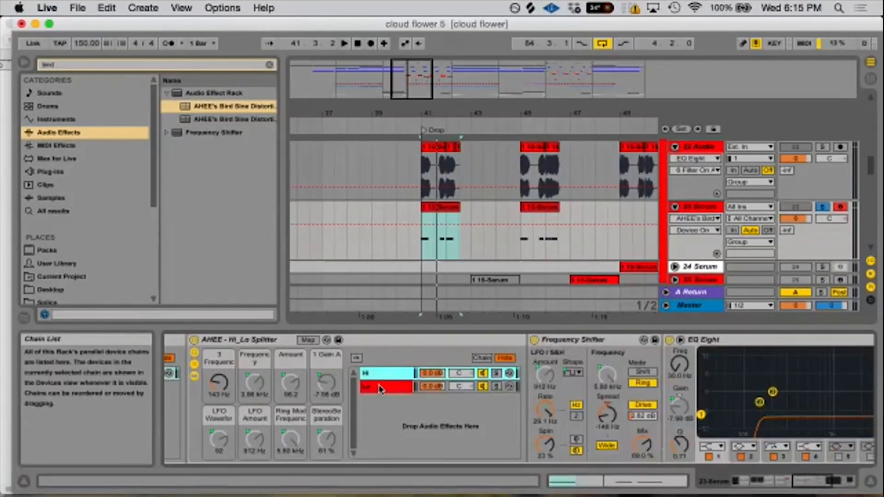
left_click(378, 388)
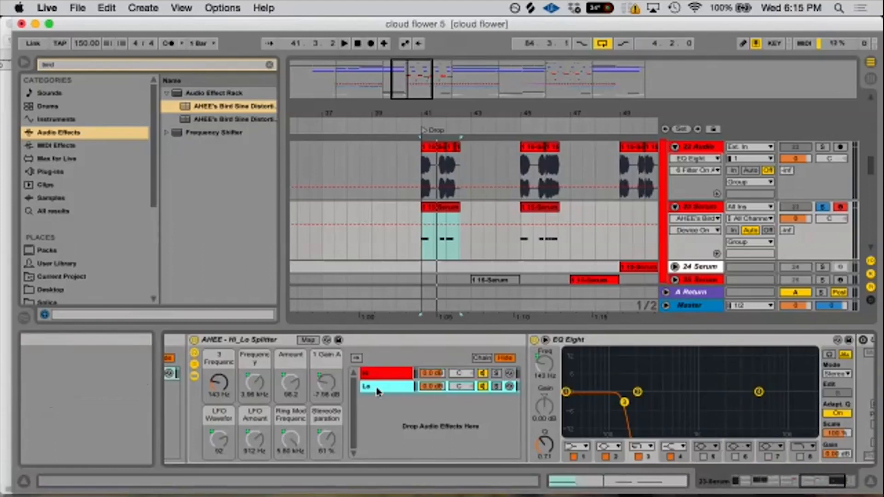
left_click(596, 343)
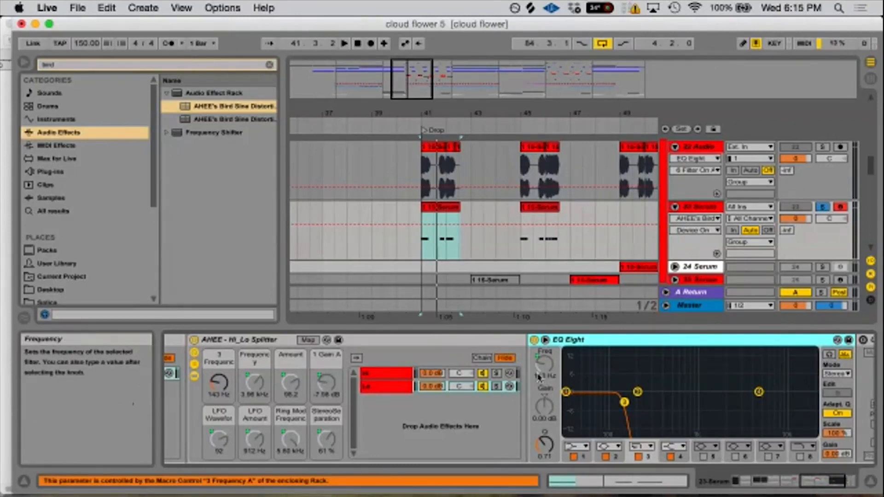
- Examine the Hi chain's Frequency Shifter, EQ Eight, Utility and Erosion, switching between the Hi and Lo chains for comparison
left_click(385, 376)
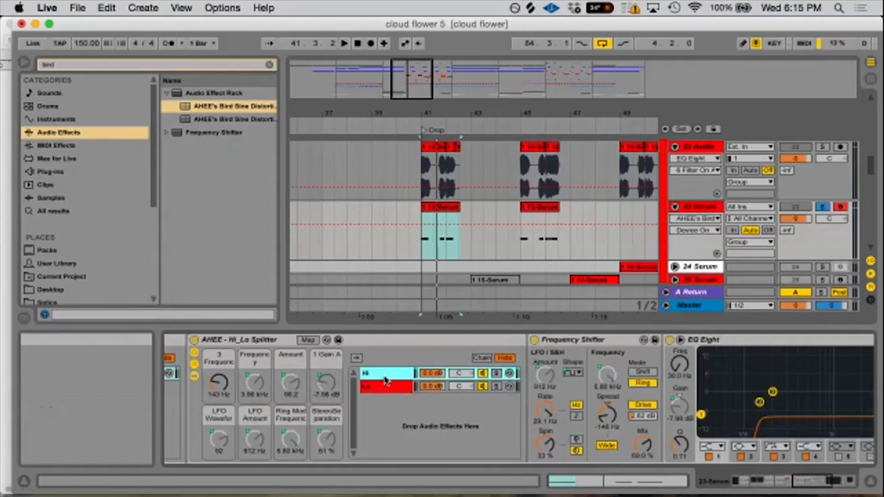
left_click(797, 484)
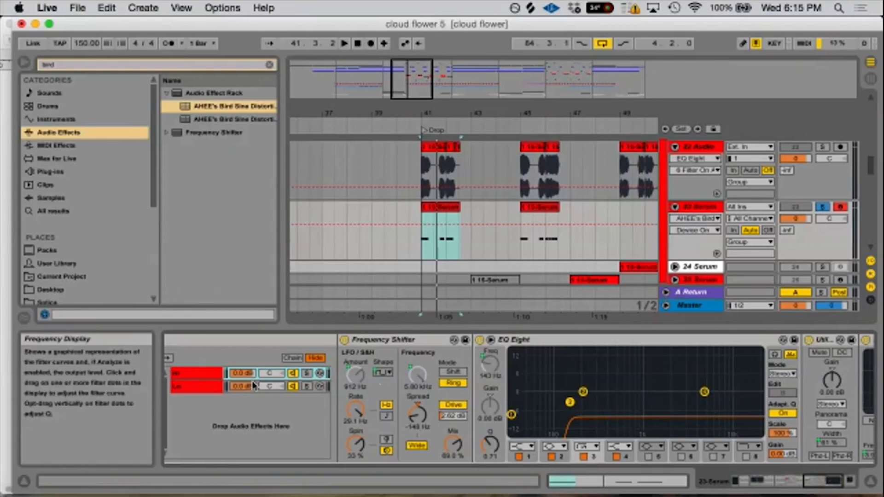
left_click(196, 375)
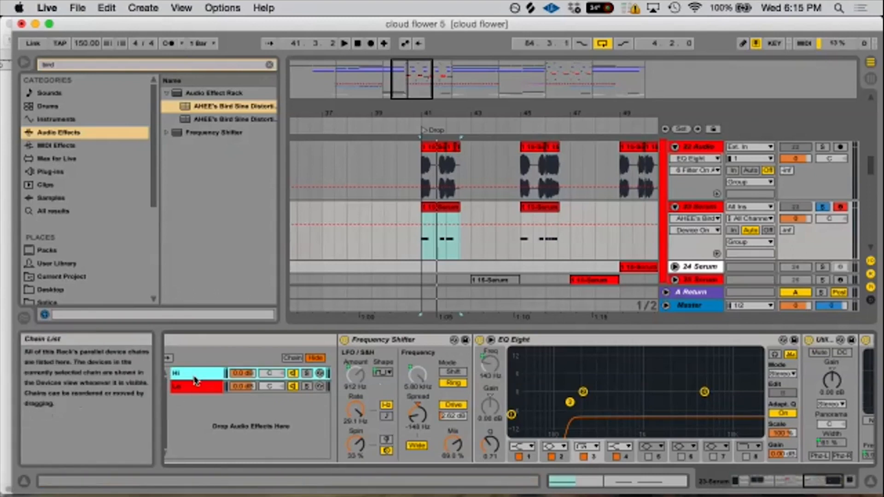
left_click(196, 387)
left_click(195, 378)
left_click(195, 390)
left_click(195, 375)
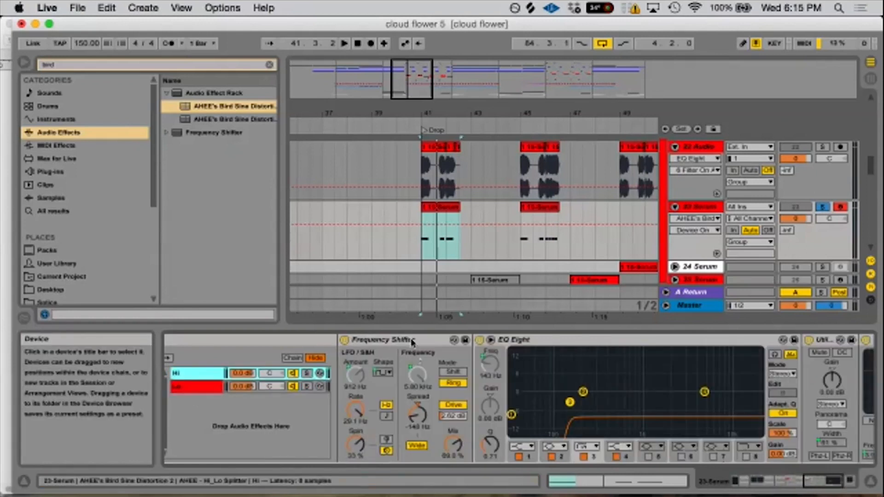
left_click(576, 343)
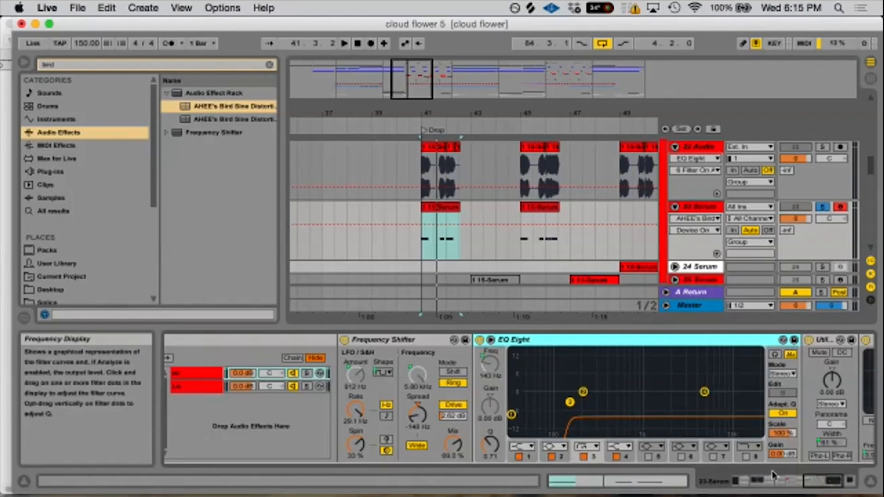
left_click(828, 488)
left_click_drag(830, 488, 834, 487)
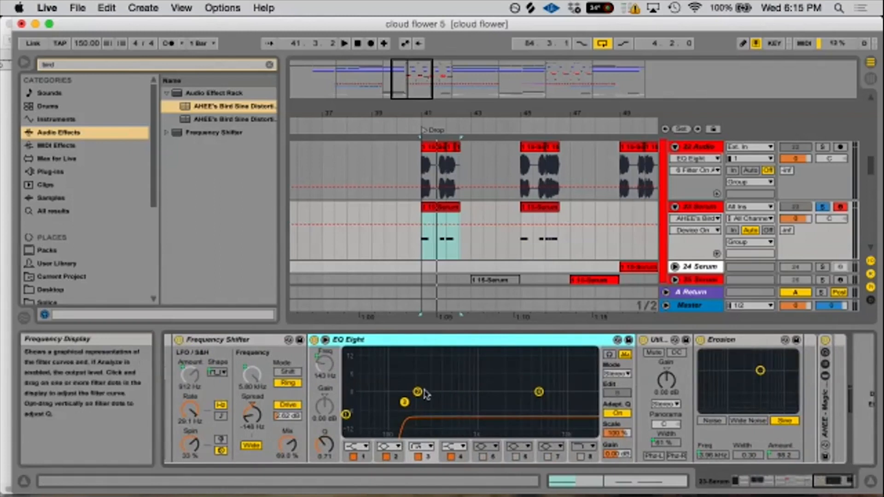
- Try the Hi chain's Frequency Shifter after EQ Eight for a sound comparison, and move it back in front of the EQ
left_click(819, 483)
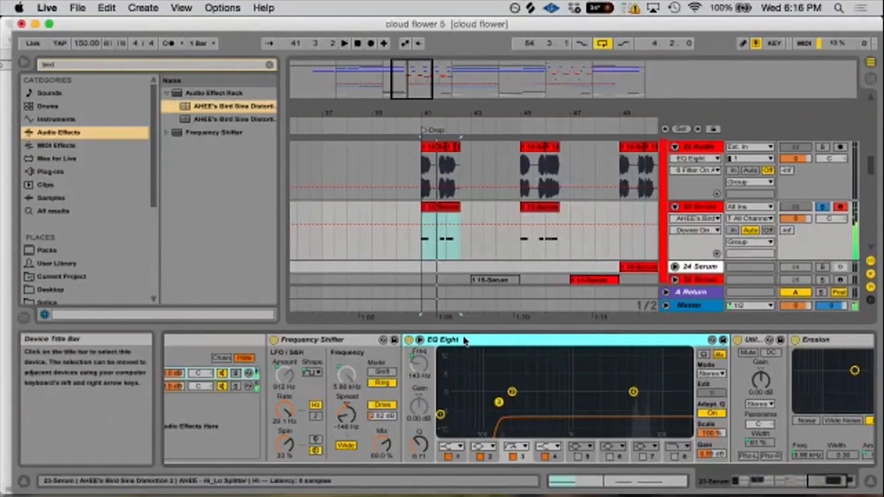
left_click(343, 346)
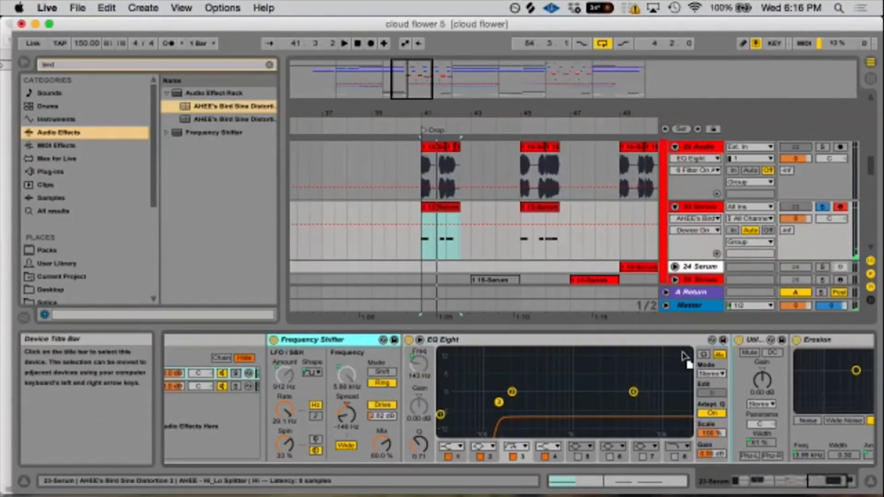
left_click_drag(739, 368, 673, 365)
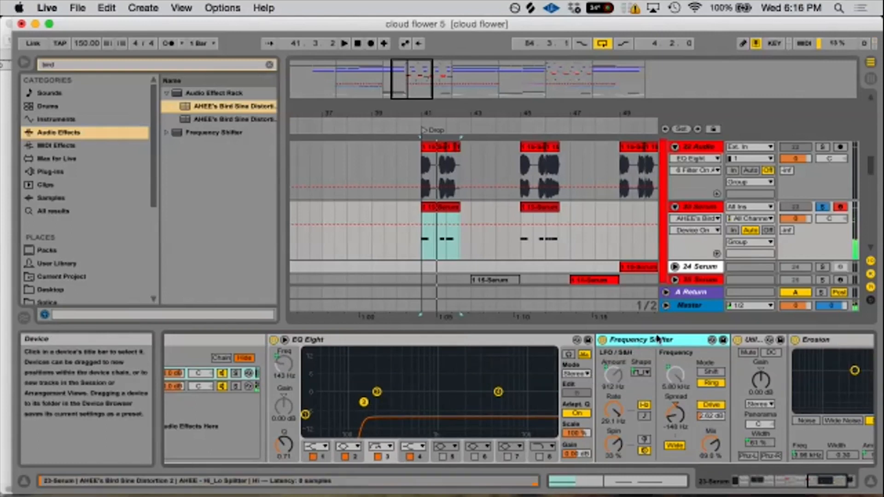
mouse_move(658, 340)
left_mouse_down()
mouse_move(277, 378)
mouse_move(298, 372)
left_mouse_up()
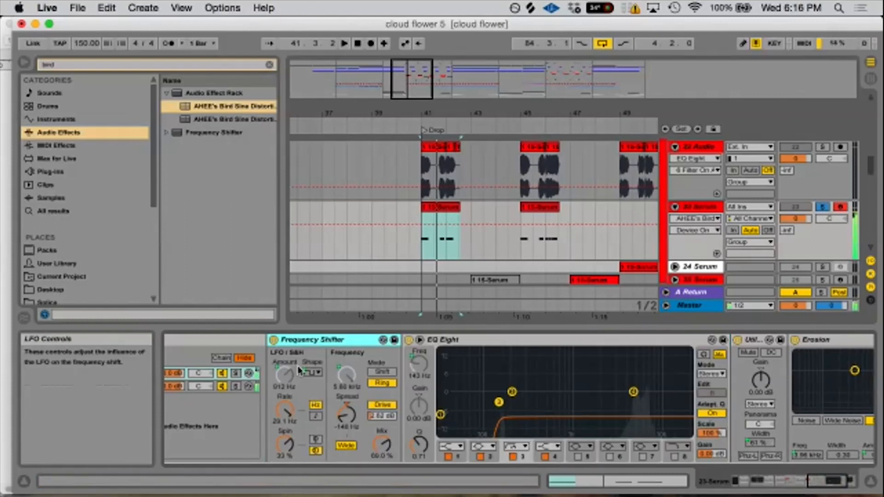
- Compare the Serum sine's spectrum in the Master track's SPAN with the Hi chain's Erosion off and on, leaving Erosion enabled
left_click(795, 340)
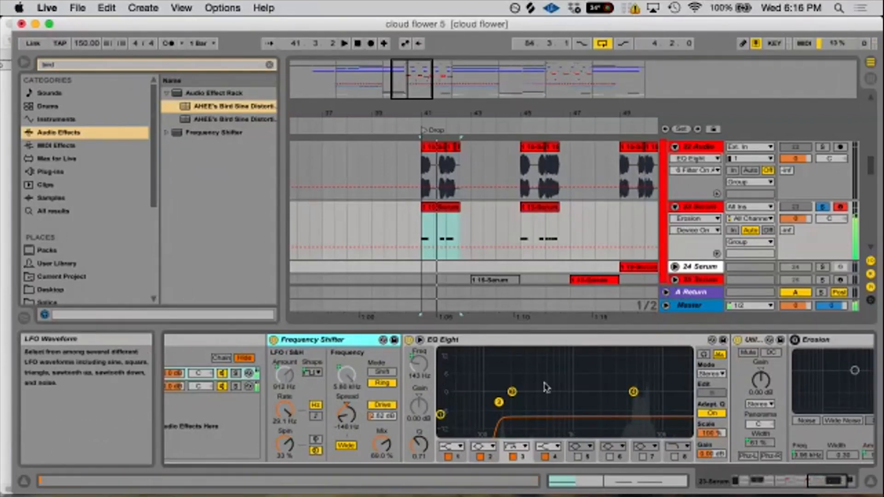
left_click(689, 307)
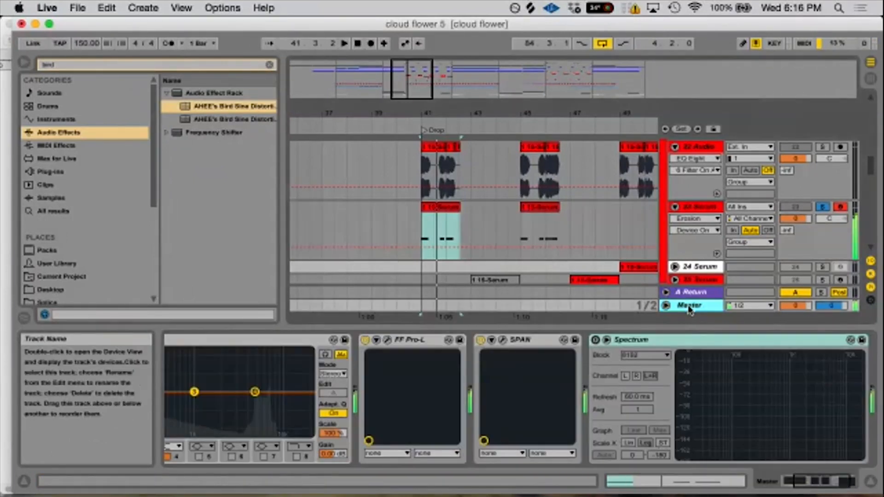
left_click(503, 340)
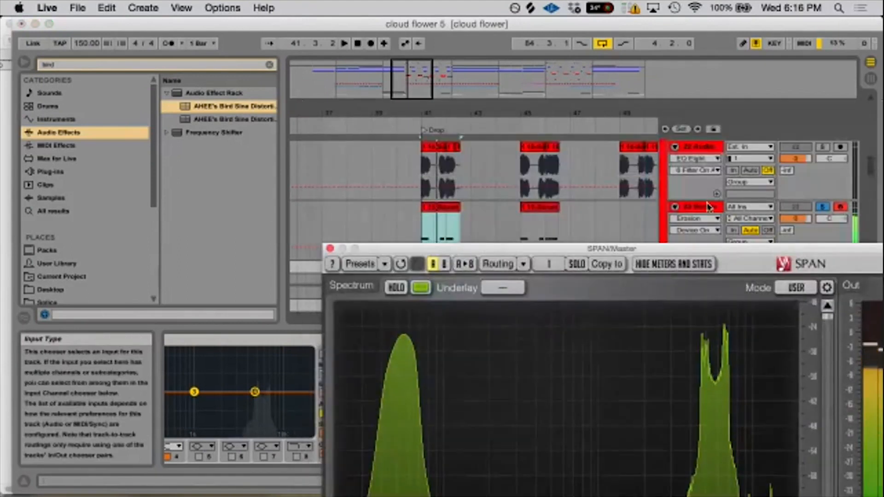
left_click(721, 210)
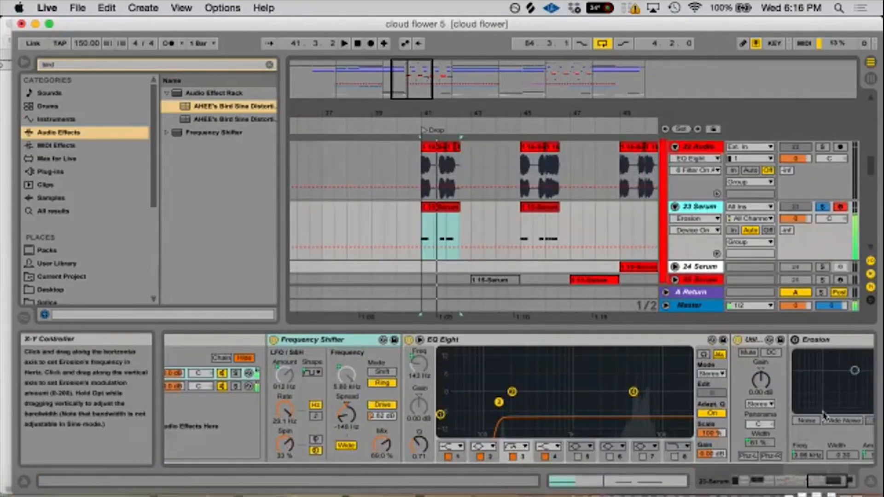
left_click(838, 481)
left_click(651, 339)
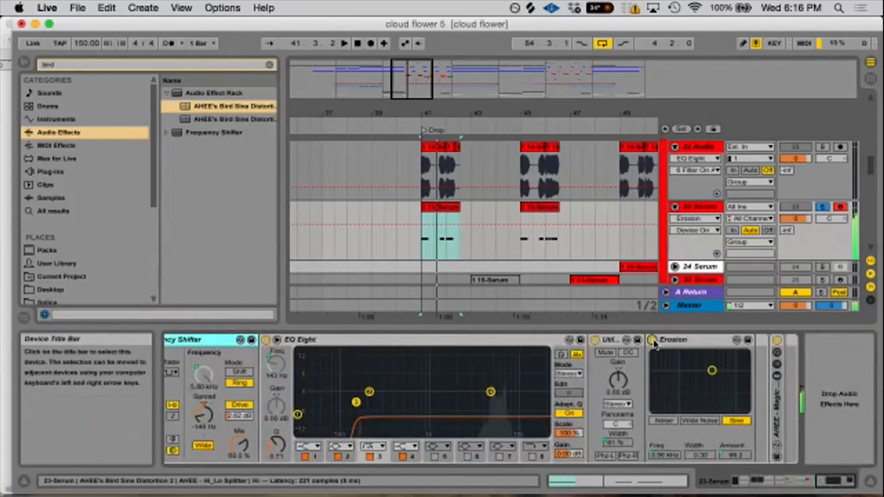
left_click(700, 306)
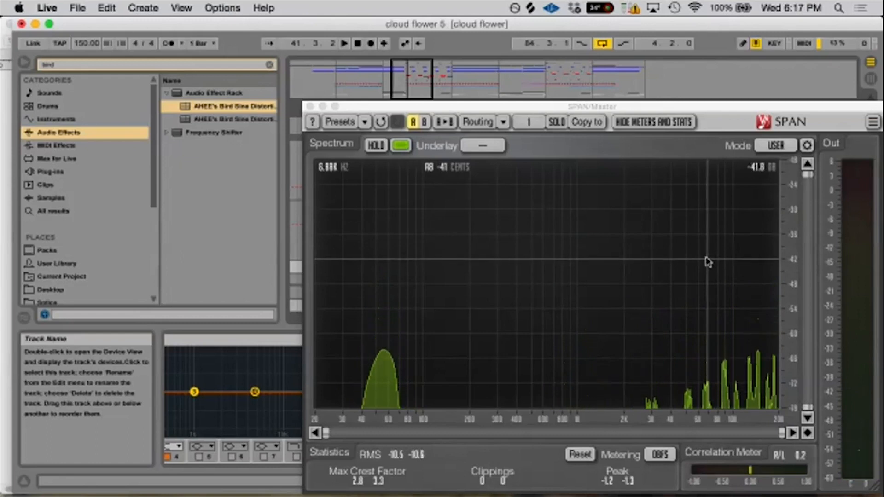
- Close the SPAN analyzer and return to the Hi chain's Frequency Shifter and EQ Eight on the 23 Serum track
left_click(690, 80)
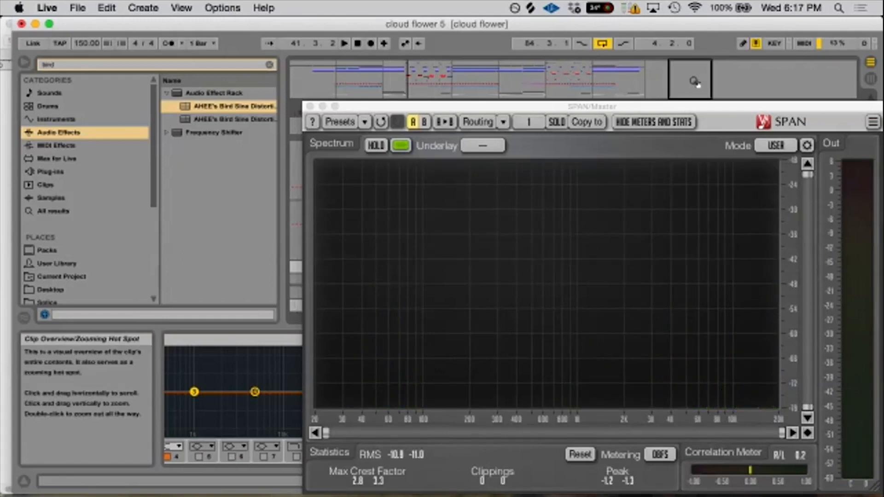
left_click(310, 106)
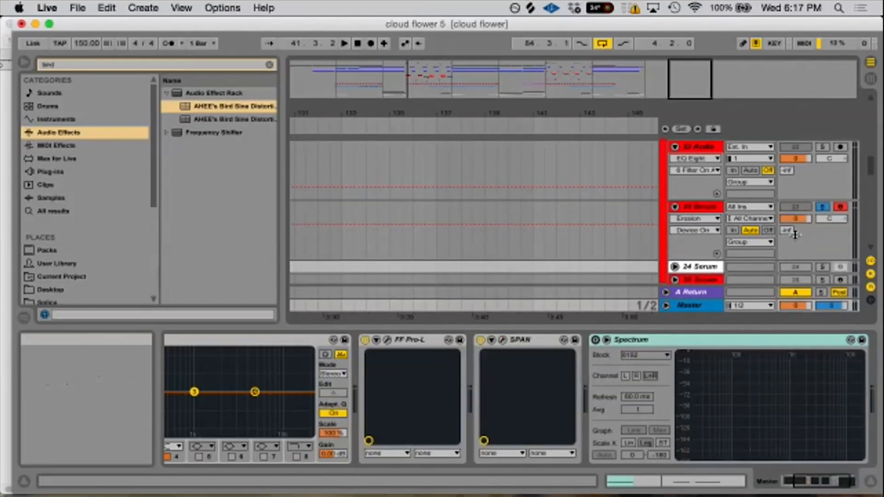
left_click(706, 210)
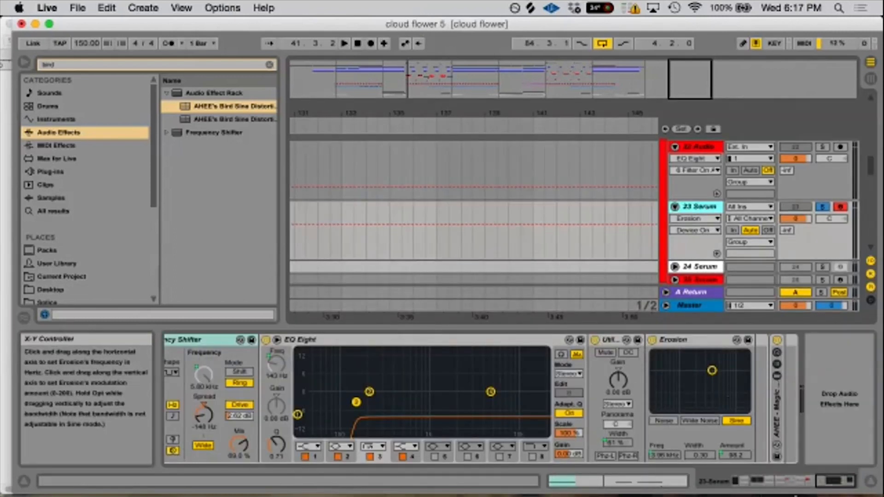
left_click(833, 481)
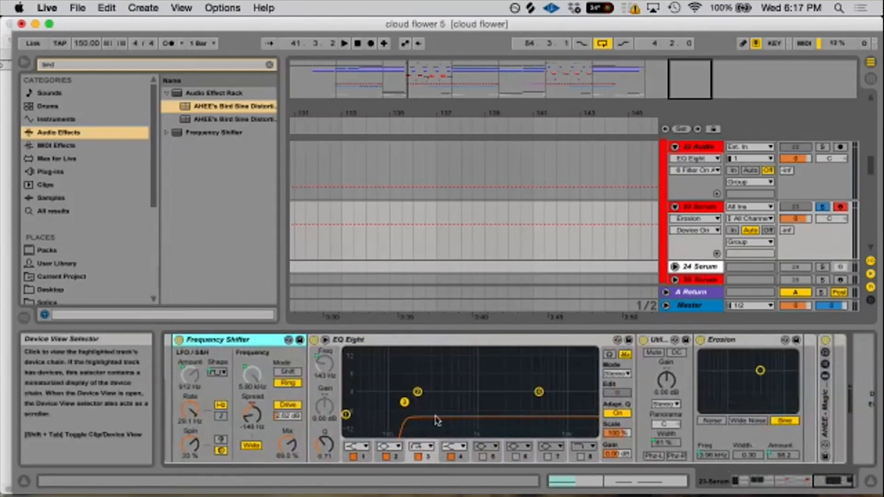
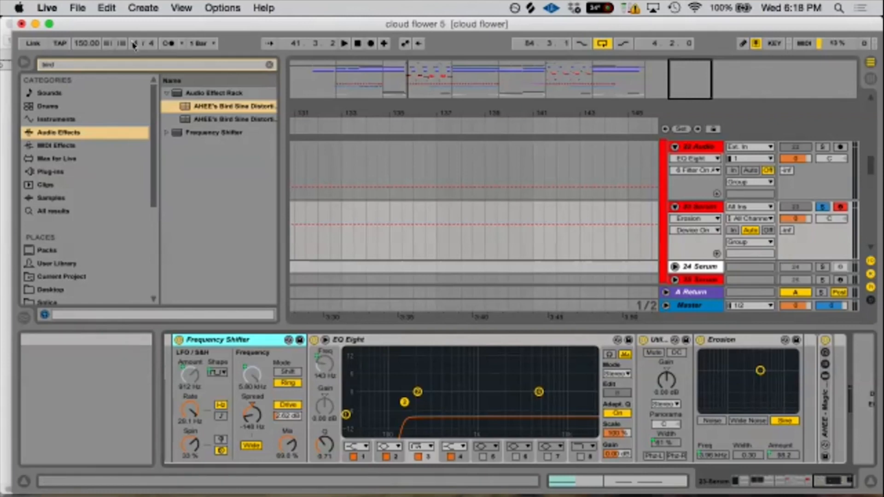
- Minimize and restore the cloud flower set, and search the audio effects for "down"
left_click(36, 24)
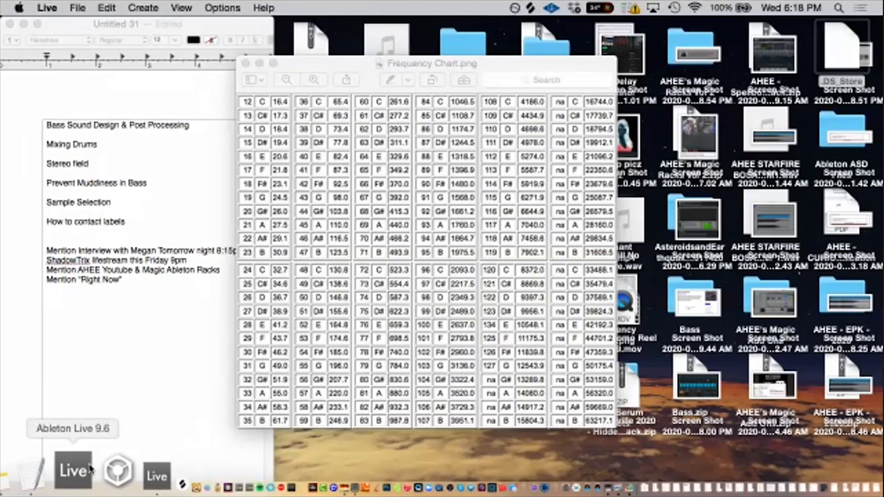
left_click(86, 486)
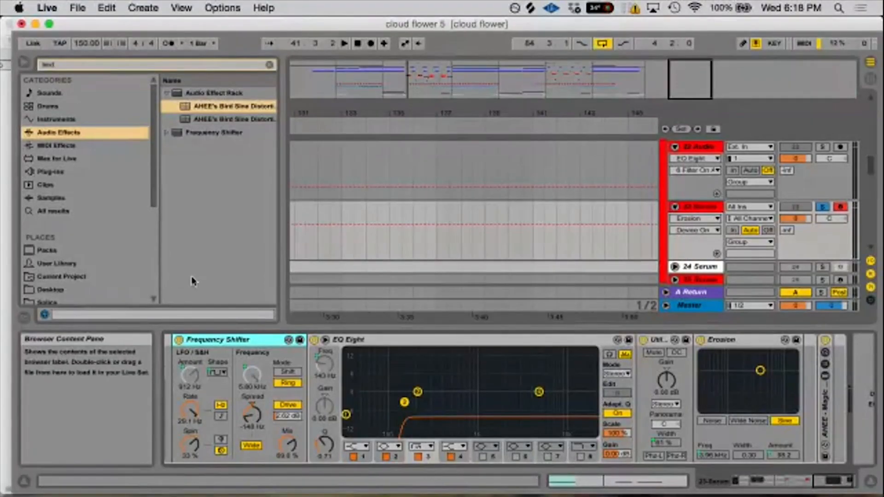
left_click(89, 65)
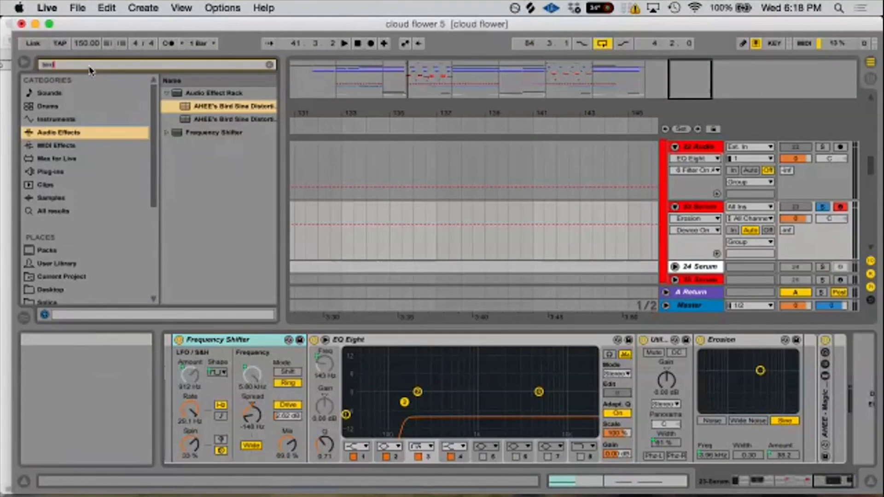
type("ah")
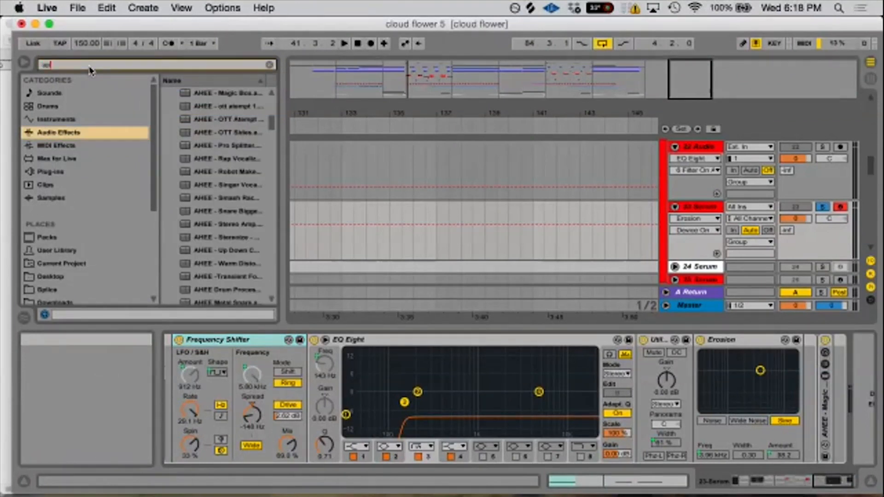
type("p")
key("BackSpace")
key("BackSpace")
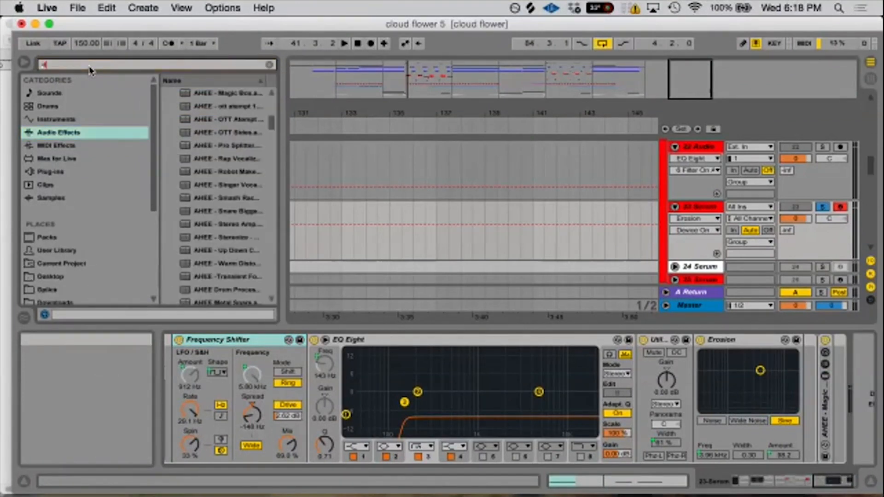
type("down")
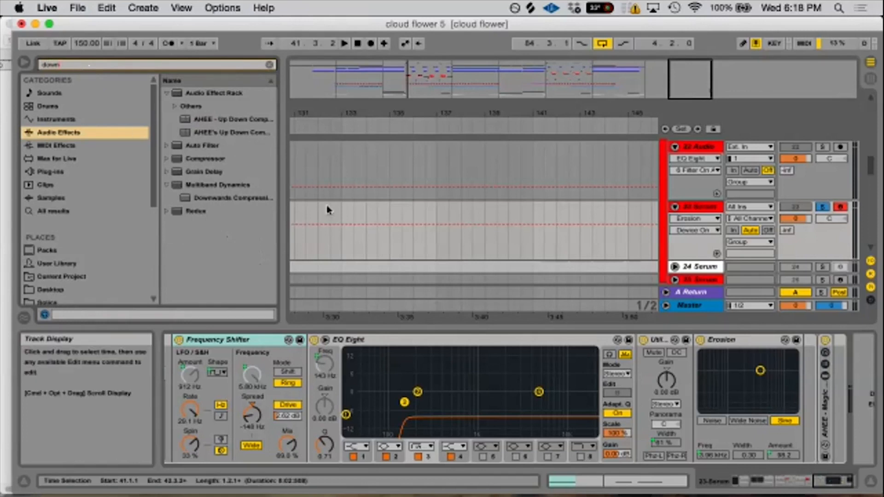
- Solo the 27 Audio track in the Drop section and select its amen clip, focusing on the clip's start at 48.3
left_click_drag(354, 111, 503, 64)
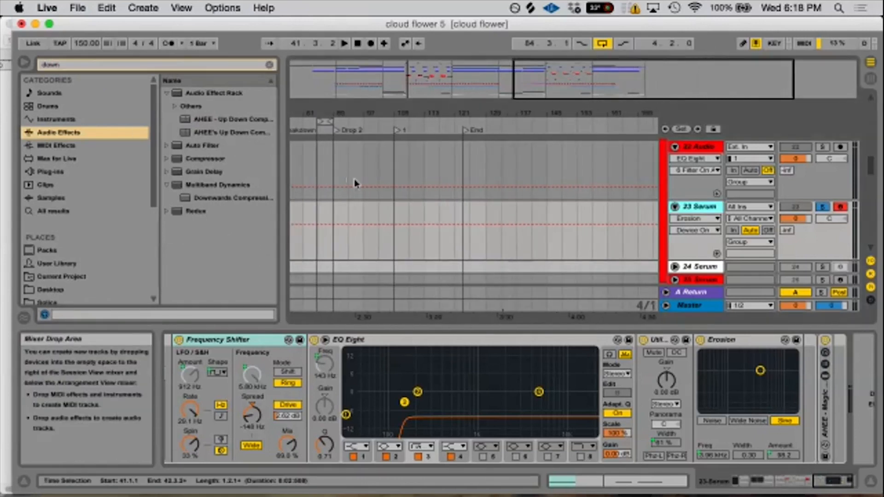
scroll(484, 205, "up", 5)
scroll(446, 227, "down", 10)
scroll(380, 219, "up", 10)
scroll(380, 218, "down", 2)
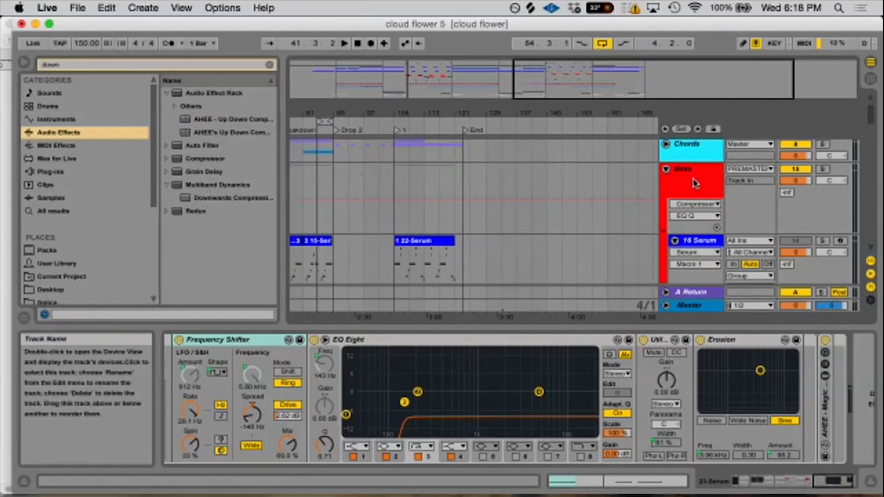
left_click_drag(346, 114, 446, 120)
scroll(372, 182, "down", 8)
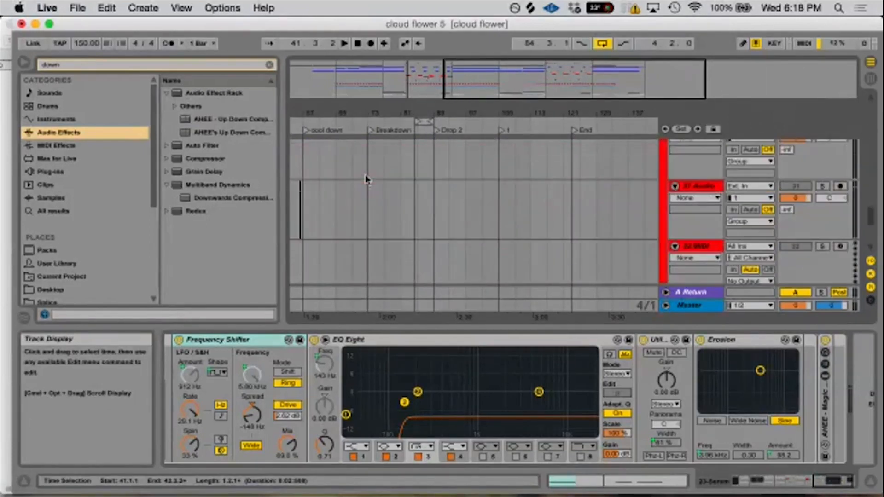
scroll(366, 179, "down", 4)
left_click_drag(331, 113, 445, 112)
left_click(666, 155)
scroll(519, 178, "down", 6)
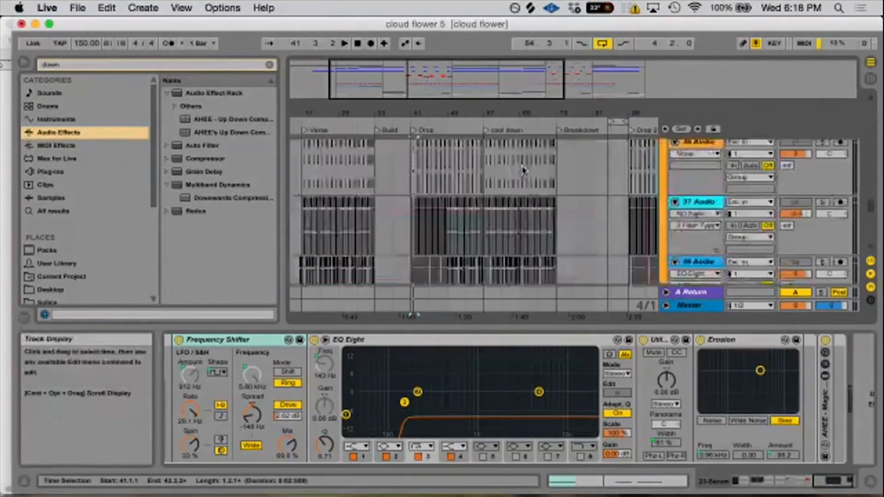
scroll(519, 178, "up", 10)
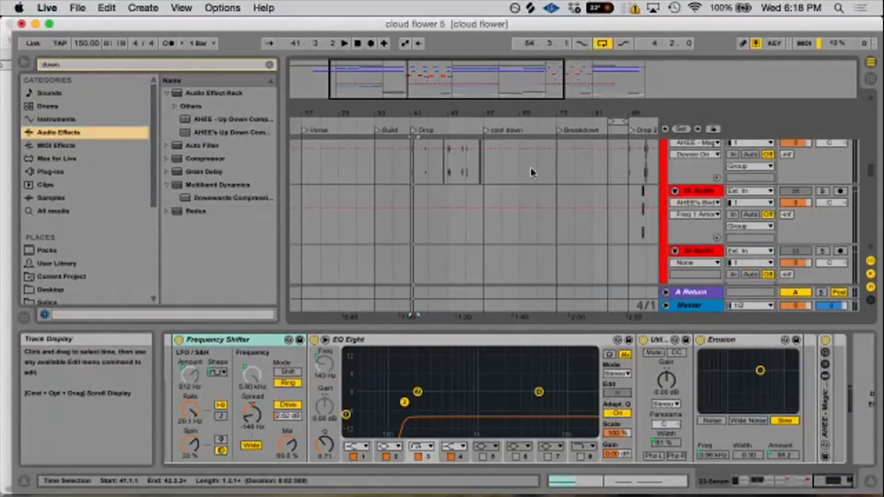
scroll(531, 171, "down", 3)
left_click(822, 208)
left_click(451, 208)
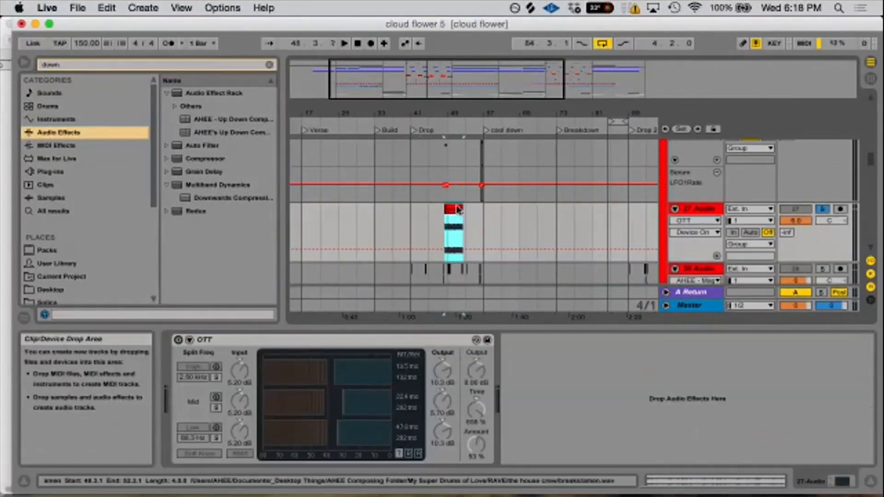
left_click_drag(445, 107, 531, 123)
left_click_drag(481, 105, 369, 129)
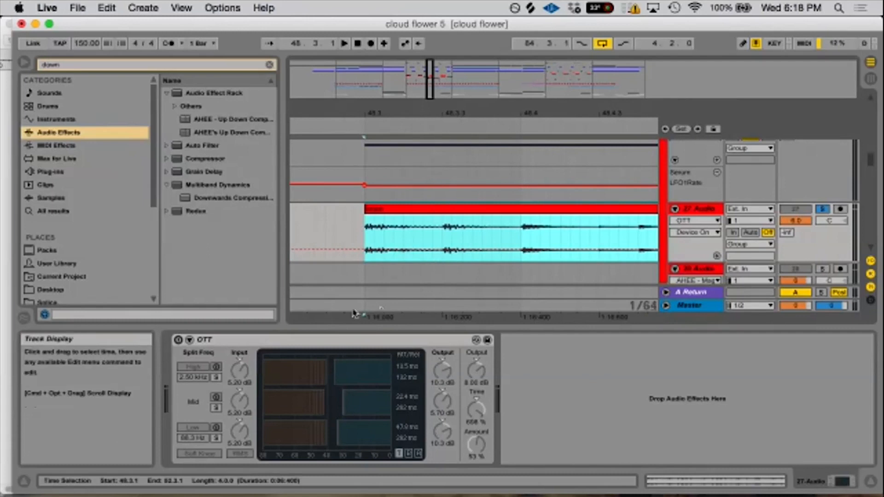
- Find the Compressor among the audio effects, add it after OTT on 27 Audio, and show its gain reduction history
left_click(109, 63)
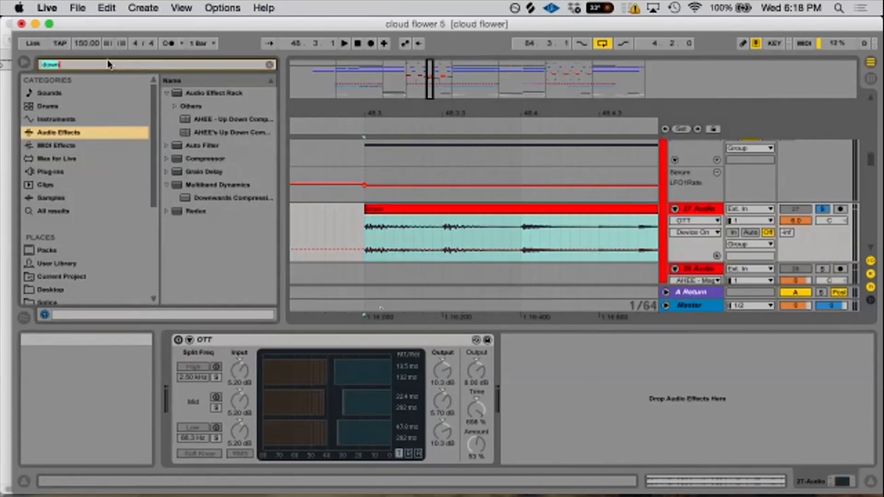
type("aomp")
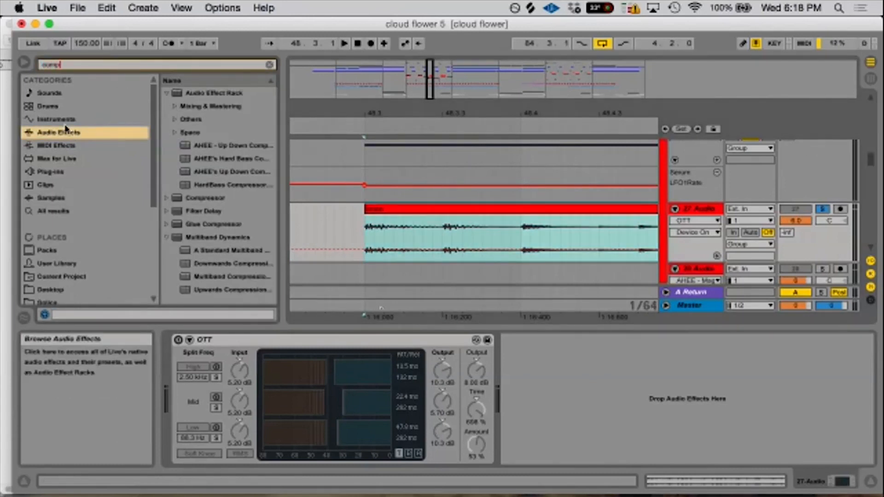
double_click(193, 198)
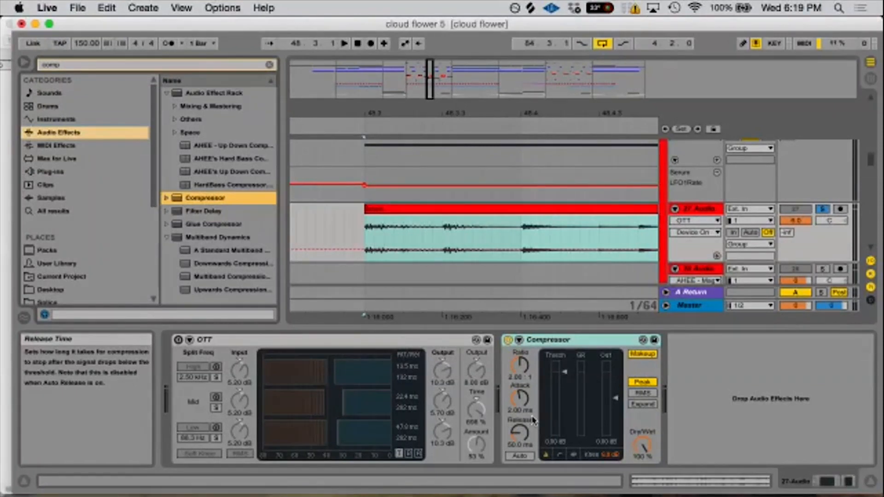
left_click(573, 455)
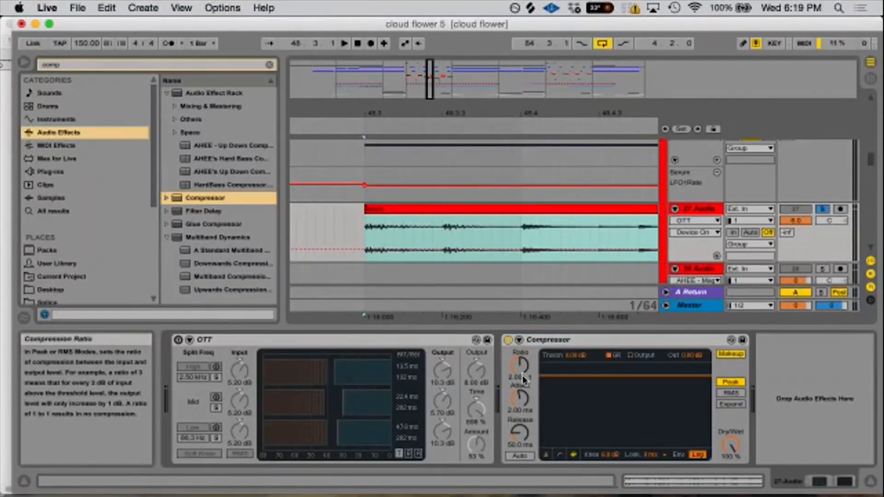
- Loop the amen clip and lower the Compressor's threshold to about -20.5 dB during playback
key("space")
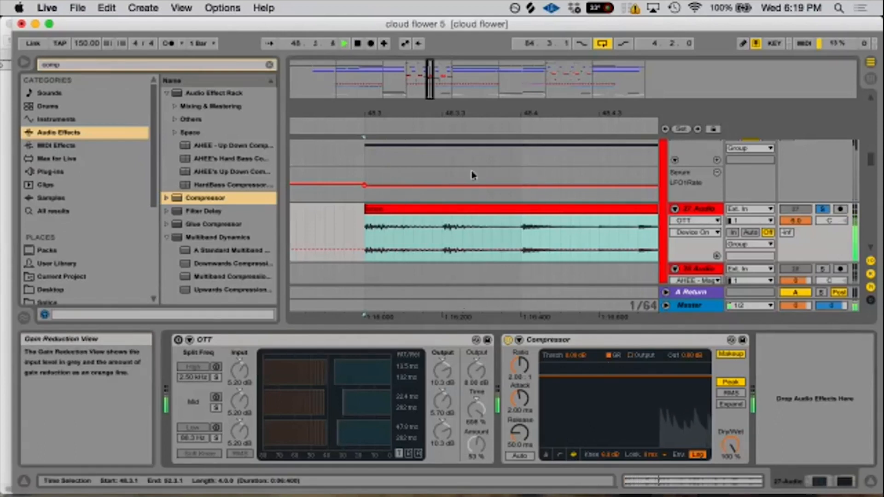
key("space")
left_click(484, 210)
key("space")
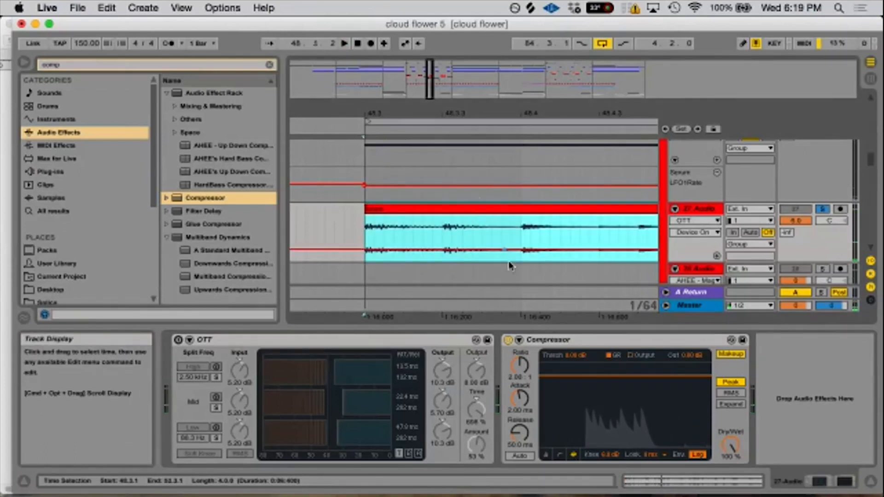
left_click_drag(582, 361, 583, 405)
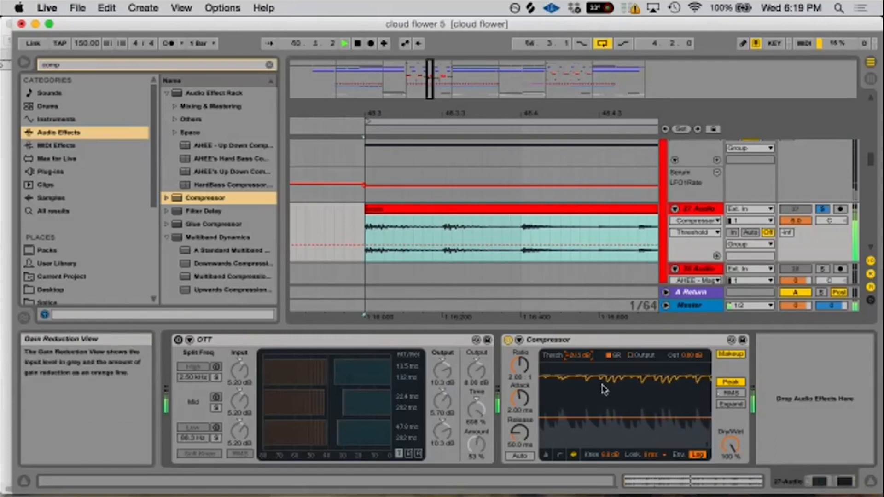
key("space")
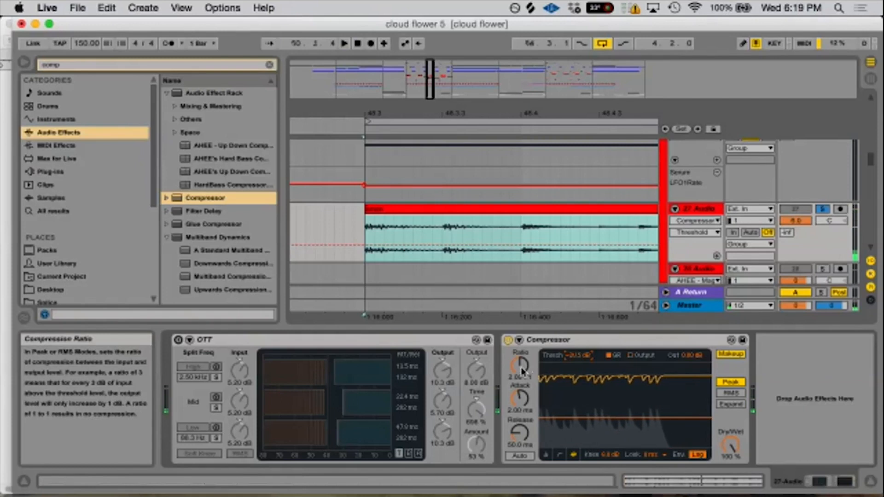
- Raise the amen clip's gain so its waveform is drawn larger in the arrangement
left_click(454, 227)
left_click_drag(275, 428, 275, 417)
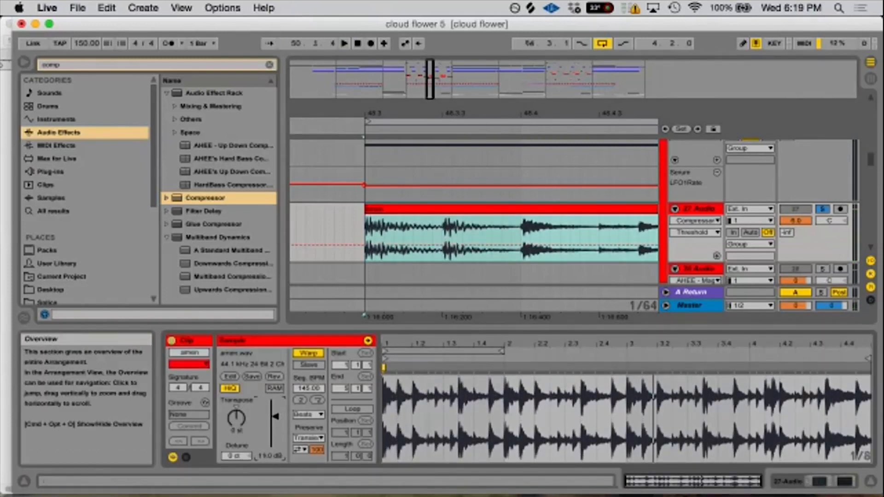
left_click_drag(540, 113, 431, 63)
- Insert an audio track below 27 Audio that takes its input from 27-Audio, and arm it for recording
right_click(704, 210)
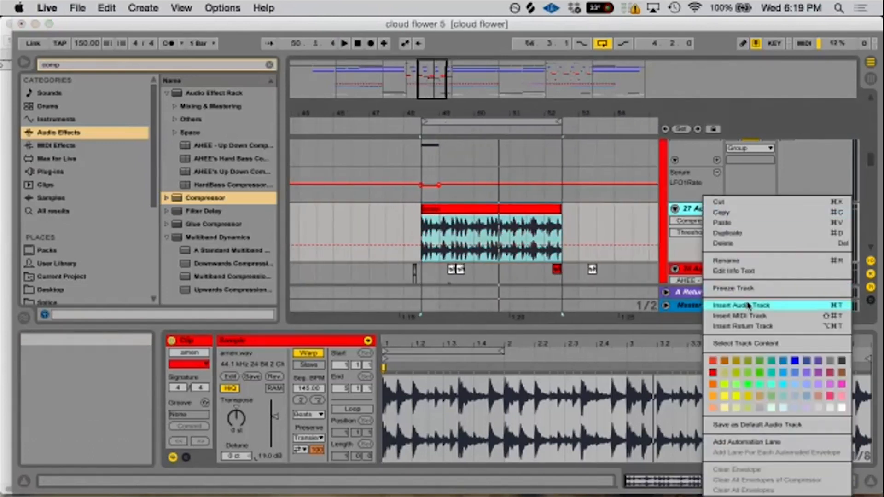
left_click(617, 297)
left_click(698, 268)
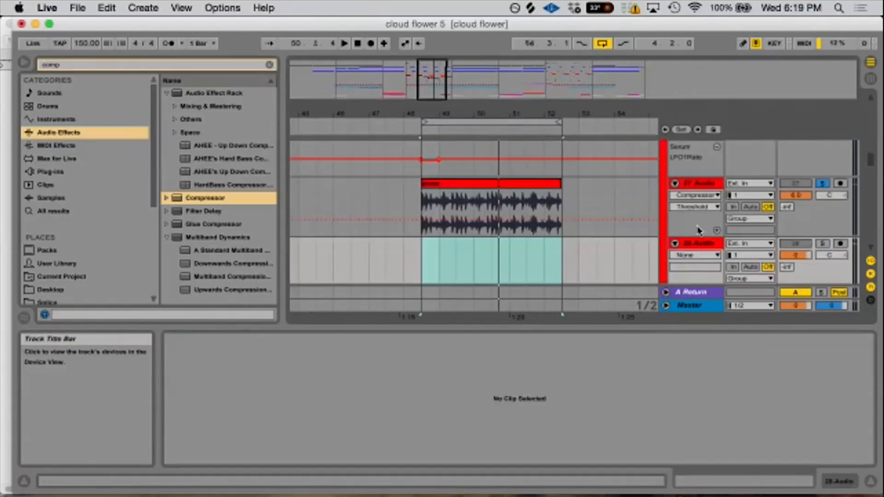
left_click(749, 243)
scroll(747, 447, "down", 3)
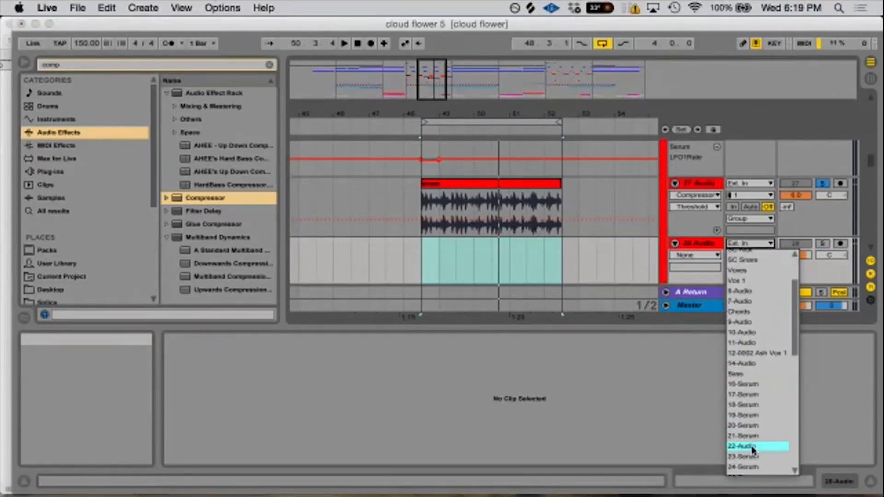
left_click(744, 468)
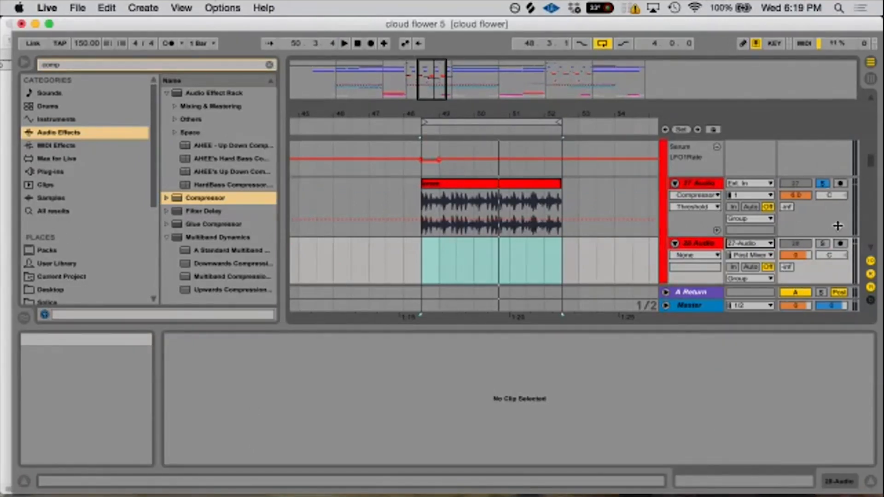
left_click(841, 243)
- Play the amen loop with 27 Audio's devices shown and lower the Compressor's threshold to about -22.8 dB
left_click(696, 184)
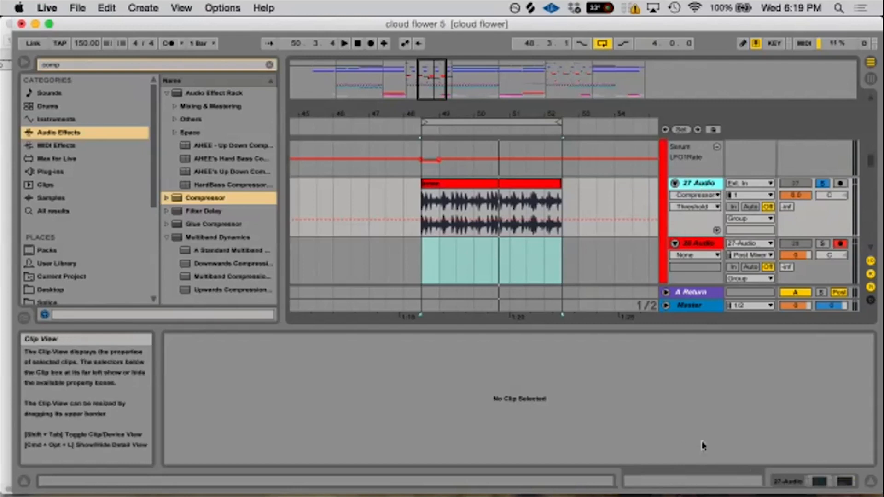
left_click(824, 482)
key("space")
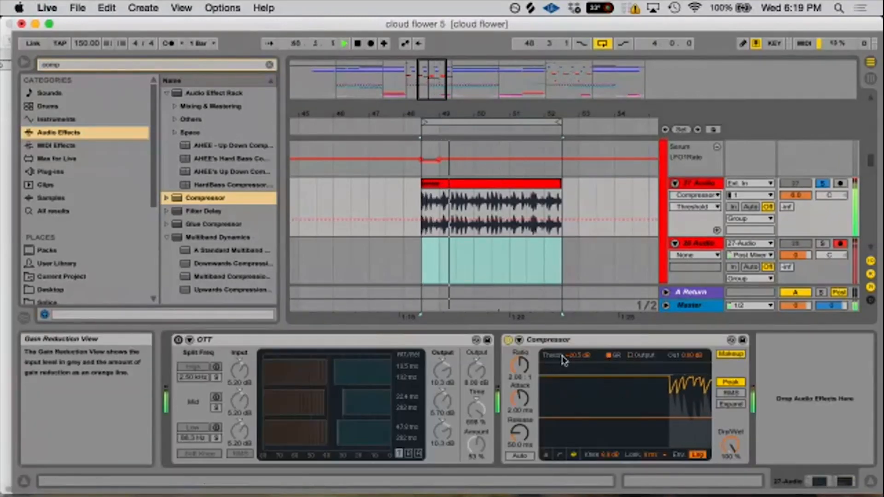
left_click_drag(579, 356, 578, 360)
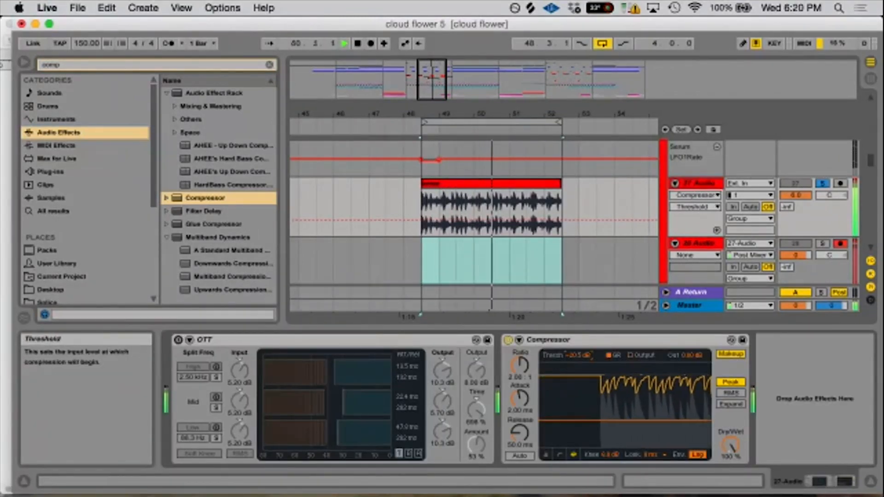
left_click(358, 44)
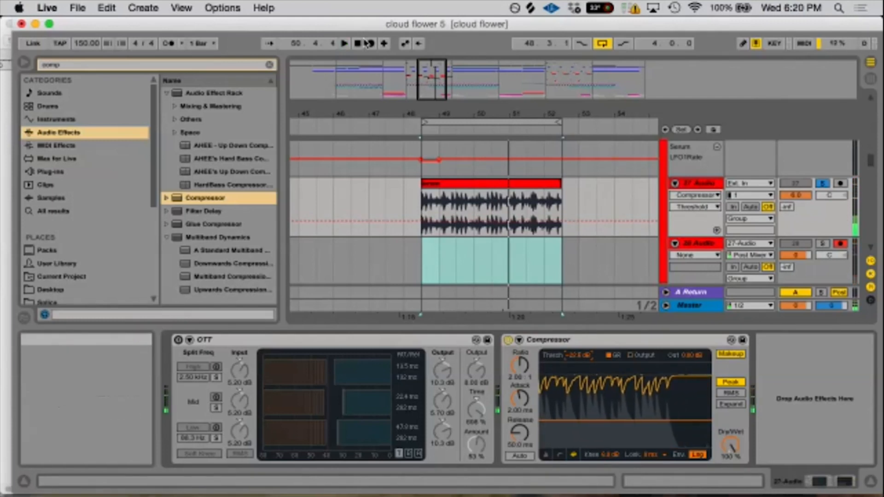
- Turn off the Compressor's Makeup and record the compressed amen break onto the armed 28 Audio track
left_click(370, 43)
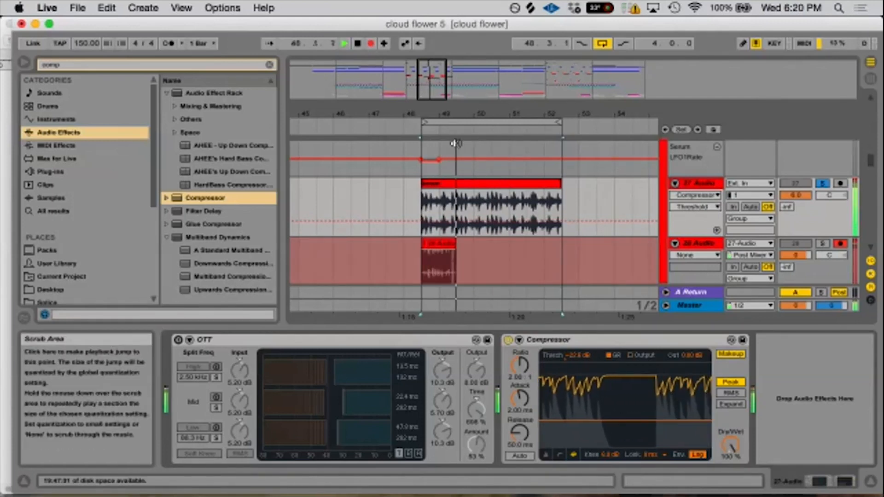
key("space")
left_click(731, 354)
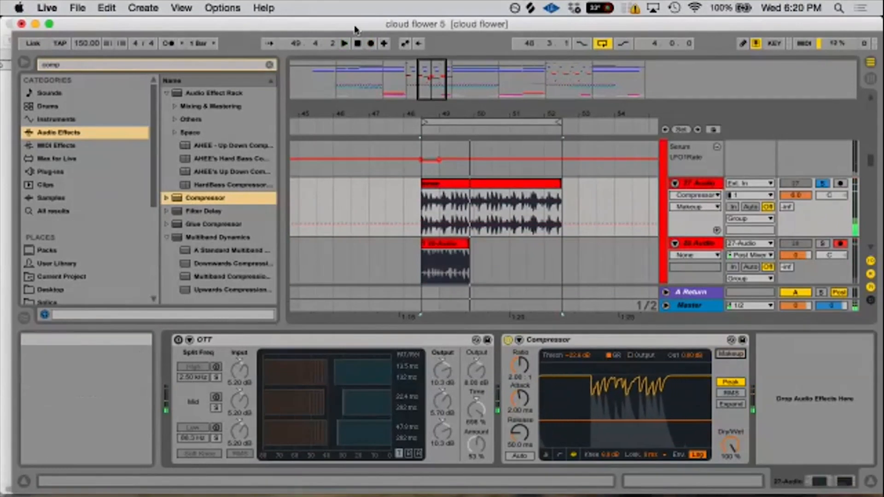
left_click(371, 44)
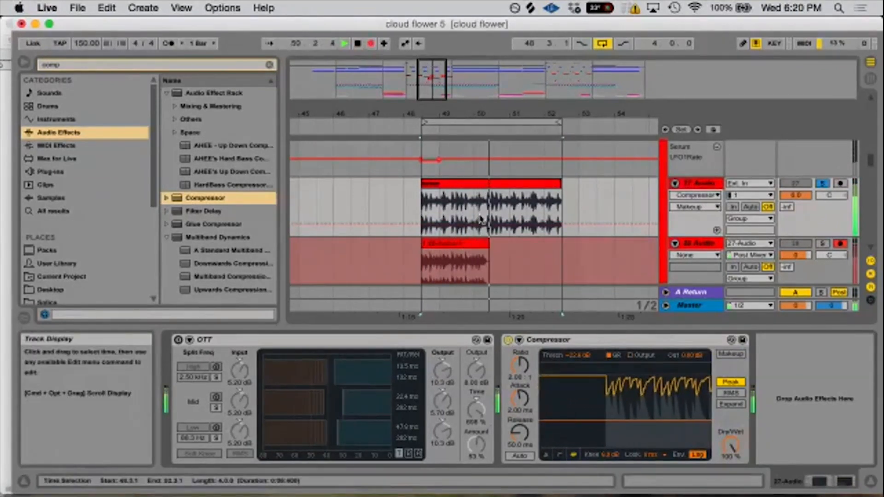
key("space")
- Compare the original amen waveform with the compressed recording up close, and select the Compressor on 27 Audio
left_click_drag(424, 114, 440, 180)
left_click(486, 185)
scroll(487, 186, "down", 2)
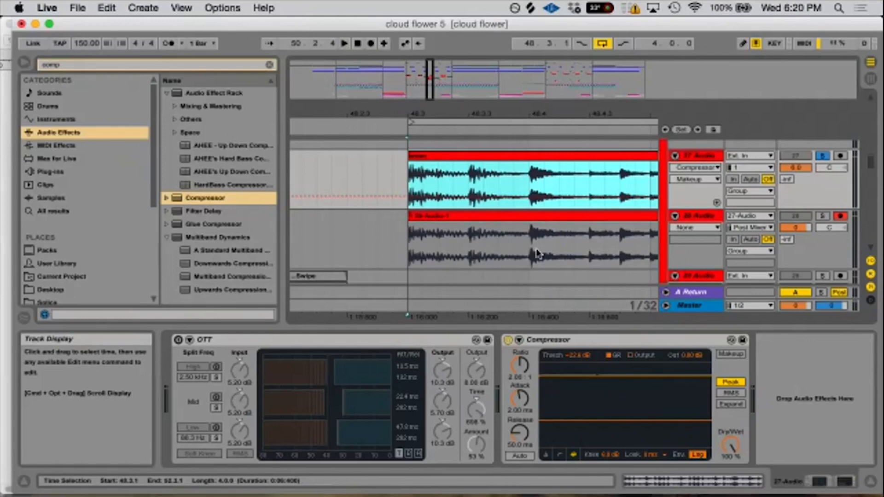
left_click_drag(593, 114, 610, 120)
left_click(534, 341)
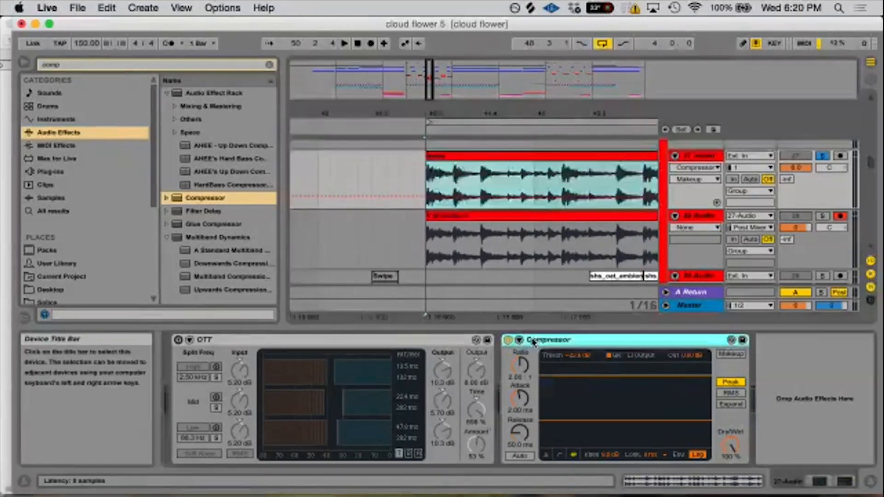
- Replace the take on 28 Audio with a new recording of the amen break, compressed at a ratio of inf : 1
left_click_drag(517, 217, 505, 160)
left_click(553, 340)
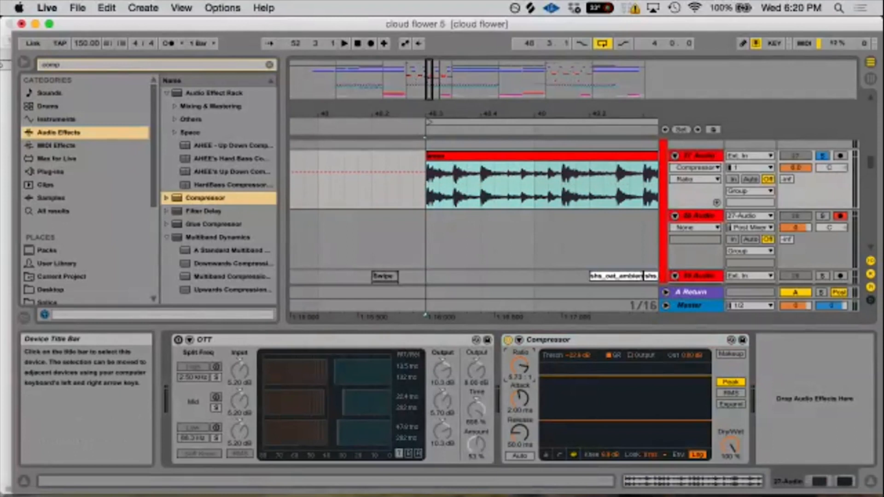
left_click(421, 224)
key("space")
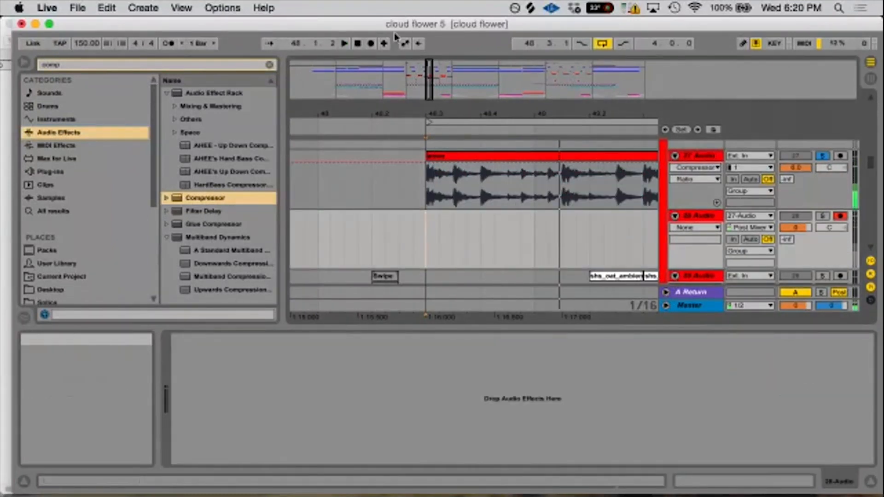
left_click(371, 45)
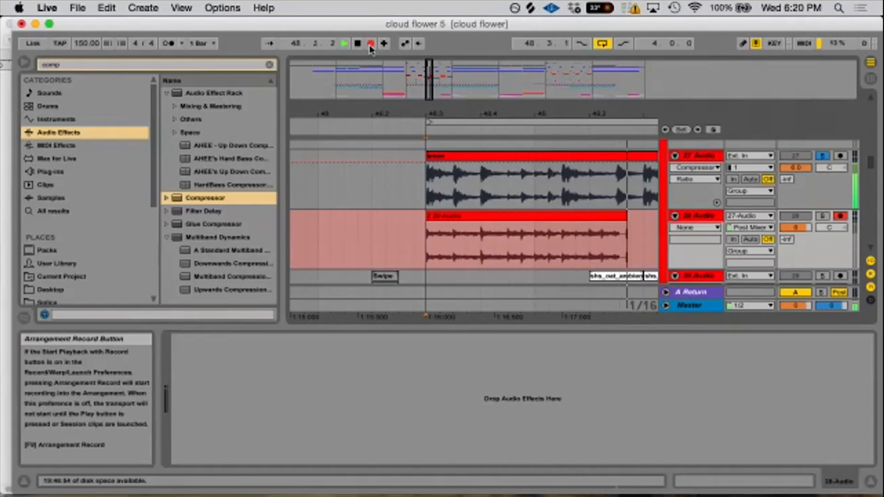
left_click(370, 44)
- Examine the new 28 Audio recording up close beneath the original, highlighting its second hit and the tail leading up to 48.4
left_click_drag(445, 114, 446, 114)
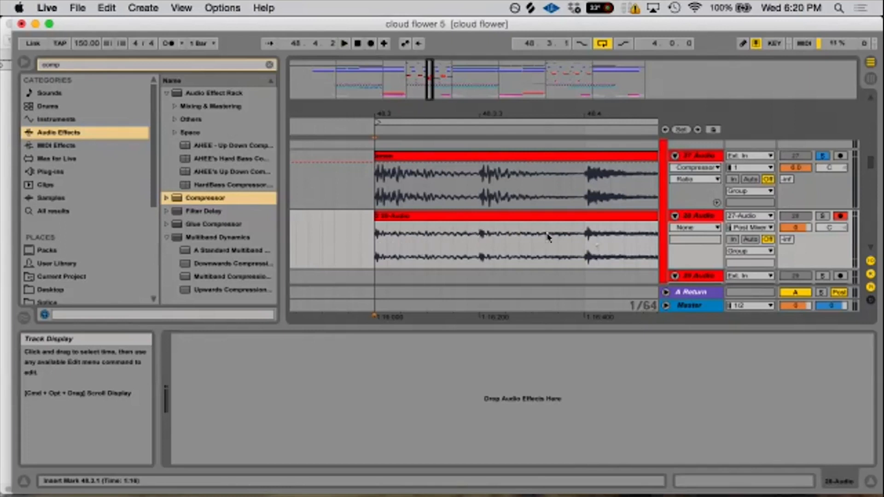
left_click_drag(480, 247, 578, 257)
left_click_drag(480, 248, 505, 253)
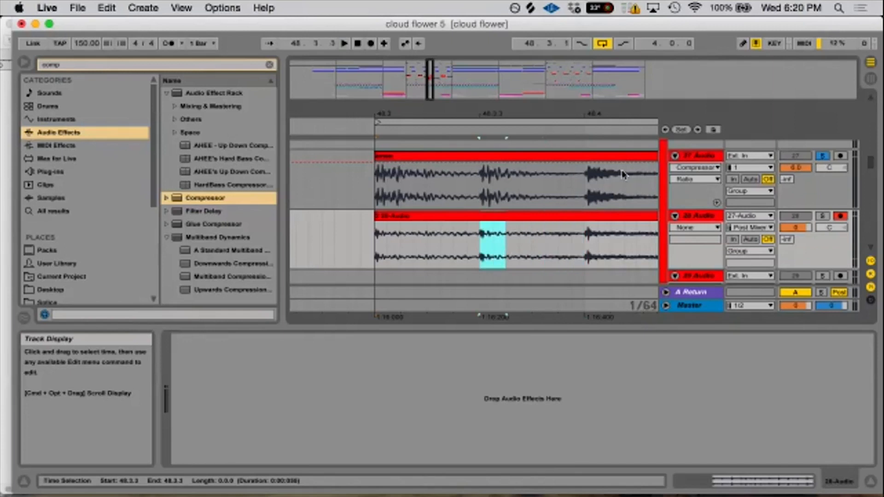
left_click_drag(572, 113, 476, 64)
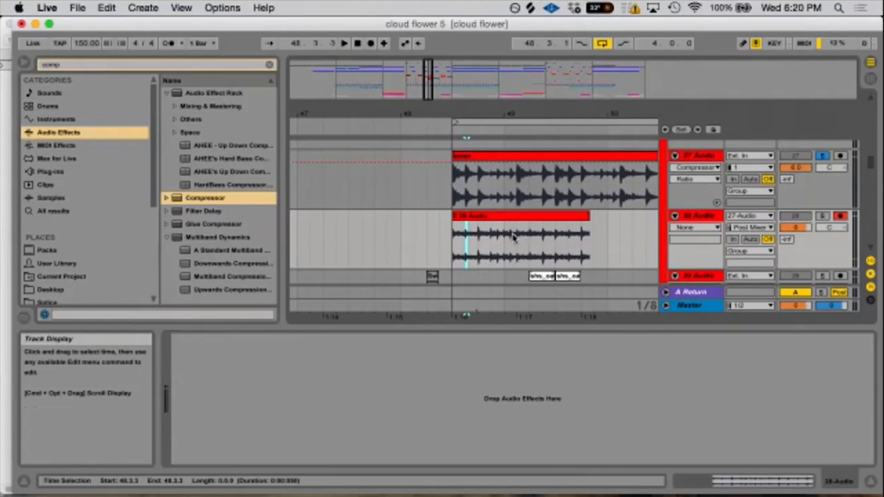
left_click_drag(481, 113, 482, 129)
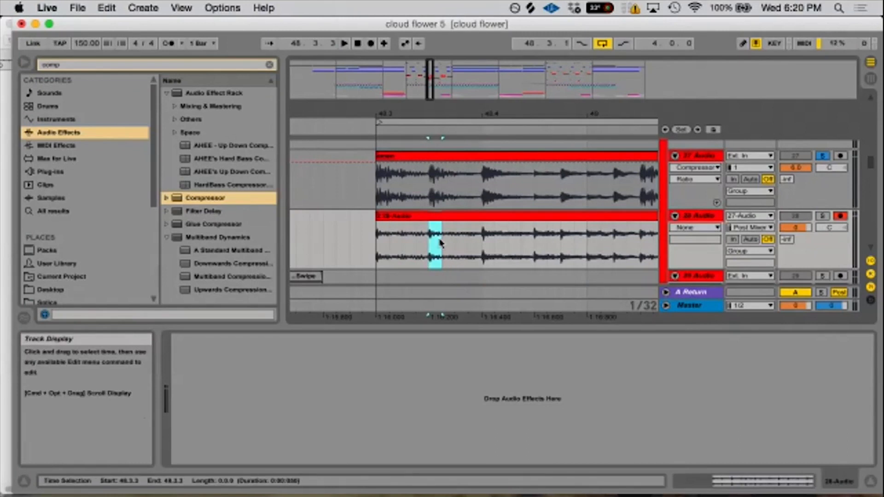
left_click_drag(441, 249, 470, 251)
- Show 27 Audio's devices and highlight the tail between the second hit and 48.4 in the original amen clip for comparison
left_click(698, 155)
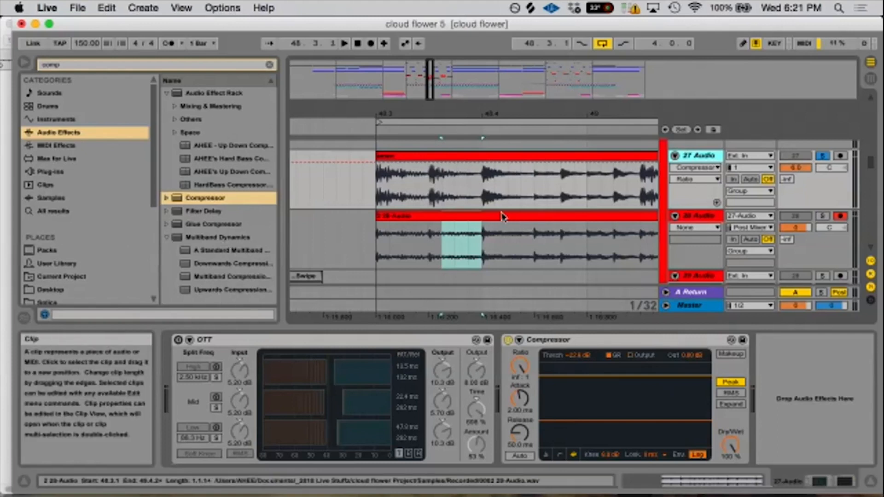
left_click_drag(454, 184, 465, 190)
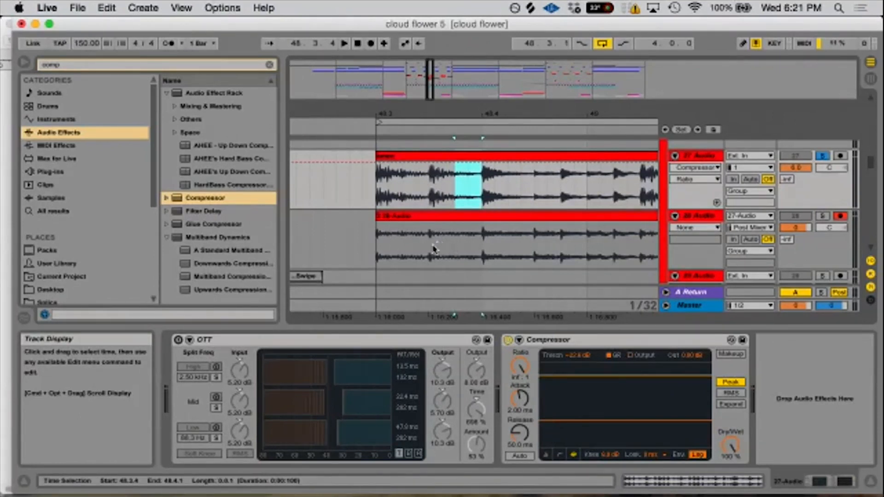
left_click_drag(429, 191, 466, 195)
left_click_drag(440, 189, 441, 192)
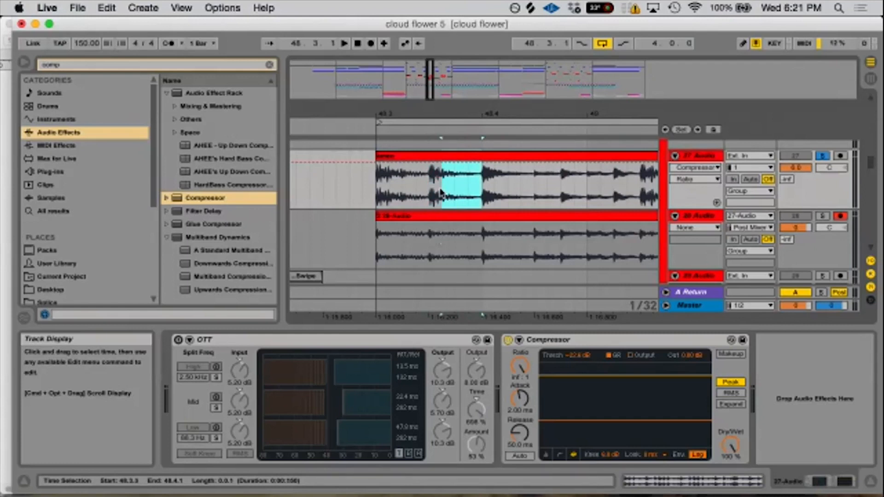
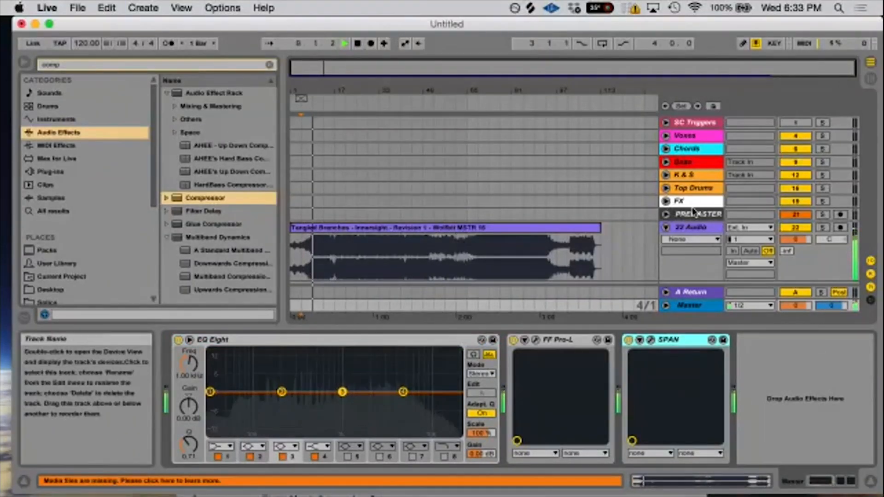
- Open the SPAN analyzer on the 22 Audio track and move its window clear of the Tangled Branches clip
left_click(691, 228)
left_click(478, 296)
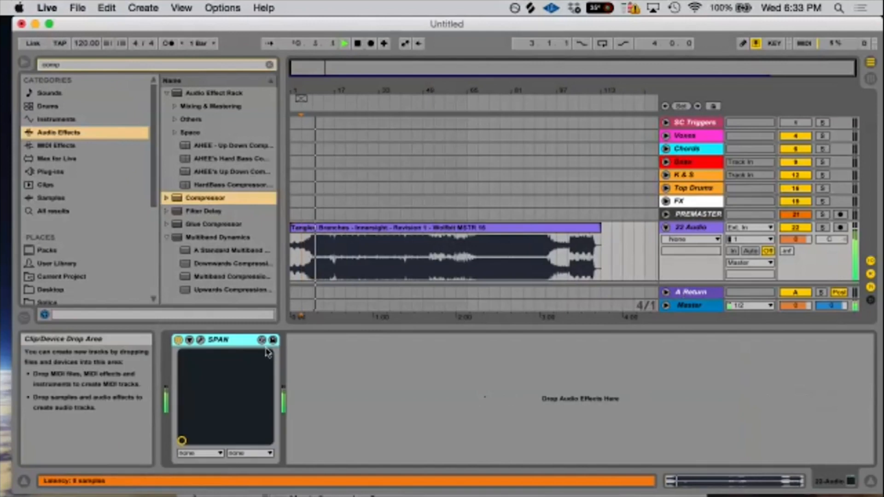
left_click(200, 339)
left_click_drag(348, 111, 424, 77)
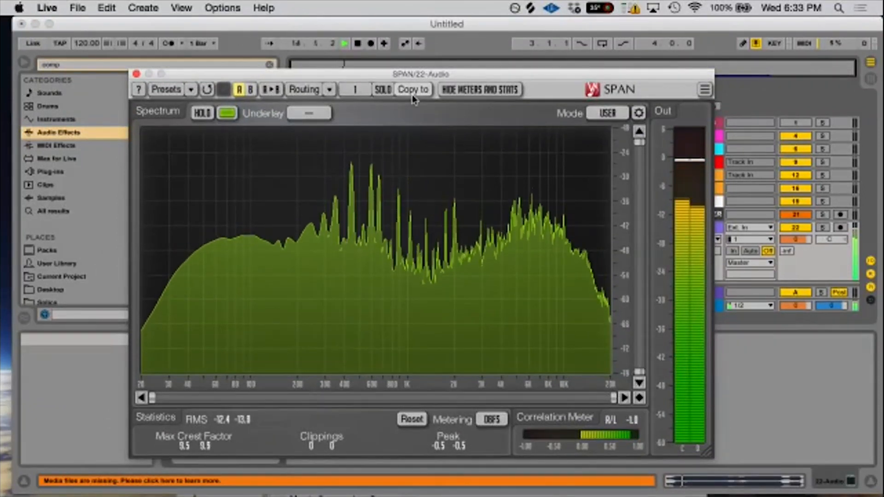
left_click_drag(409, 73, 671, 131)
- Follow the Tangled Branches track's spectrum in SPAN during playback, stop playback at about bar 95, and close the analyzer
left_click_drag(323, 87, 338, 89)
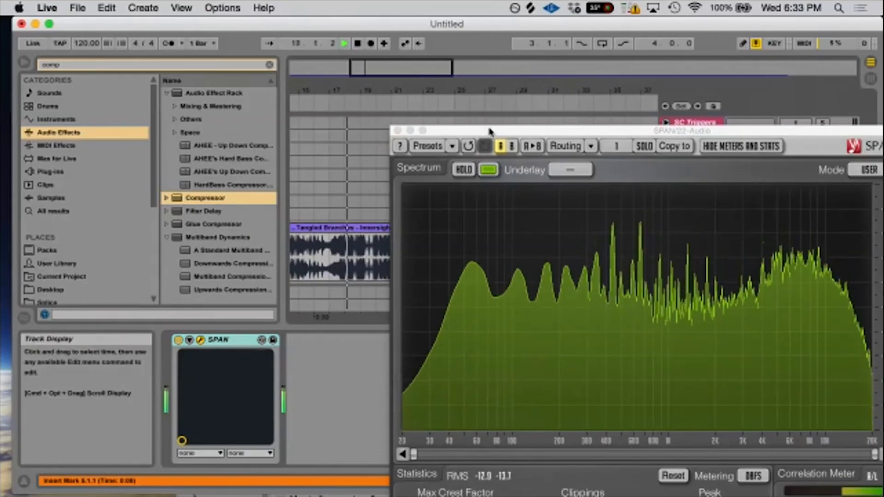
left_click_drag(487, 132, 419, 89)
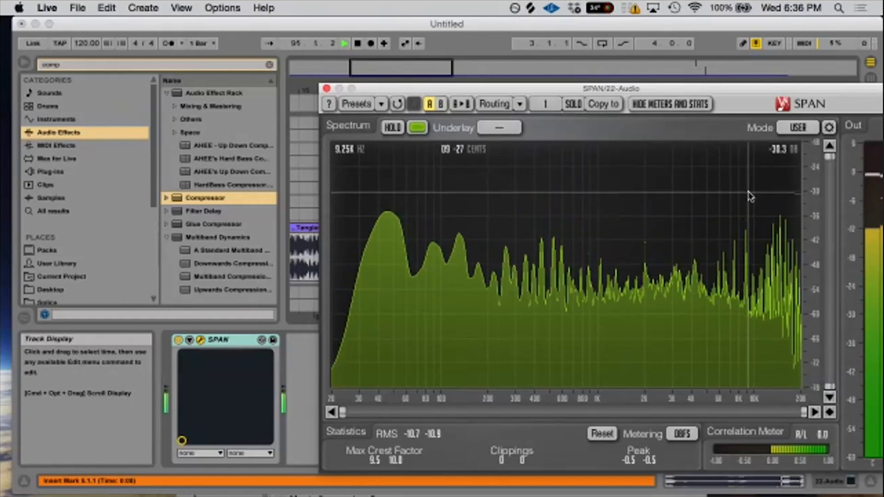
key("space")
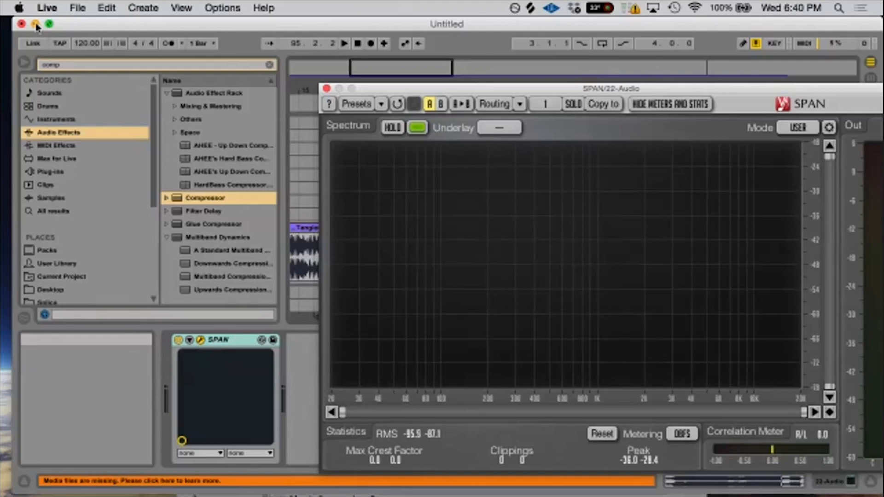
left_click(326, 88)
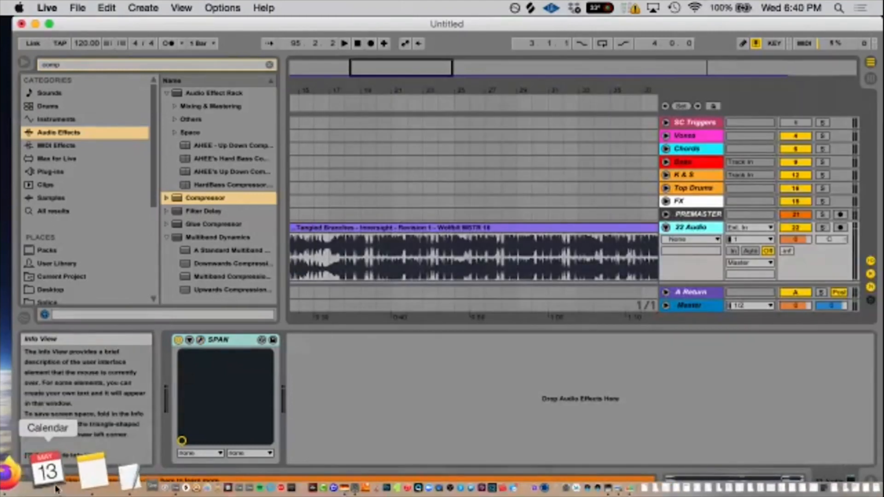
- Switch to Firefox, play the SoundCloud track Wublin - (6AM) from the start, and pause it at about 1:32
left_click(42, 485)
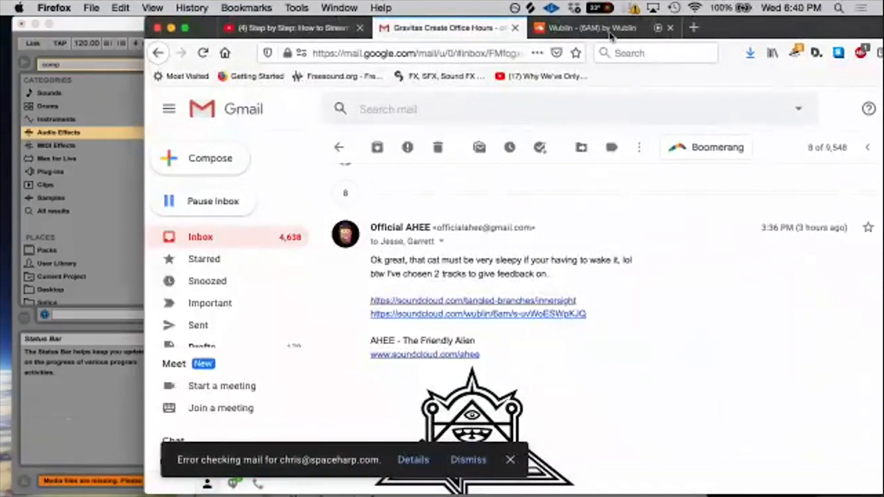
left_click(599, 27)
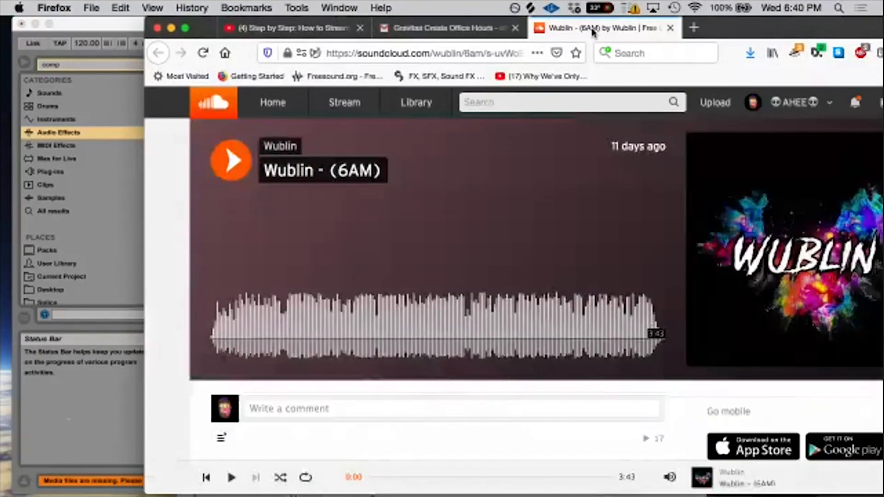
left_click(237, 164)
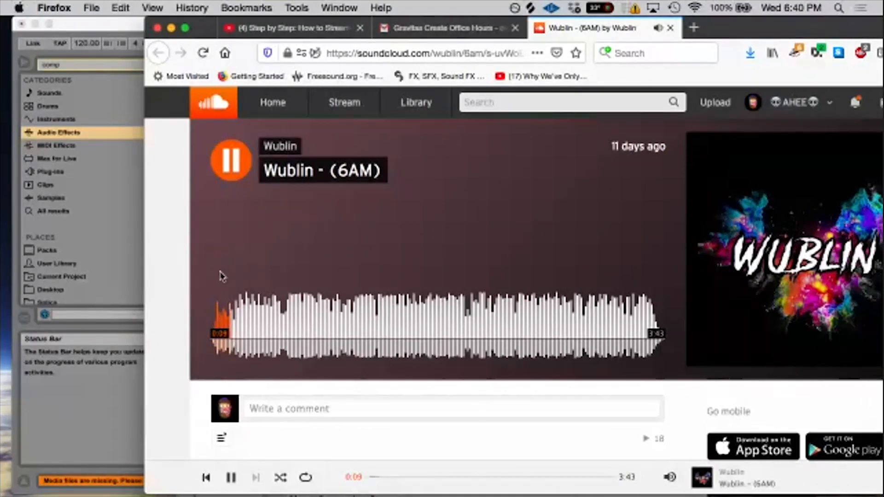
left_click_drag(243, 52, 186, 42)
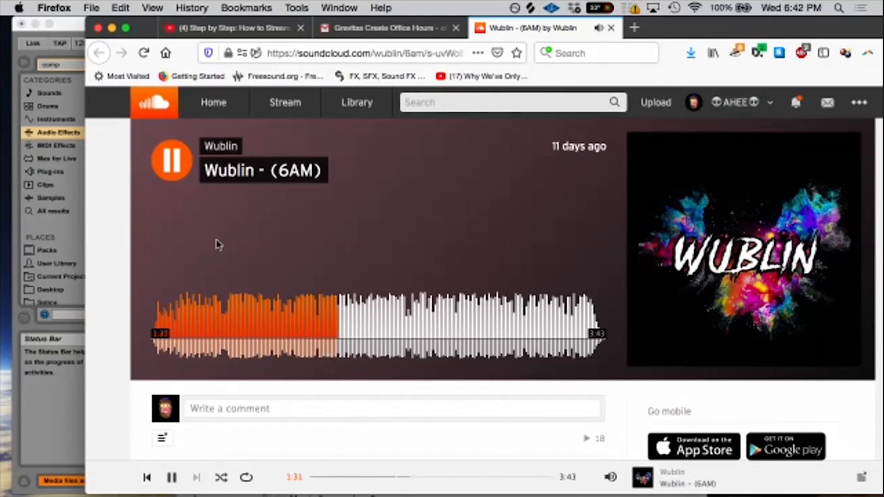
key("space")
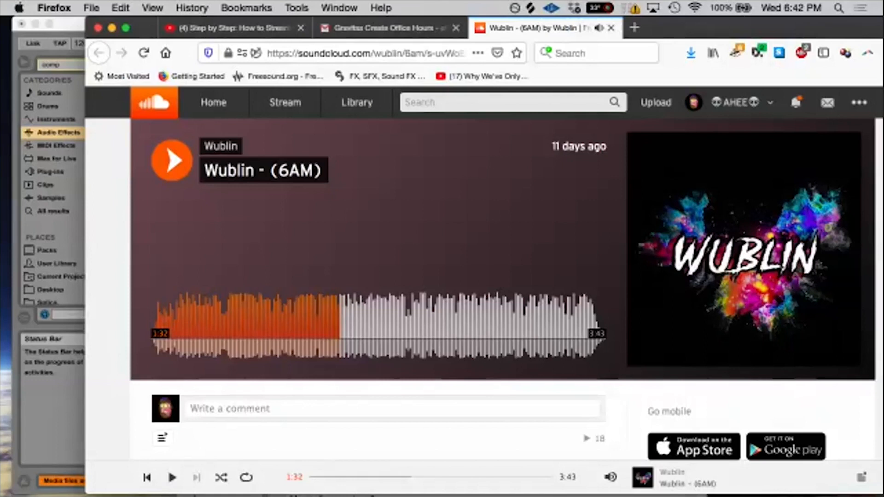